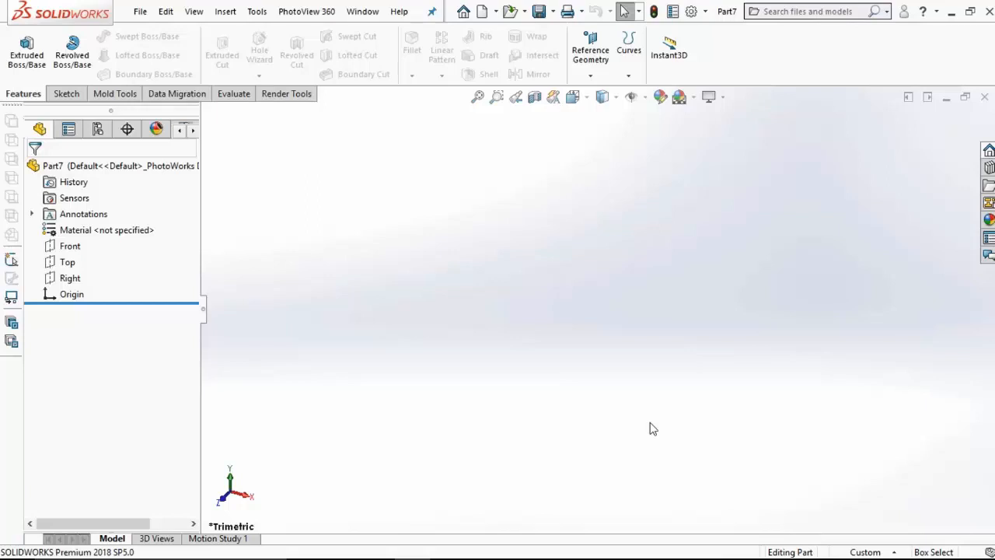
Step: Create a reference axis at the intersection of the Front and Right planes
left_click(590, 72)
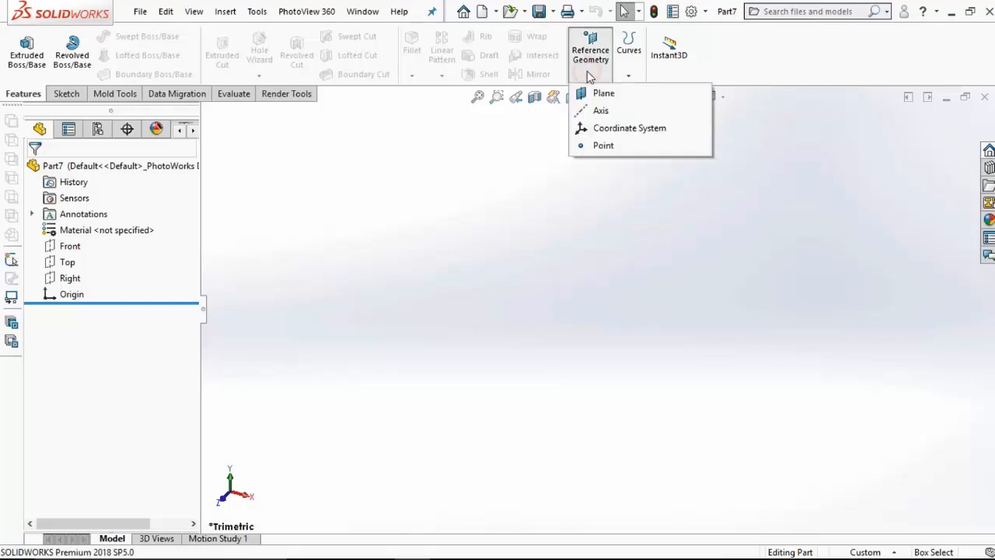
left_click(594, 110)
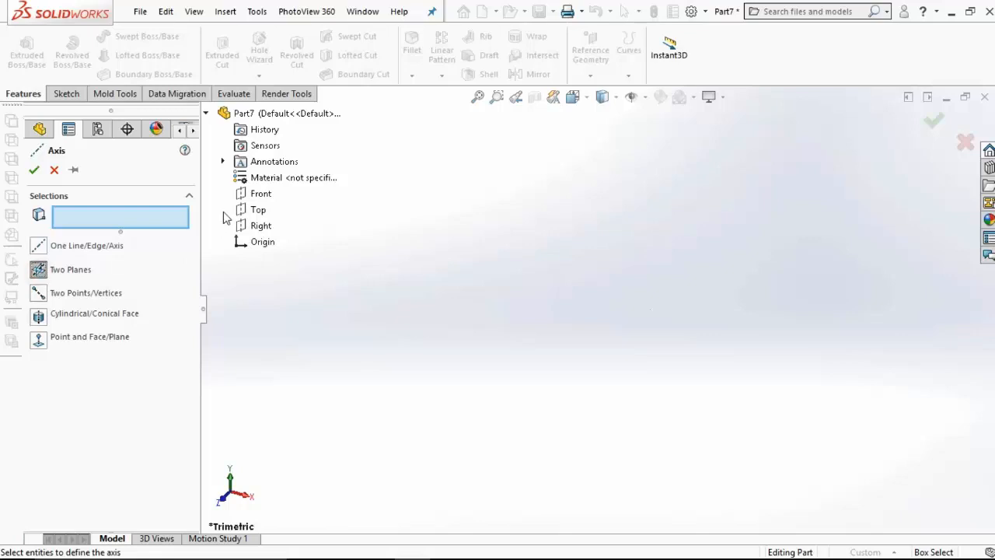
left_click(262, 195)
left_click(255, 228)
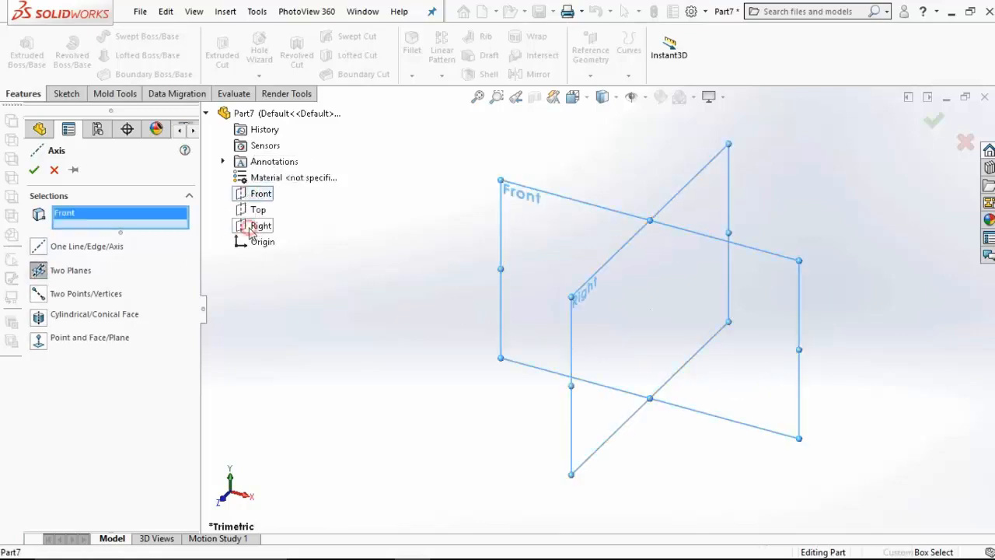
left_click(34, 170)
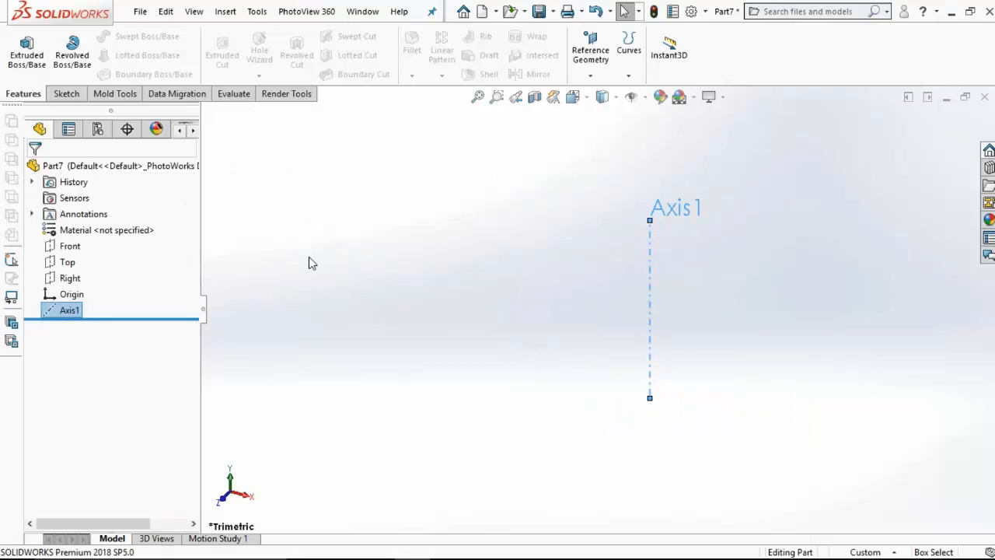
Step: Sketch a 90° three-point arc of about 32 mm radius on the Front plane, beginning just beside the origin and rising outward
left_click(70, 245)
left_click(82, 224)
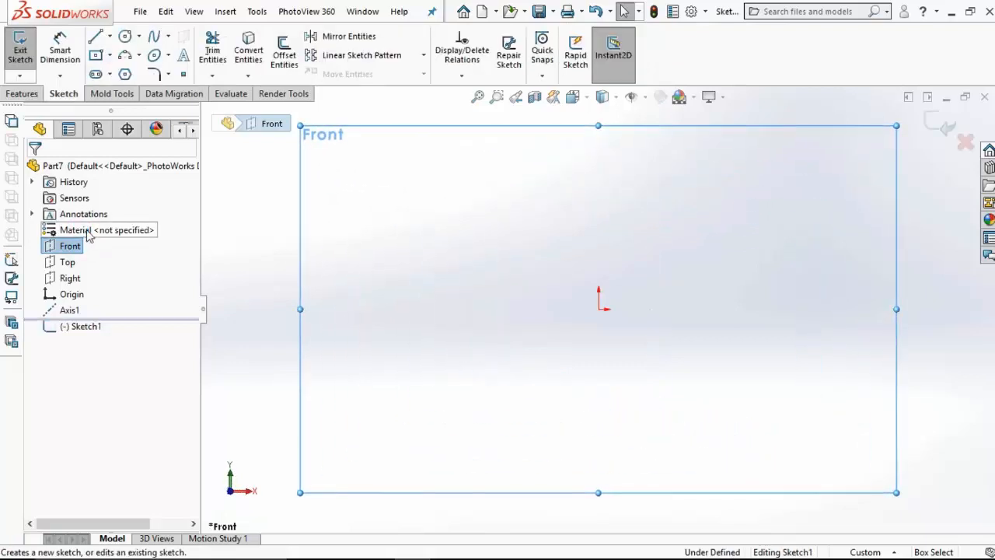
left_click(125, 54)
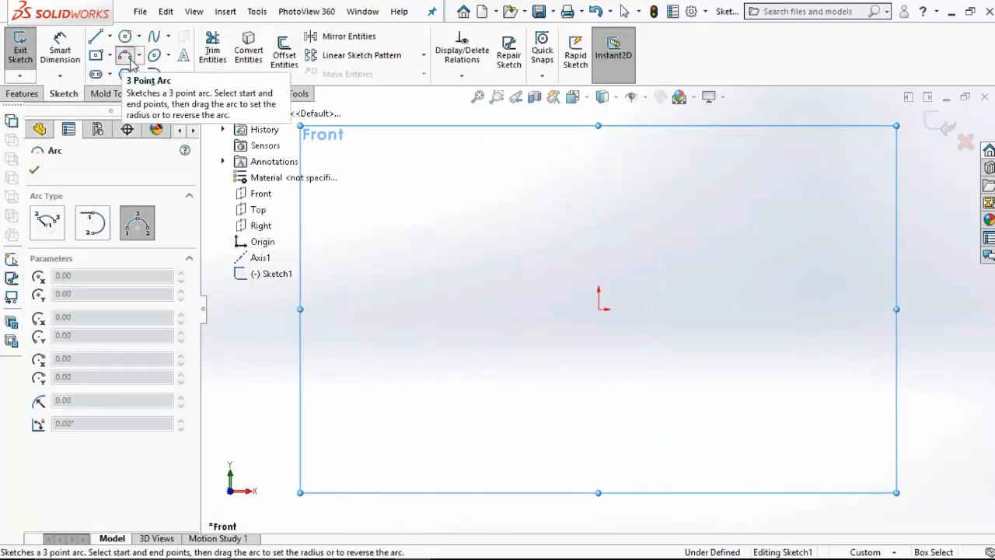
left_click(638, 307)
left_click(755, 191)
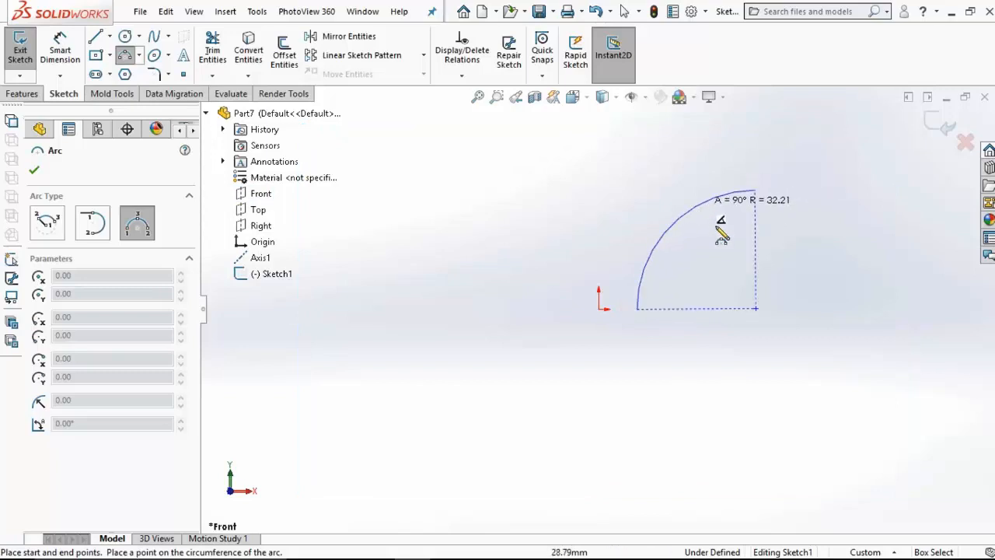
left_click(700, 215)
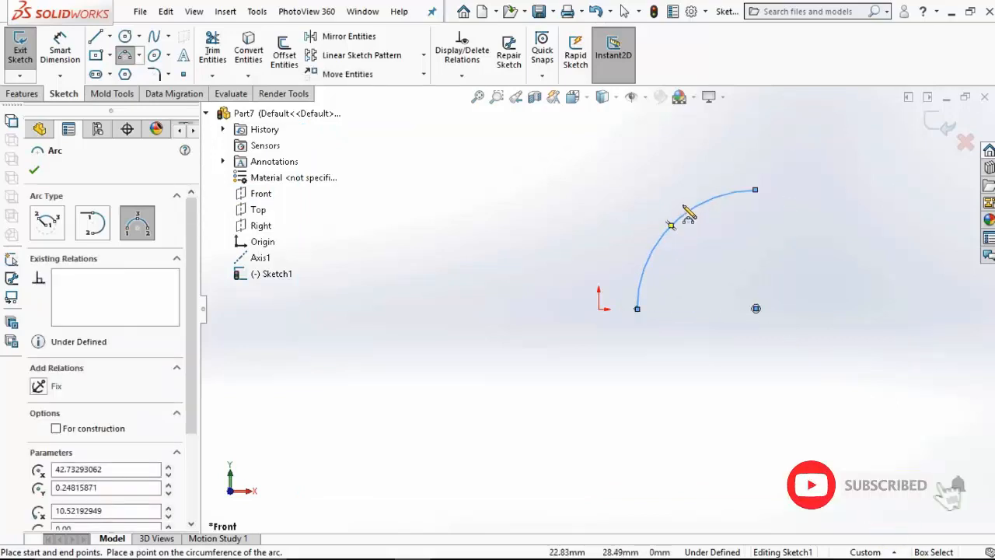
key("Escape")
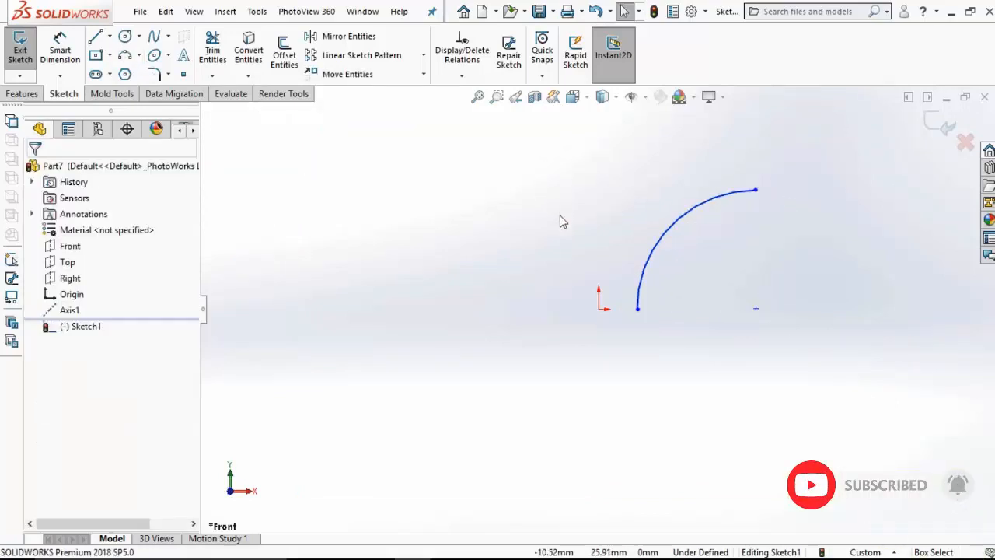
Step: Turn on the display of axes so the reference axis can be used in the sketch
left_click(194, 11)
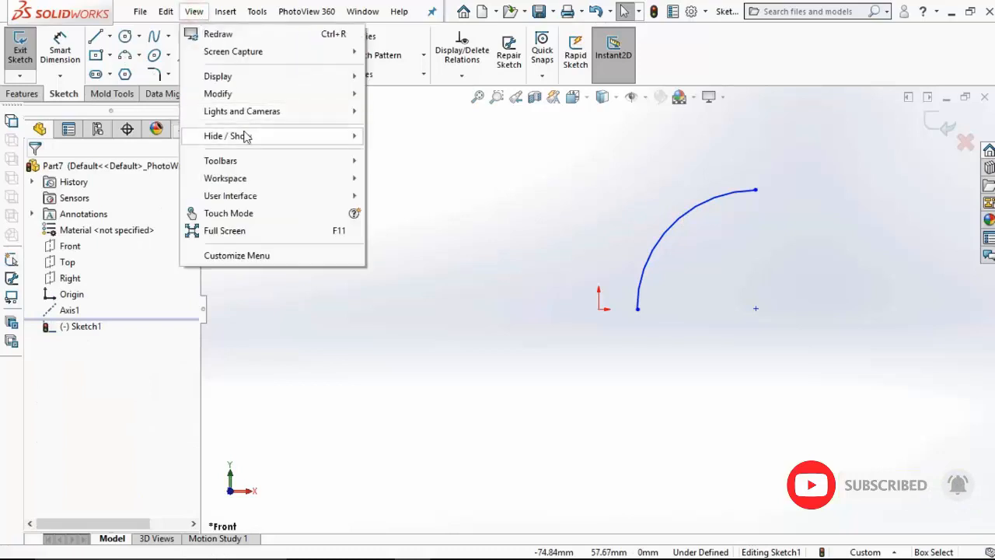
mouse_move(245, 137)
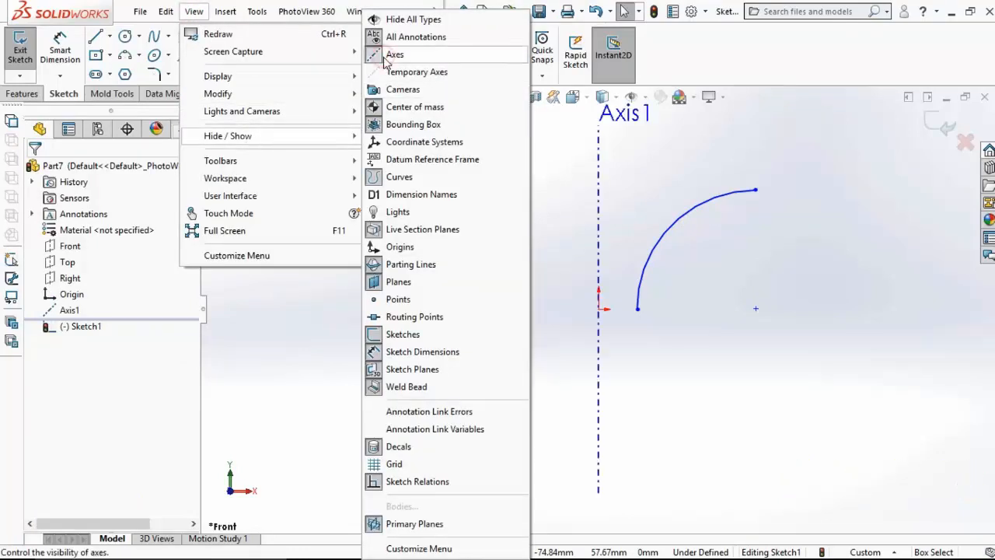
left_click(555, 218)
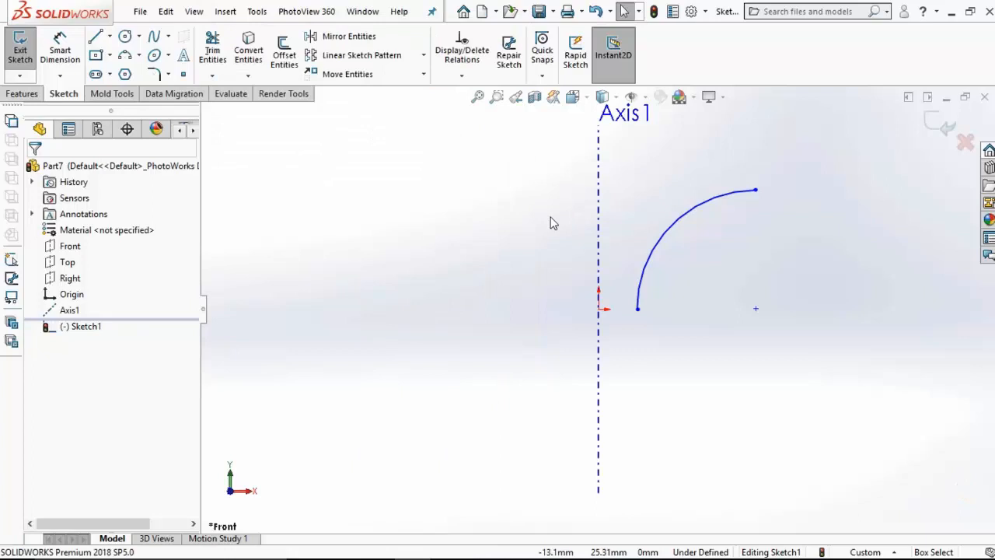
Step: Dimension the arc's lower endpoint 20 mm from the reference axis
left_click(59, 49)
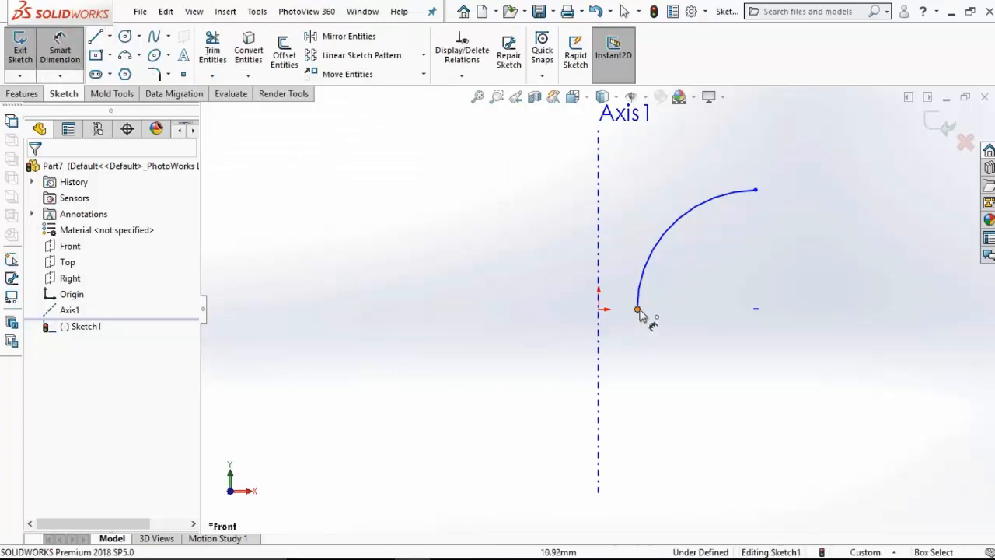
left_click(638, 309)
left_click(599, 351)
left_click(628, 398)
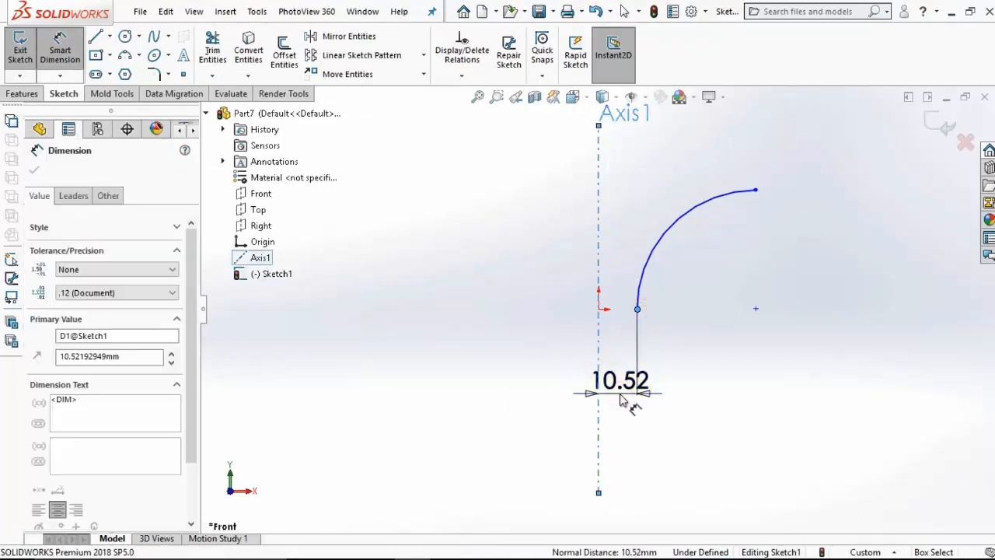
type("20")
key("Return")
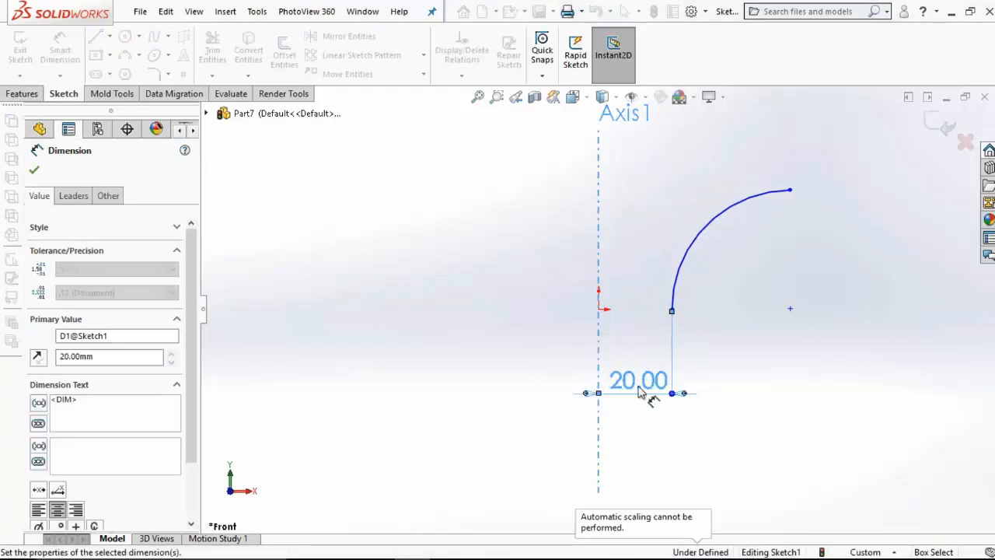
Step: Dimension the arc's upper endpoint 100 mm from the reference axis
left_click(600, 234)
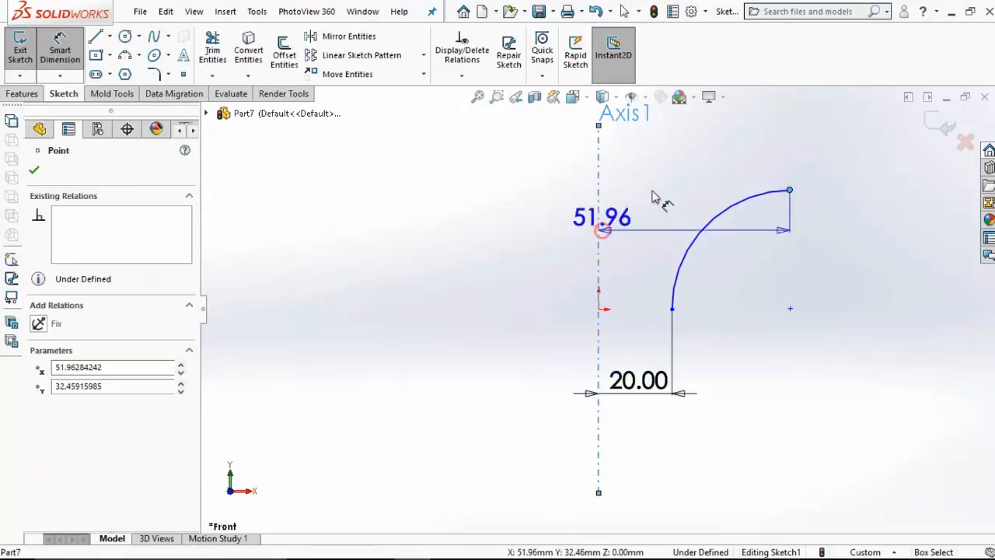
left_click(683, 132)
type("100")
key("Return")
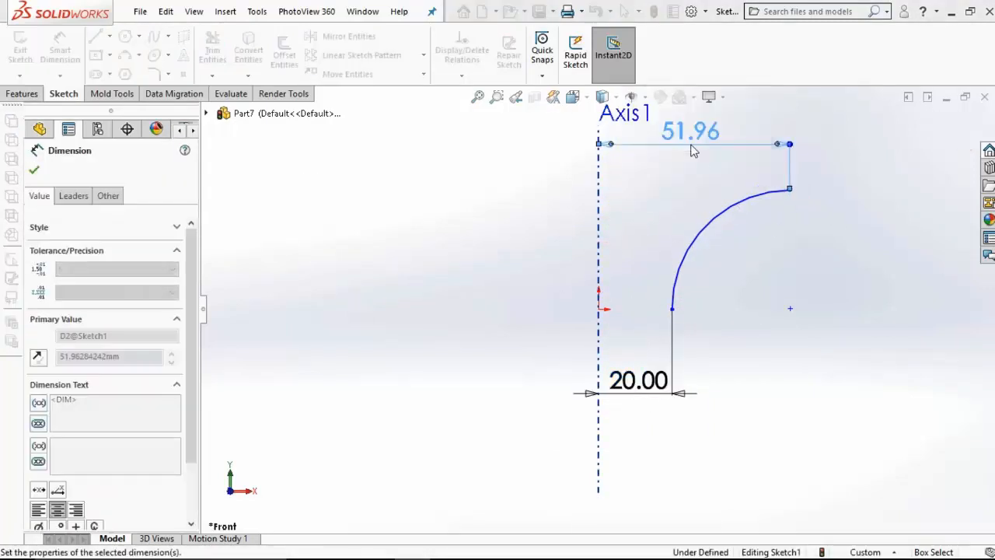
scroll(780, 226, "up", 2)
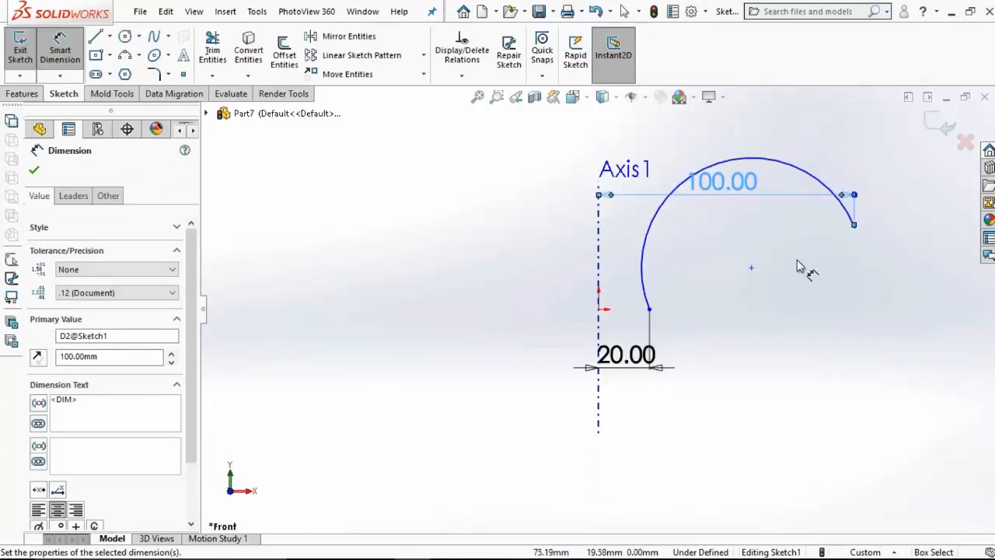
key("Escape")
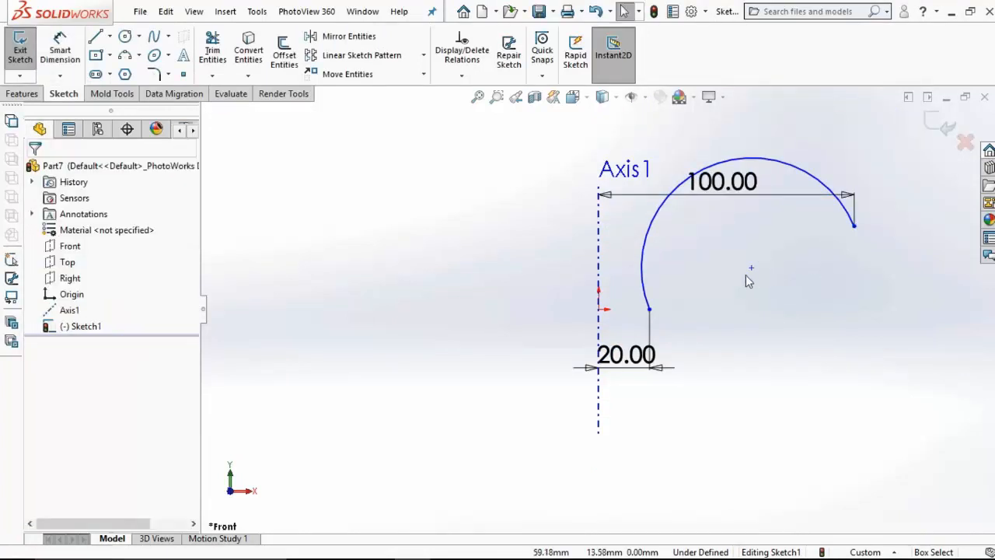
Step: Dimension the vertical distance between the arc's two endpoints as 50 mm
left_click(60, 48)
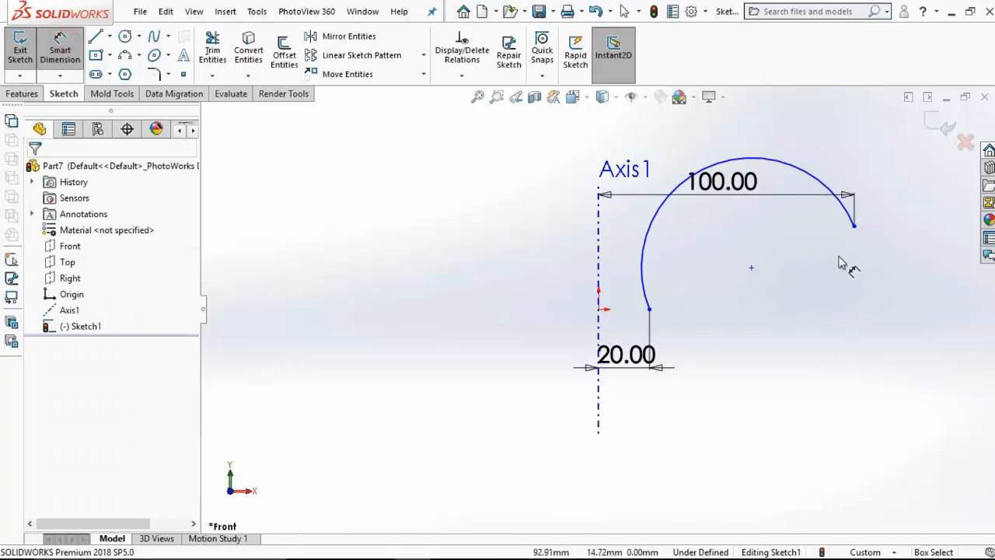
left_click(853, 227)
left_click(649, 309)
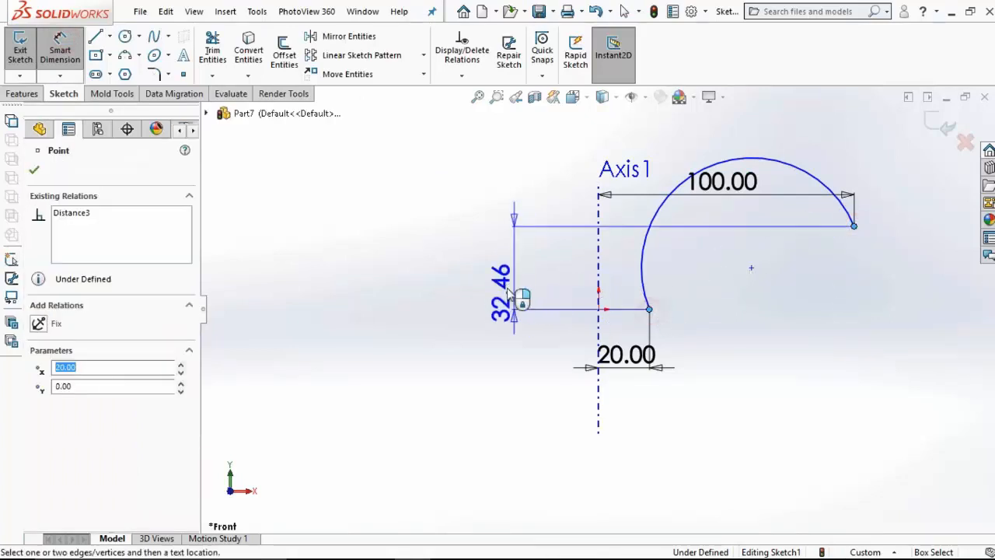
left_click(499, 289)
key("Return")
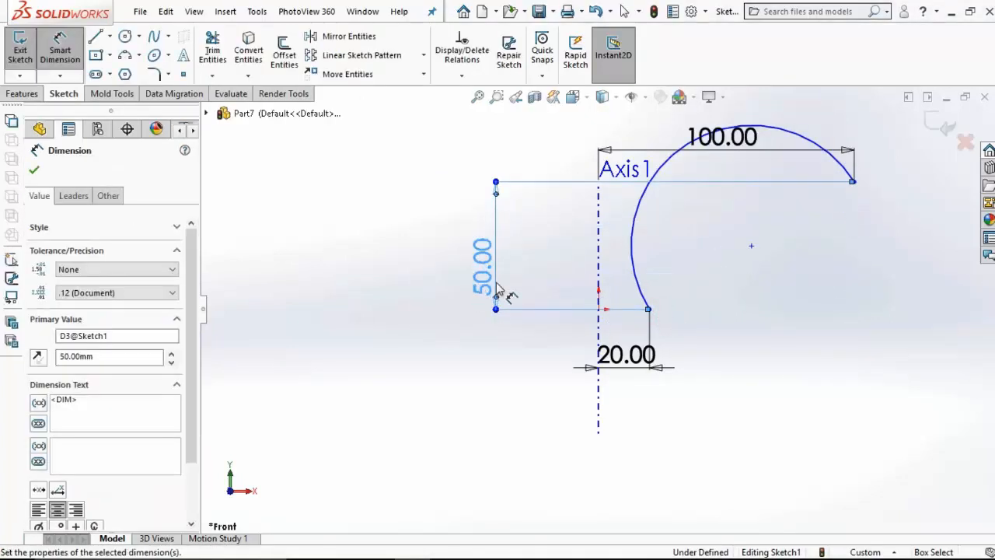
key("Escape")
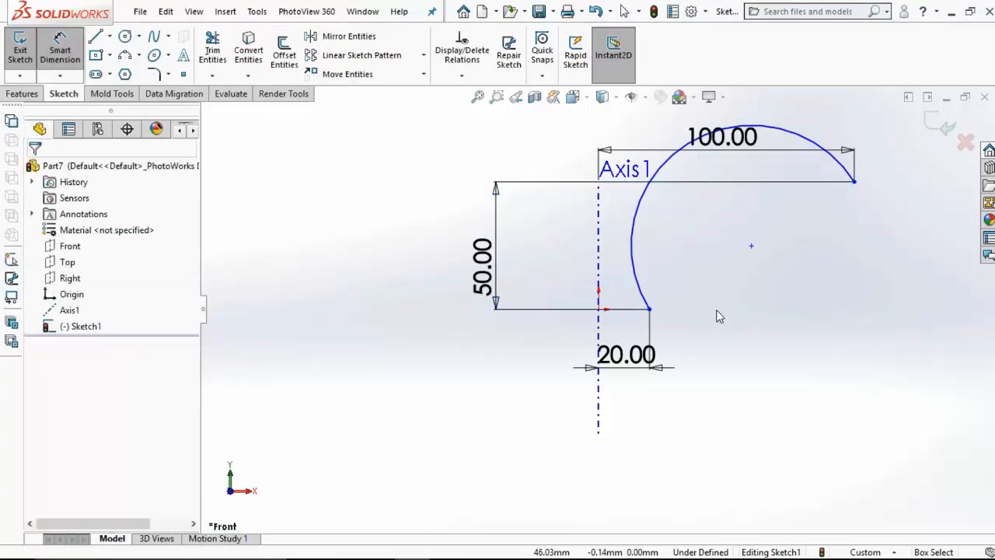
Step: Add a Horizontal relation between the arc's lower endpoint and the origin
left_click(649, 310)
left_click(598, 309, "ctrl")
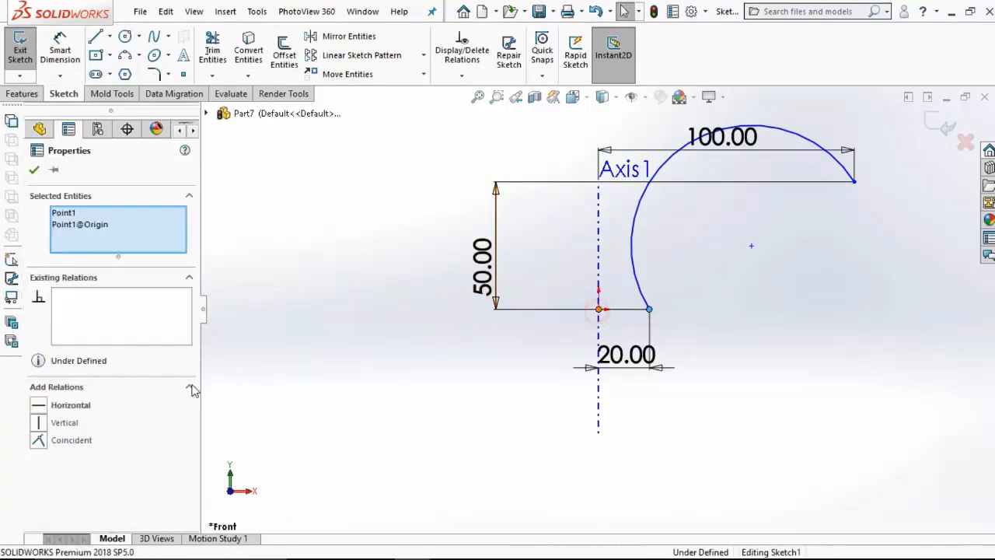
left_click(37, 405)
left_click(375, 344)
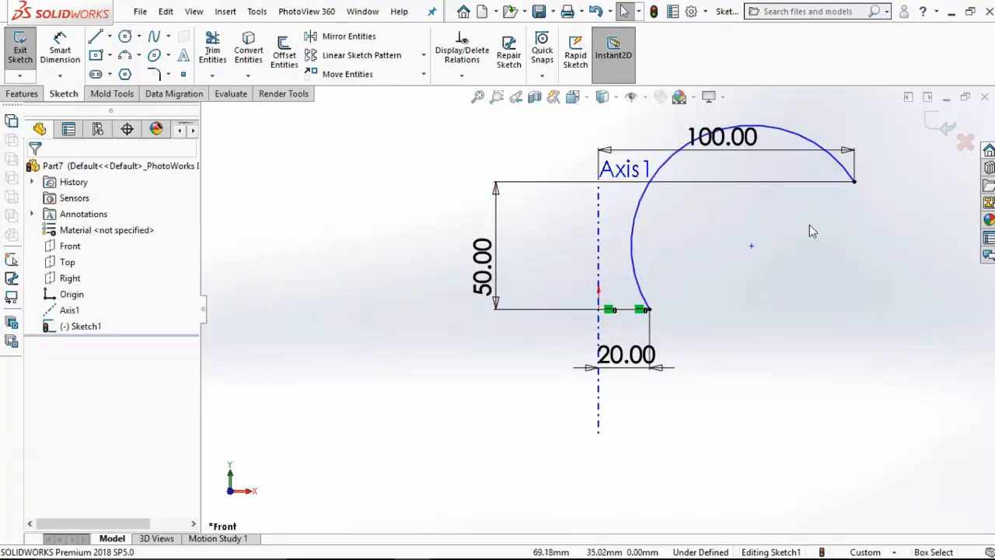
Step: Add a Vertical relation between the arc's centre point and its upper endpoint, and exit the sketch
left_click(751, 246)
left_click(853, 181, "ctrl")
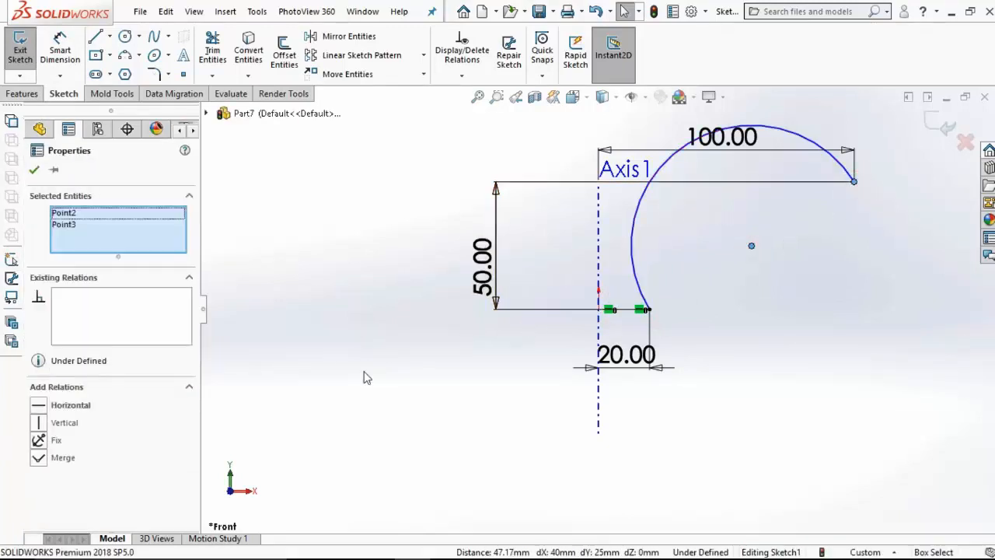
left_click(66, 424)
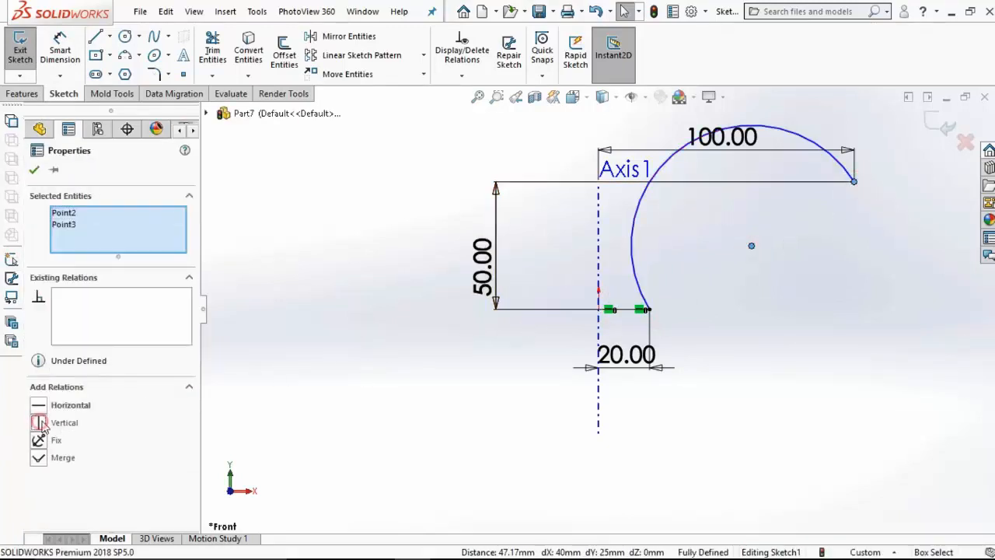
left_click(356, 367)
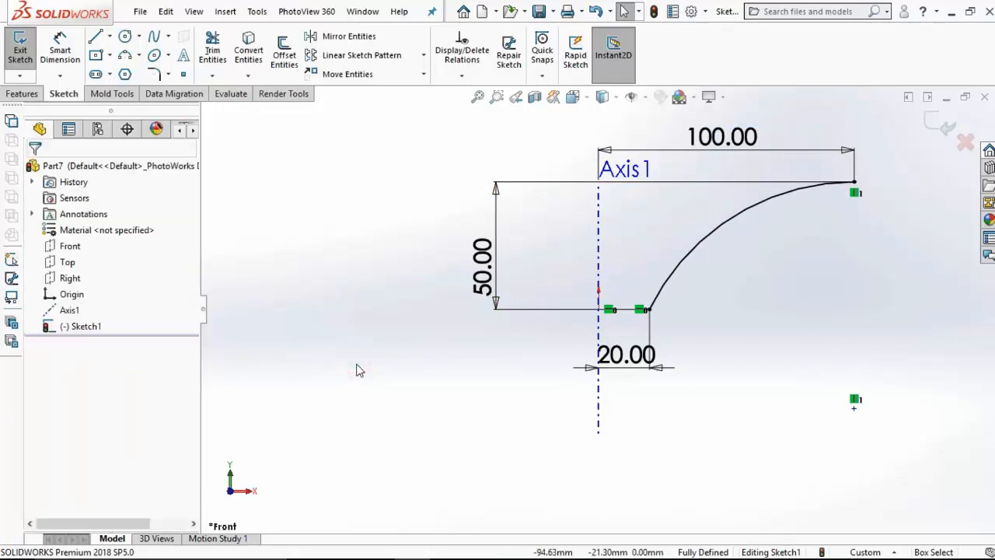
left_click(933, 131)
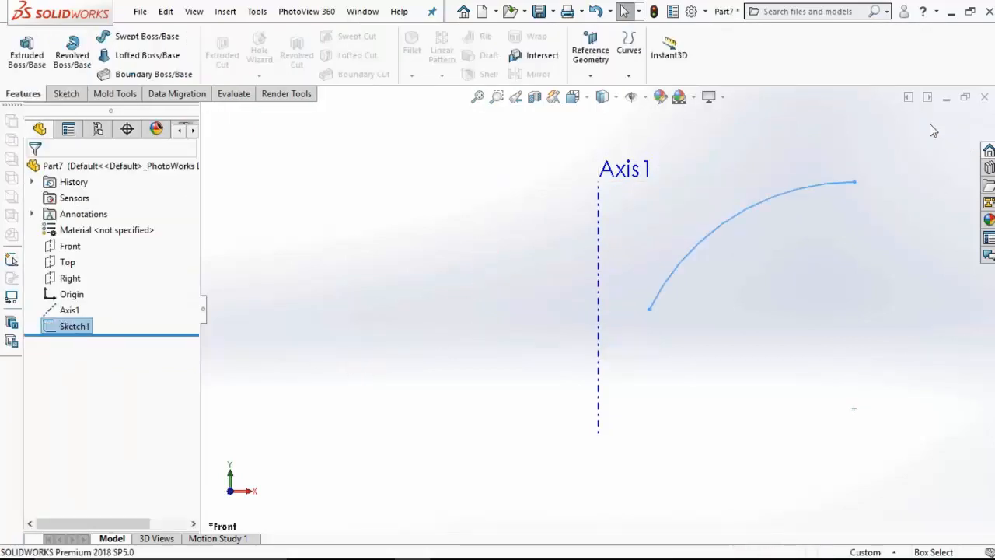
Step: Revolve the arc 360° about the reference axis as a one-direction thin feature 1 mm thick, with the thickness direction reversed
left_click(74, 53)
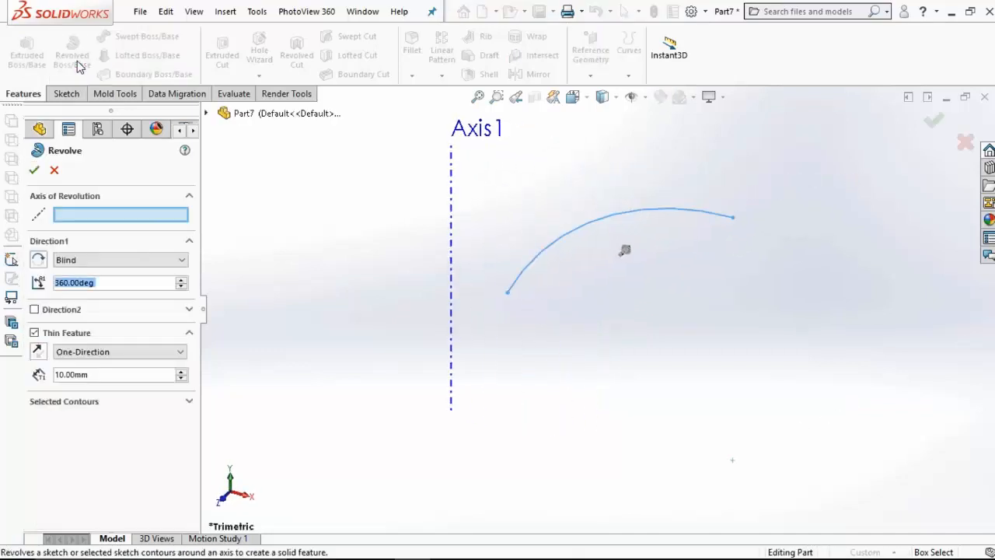
left_click(453, 257)
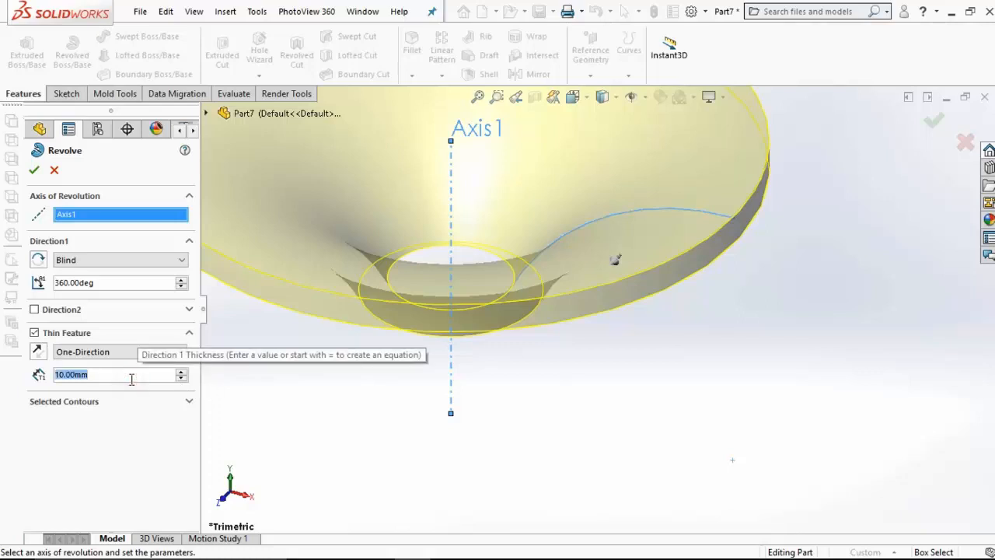
type("1")
key("Return")
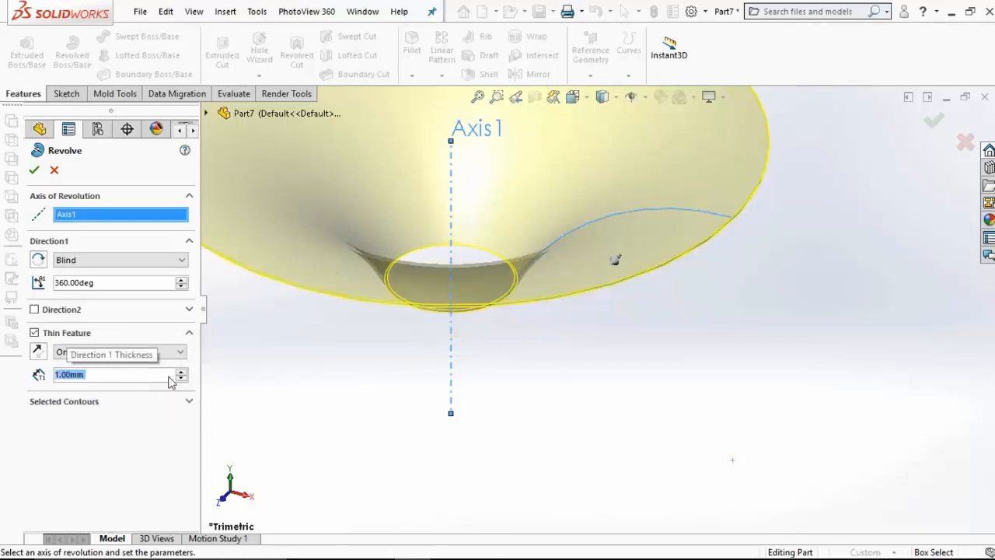
middle_click_drag(691, 288, 715, 195)
scroll(704, 188, "down", 5)
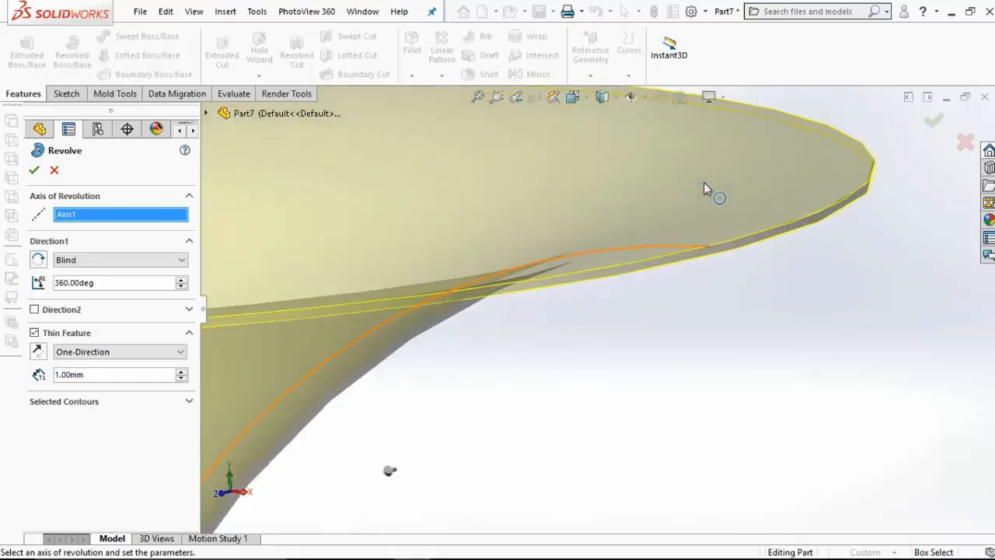
left_click(40, 354)
left_click(35, 172)
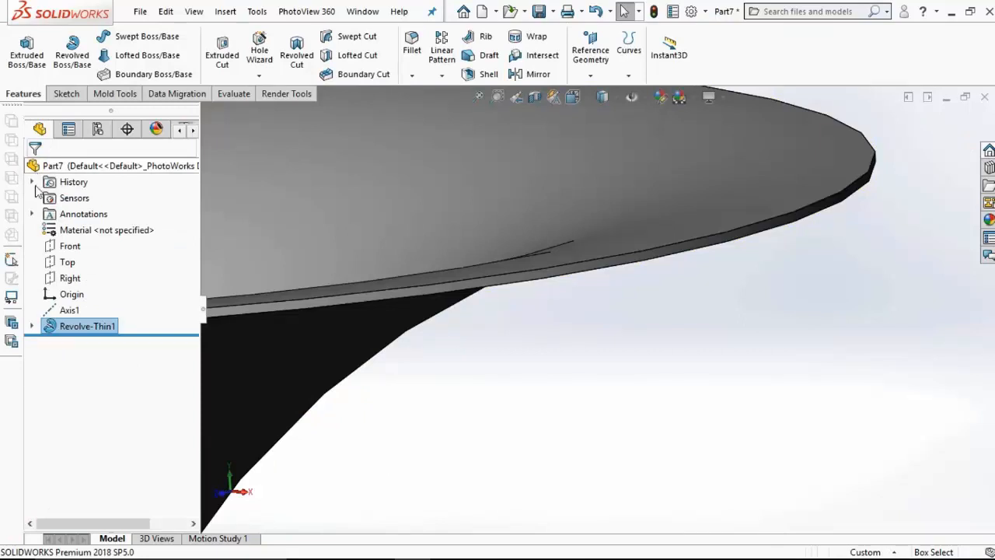
Step: Start a sketch on the Top plane and view the plane face-on
left_click(68, 264)
left_click(73, 240)
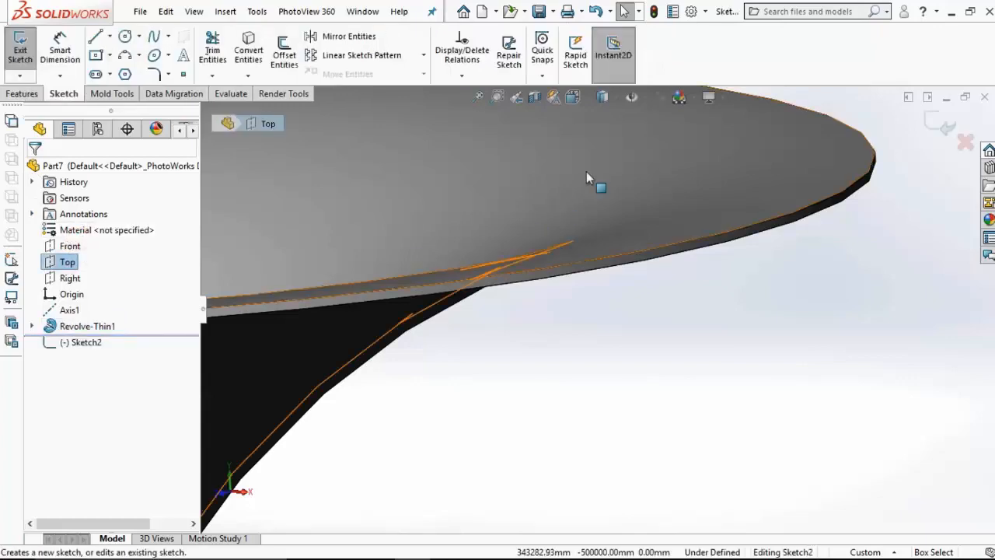
left_click(573, 98)
left_click(650, 178)
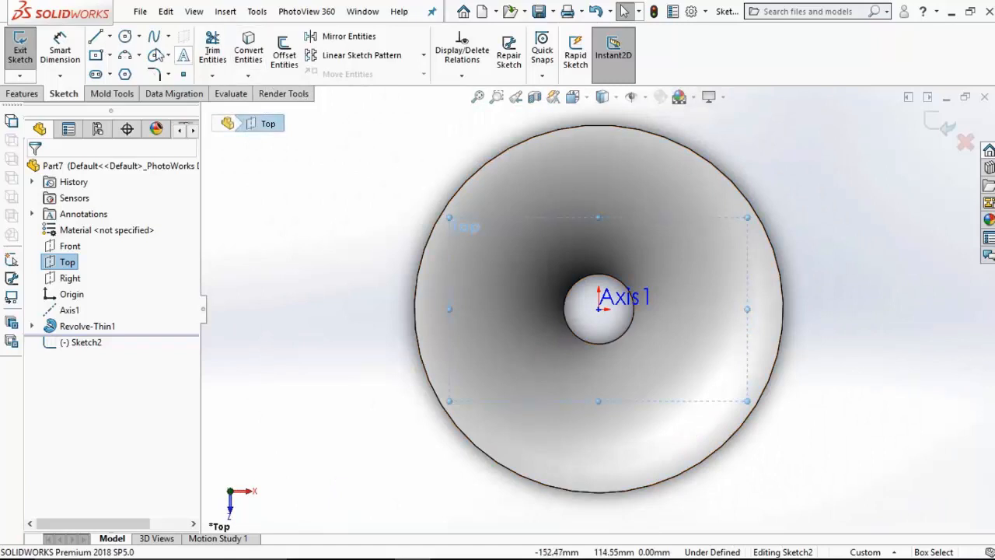
Step: Draw a vertical centerline about 69 mm long from the origin towards the part's outer rim
left_click(111, 37)
left_click(124, 71)
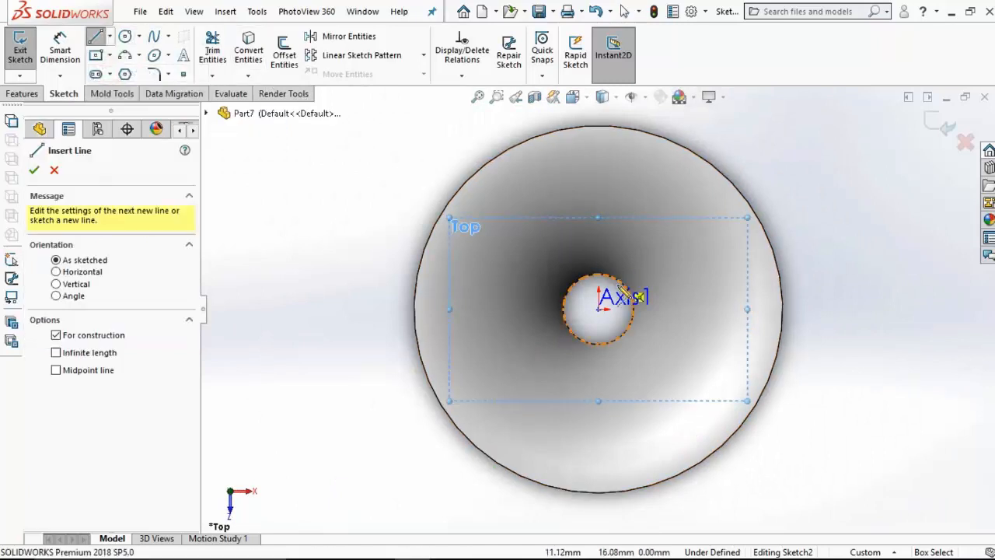
left_click(598, 310)
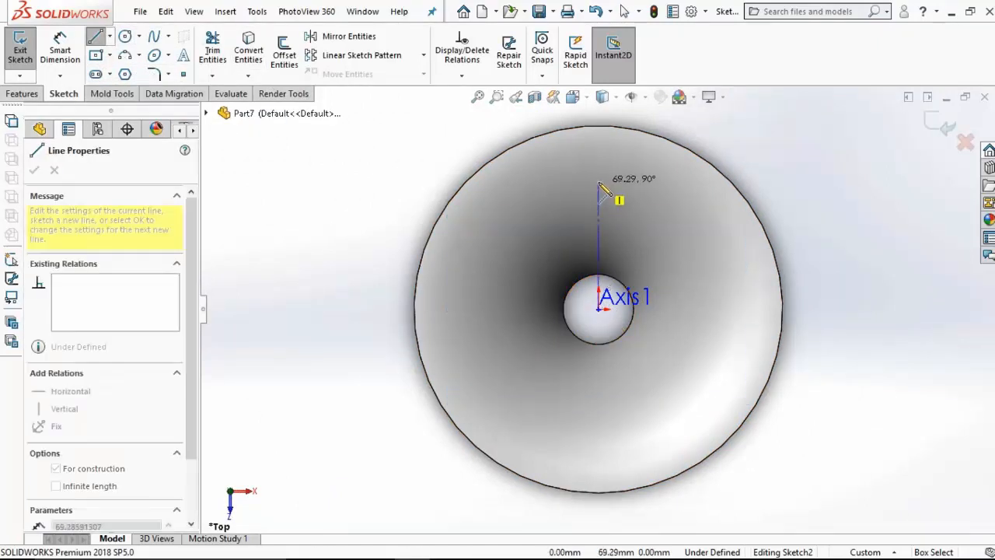
left_click(597, 183)
key("Escape")
Step: Draw a second, slanted centerline about 77 mm long from the origin, on the +X side of the vertical one
left_click(109, 37)
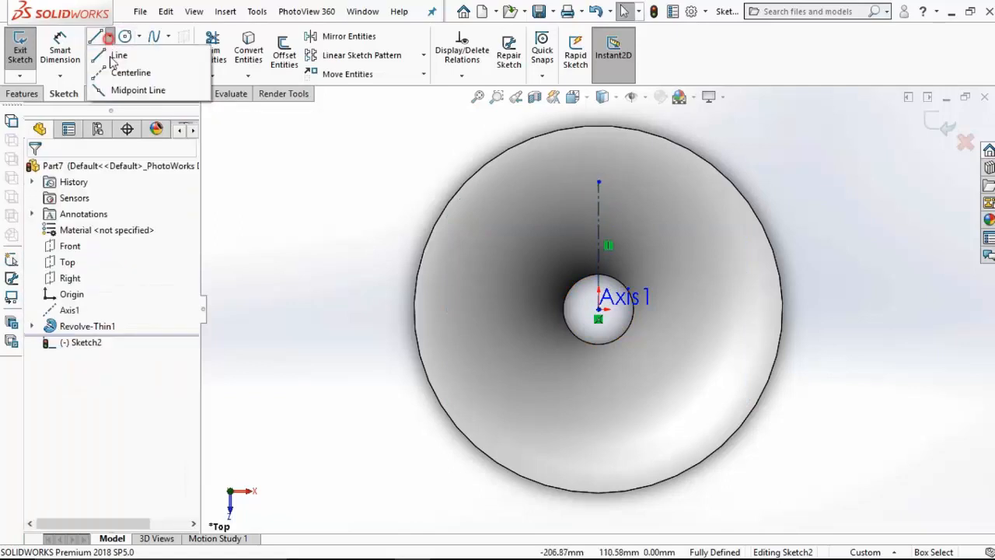
left_click(116, 89)
left_click(110, 37)
left_click(124, 71)
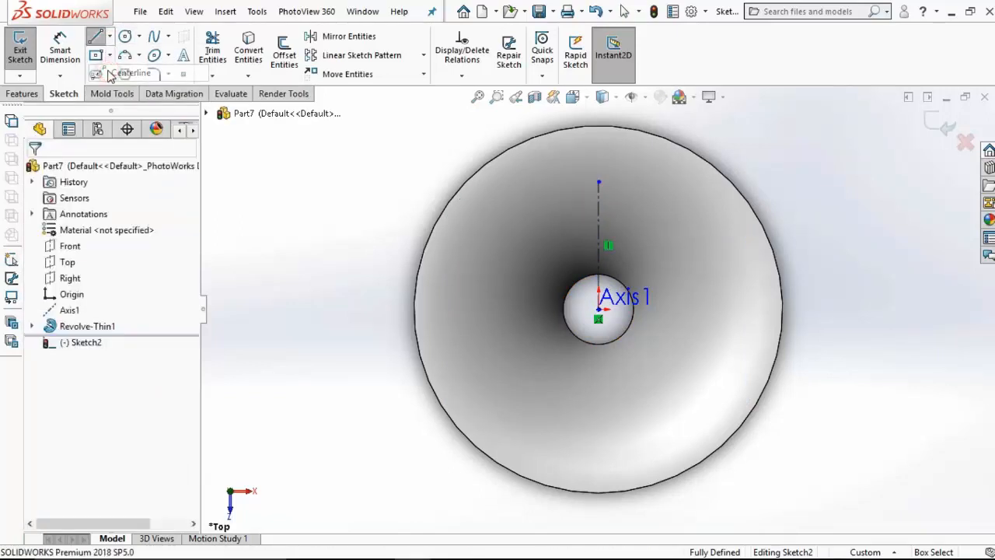
left_click(598, 309)
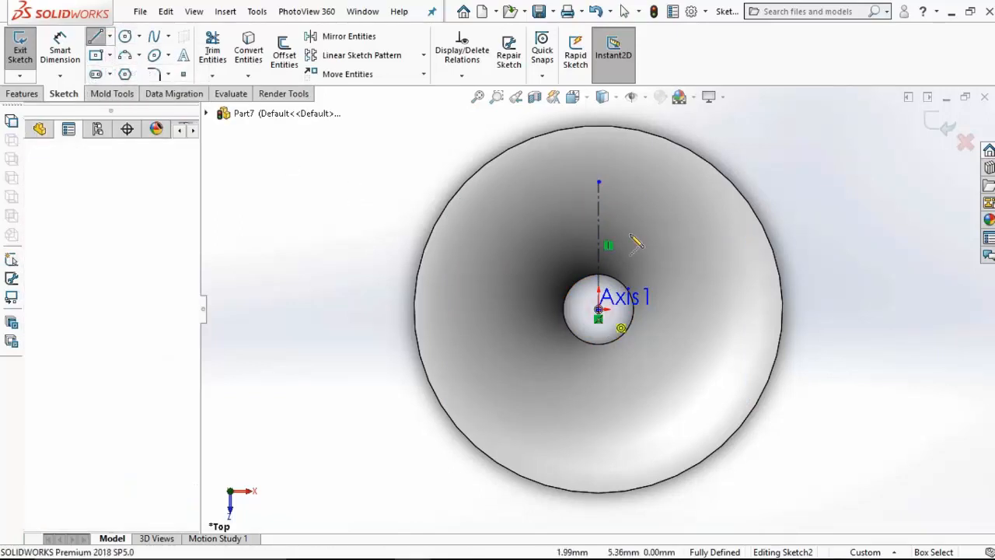
left_click(646, 176)
key("Escape")
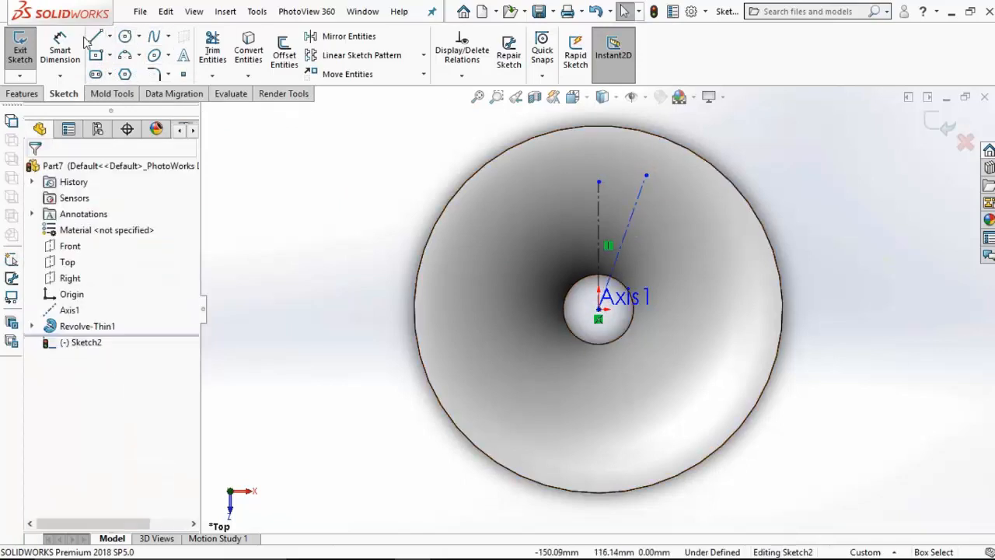
Step: Dimension the angle between the slanted and vertical centerlines as 10°
left_click(60, 48)
left_click(631, 215)
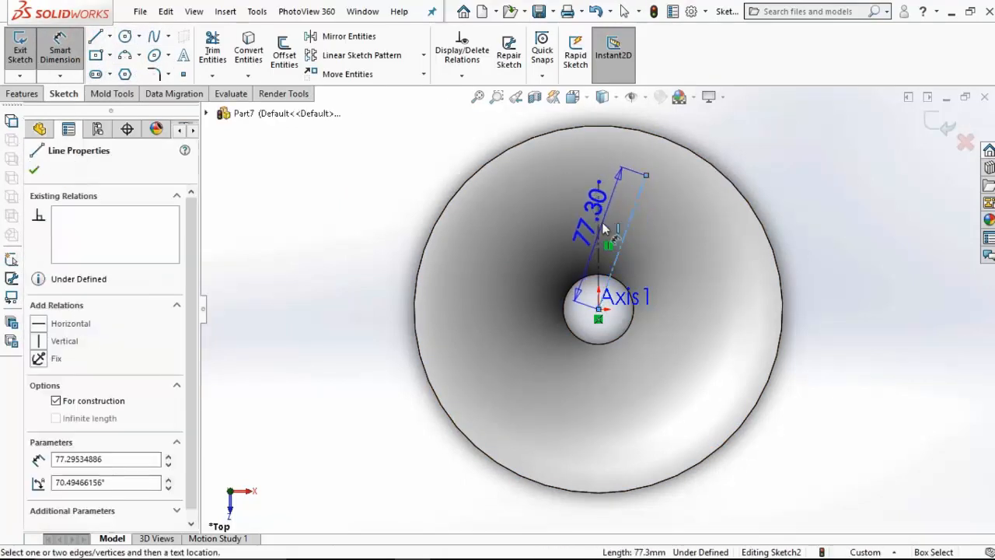
left_click(599, 226)
left_click(617, 164)
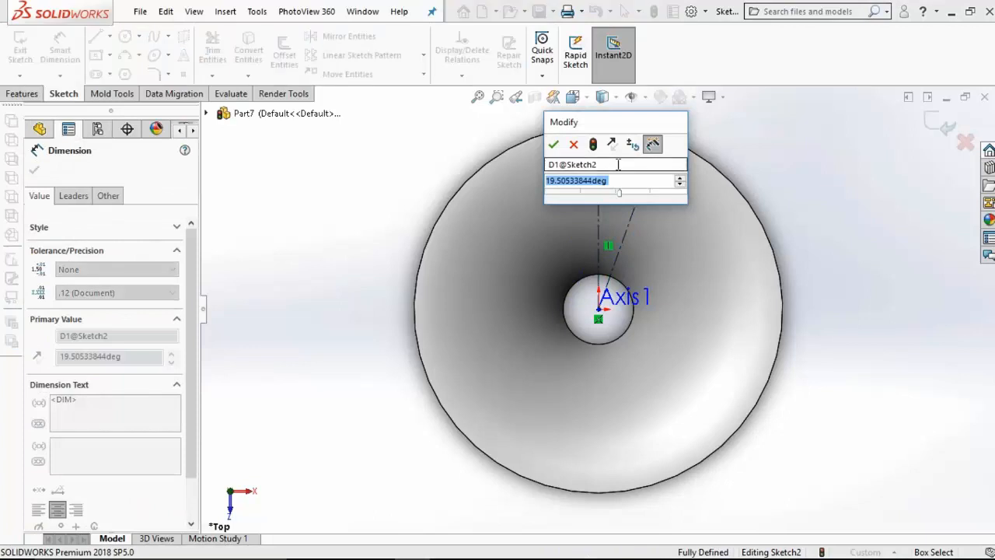
type("10")
key("Return")
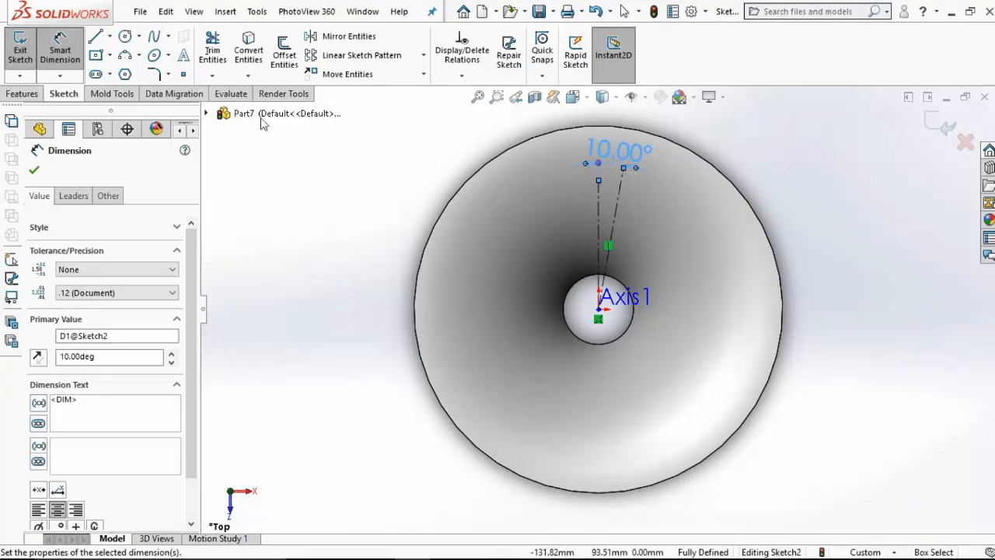
Step: Sketch an ellipse centred on the slanted centerline with its long axis along it, with radii of about 15 mm and 4 mm
left_click(154, 56)
scroll(591, 196, "down", 5)
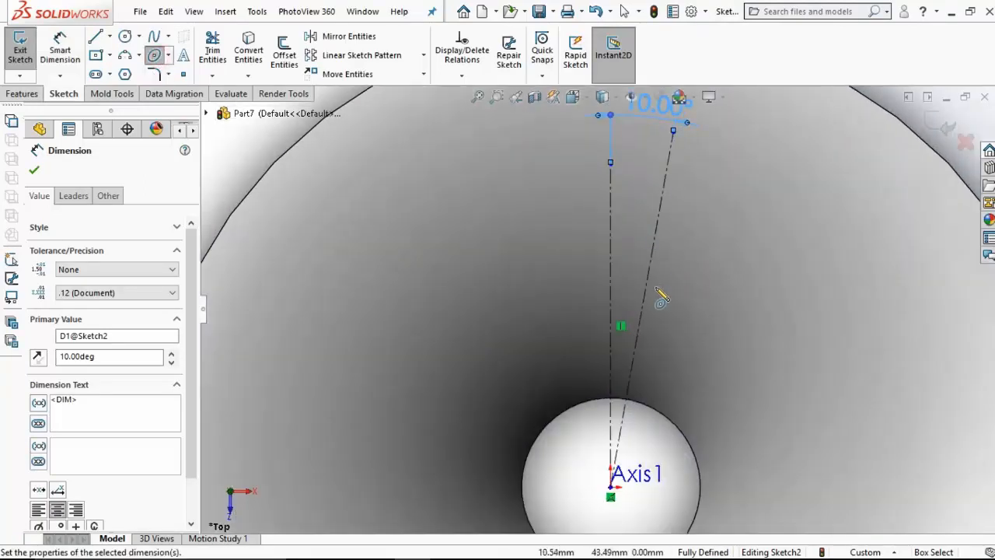
left_click(648, 272)
left_click(661, 205)
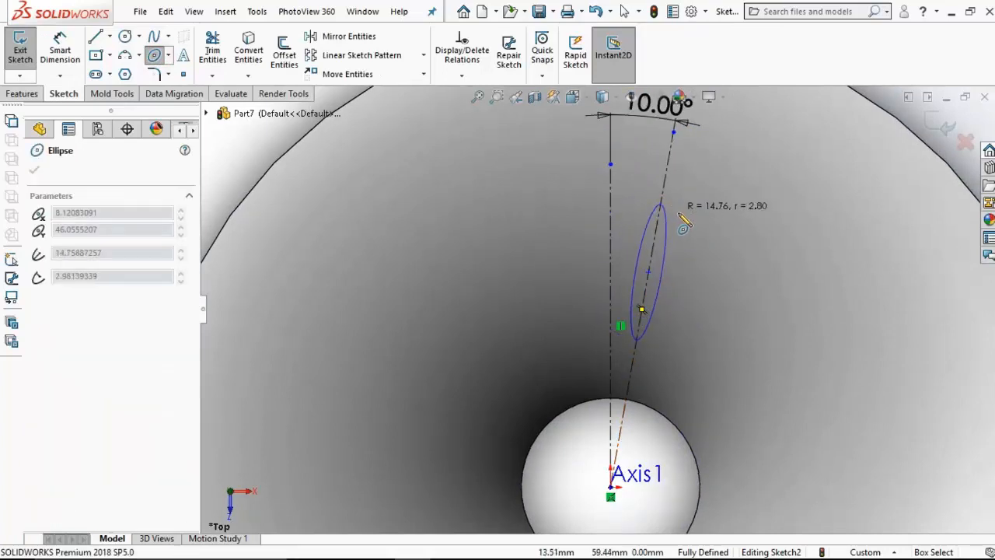
left_click(666, 274)
Step: Dimension the ellipse's long axis between its two end points as 45 mm
left_click(60, 48)
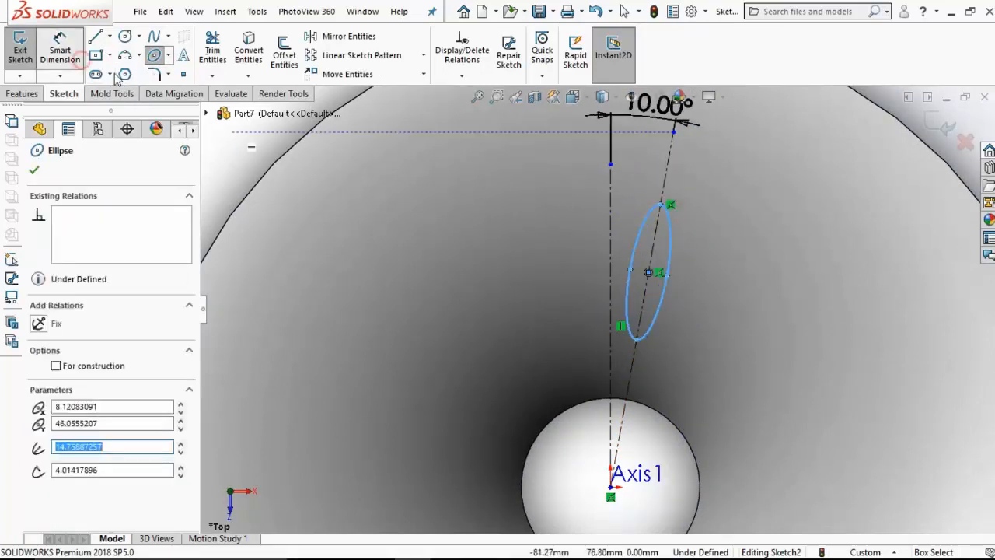
left_click(638, 340)
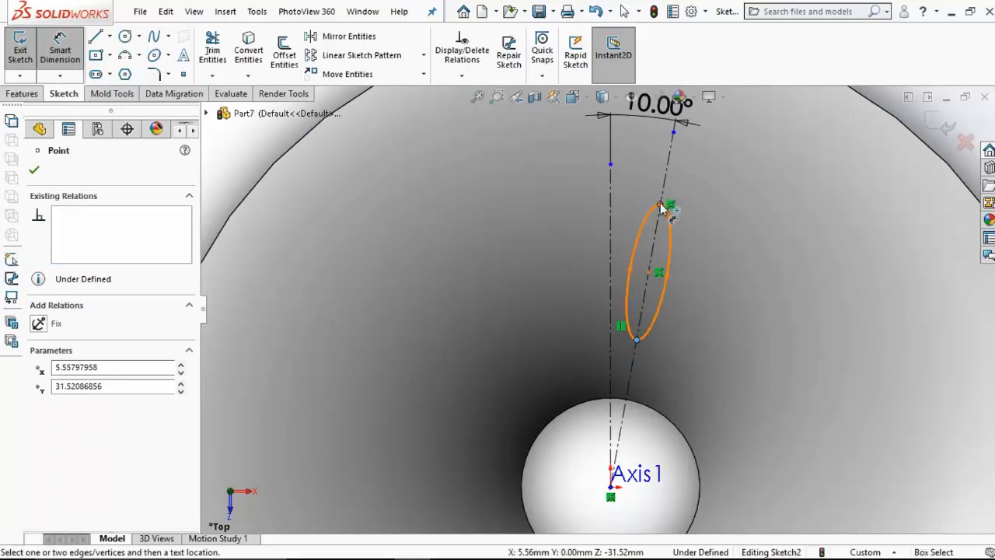
left_click(660, 205)
left_click(744, 403)
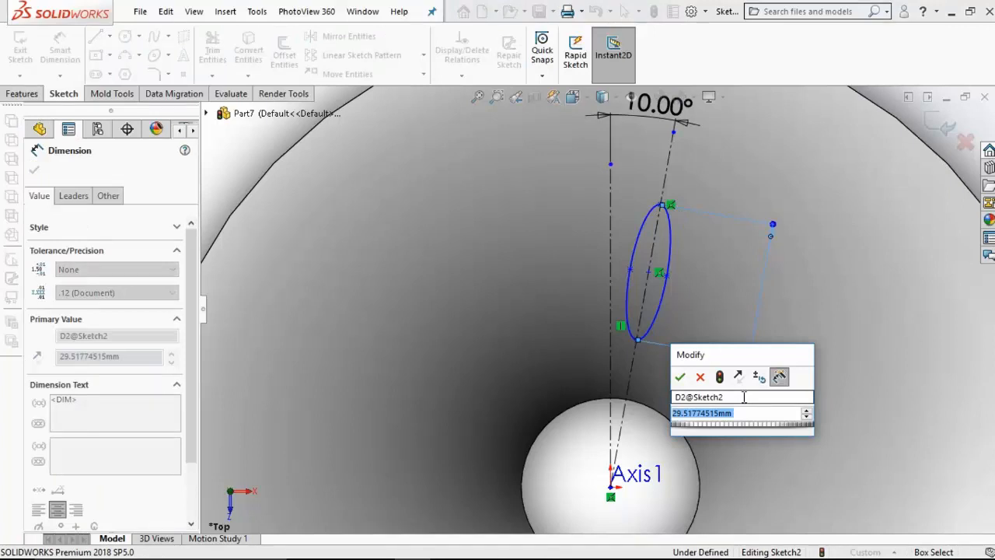
type("45")
key("Return")
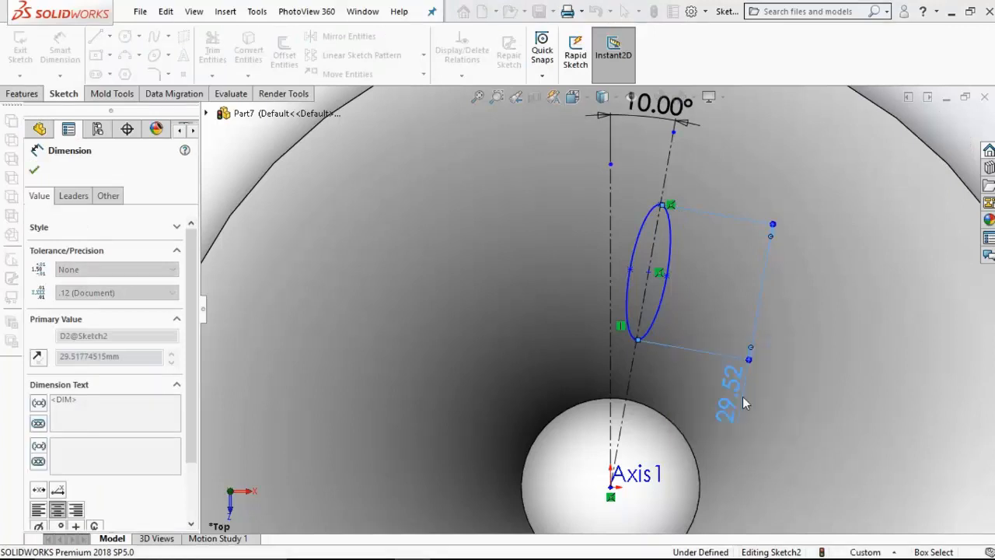
Step: Dimension the same ellipse's short axis between its two side points as 15 mm
left_click(678, 278)
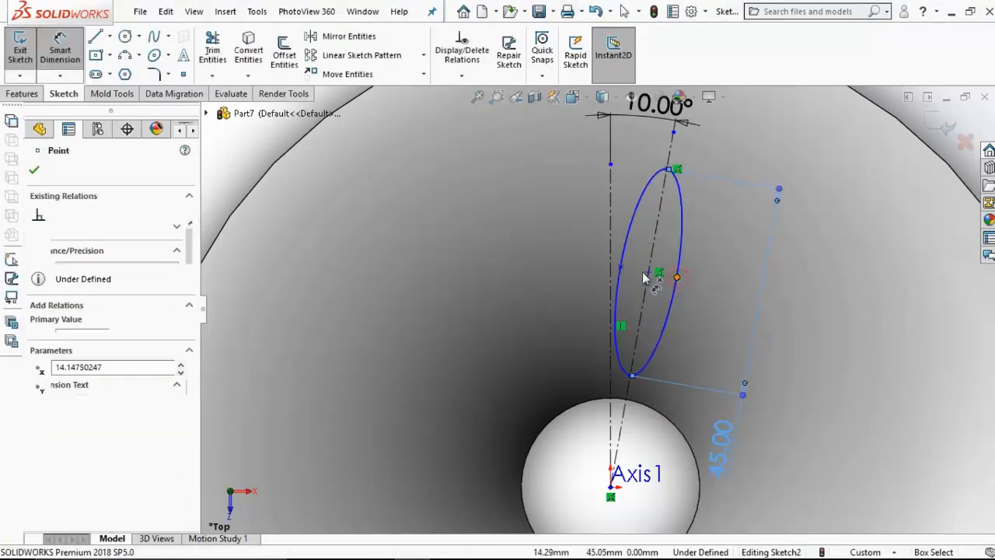
left_click(620, 267)
scroll(684, 212, "up", 1)
scroll(684, 210, "up", 1)
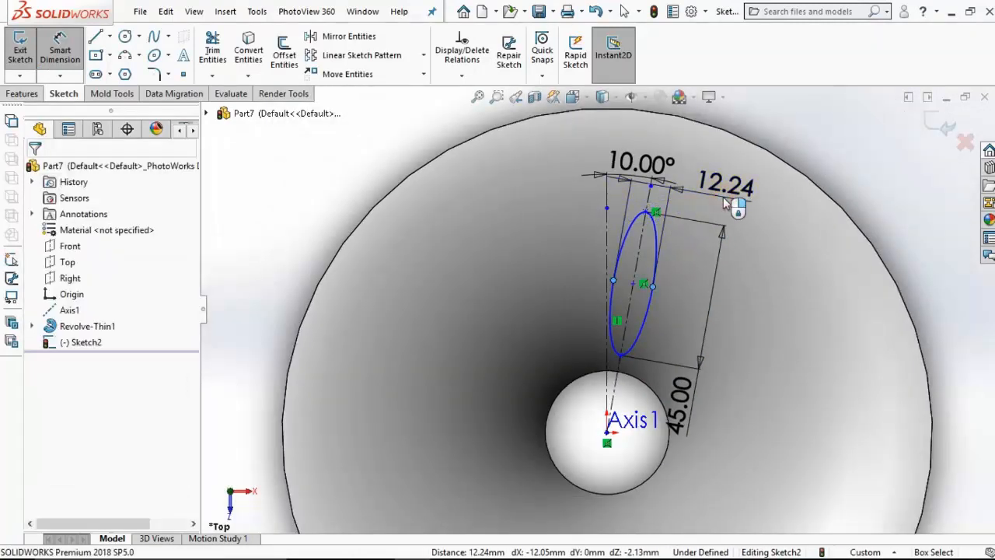
left_click(722, 187)
type("15")
key("Return")
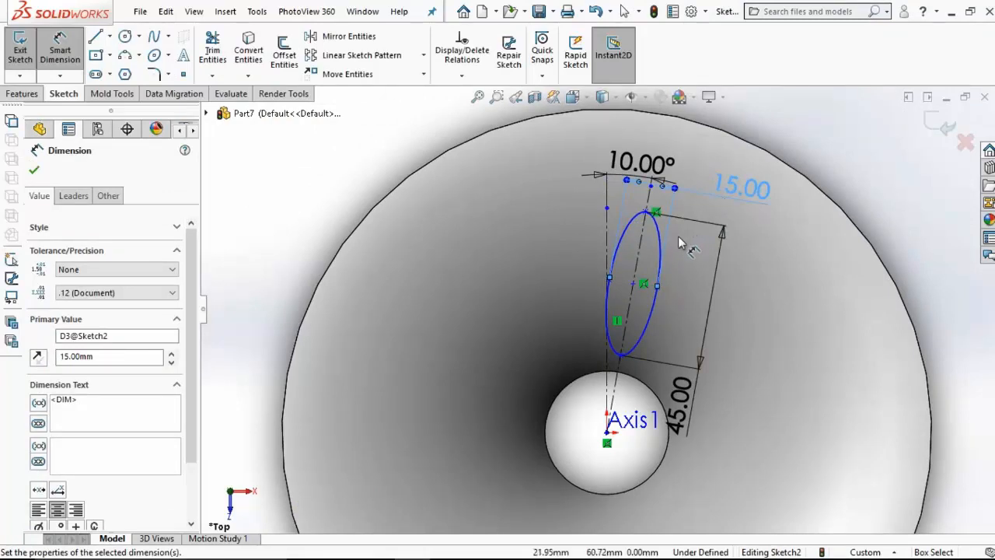
Step: Dimension the distance from the ellipse's centre to the origin as 75 mm
left_click(634, 285)
left_click(607, 431)
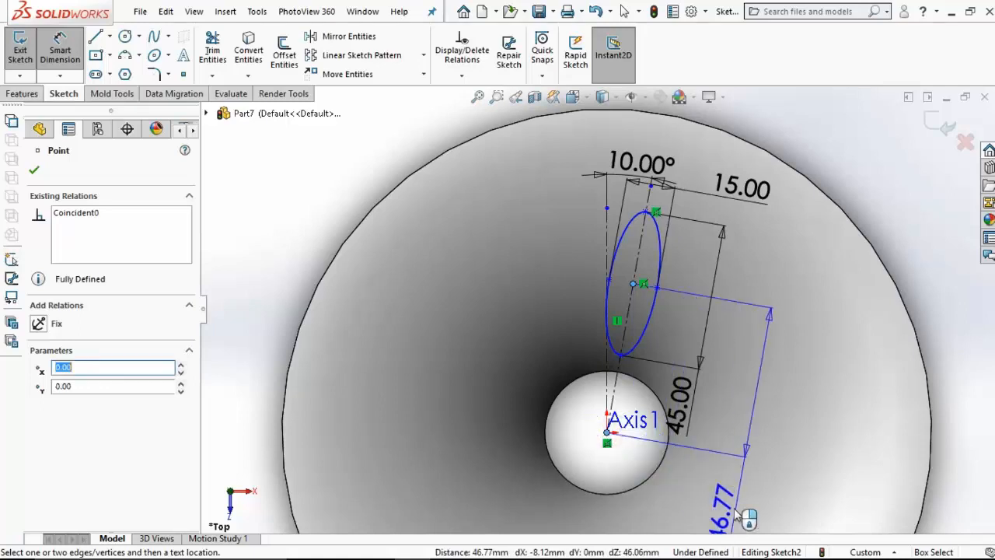
left_click(734, 513)
key("Return")
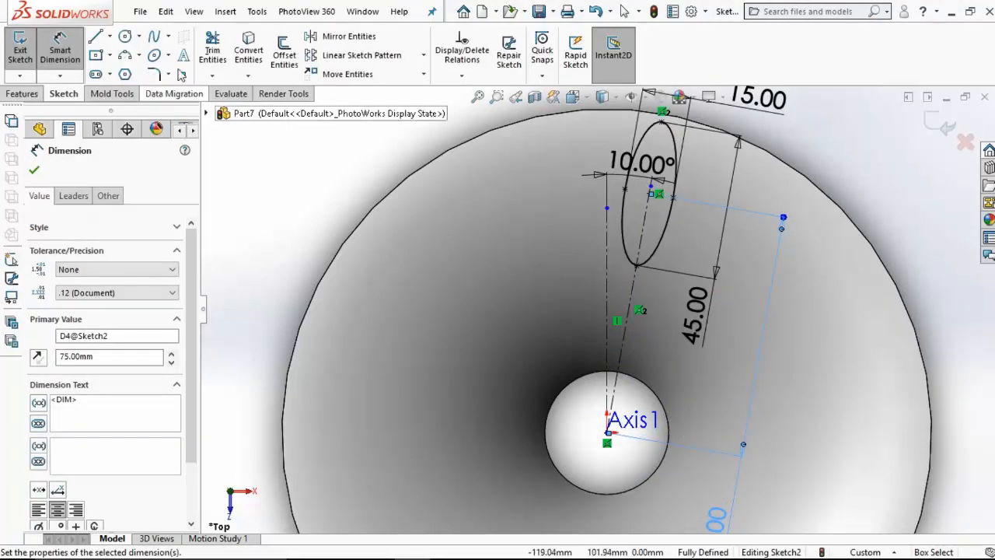
Step: Sketch a smaller ellipse centred on the vertical centerline with its long axis along it, with radii of about 9.5 mm and 3 mm
left_click(154, 54)
scroll(657, 336, "down", 2)
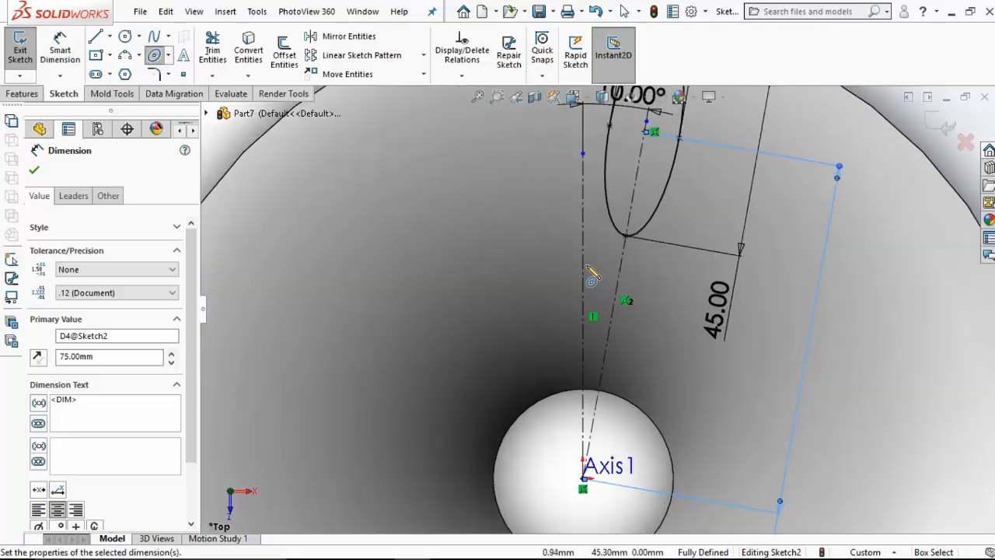
left_click(583, 266)
left_click(583, 315)
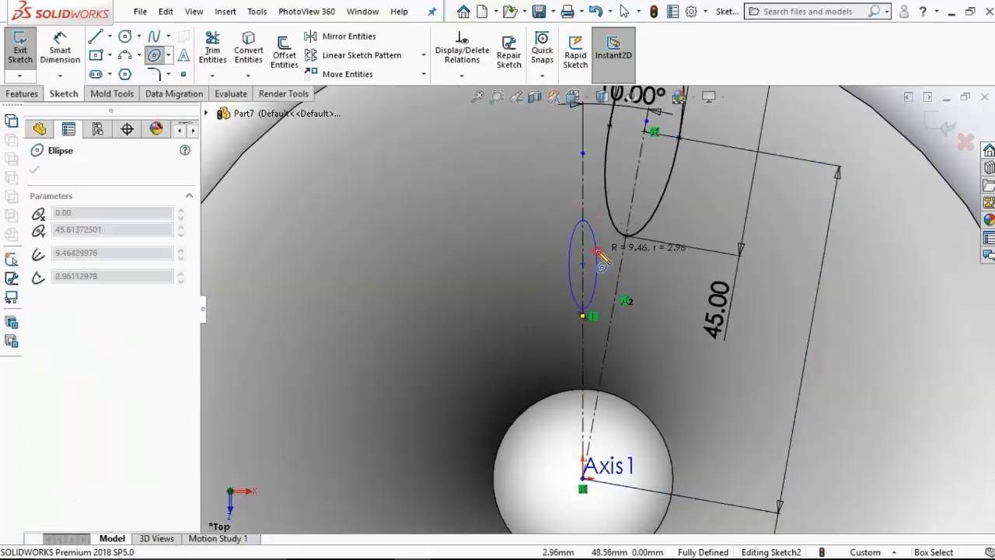
left_click(602, 258)
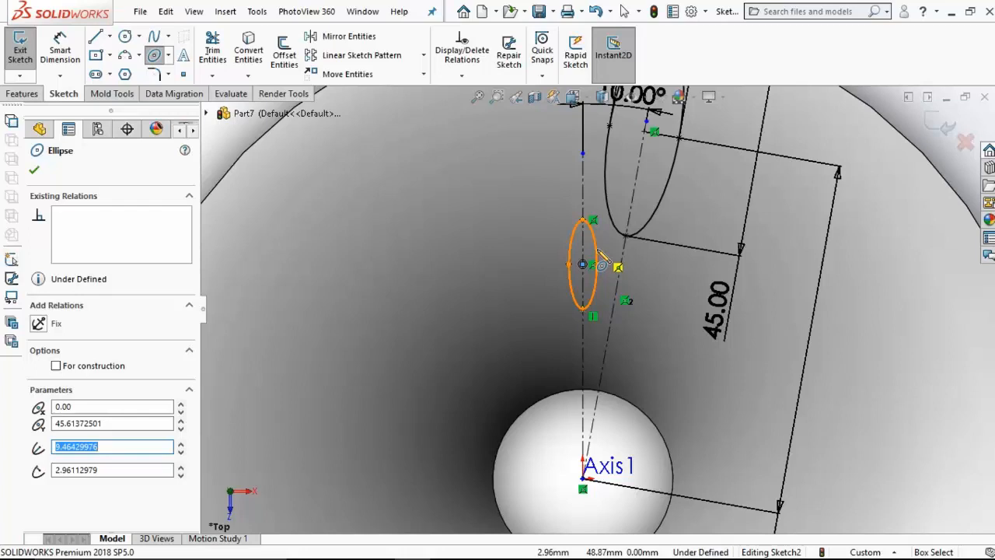
Step: Dimension the smaller ellipse's long axis as 25 mm
left_click(60, 48)
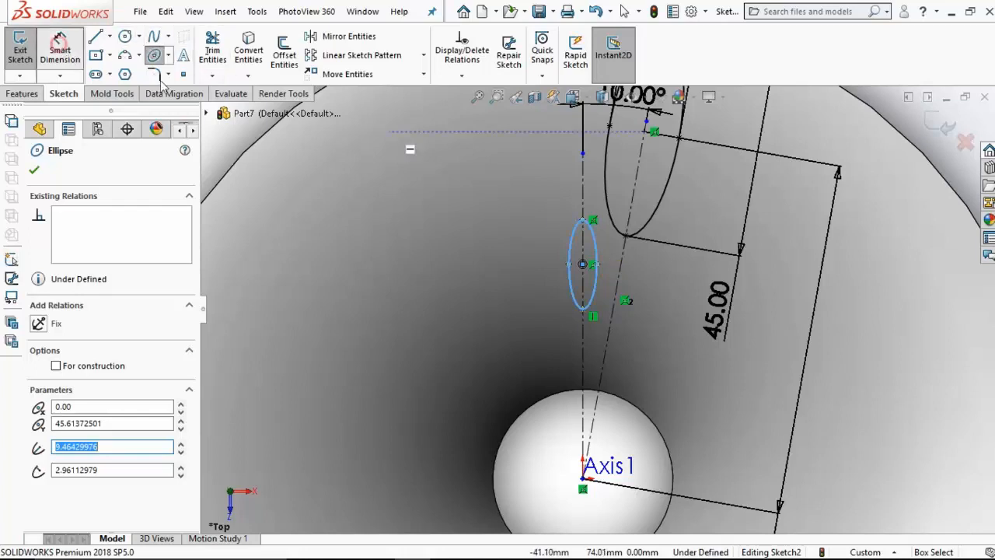
left_click(582, 309)
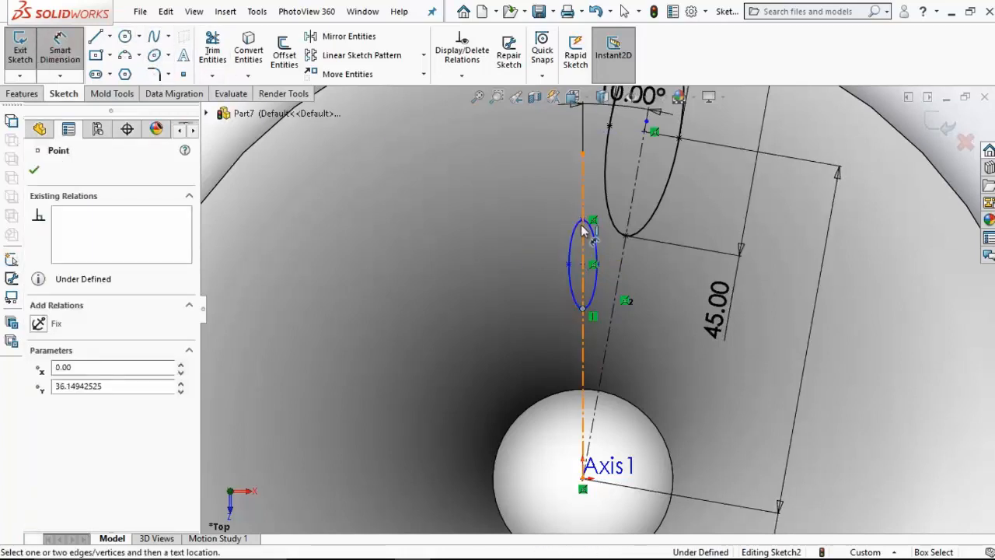
left_click(583, 220)
left_click(482, 266)
type("25")
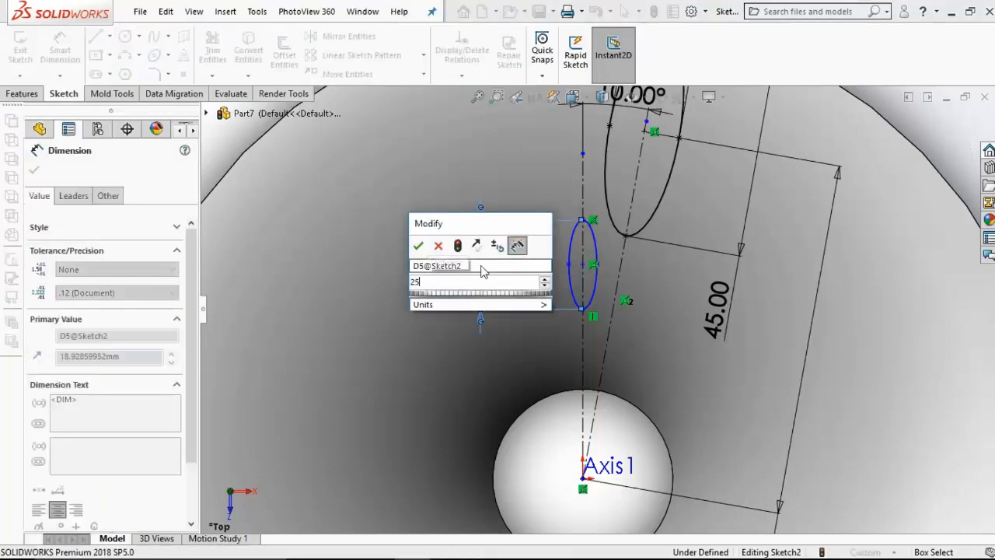
key("Return")
Step: Dimension the smaller ellipse's short axis between its two side points as 10 mm
left_click(565, 264)
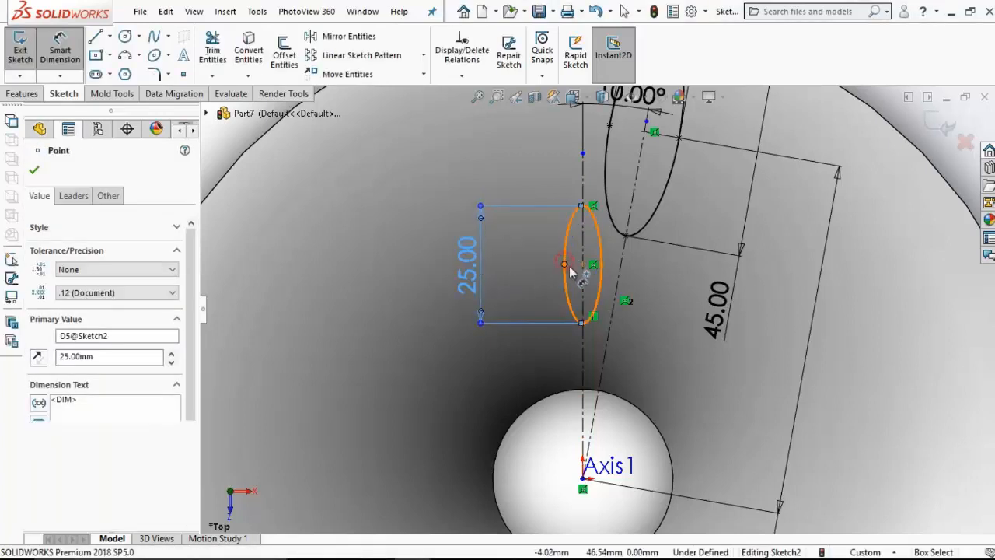
left_click(602, 264)
left_click(513, 163)
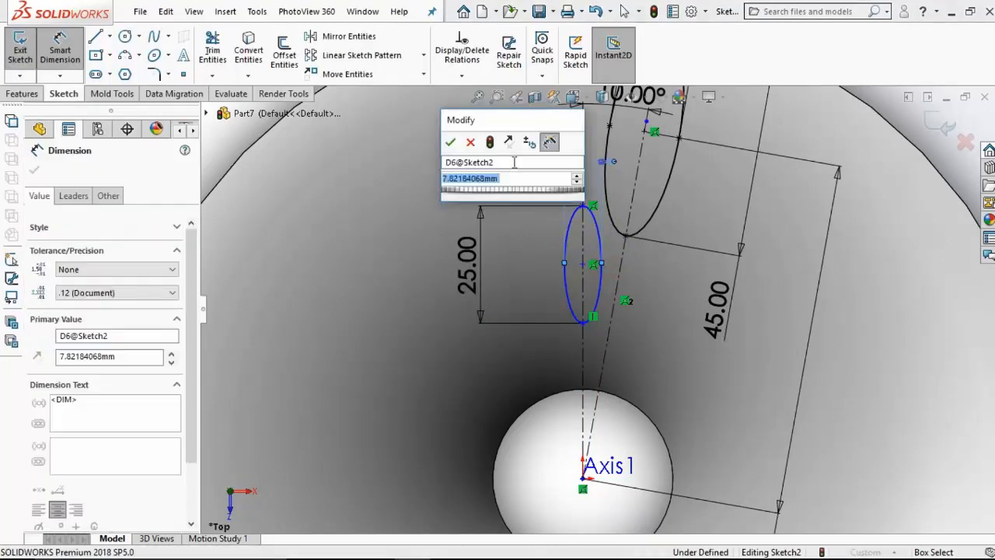
type("10")
key("Return")
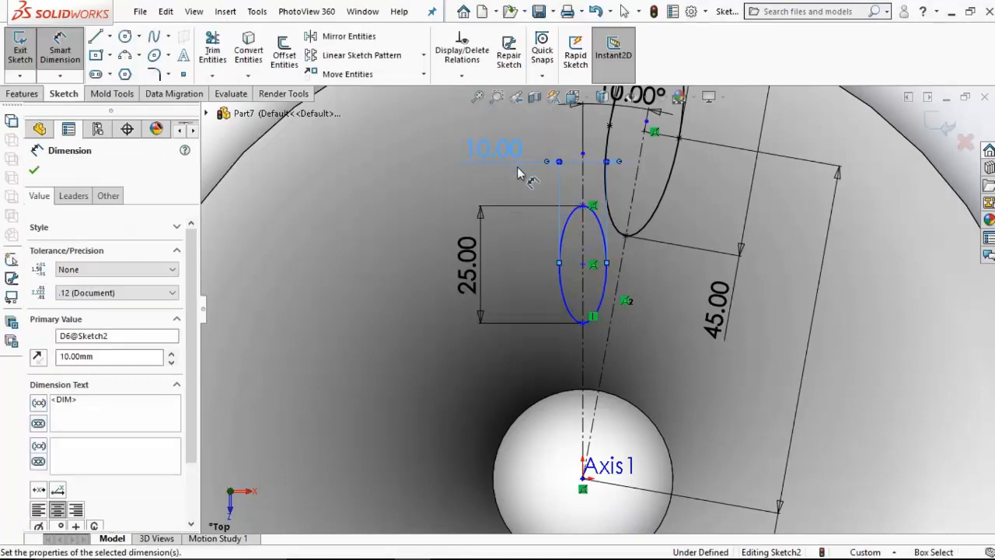
Step: Dimension the distance from the smaller ellipse's centre to the origin as 45 mm
left_click(583, 264)
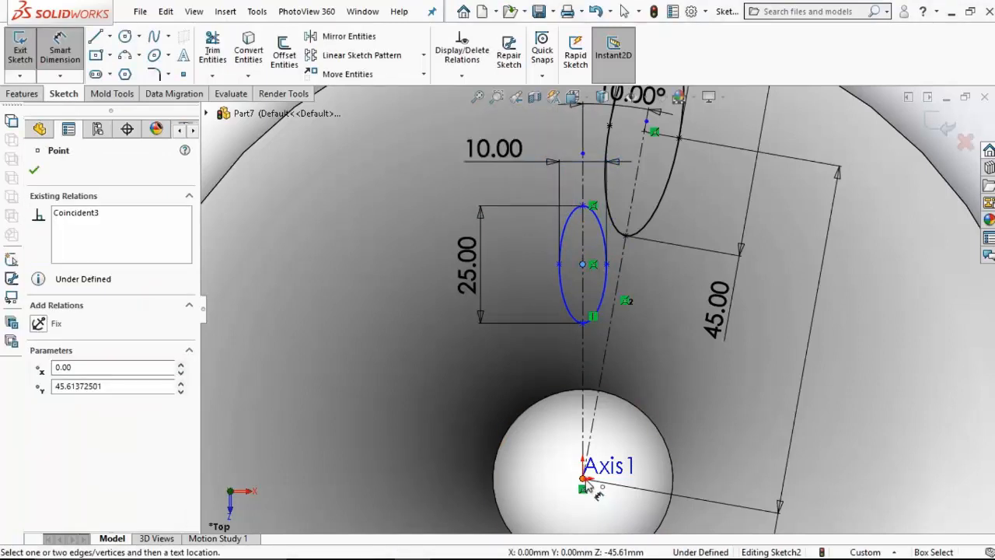
left_click(585, 479)
left_click(396, 364)
type("4")
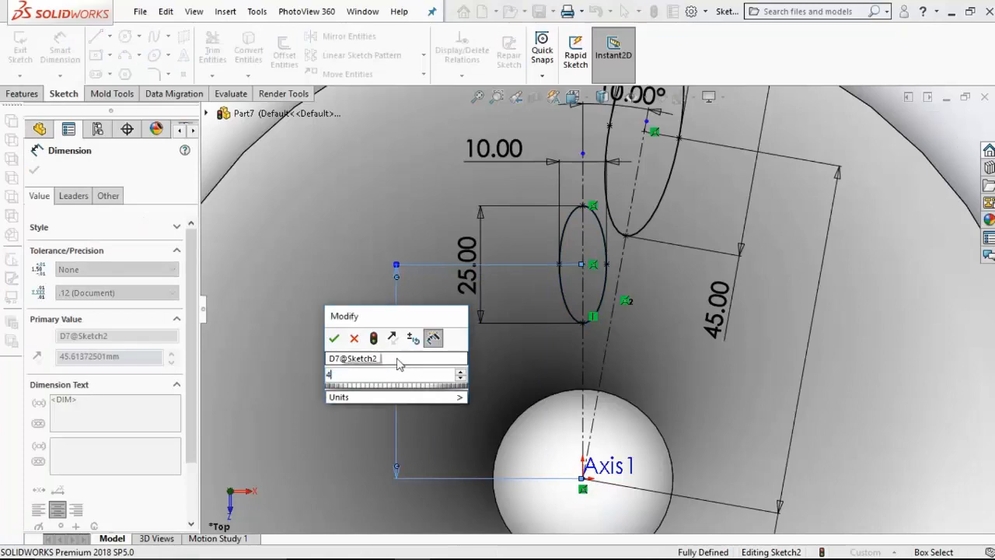
type("5")
key("Return")
Step: Sketch a centerline about 41 mm long from the origin, extending the tilted centerline to the opposite side
key("f")
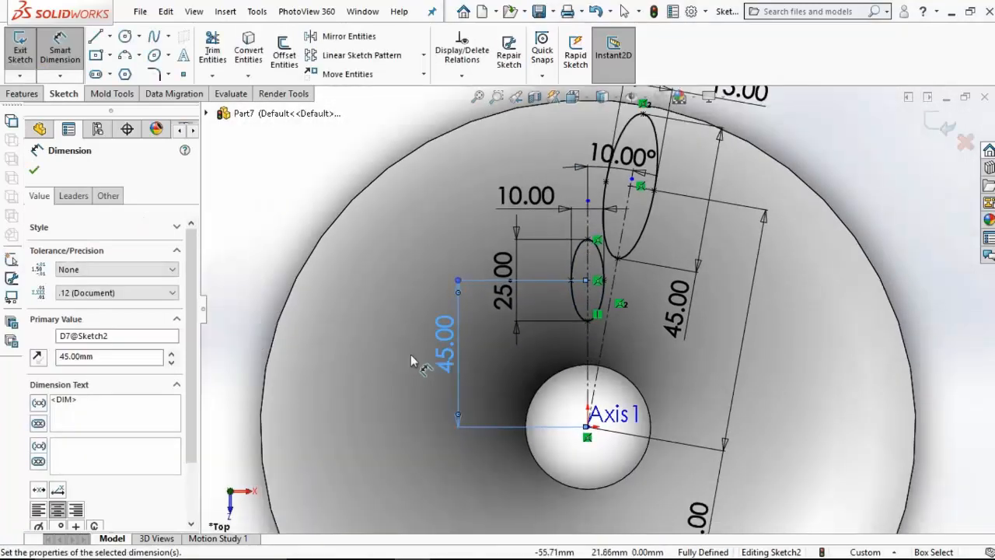
left_click(108, 39)
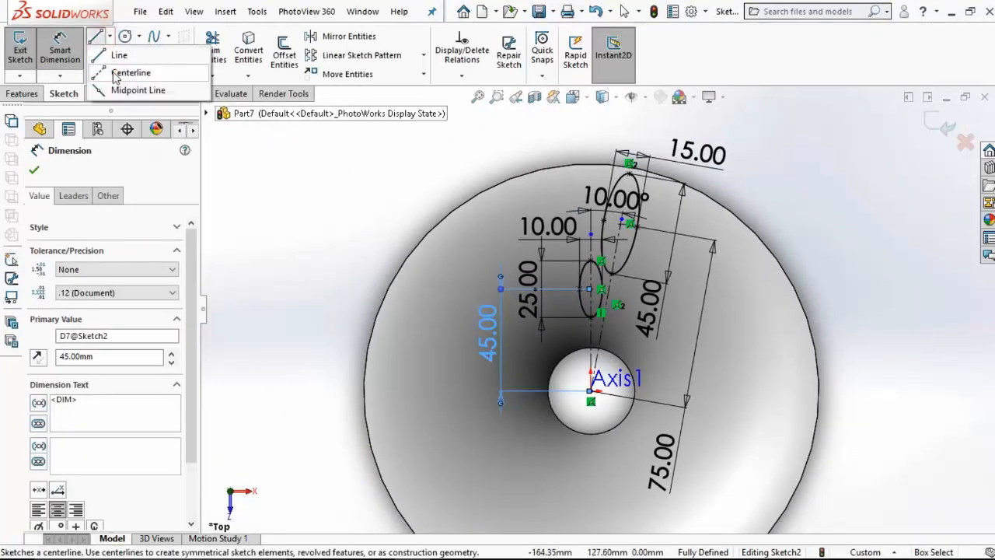
left_click(178, 69)
left_click(591, 392)
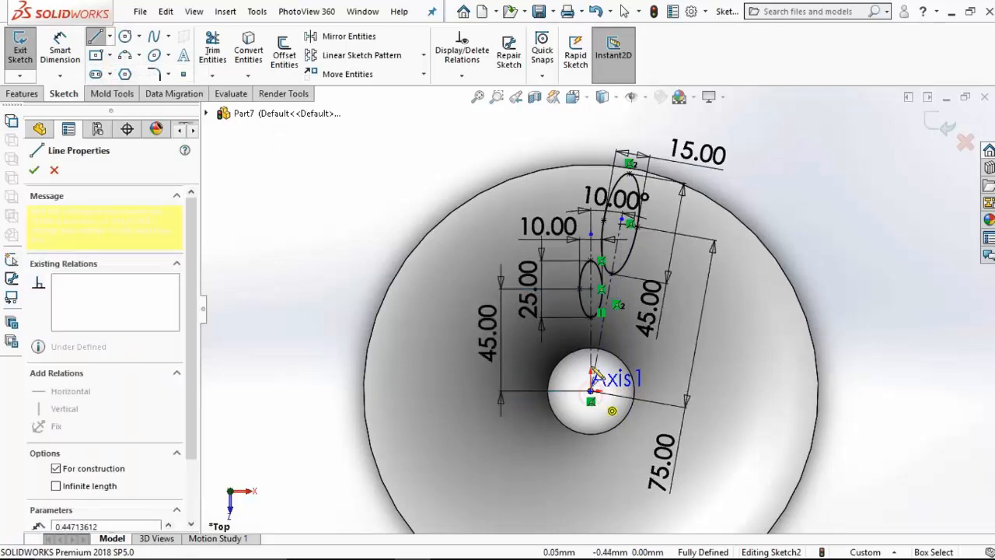
left_click(573, 491)
key("Escape")
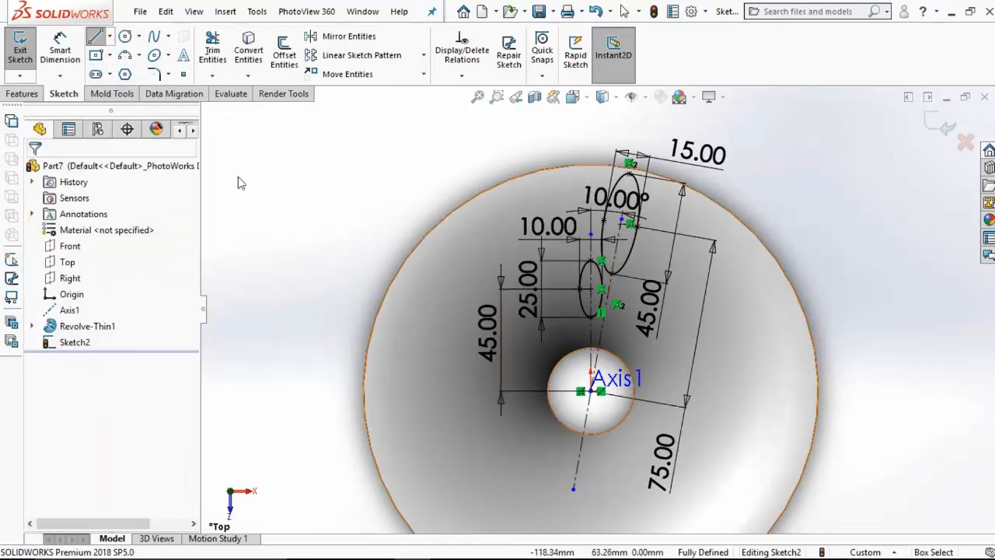
Step: Sketch a third ellipse centred on the new centerline with its long axis along it, with radii of about 8.5 mm and 2.6 mm
left_click(155, 56)
scroll(616, 476, "down", 3)
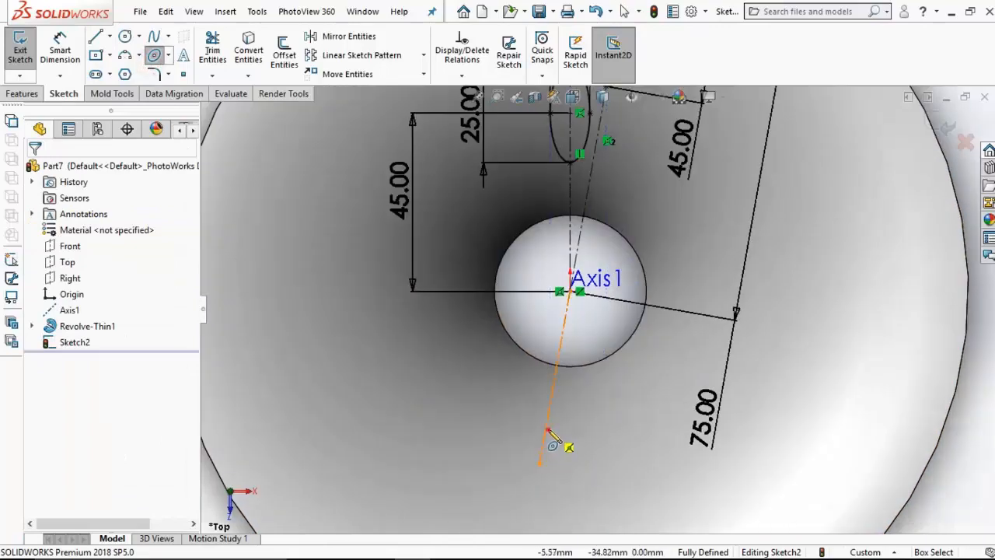
left_click(545, 428)
left_click(540, 464)
left_click(565, 401)
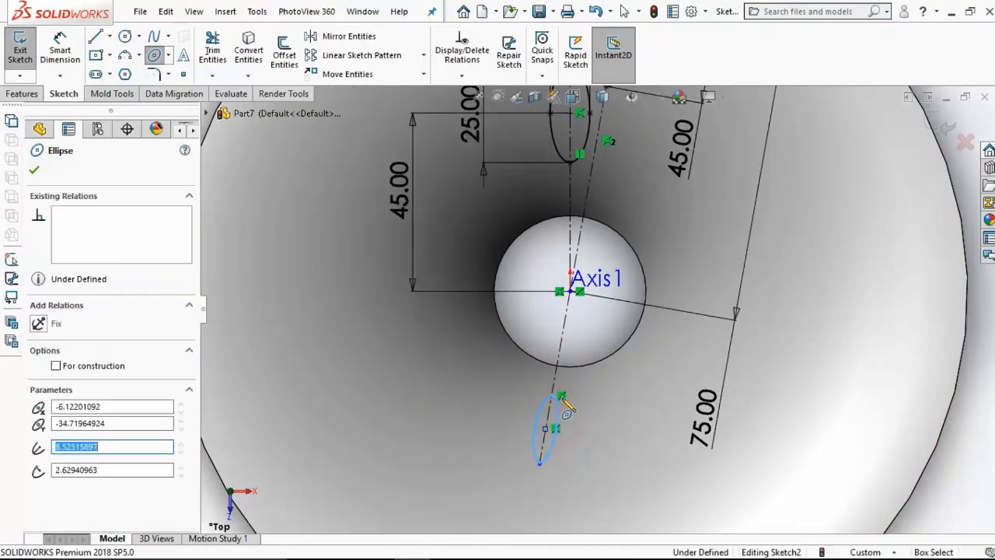
key("Escape")
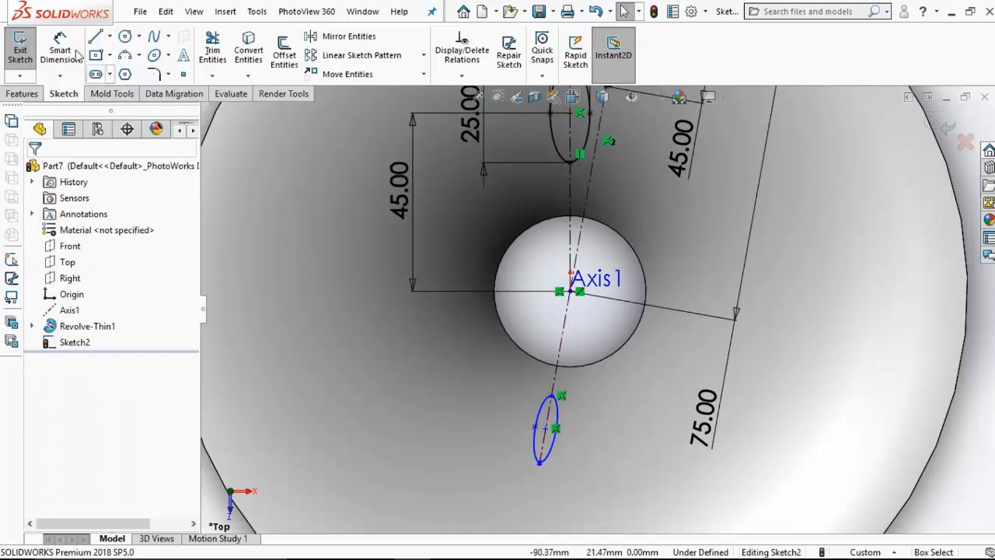
Step: Dimension the third ellipse's long axis between its two end points as 10 mm
left_click(74, 51)
scroll(555, 502, "down", 5)
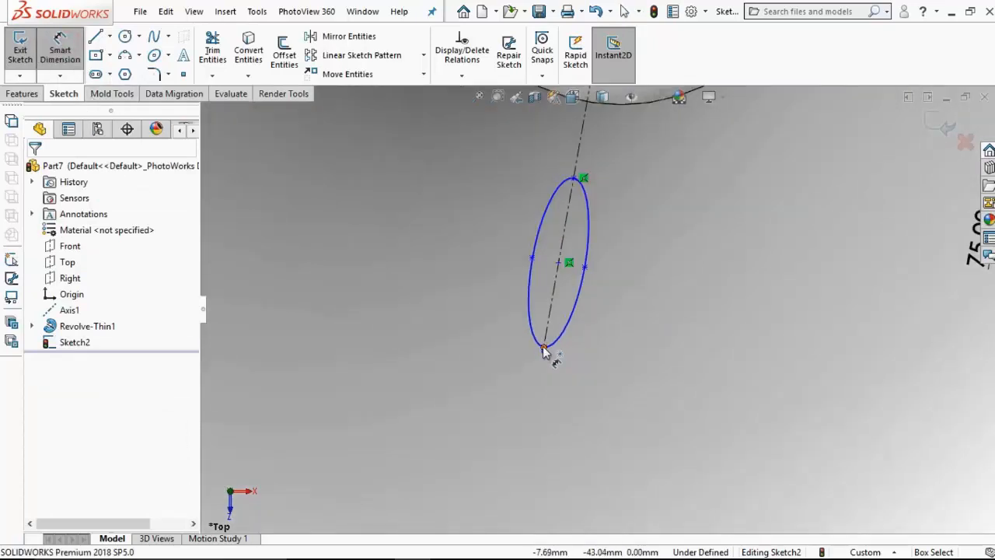
left_click(544, 349)
left_click(574, 179)
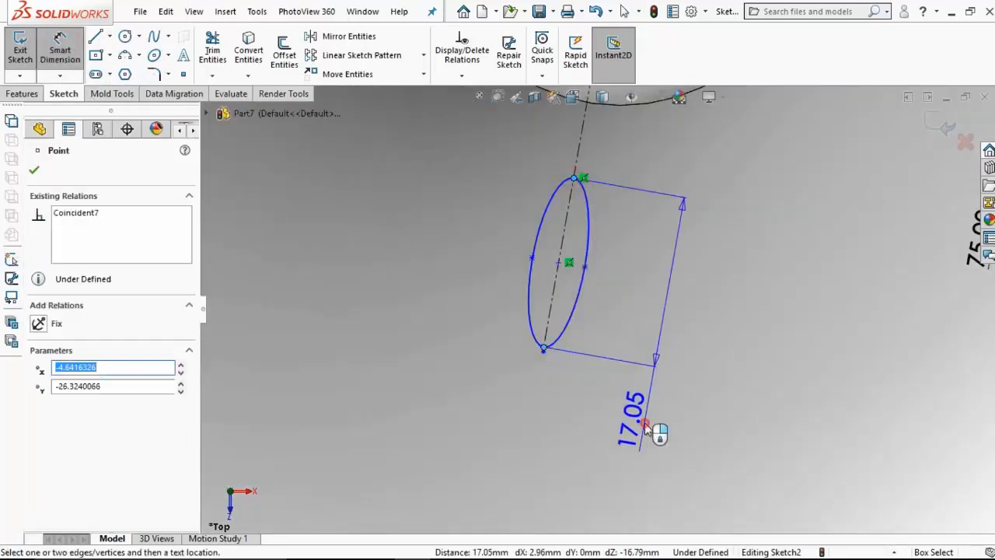
left_click(646, 420)
type("10")
key("Return")
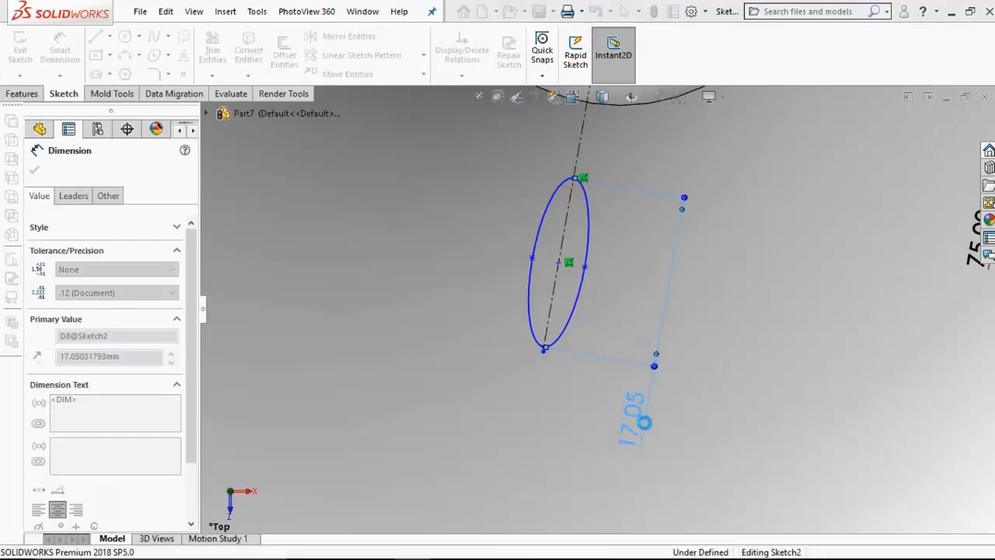
Step: Dimension the third ellipse's short axis between its two side points as 7 mm
left_click(573, 266)
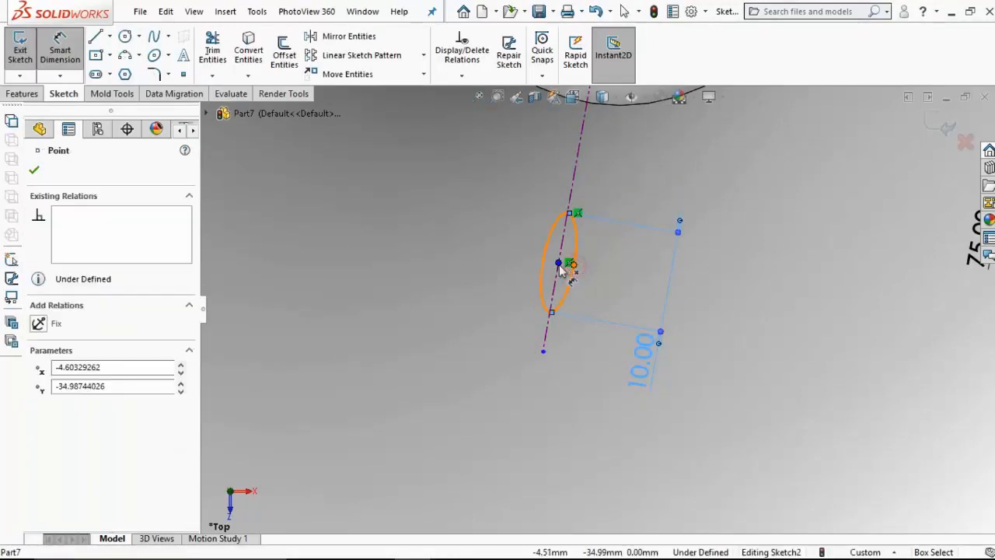
left_click(542, 260)
left_click(454, 363)
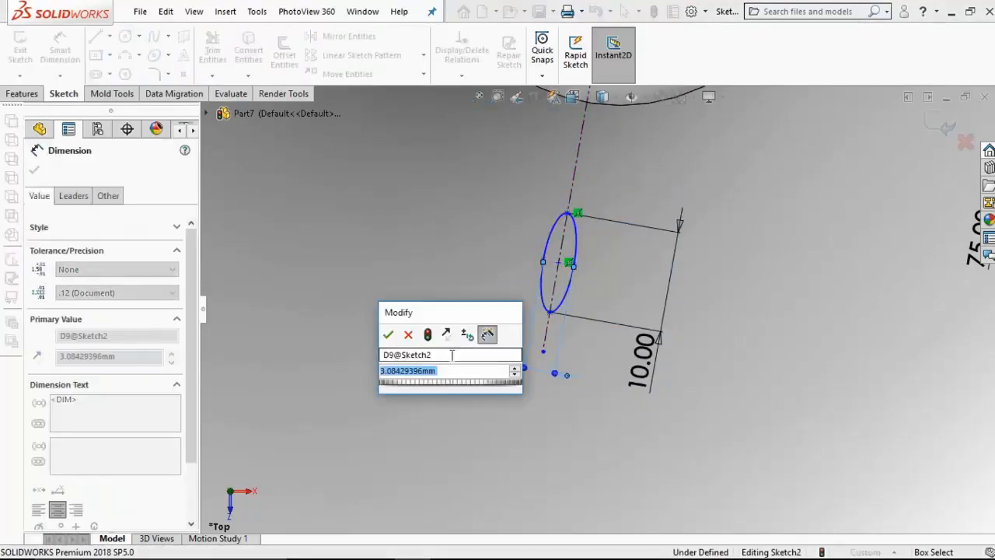
type("7")
key("Return")
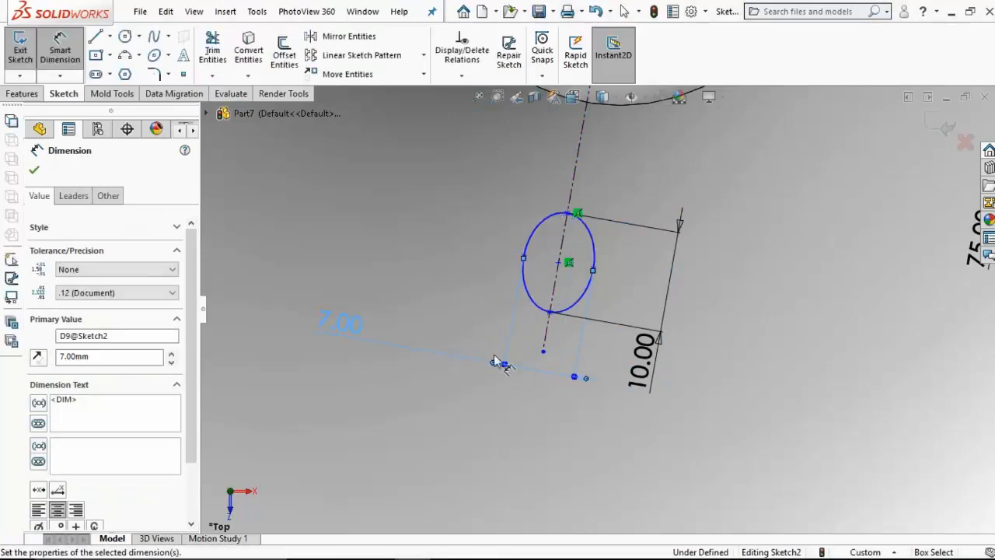
Step: Dimension the distance from the third ellipse's centre to the origin as 27 mm
left_click(560, 265)
scroll(607, 245, "up", 4)
left_click(607, 178)
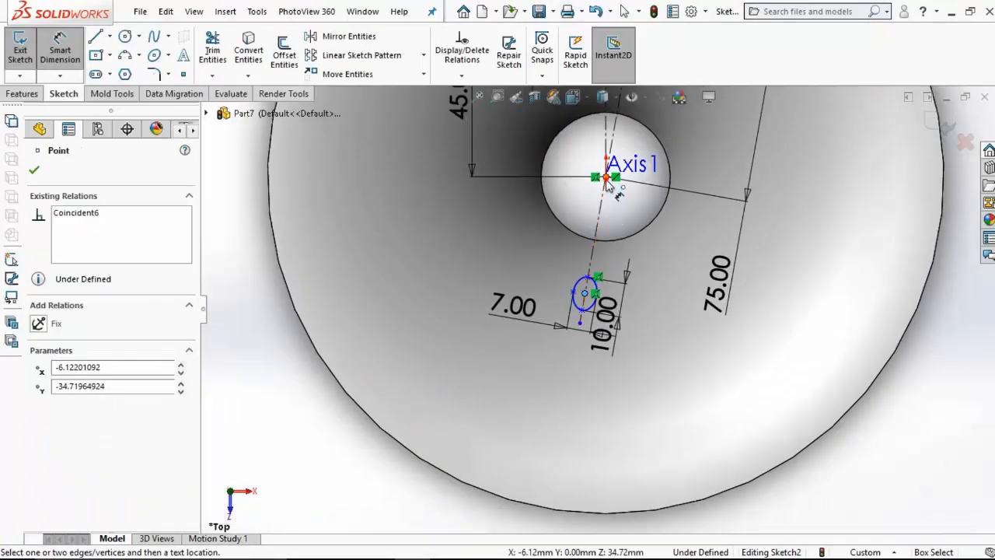
left_click(767, 398)
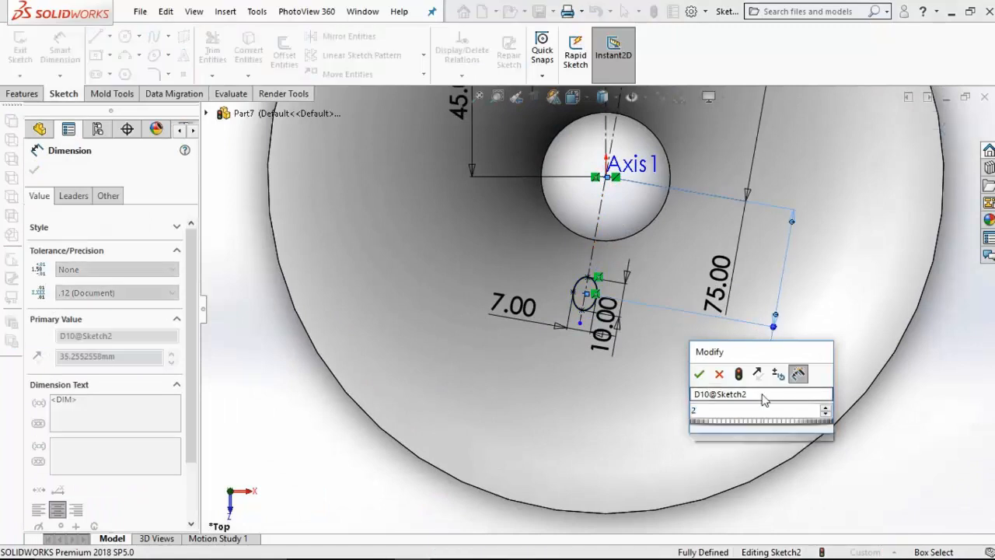
type("27")
key("Return")
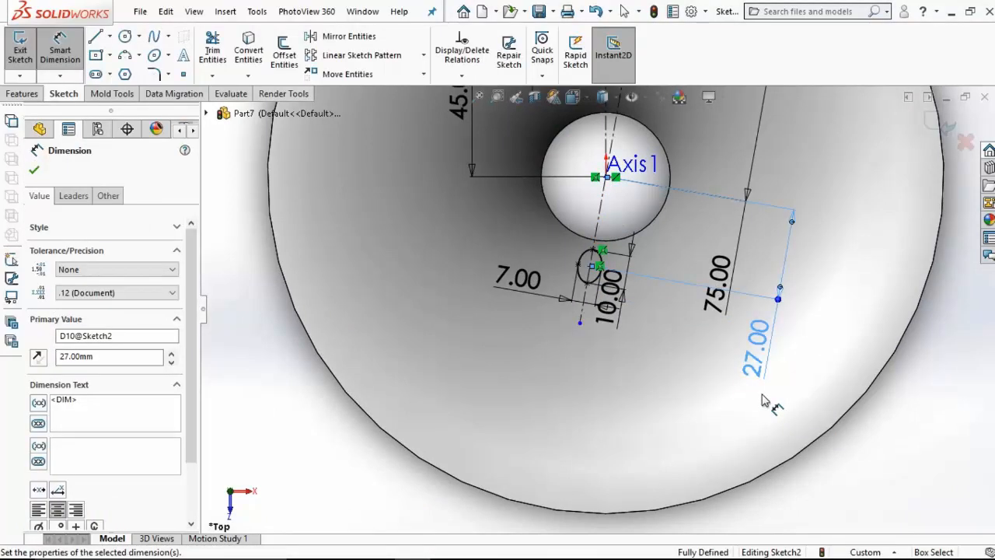
Step: Cut the three sketched ellipses through the flared wall with an Extruded Cut using the Up To Next end condition
scroll(764, 395, "up", 6)
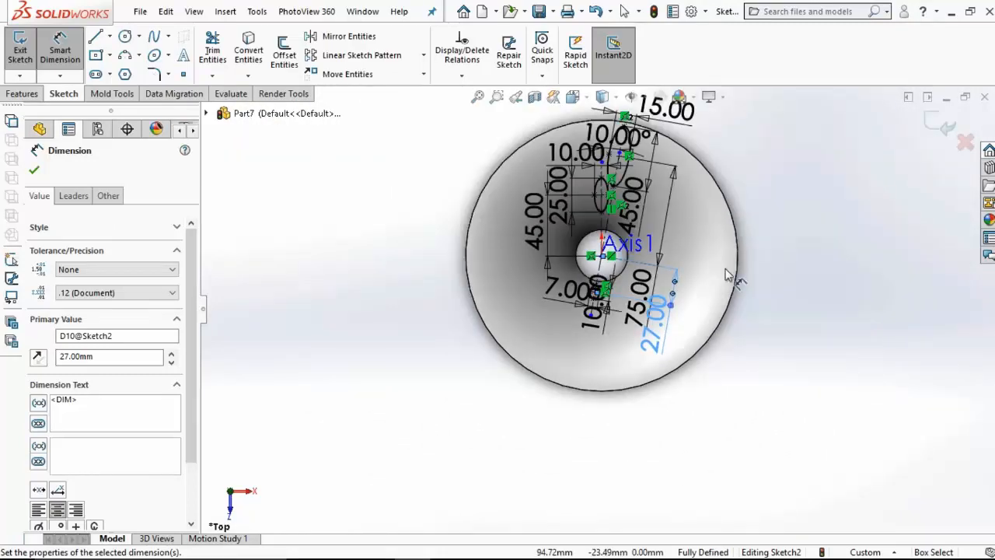
left_click(22, 94)
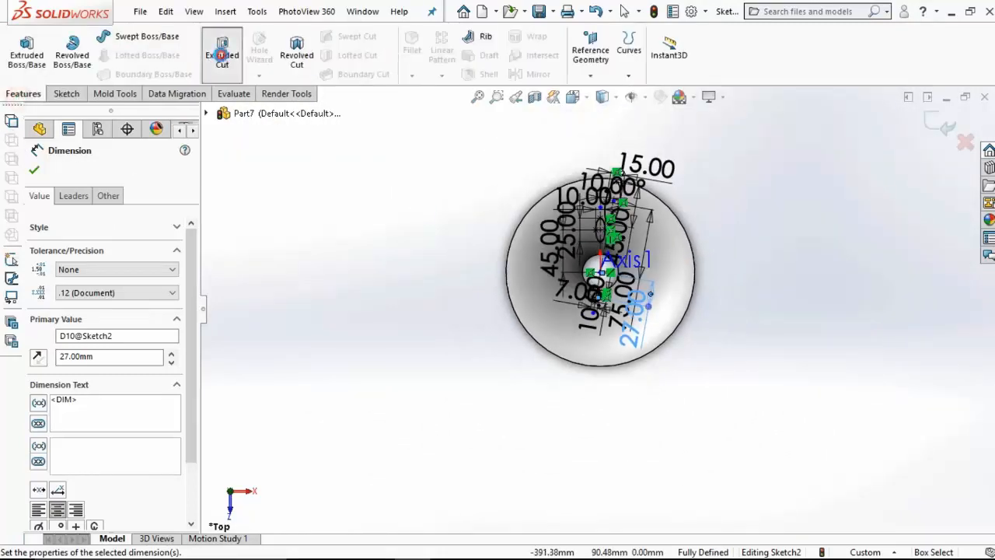
left_click(222, 55)
left_click(130, 256)
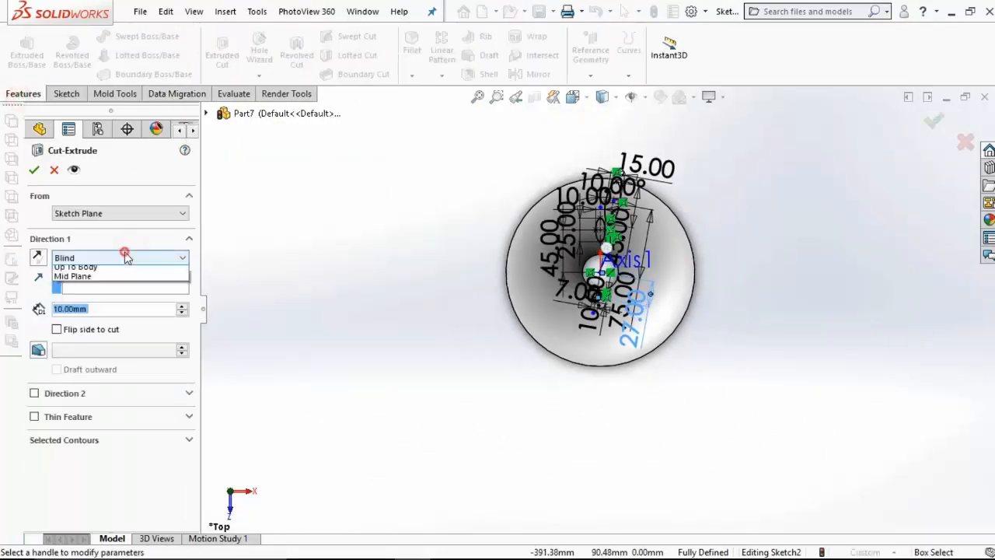
left_click(101, 299)
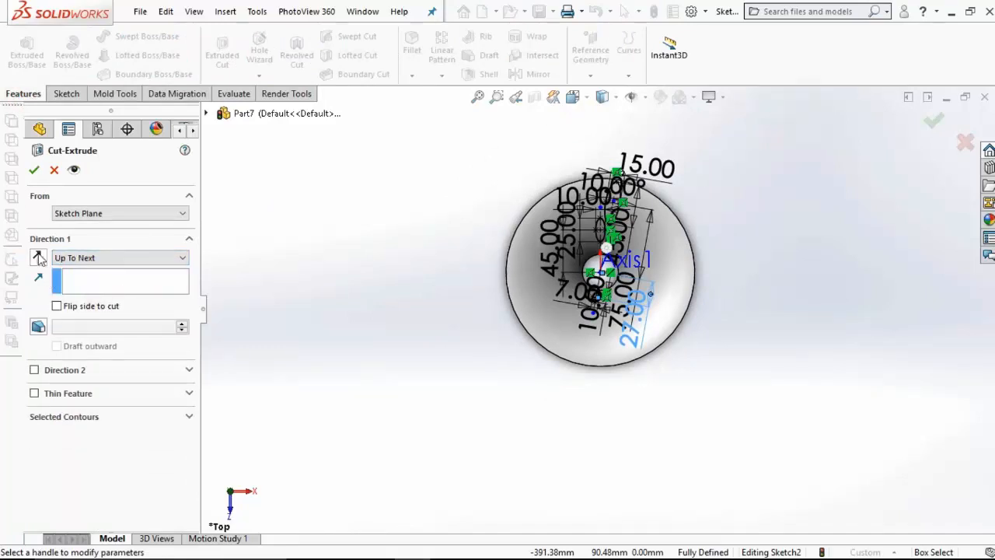
left_click(34, 171)
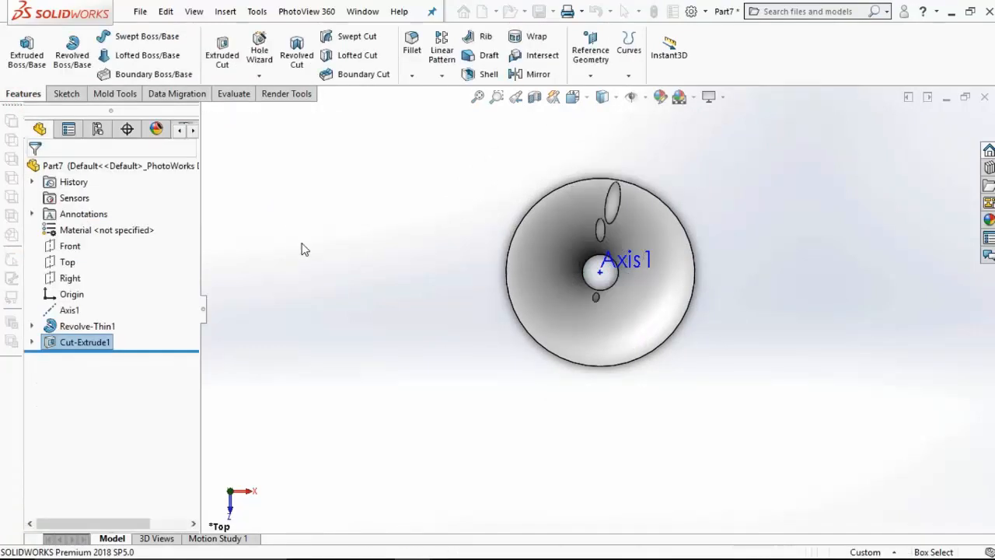
Step: Fillet the inner-face edges of the three elliptical holes with a 0.75 mm symmetric radius
left_click(411, 48)
type("0.75")
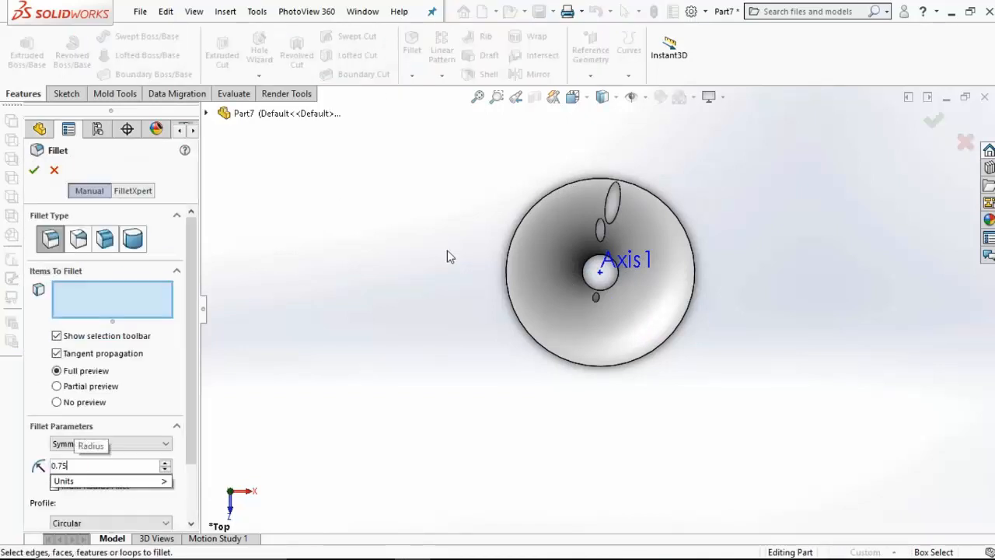
scroll(615, 218, "down", 10)
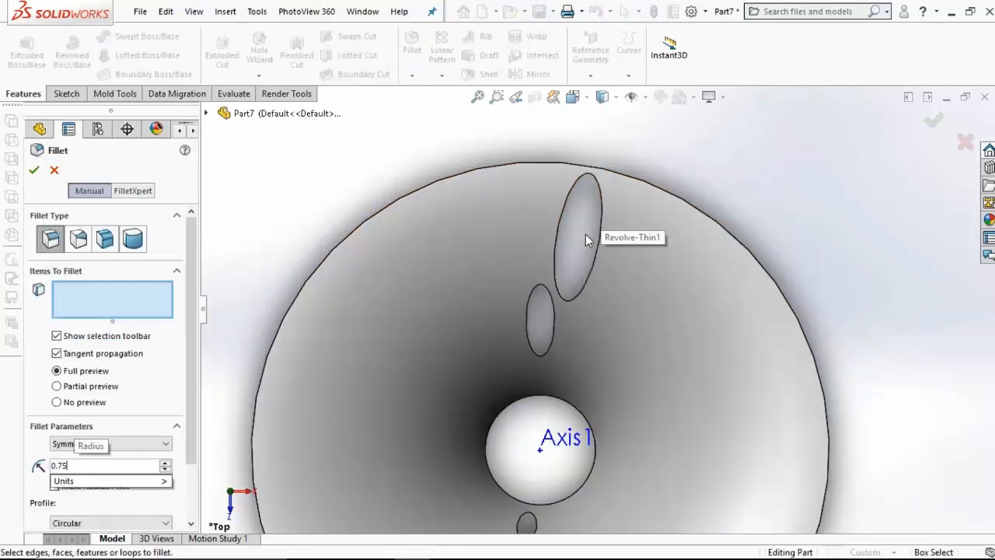
scroll(602, 209, "down", 4)
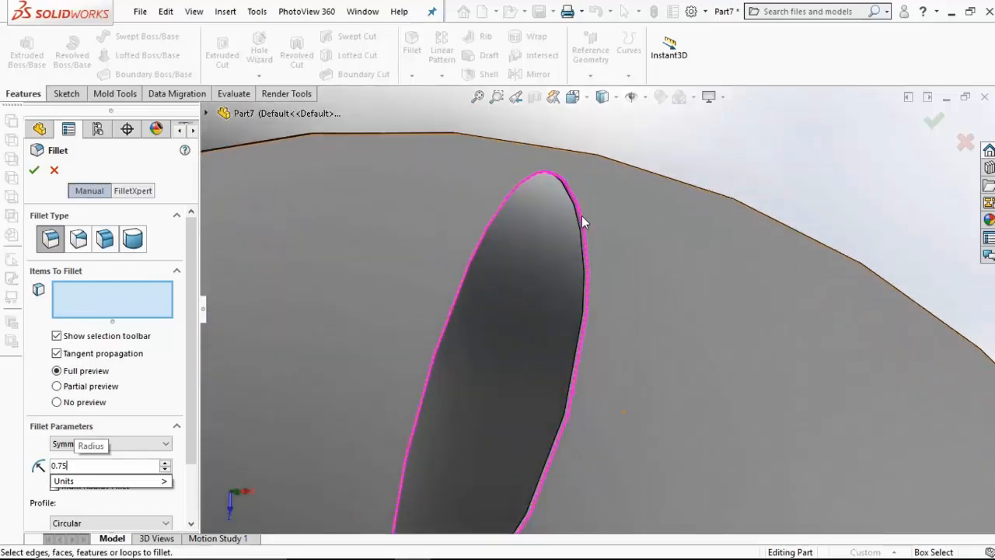
left_click(581, 214)
scroll(549, 370, "up", 5)
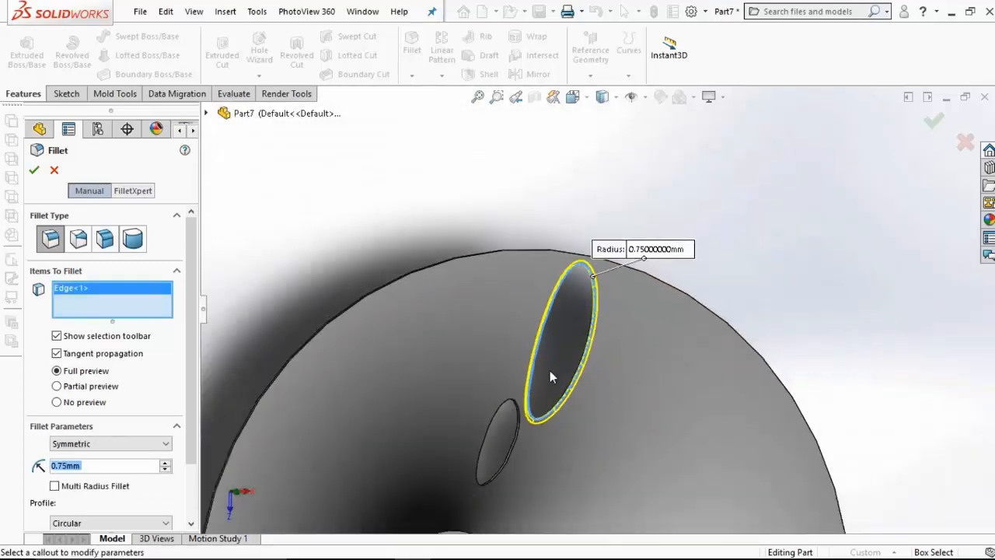
scroll(532, 411, "down", 5)
left_click(543, 350)
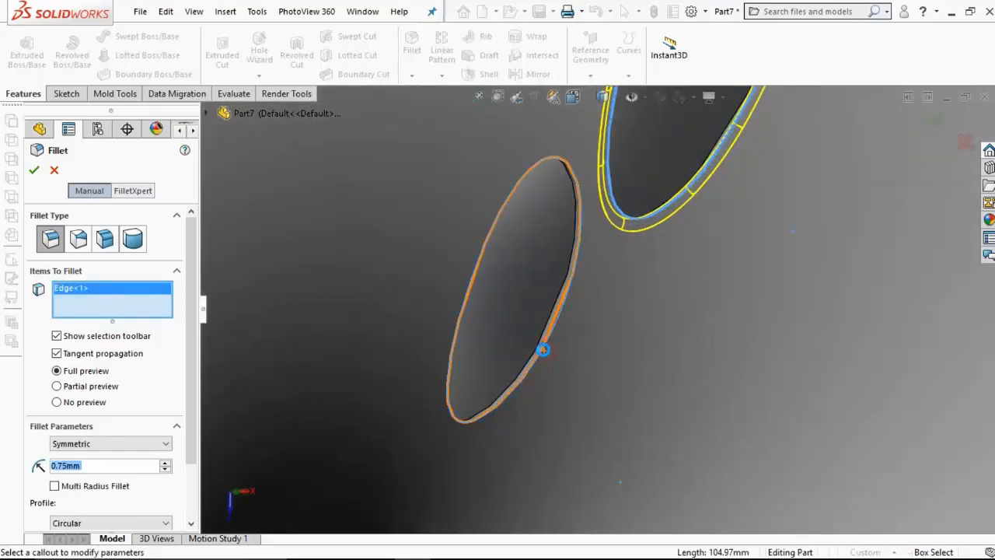
scroll(548, 370, "up", 5)
scroll(576, 504, "down", 4)
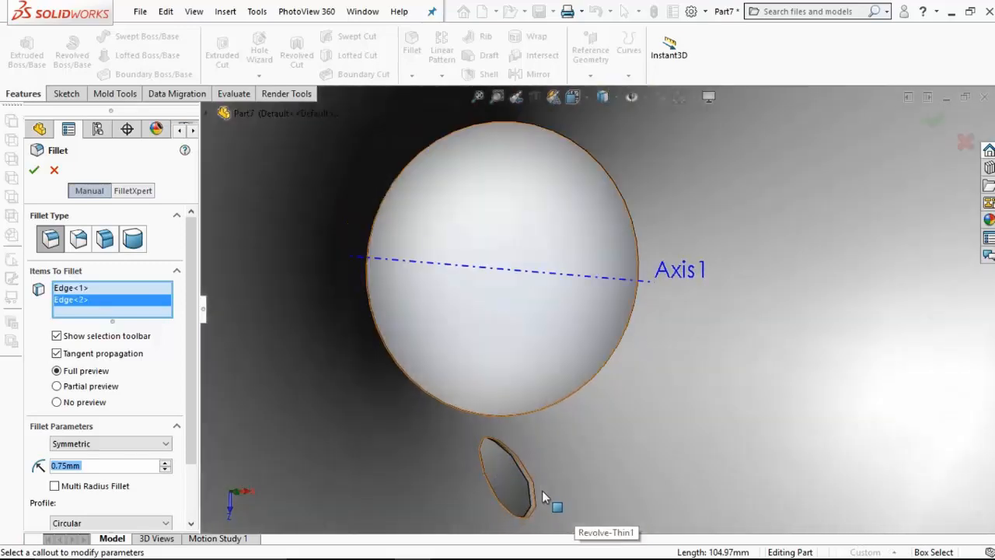
left_click(534, 480)
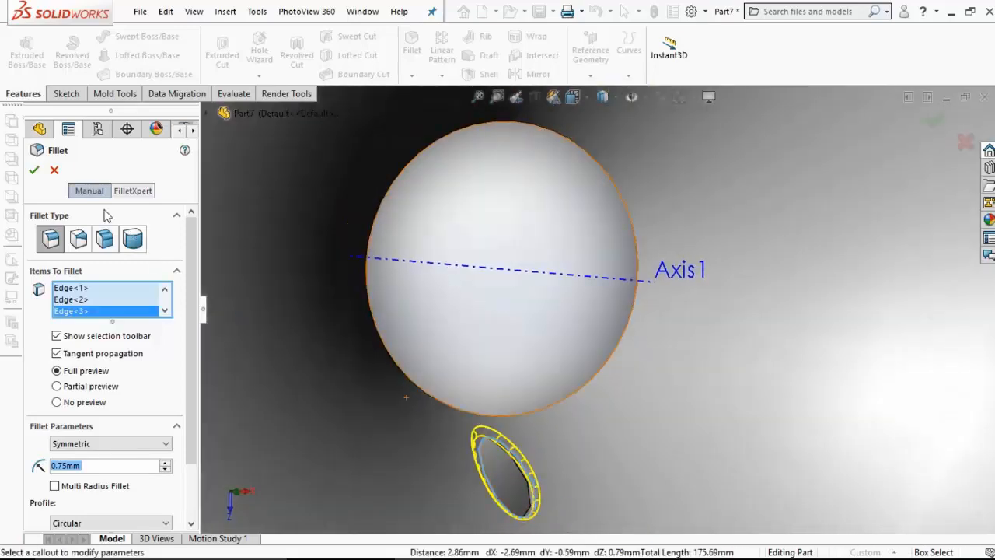
left_click(34, 171)
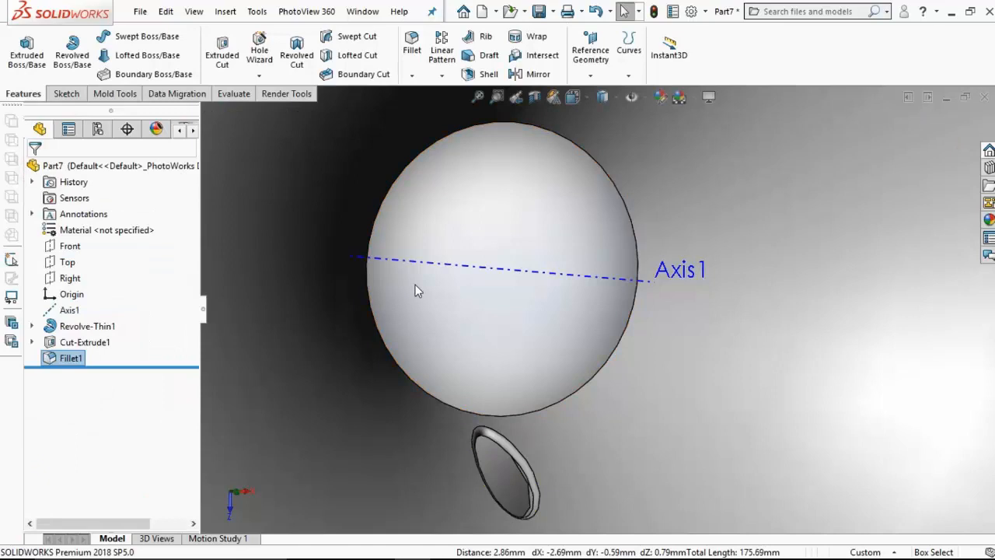
Step: Circular-pattern the fillet and the extruded cut around Axis1 with 18 equally spaced instances over 360 degrees
scroll(415, 290, "up", 6)
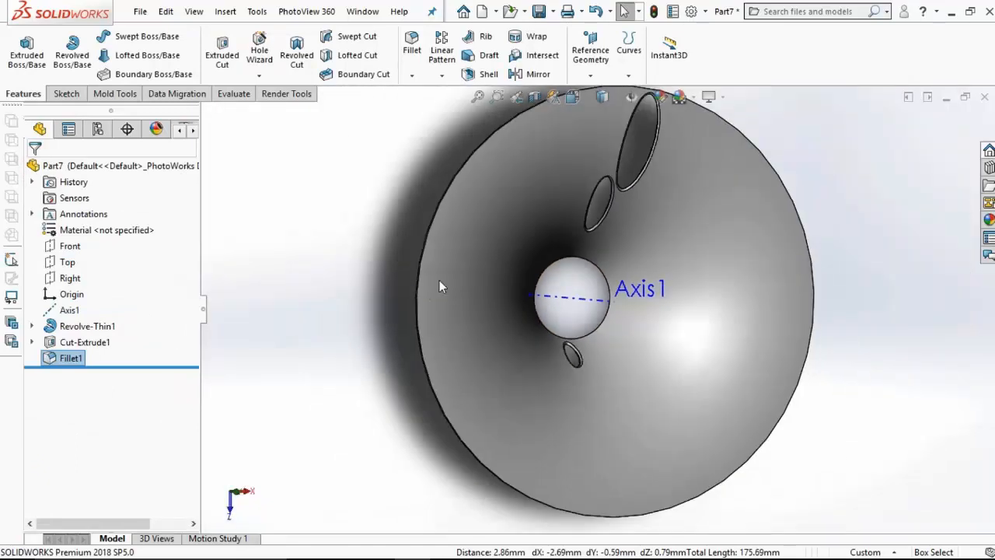
left_click(442, 77)
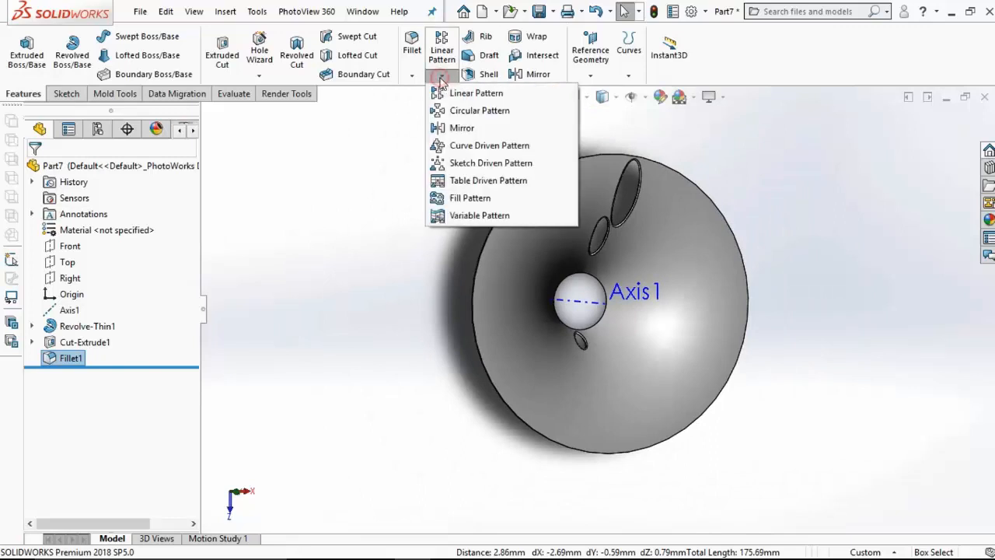
left_click(454, 109)
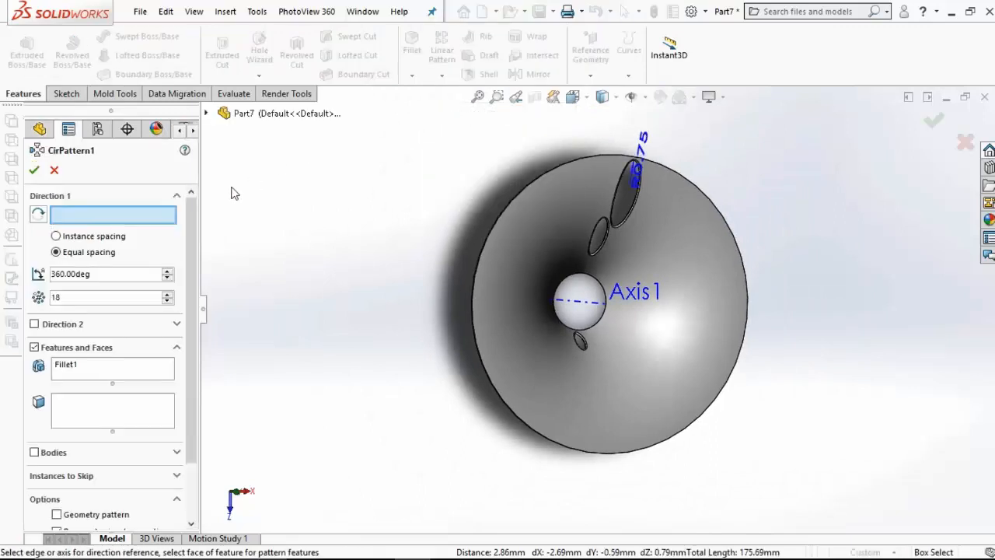
left_click(579, 304)
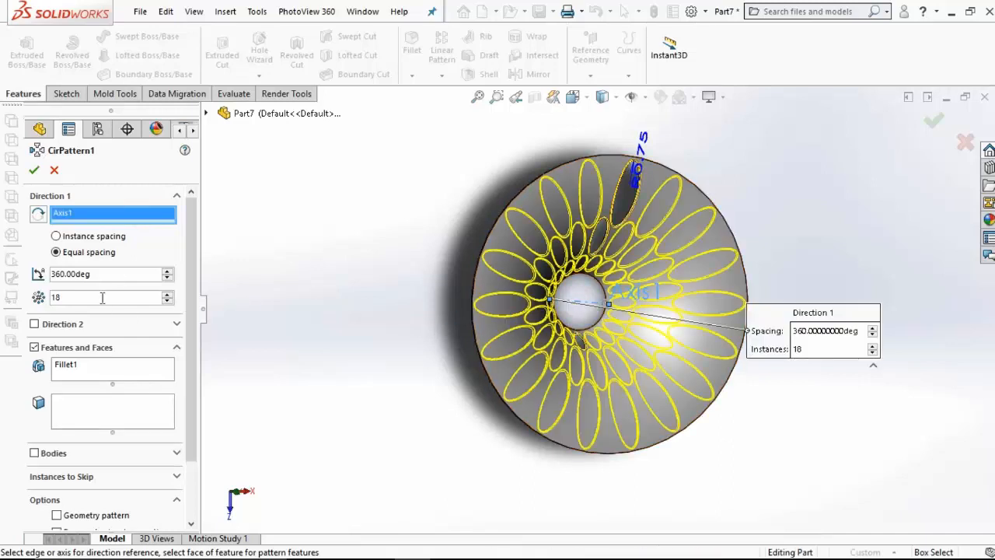
left_click(116, 370)
left_click(207, 115)
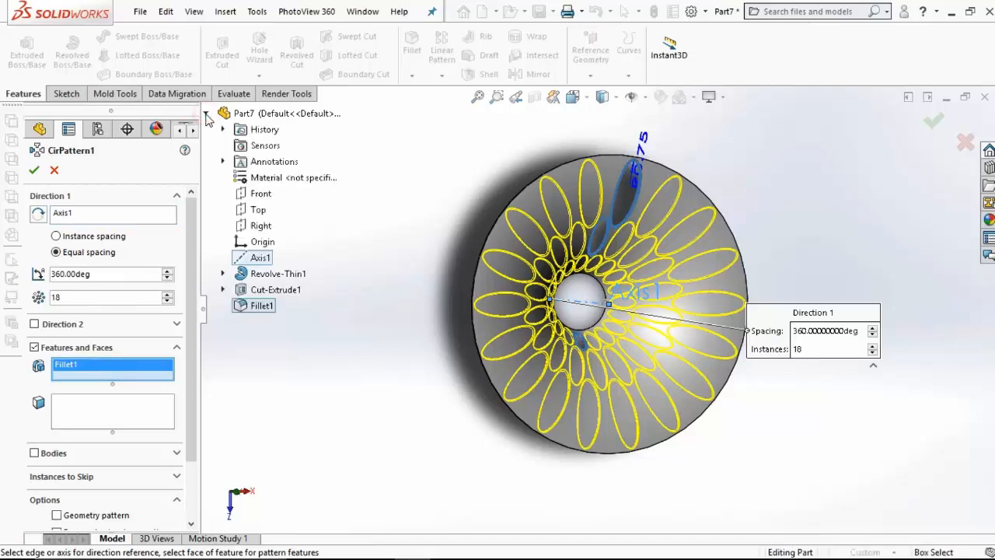
left_click(257, 290)
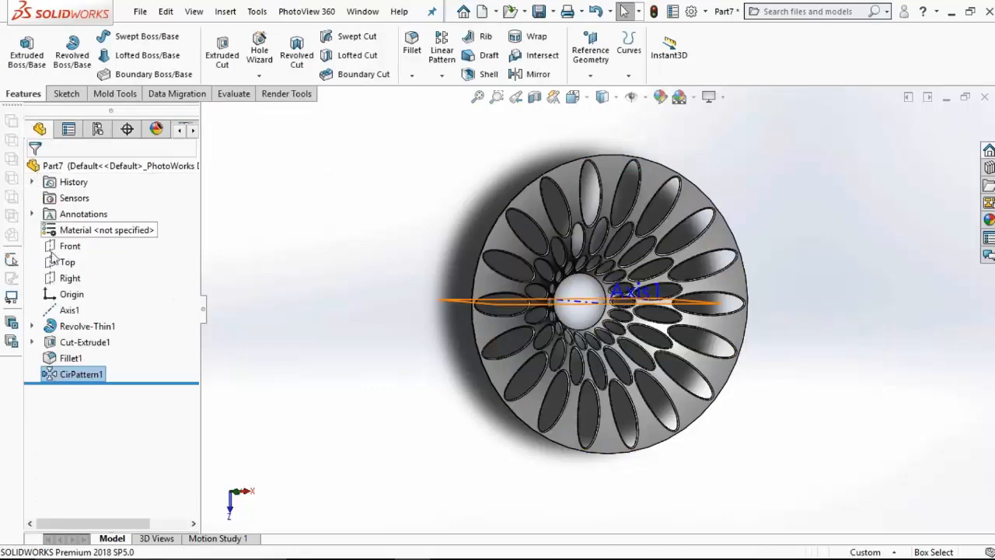
Step: Sketch a center rectangle about 4.6 mm wide and 18.8 mm tall on the Top plane, between two outer elliptical holes directly above the origin
left_click(67, 262)
left_click(68, 237)
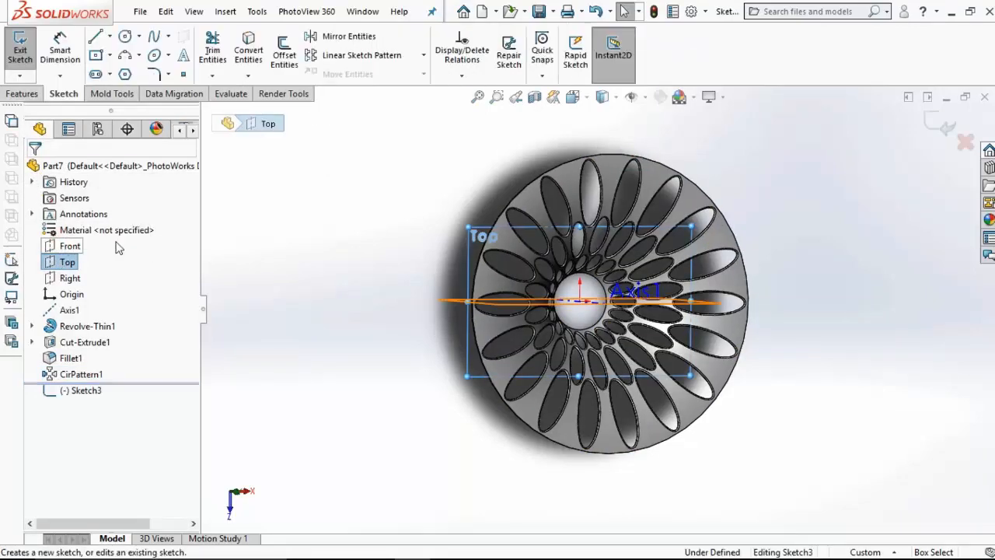
left_click(572, 96)
left_click(657, 179)
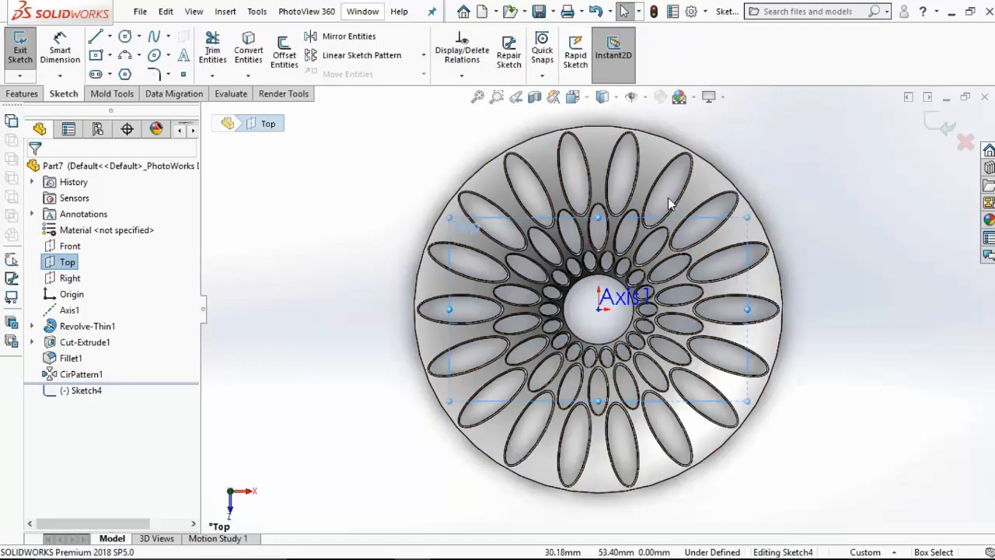
scroll(668, 198, "down", 4)
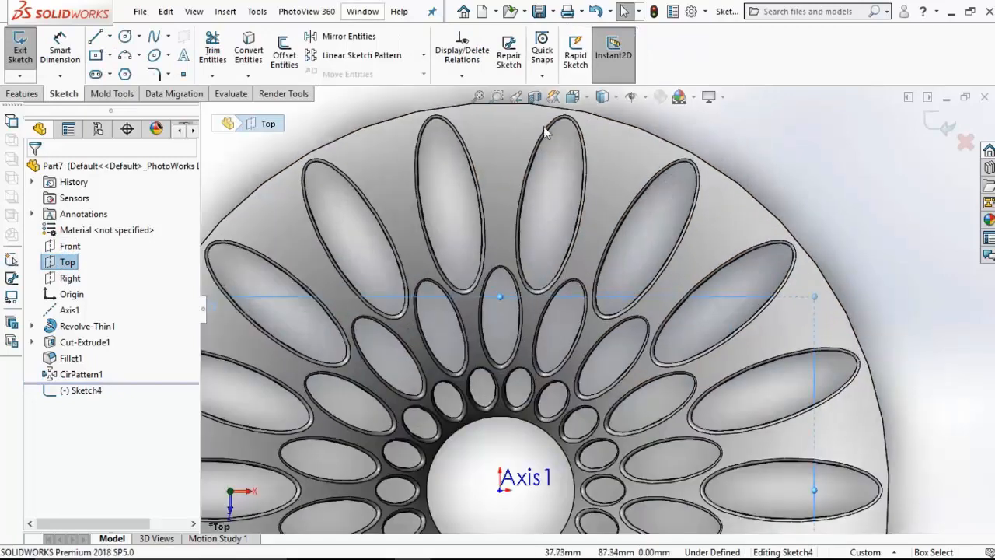
left_click(95, 56)
left_click(498, 171)
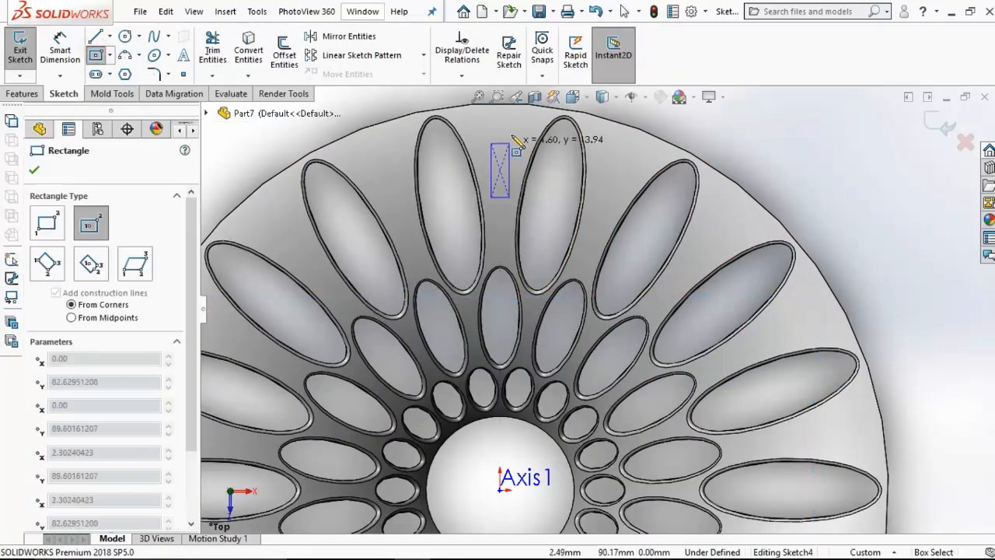
left_click(509, 134)
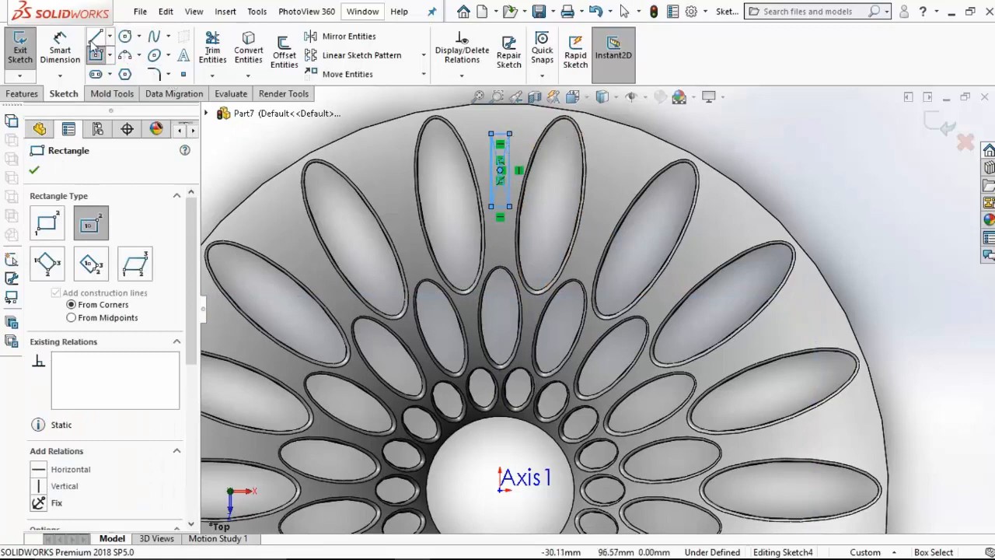
Step: Dimension the rectangle's width as 3.5 mm
left_click(60, 51)
scroll(485, 143, "down", 5)
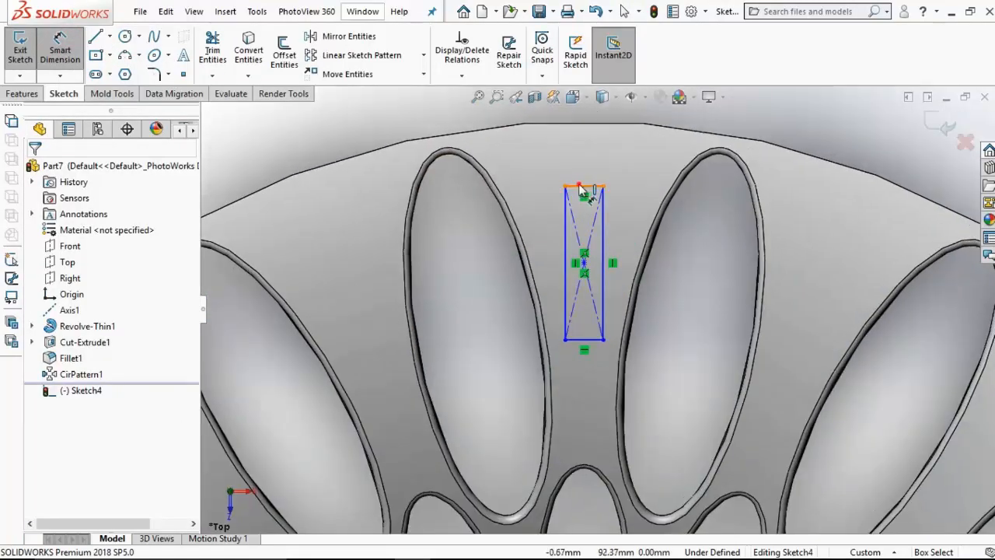
left_click(579, 189)
left_click(584, 156)
type("3.5")
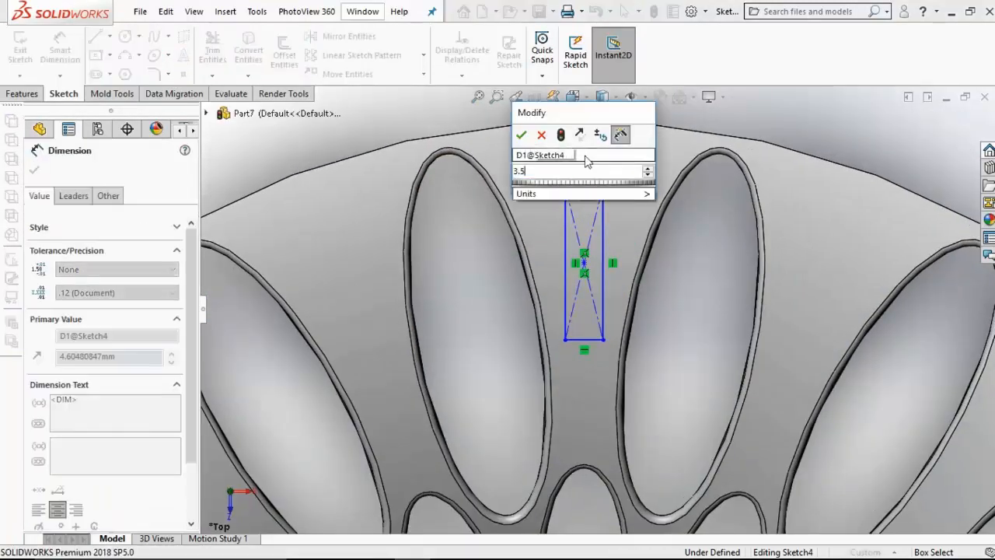
key("Return")
Step: Dimension the rectangle's height as 40 mm between its two short sides
left_click(578, 339)
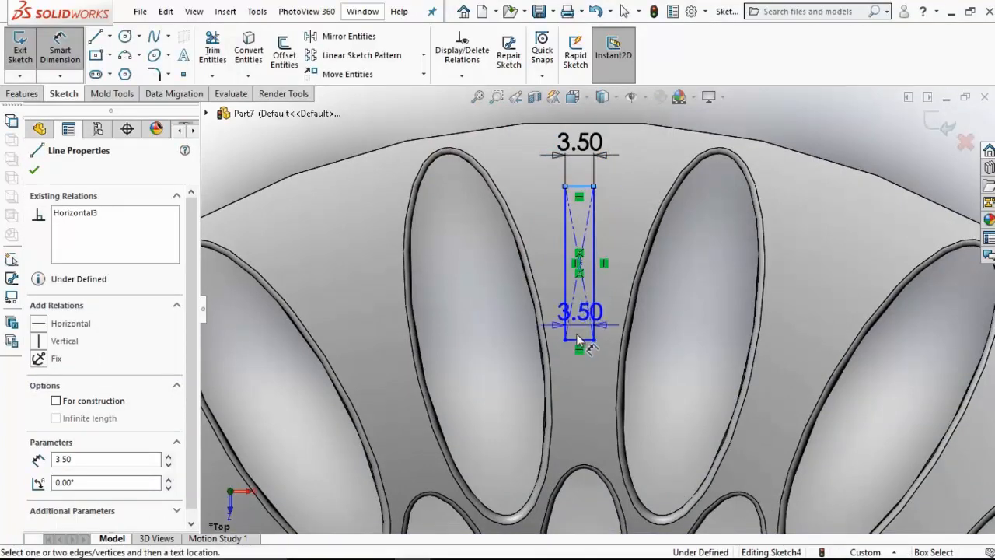
left_click(579, 187)
left_click(356, 291)
type("4")
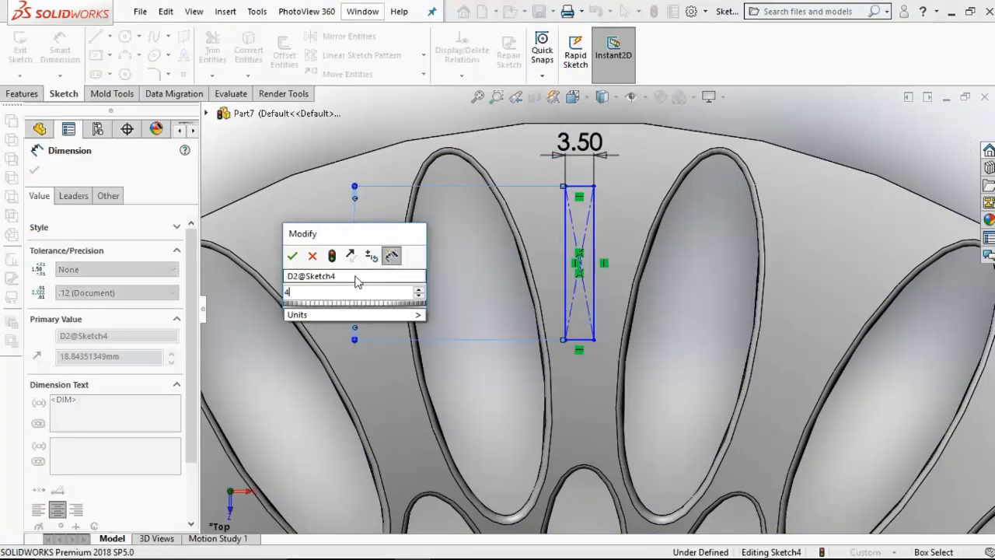
type("0")
key("Return")
scroll(534, 345, "up", 3)
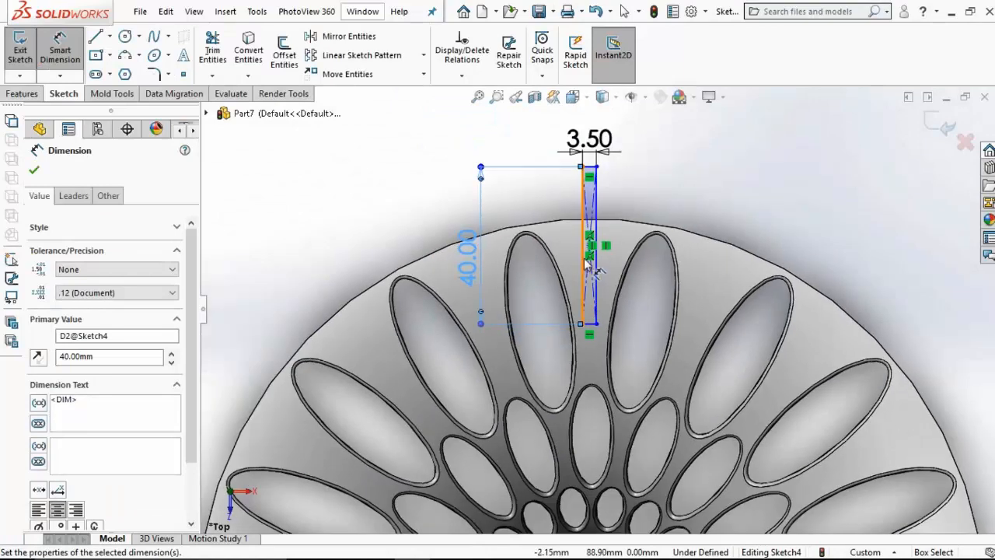
key("Escape")
Step: Dimension the distance from the rectangle's centre point to the origin as 78 mm
scroll(603, 391, "up", 2)
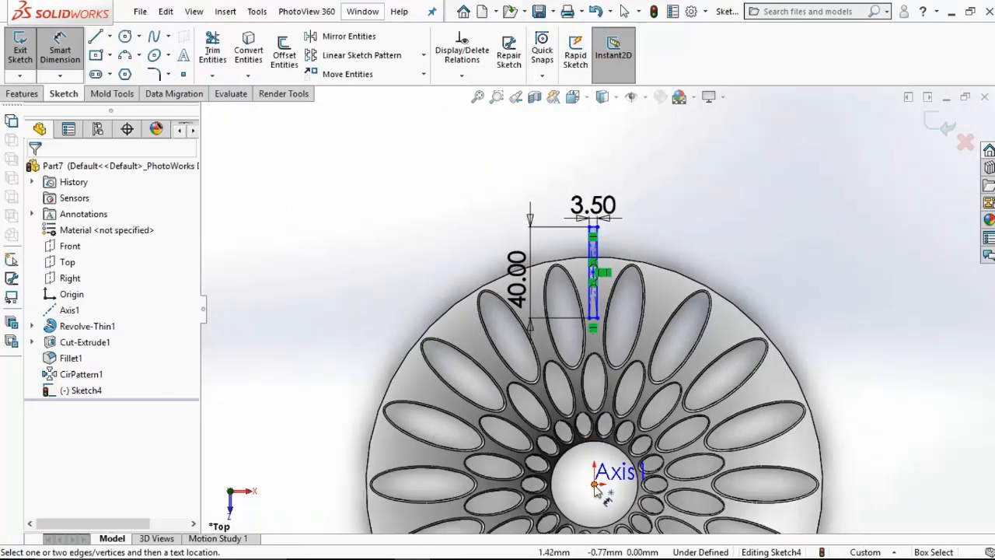
left_click(595, 485)
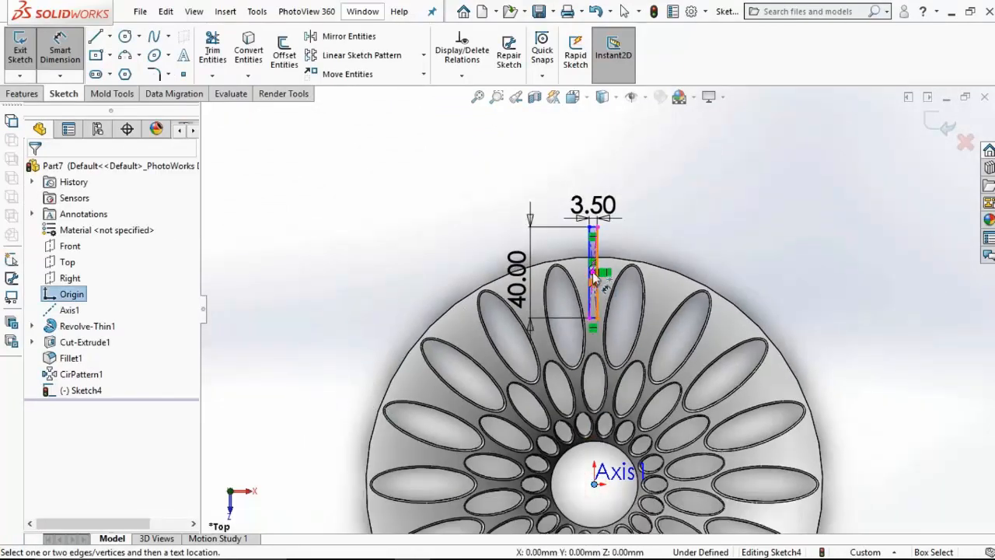
left_click(593, 278)
left_click(318, 358)
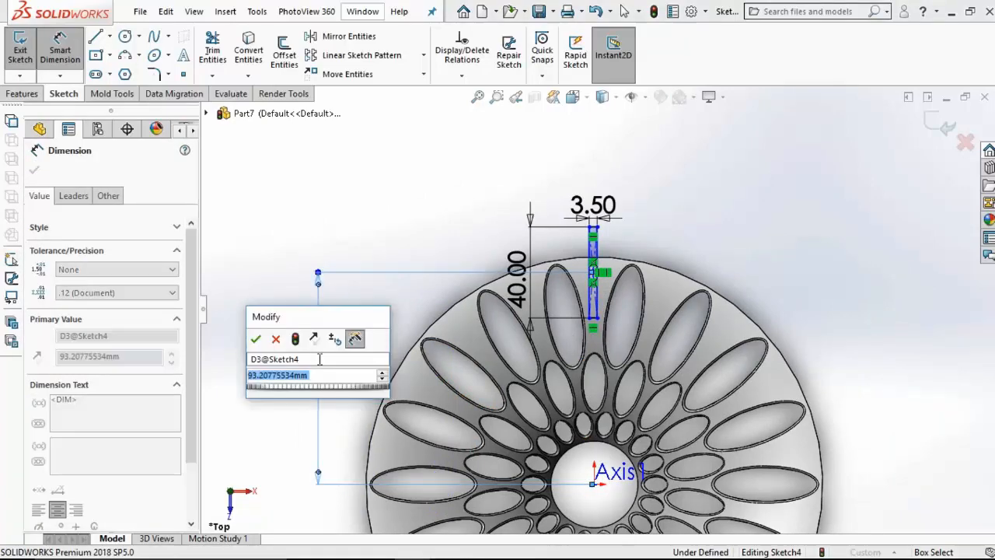
type("78")
key("Return")
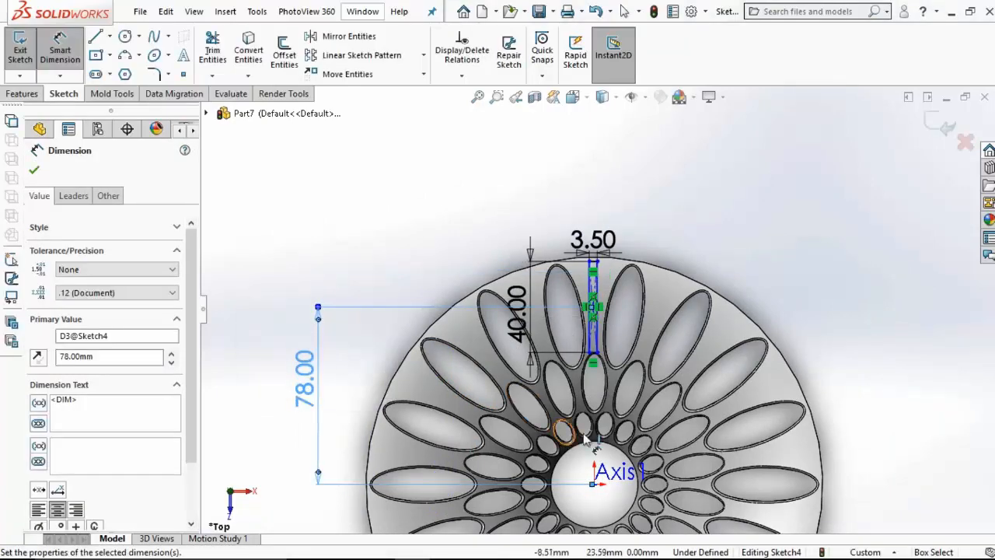
scroll(575, 441, "down", 3)
key("Escape")
Step: Add a Vertical relation between the rectangle's centre point and the origin
scroll(602, 243, "down", 5)
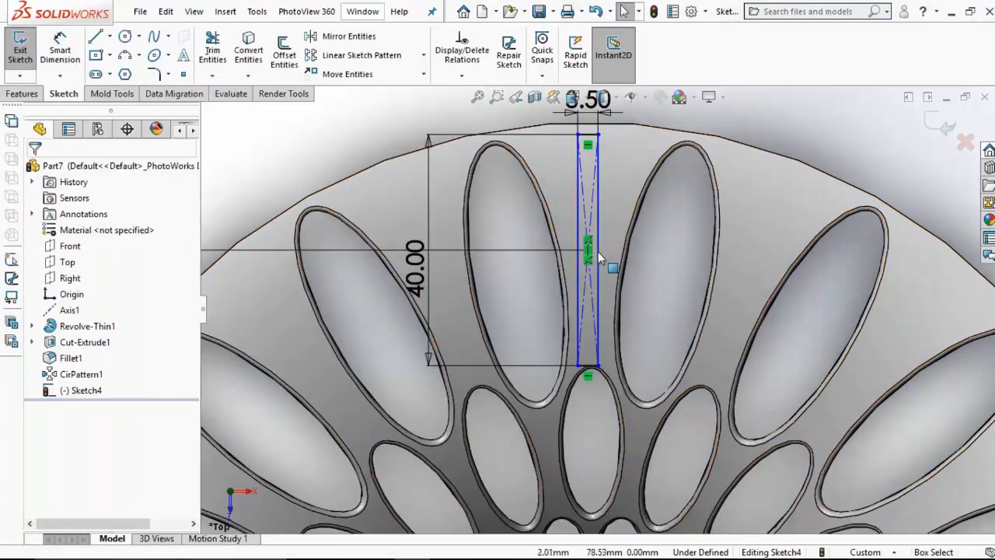
left_click(575, 266)
scroll(578, 273, "up", 5)
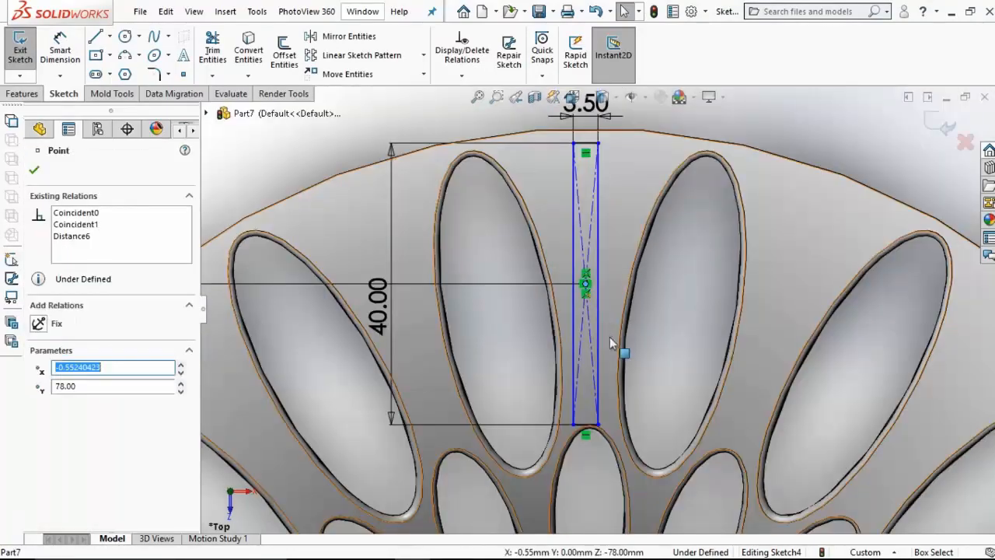
scroll(579, 466, "down", 4)
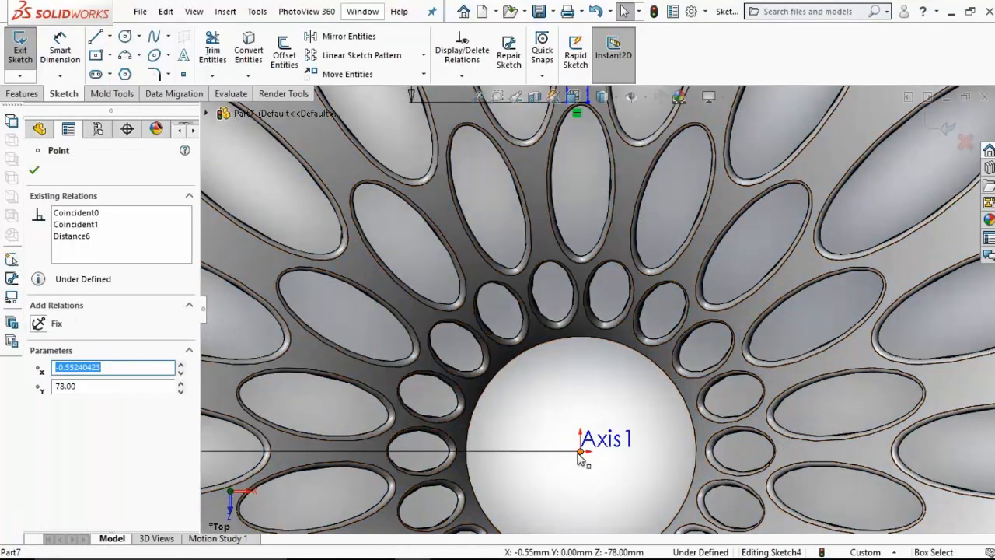
left_click(580, 452, "ctrl")
left_click(39, 423)
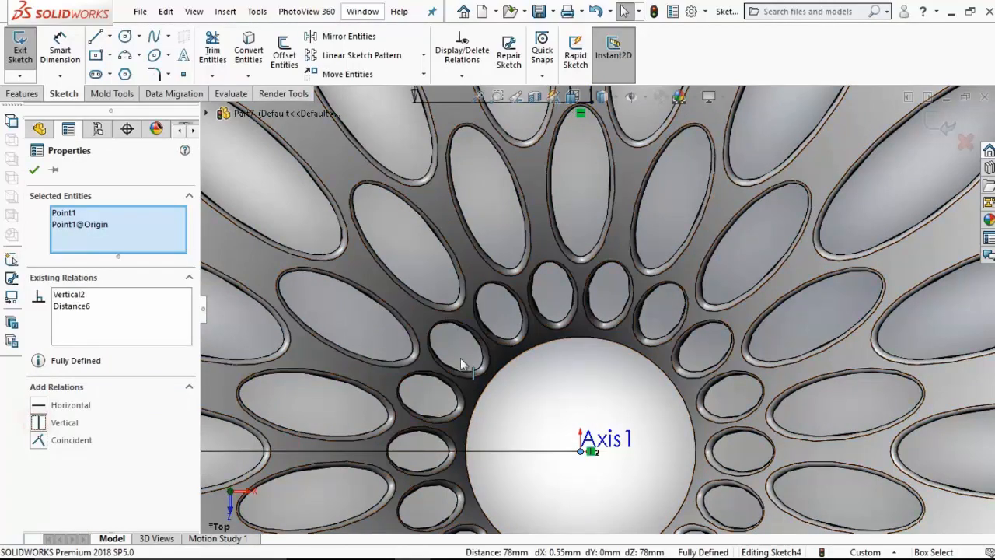
Step: Extrude the rectangle as a merged 2 mm Blind boss, starting from the flared wall's inner face instead of the sketch plane
scroll(498, 233, "up", 5)
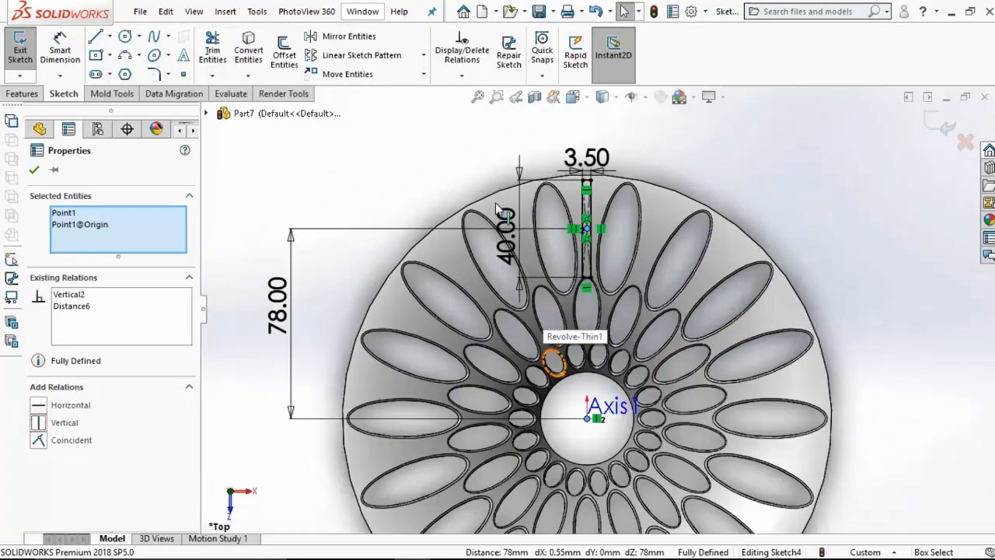
left_click(22, 93)
left_click(31, 55)
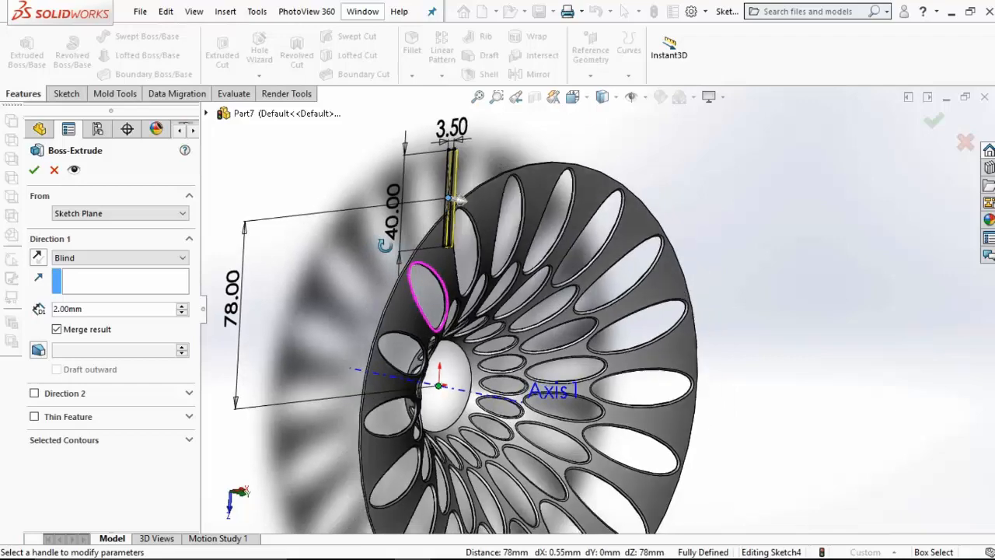
left_click(104, 258)
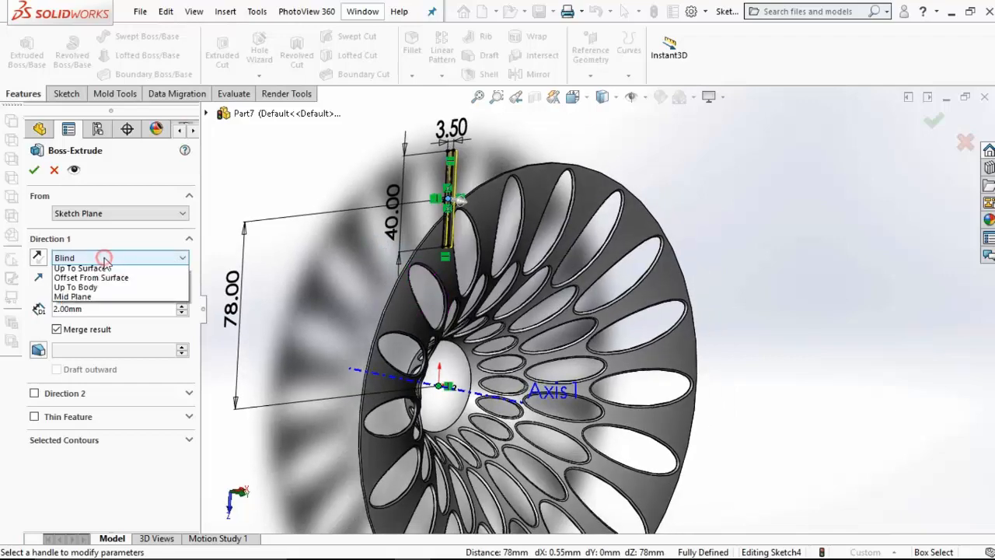
left_click(104, 258)
left_click(104, 213)
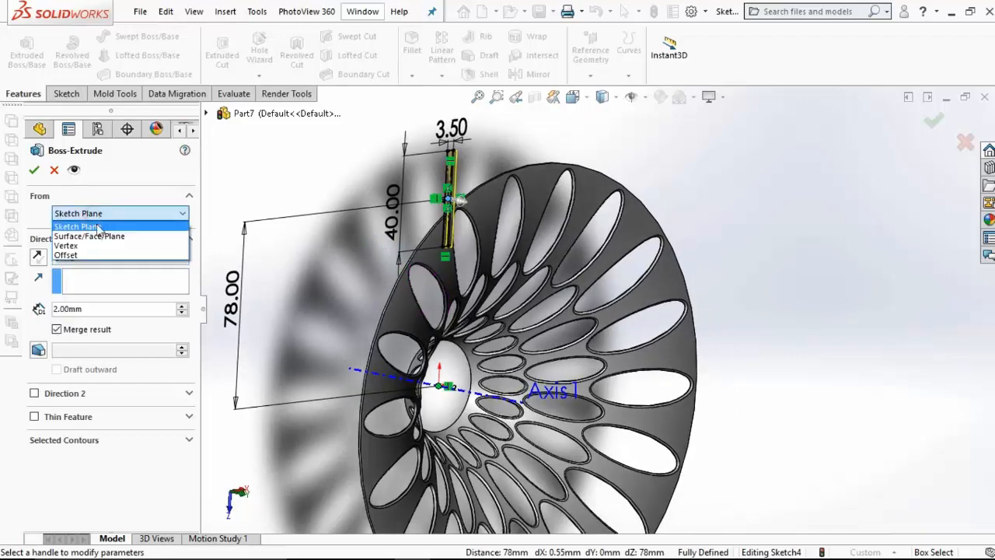
left_click(101, 231)
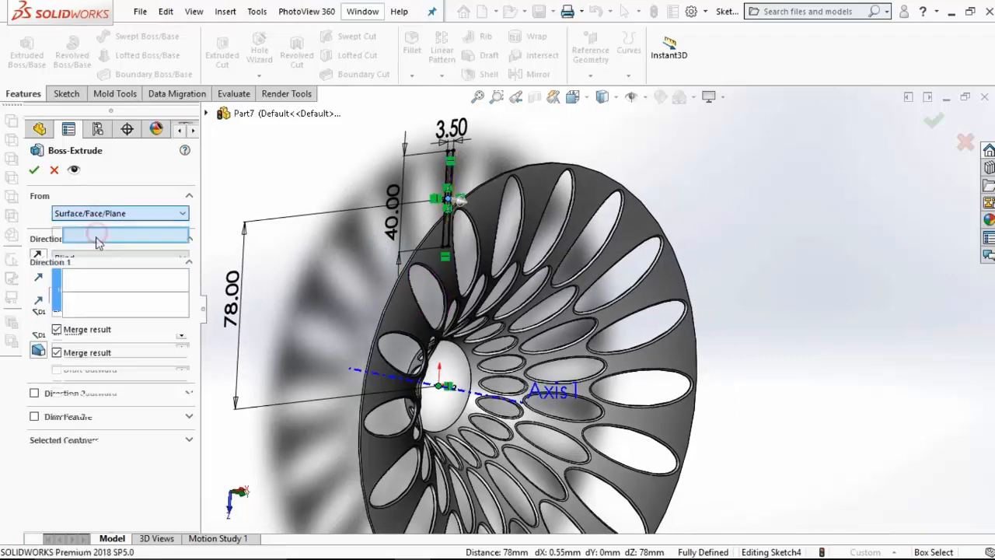
left_click(486, 230)
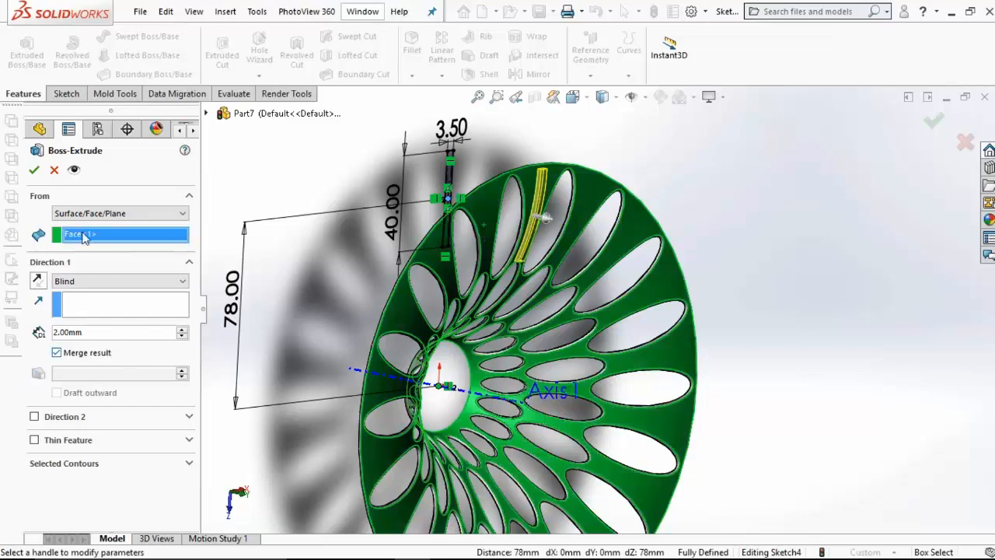
left_click(35, 170)
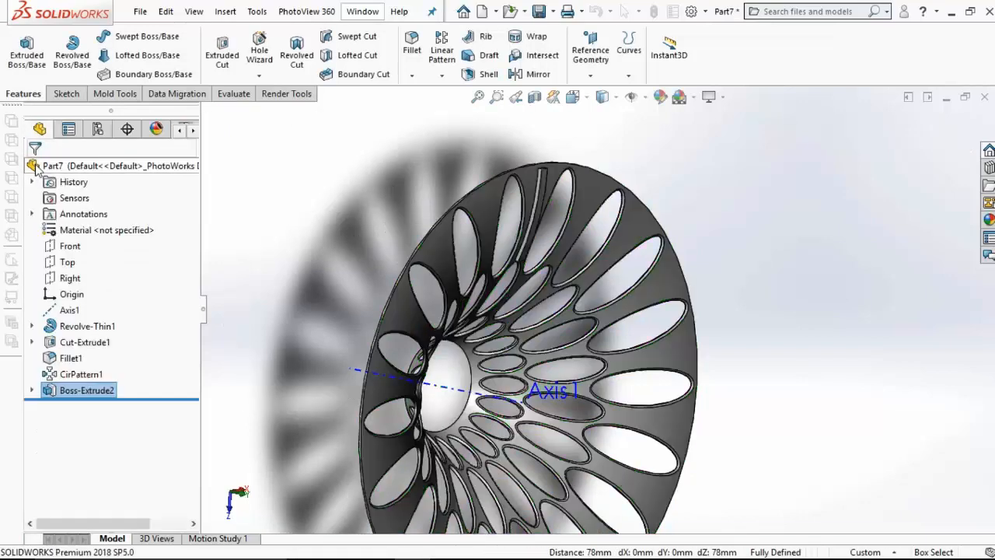
Step: Fillet the two short end edges of the extruded rib with a 45 mm symmetric radius
left_click(410, 46)
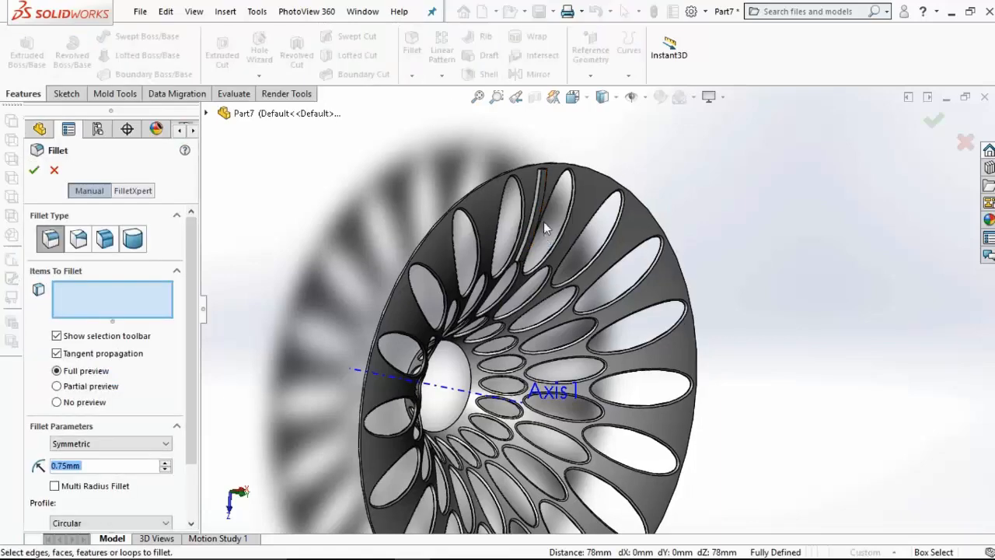
scroll(544, 222, "down", 6)
left_click(571, 129)
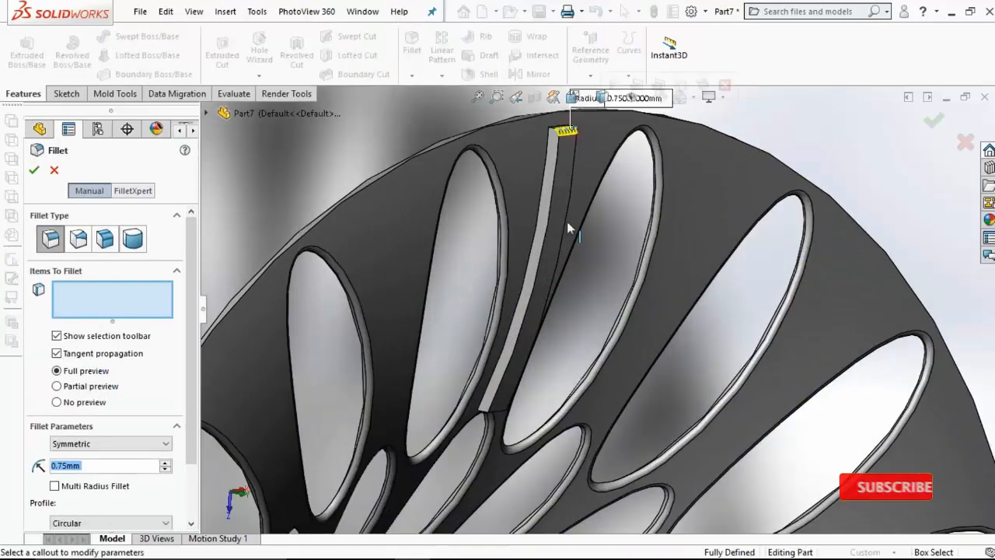
left_click(499, 415)
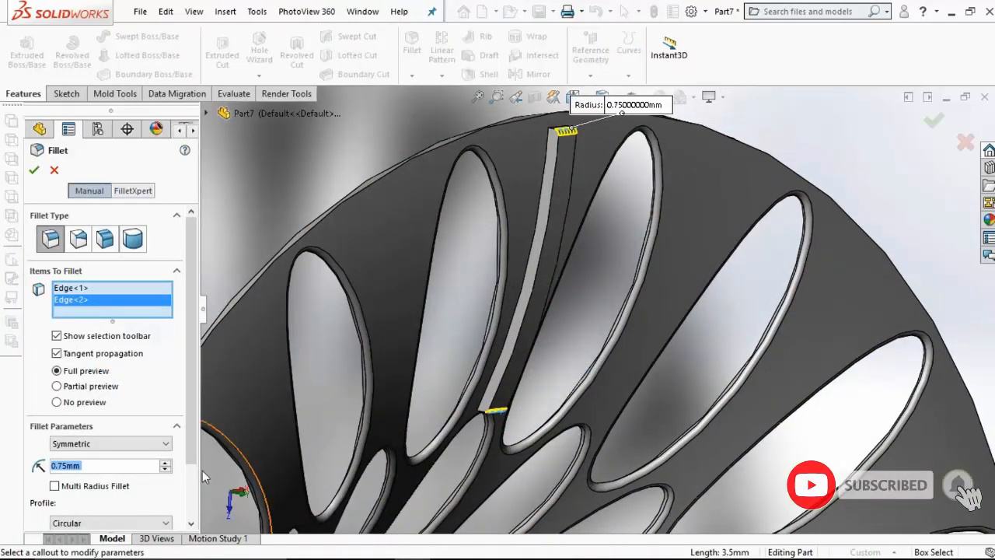
type("45")
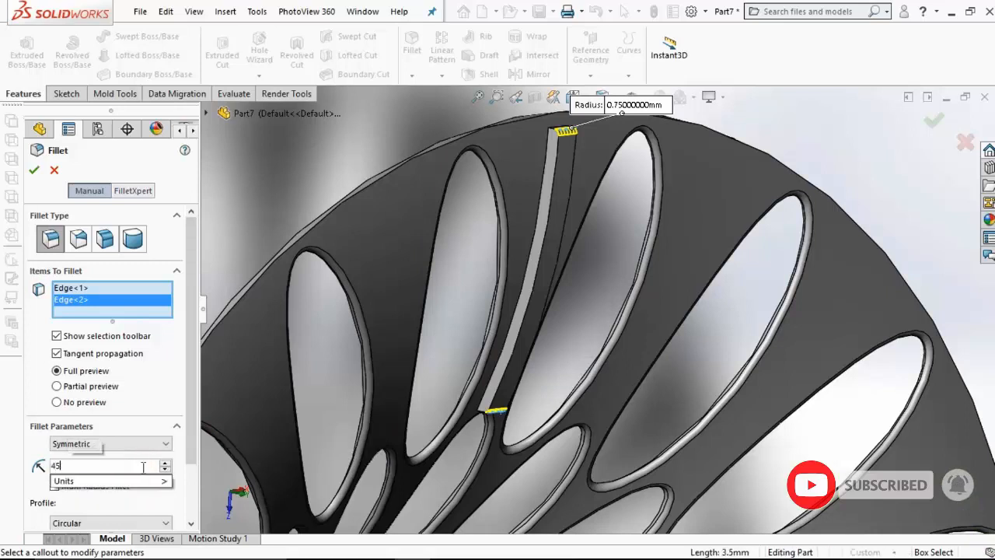
key("Return")
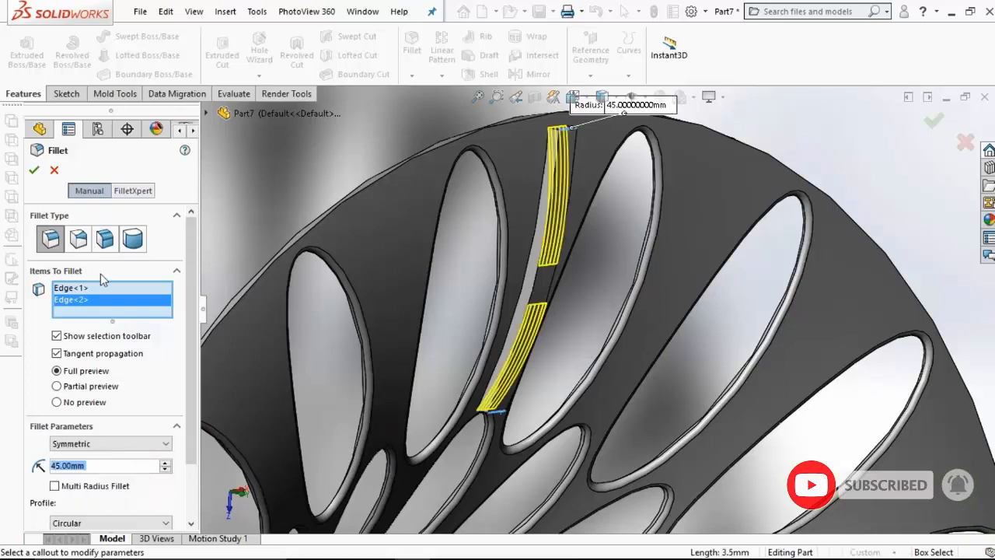
left_click(34, 169)
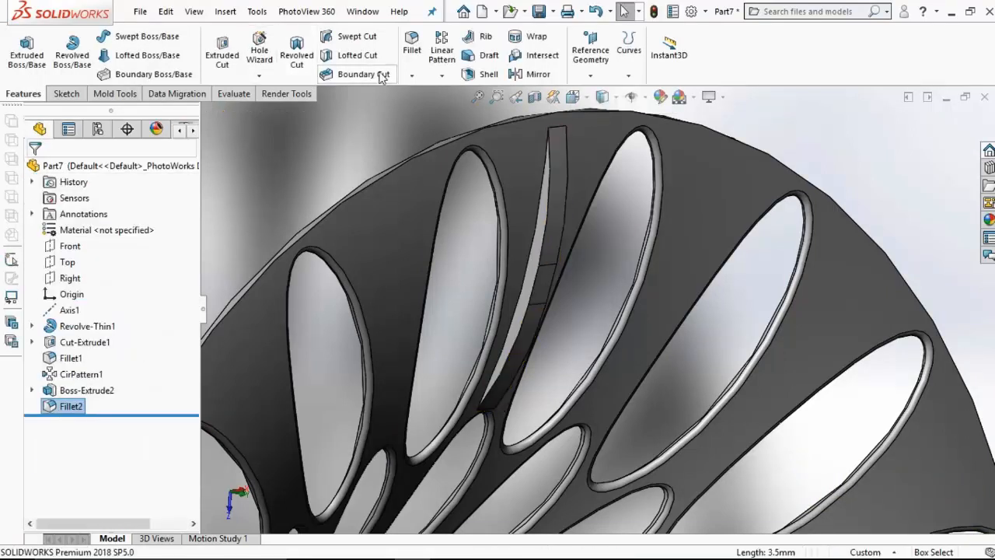
Step: Fillet the two long outer edges of the raised rib with a 1.5 mm symmetric radius
left_click(407, 53)
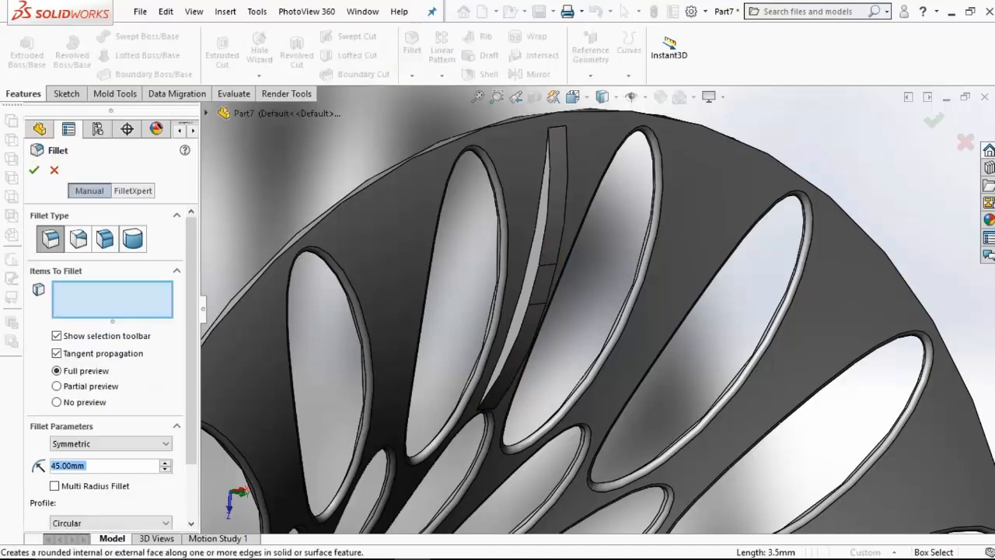
type("1.5")
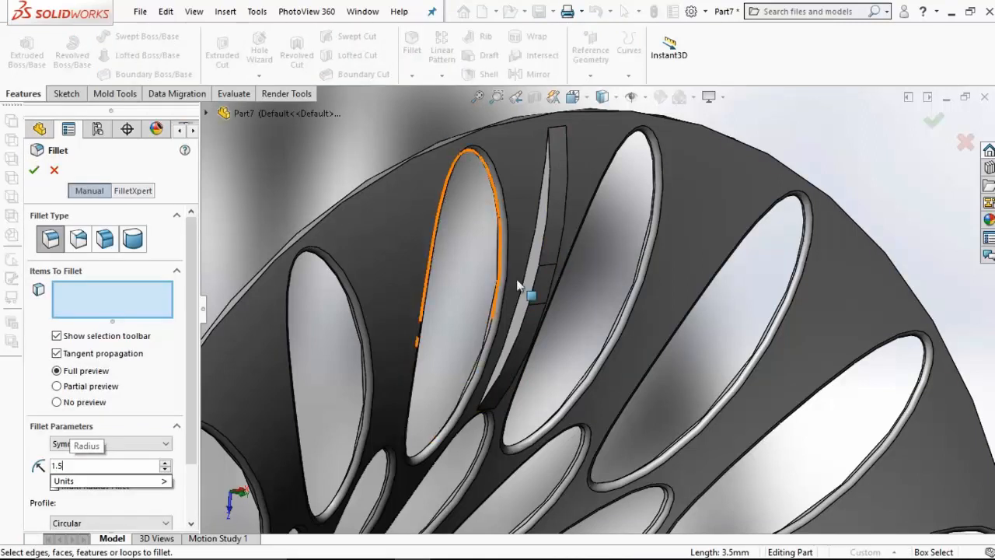
left_click(536, 283)
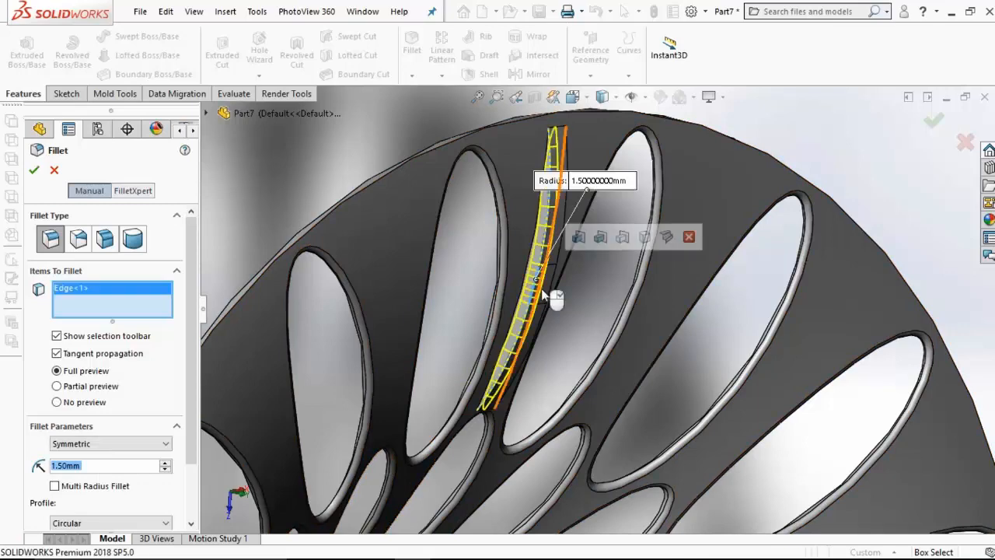
middle_click_drag(541, 288, 462, 293)
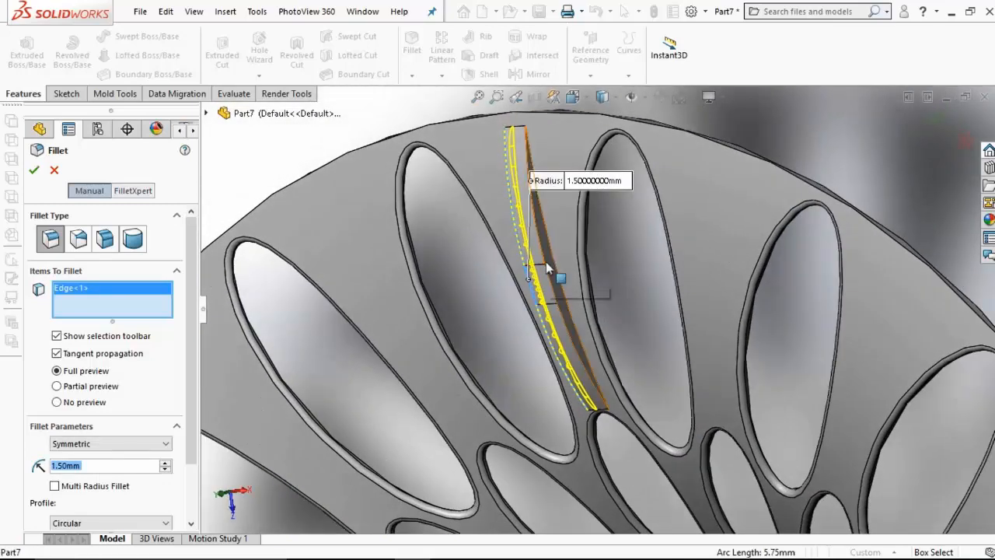
left_click(542, 263)
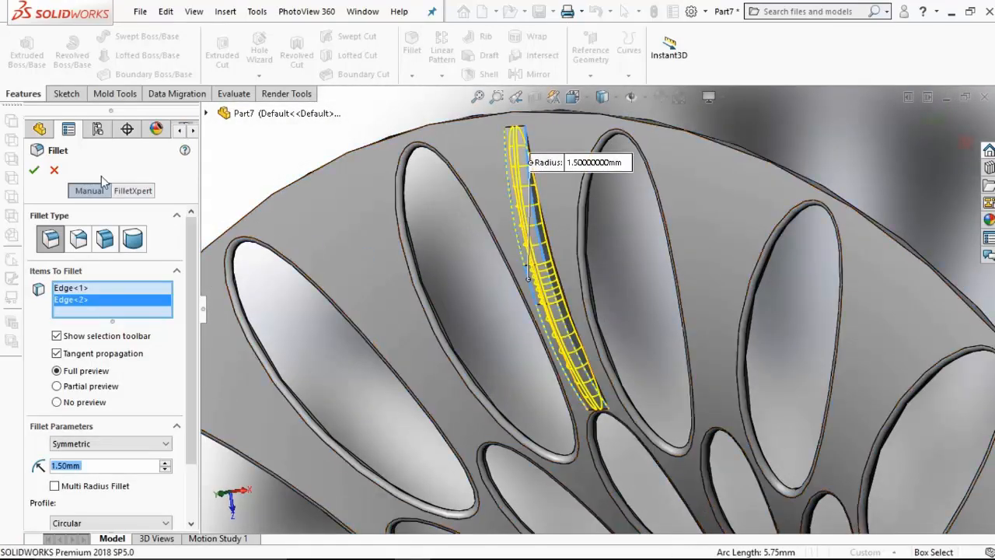
left_click(35, 170)
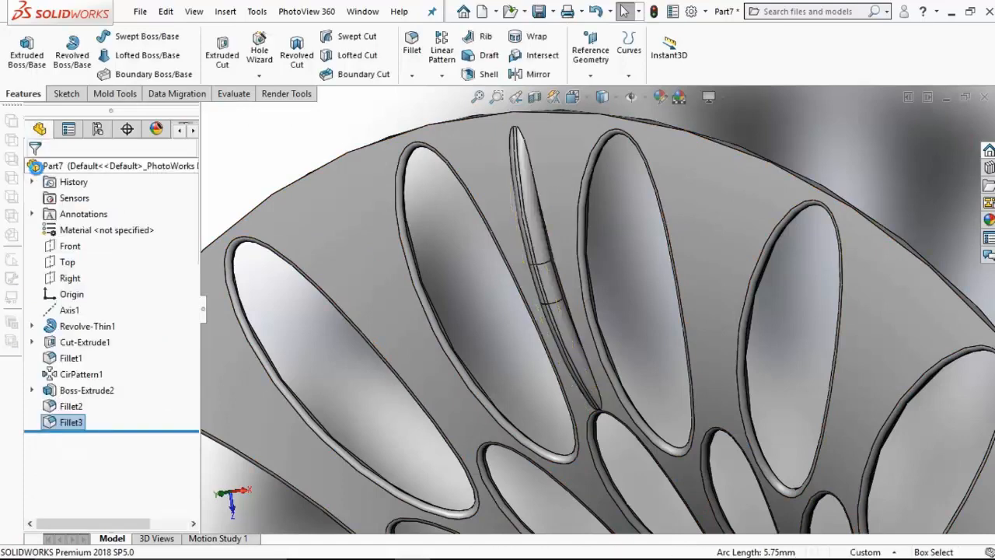
Step: Fillet the rib's base edge where it meets the flared wall with a 1 mm symmetric radius
left_click(411, 51)
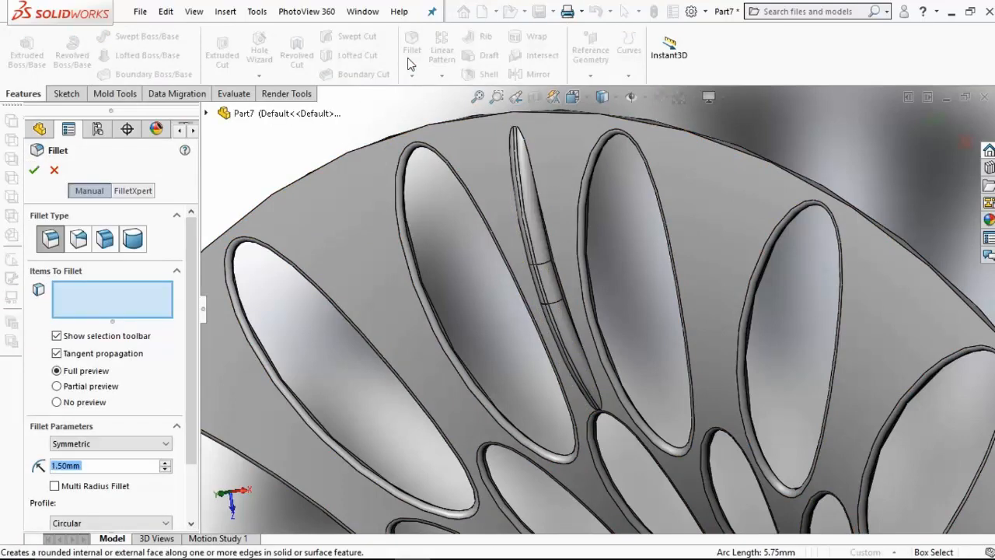
type("1")
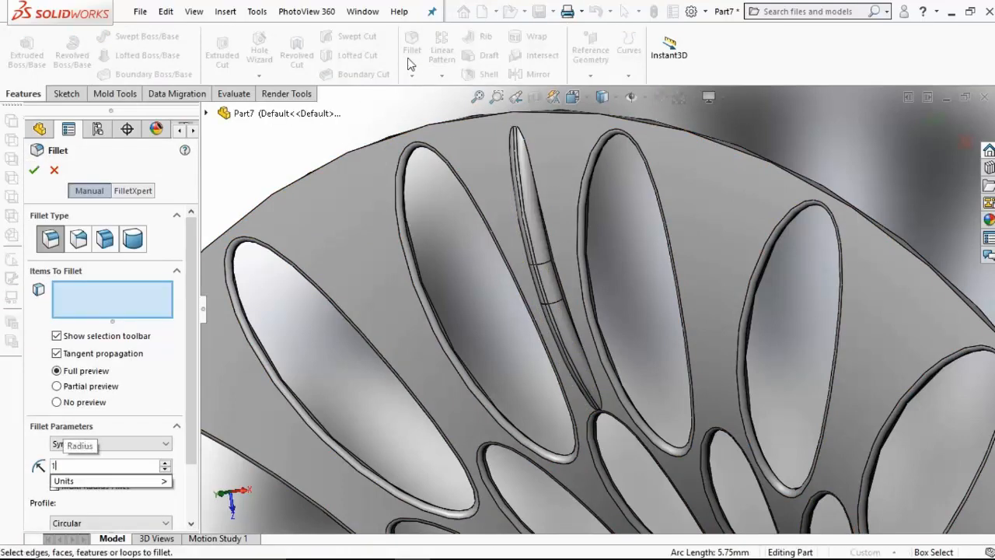
left_click(563, 280)
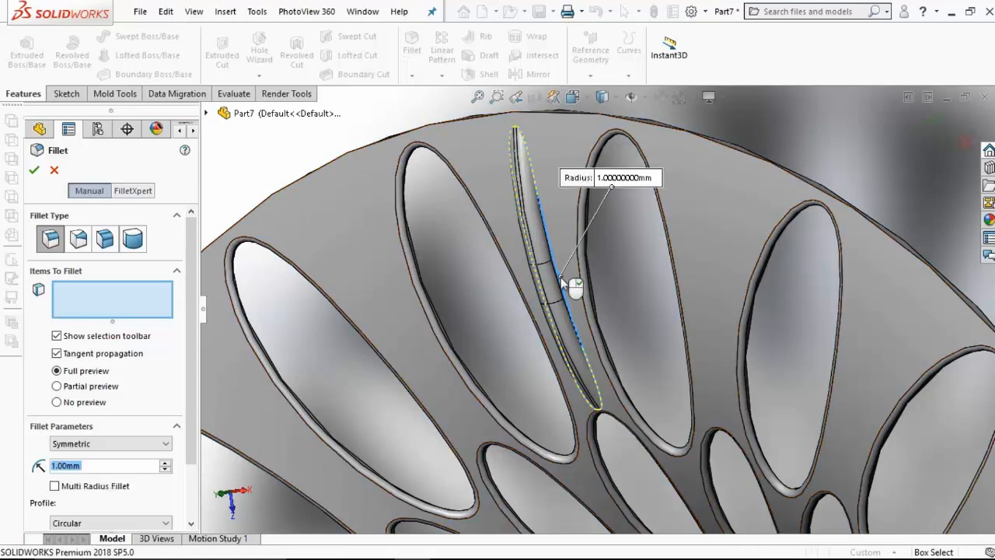
left_click(31, 171)
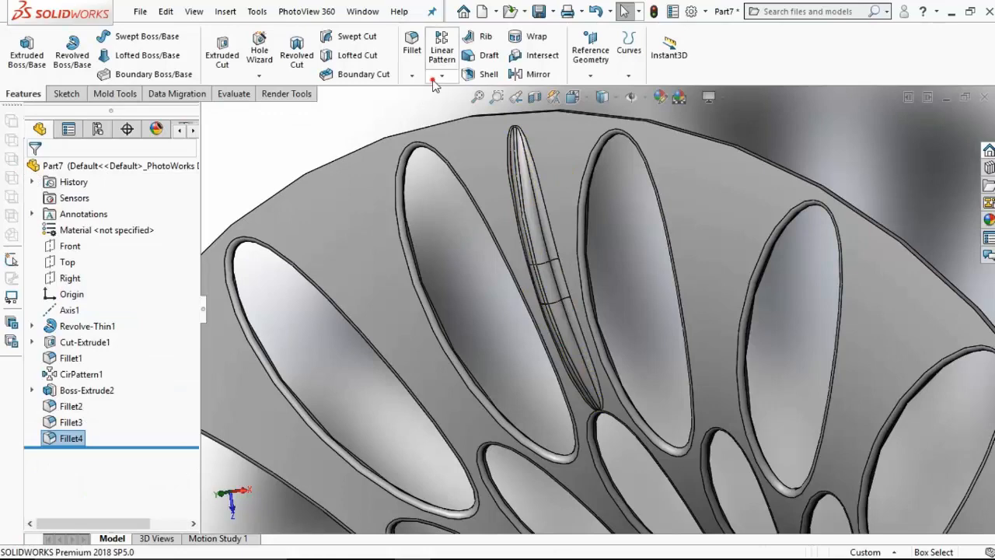
Step: Circularly pattern Boss-Extrude2 with Fillet2, Fillet3 and Fillet4 about Axis1, using 18 equally spaced instances over 360 degrees
left_click(441, 75)
left_click(466, 108)
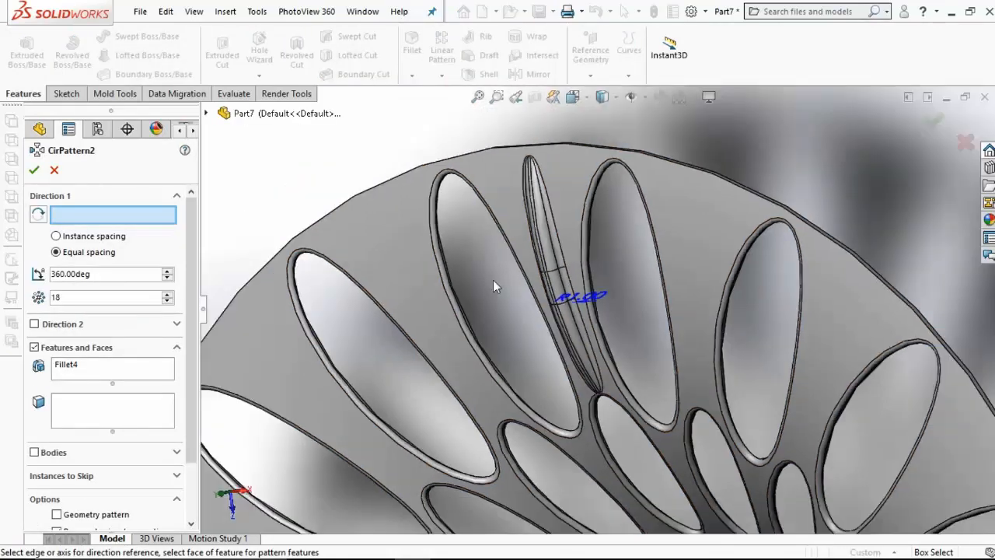
scroll(496, 286, "up", 6)
middle_click_drag(519, 298, 511, 298)
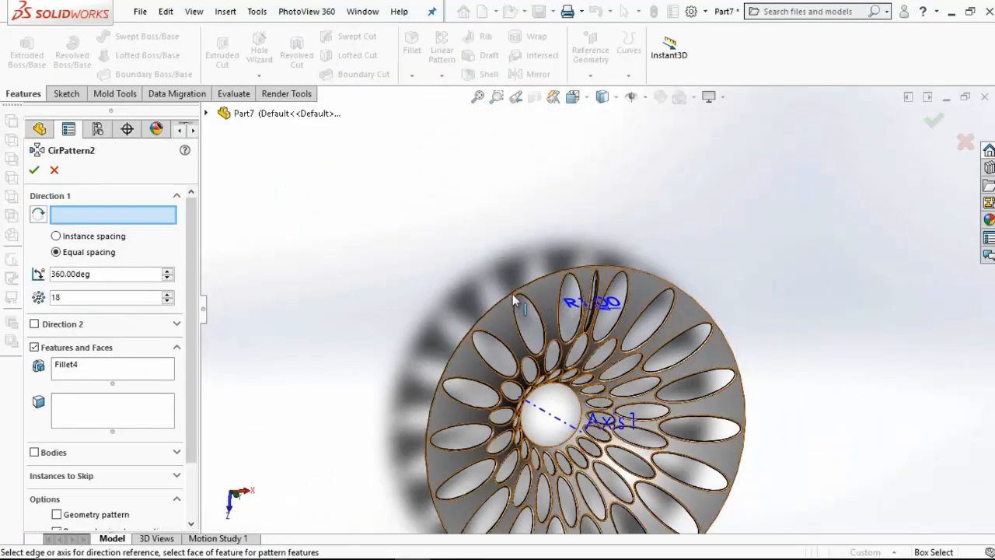
left_click(554, 420)
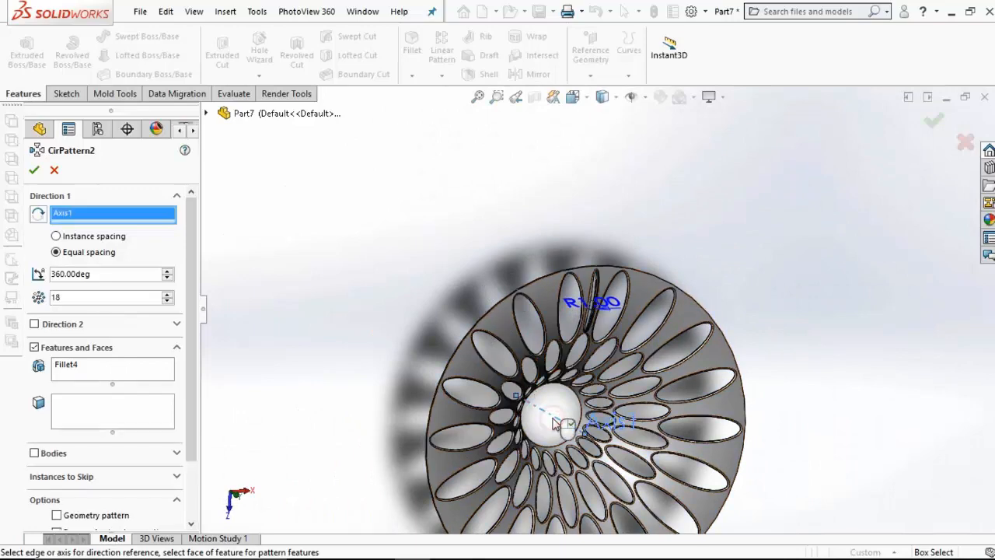
left_click(144, 366)
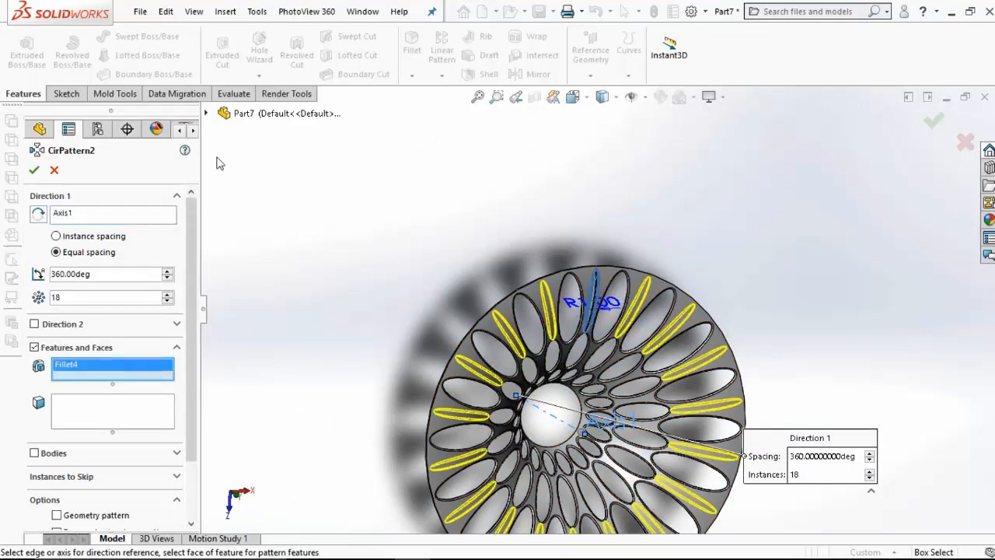
left_click(209, 113)
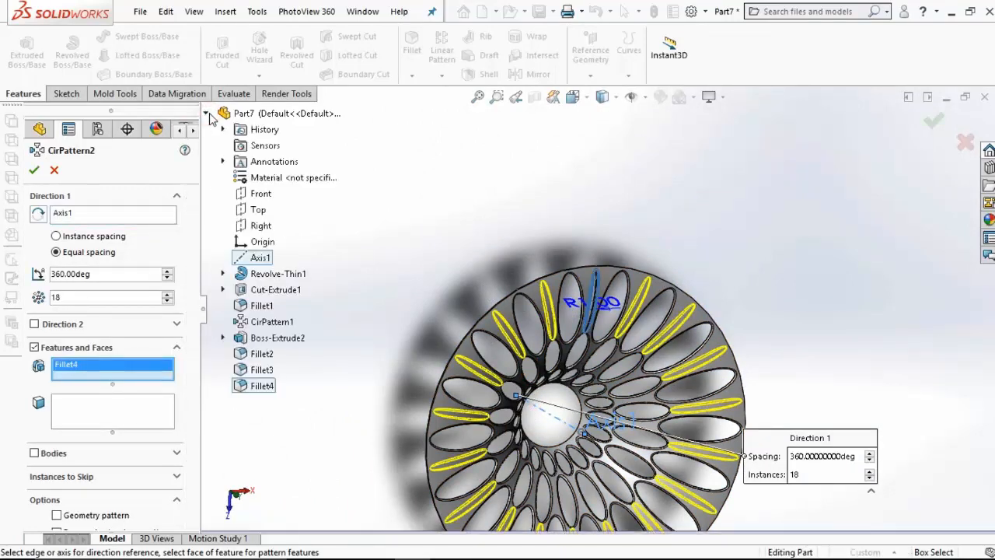
left_click(262, 370)
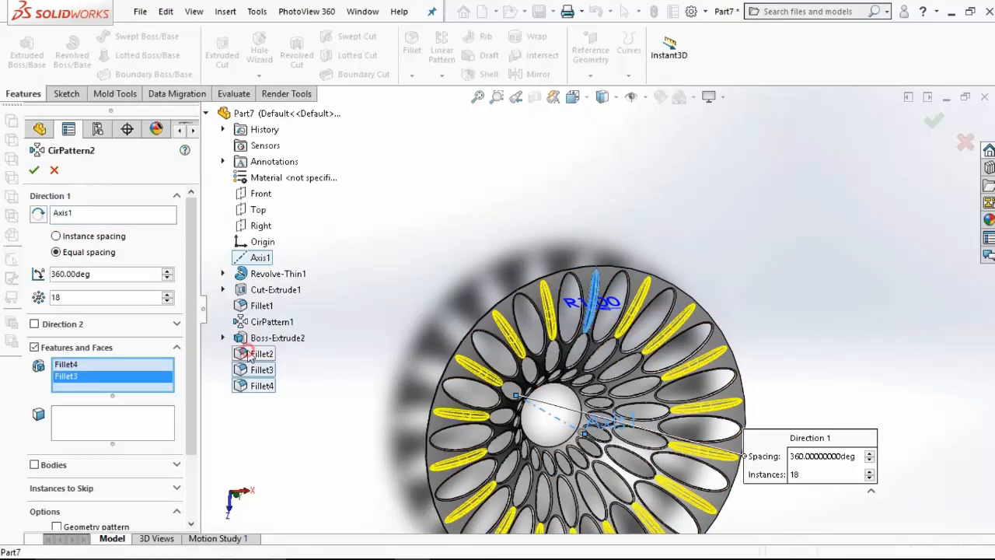
left_click(245, 353)
left_click(243, 342)
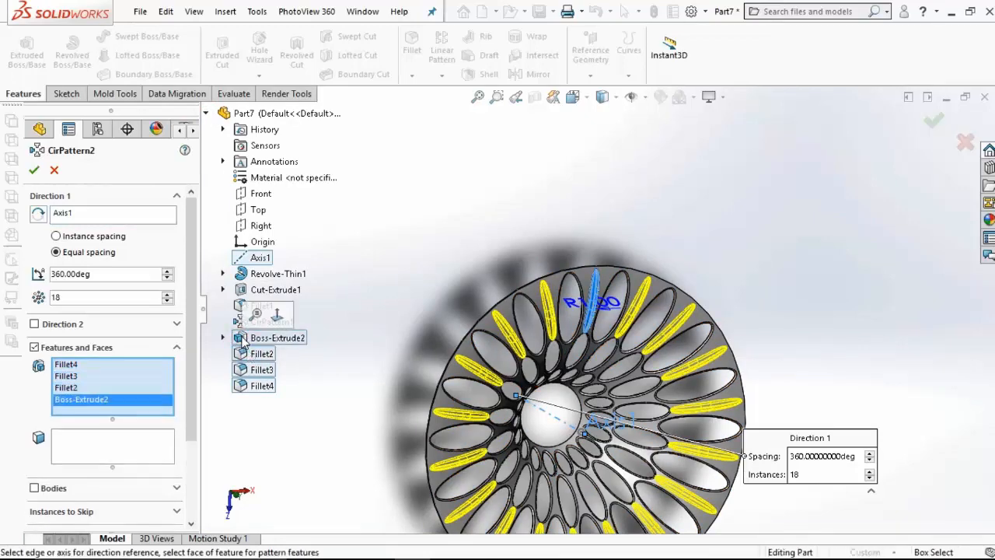
left_click(34, 170)
Step: Hide the patterned body and start a new sketch on the Front plane, viewed normal to it
left_click(78, 327)
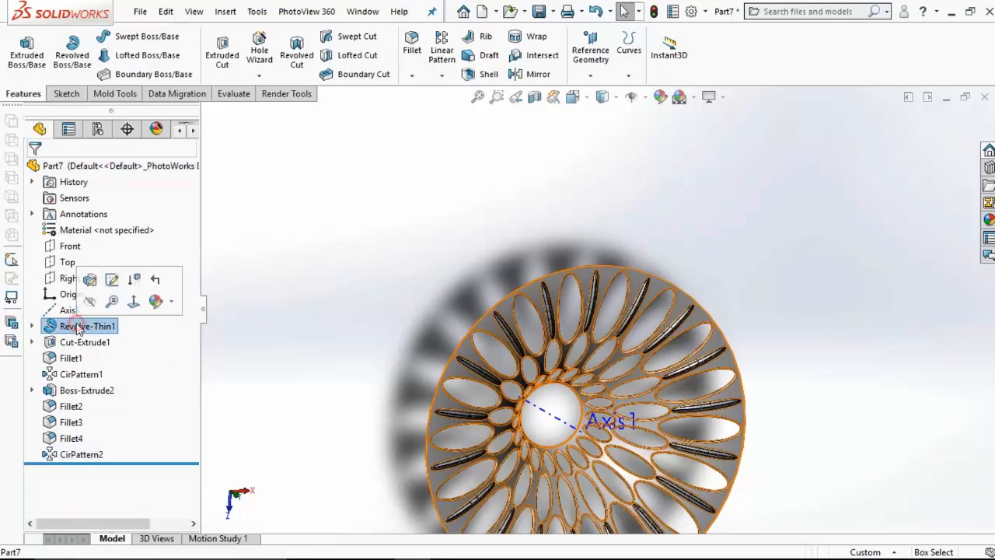
left_click(90, 300)
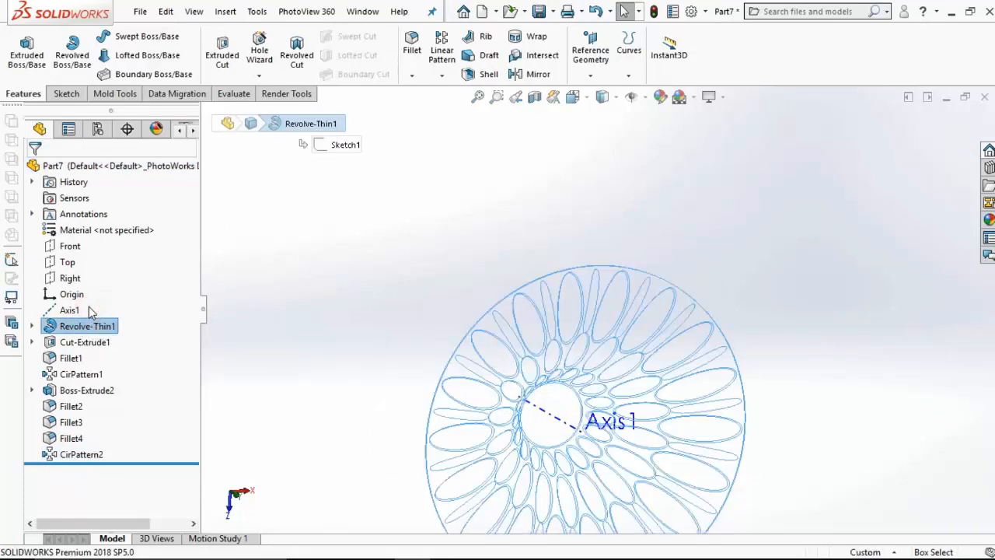
left_click(74, 245)
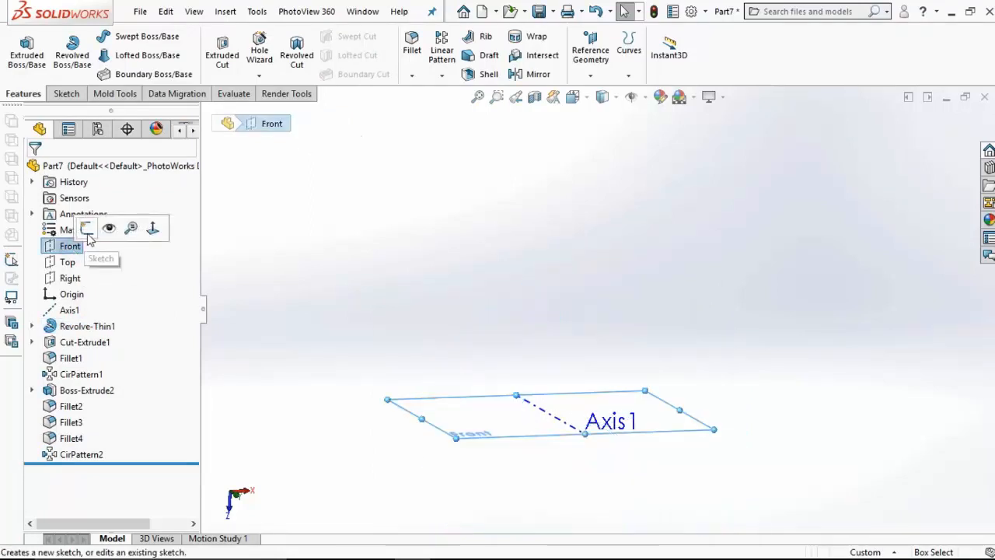
left_click(87, 230)
left_click(574, 96)
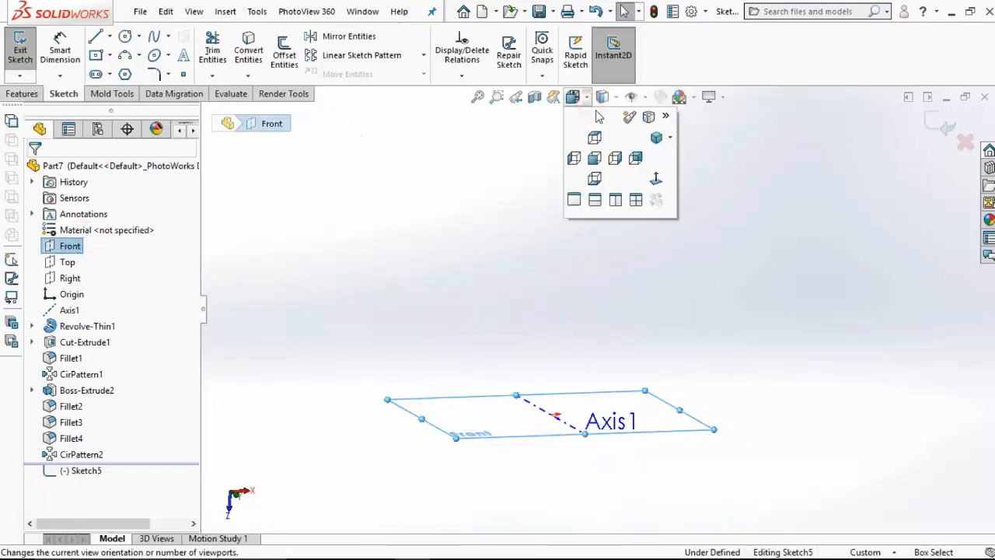
left_click(656, 179)
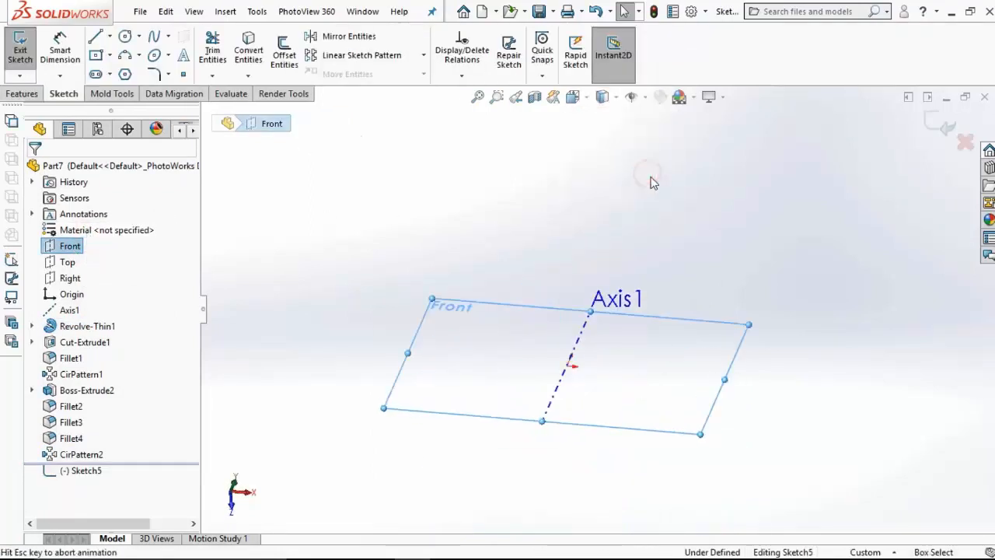
Step: Sketch a two-point spline from about (36, -24) mm to (88, 45) mm, and arch it upward using its end tangent handles
left_click(156, 39)
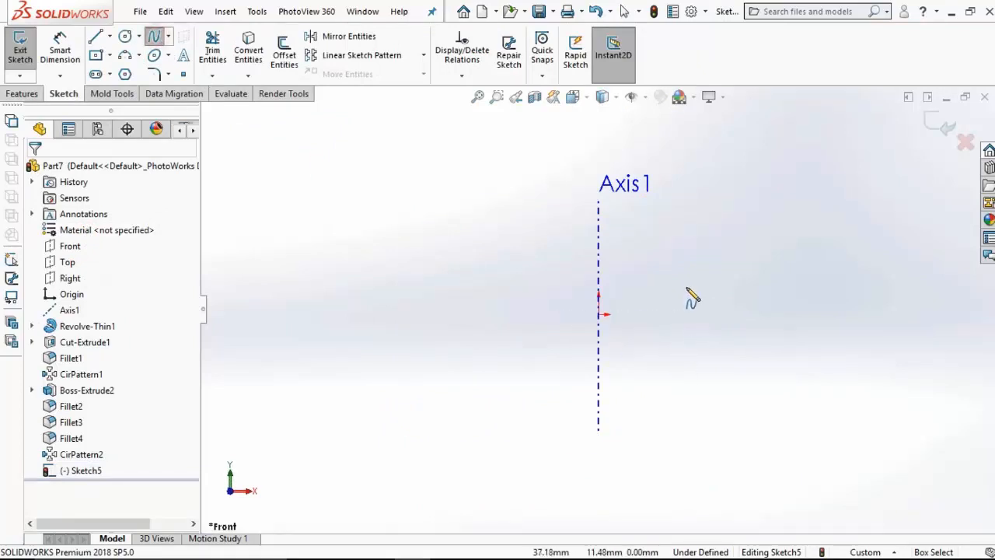
left_click(682, 369)
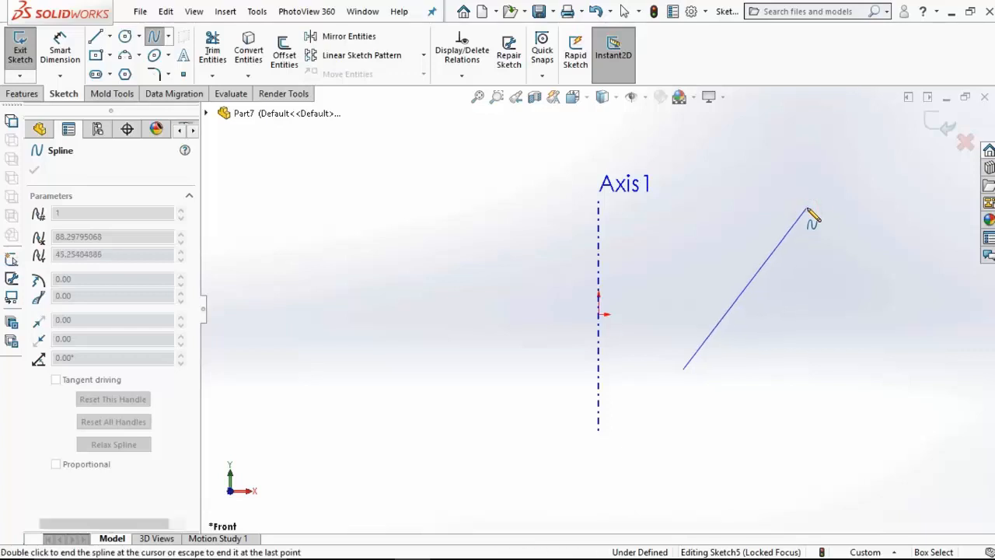
double_click(808, 210)
left_click(747, 291)
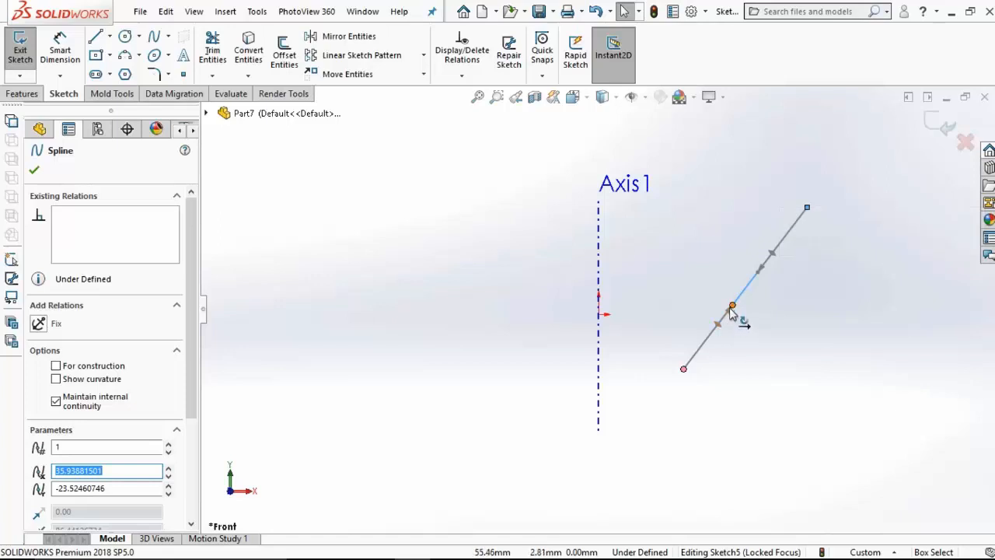
left_click_drag(731, 309, 682, 305)
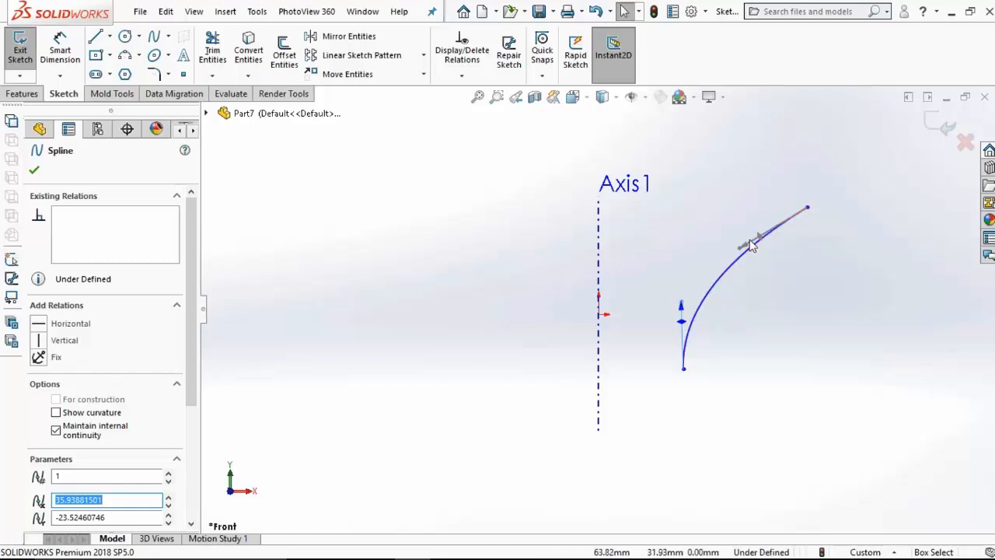
left_click_drag(739, 253, 763, 175)
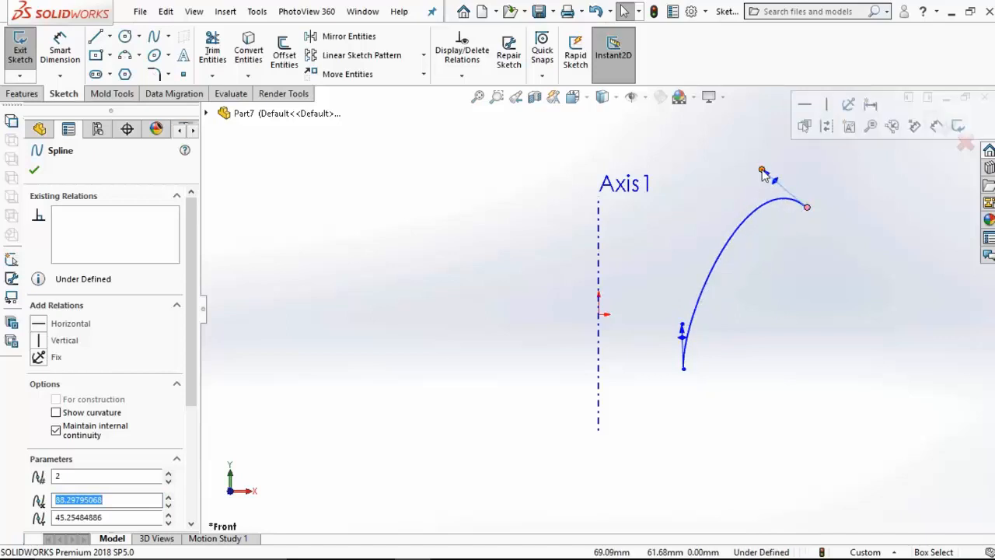
Step: Dimension the horizontal distance from the spline's lower endpoint to Axis1 as 20 mm
left_click(95, 55)
left_click(60, 48)
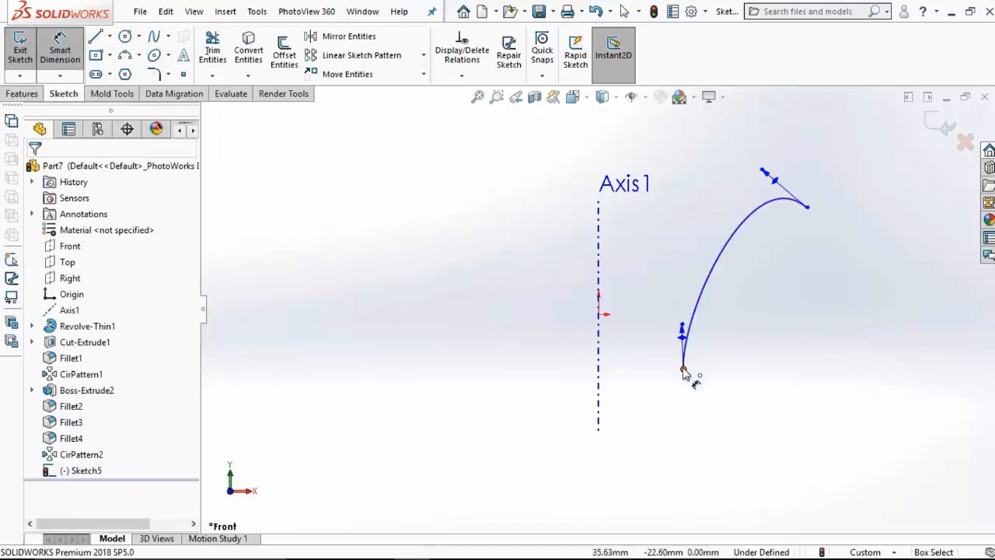
left_click(683, 370)
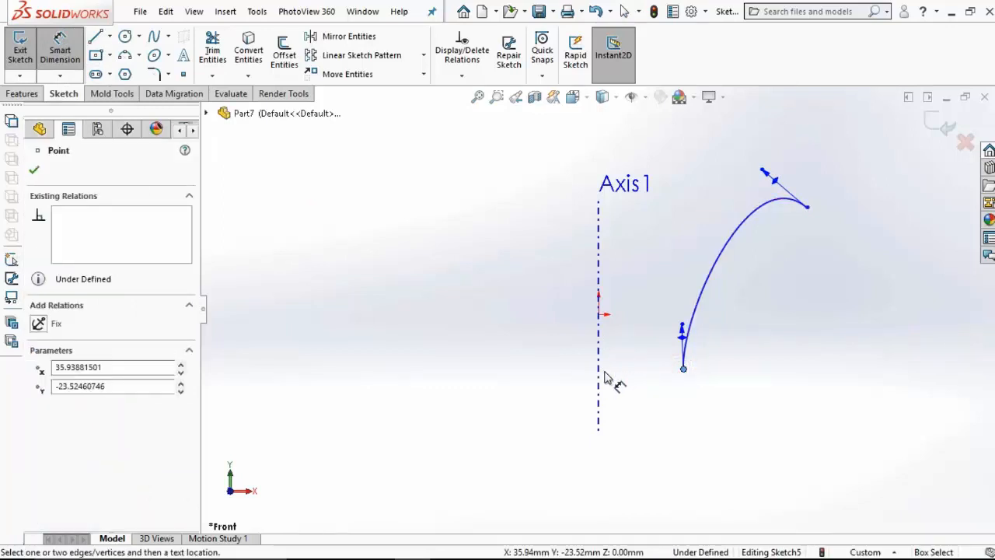
left_click(598, 376)
left_click(648, 415)
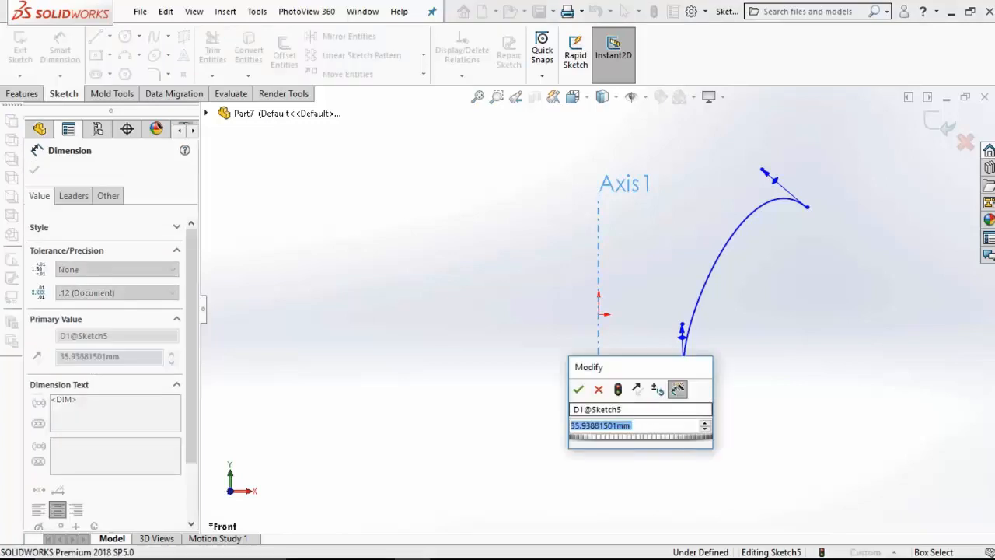
type("20")
key("Return")
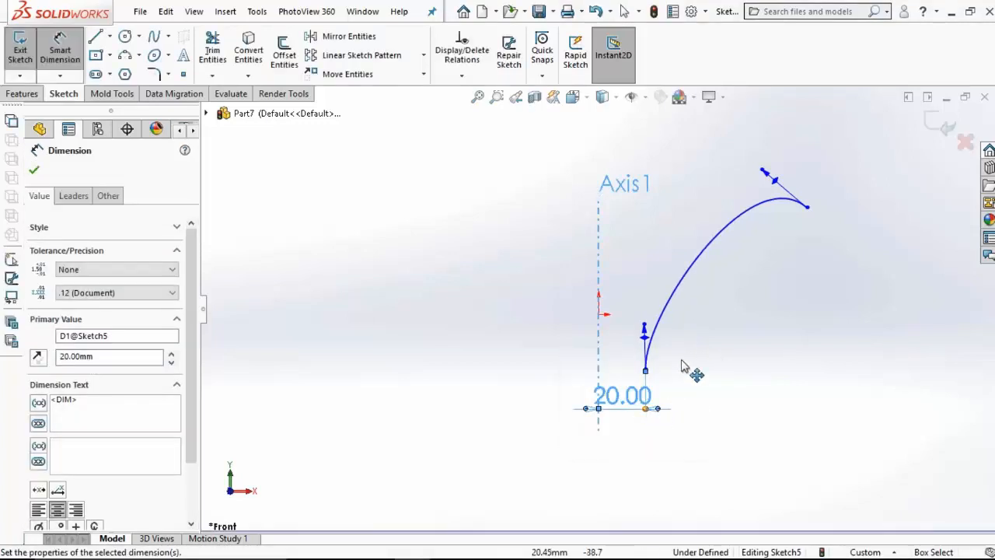
Step: Dimension the vertical distance from the spline's upper endpoint to the origin as 40 mm
left_click(806, 210)
left_click(599, 314)
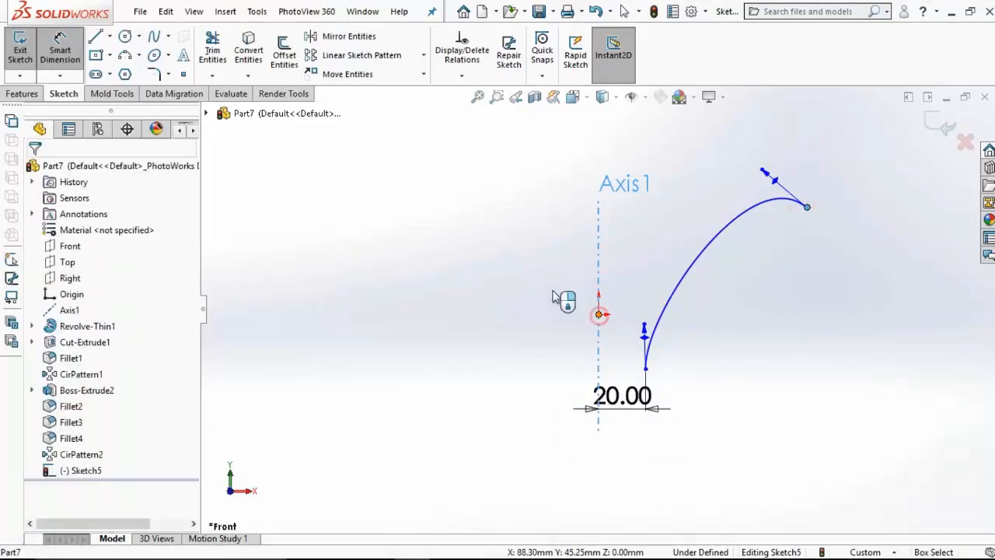
left_click(490, 277)
type("40")
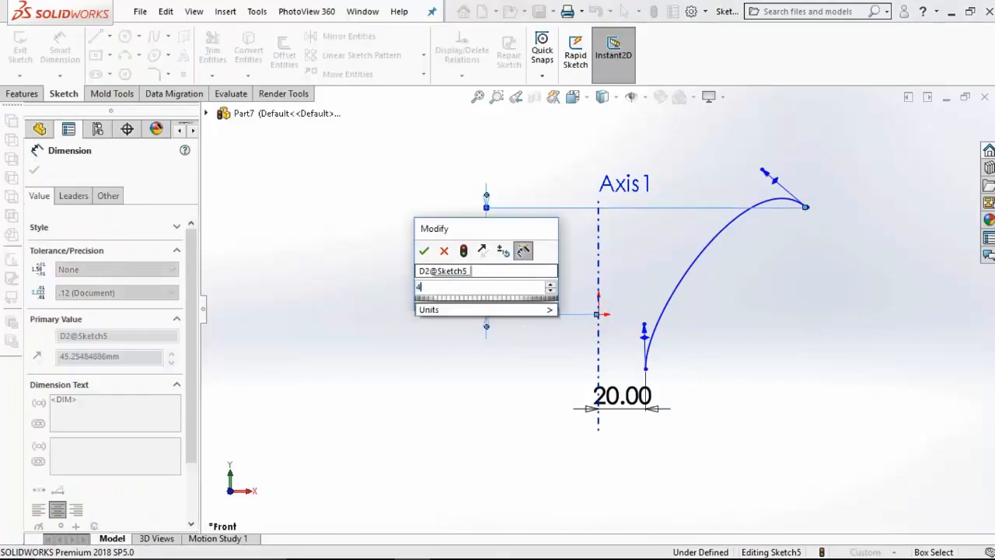
key("Return")
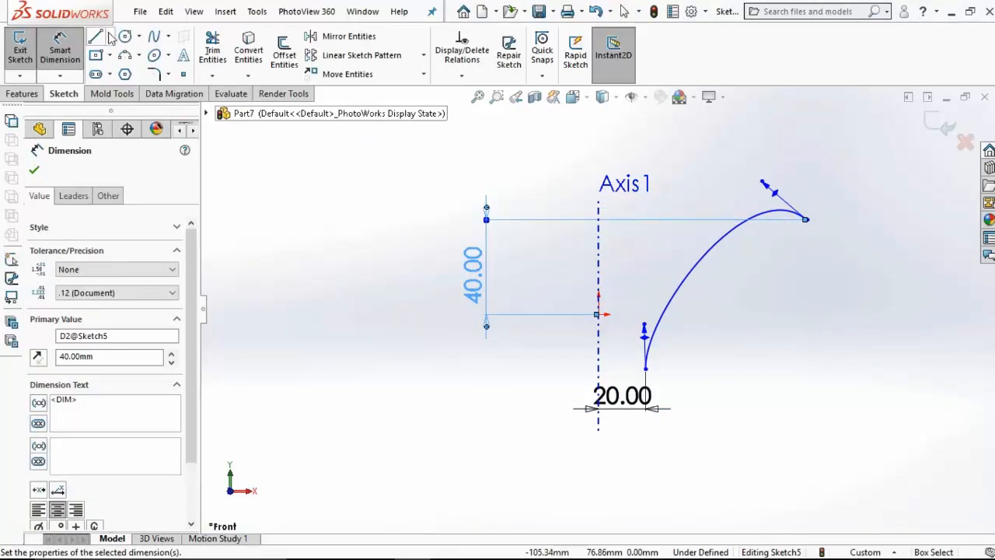
Step: Sketch a vertical construction line about 10 mm long downward from the spline's upper endpoint
left_click(110, 38)
left_click(118, 53)
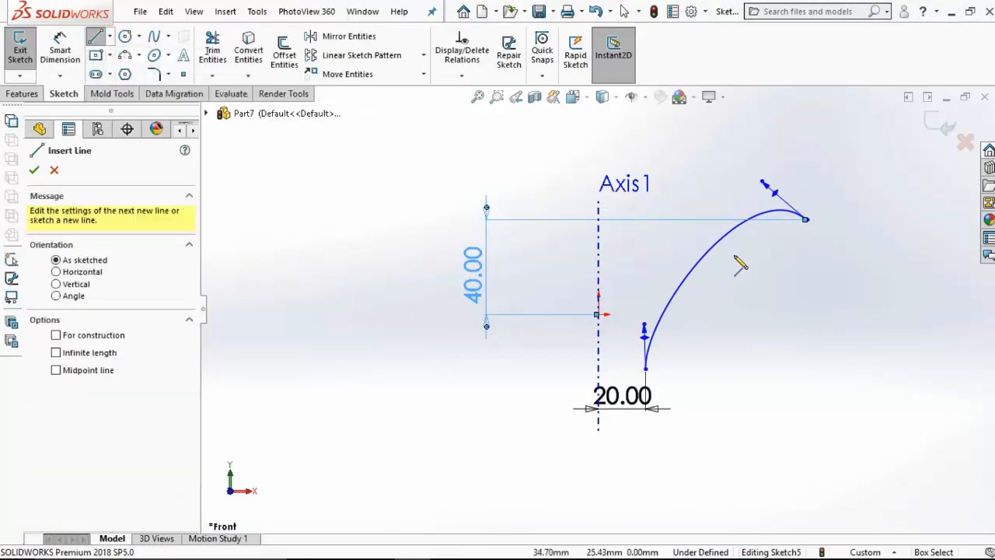
left_click_drag(808, 222, 808, 243)
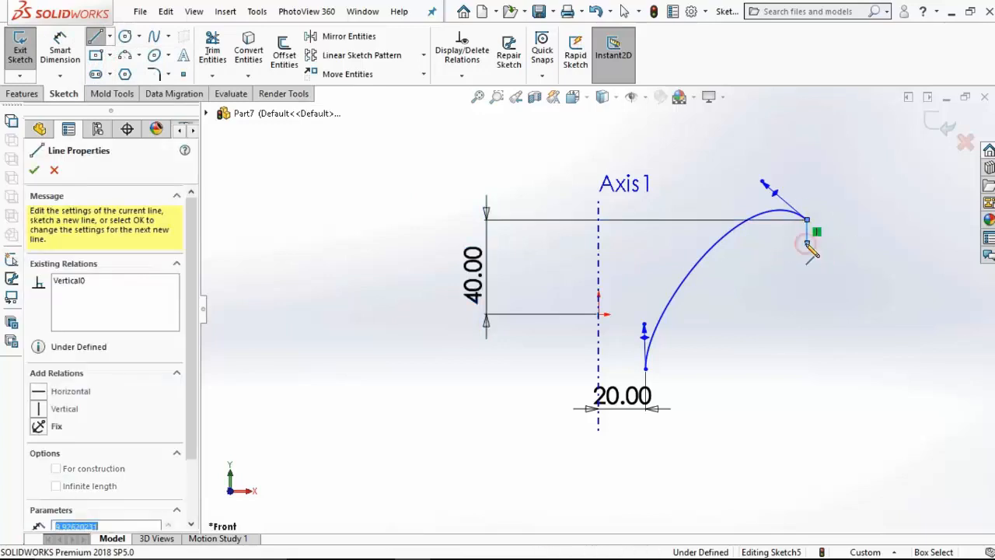
key("Escape")
left_click(808, 232)
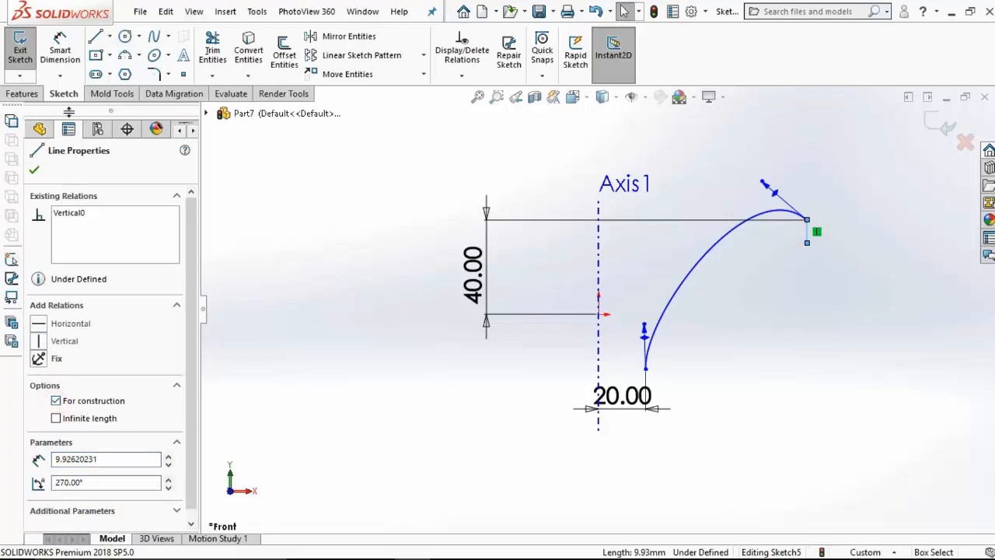
Step: Dimension the angle between the vertical construction line and the spline's upper tangent handle as 40 degrees
left_click(61, 56)
left_click(807, 237)
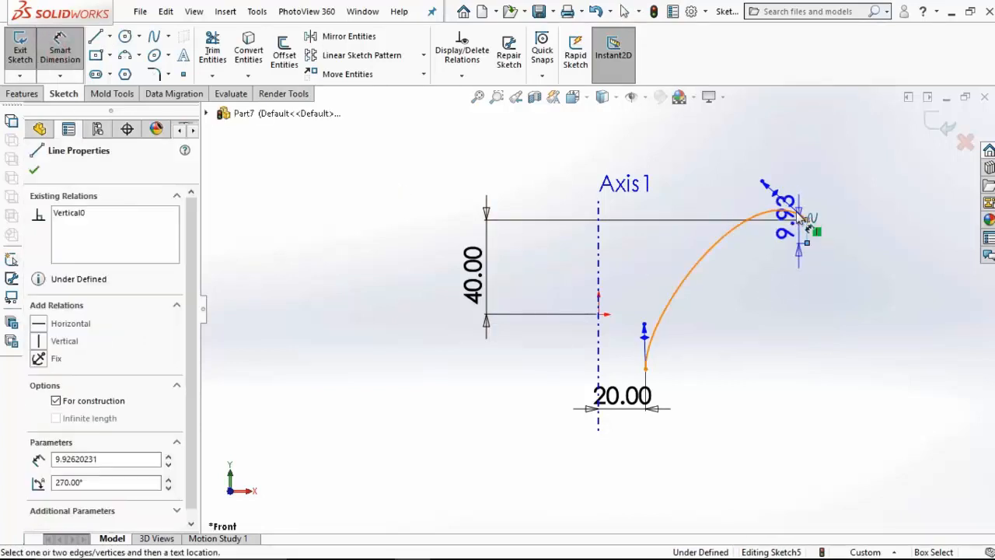
left_click(782, 209)
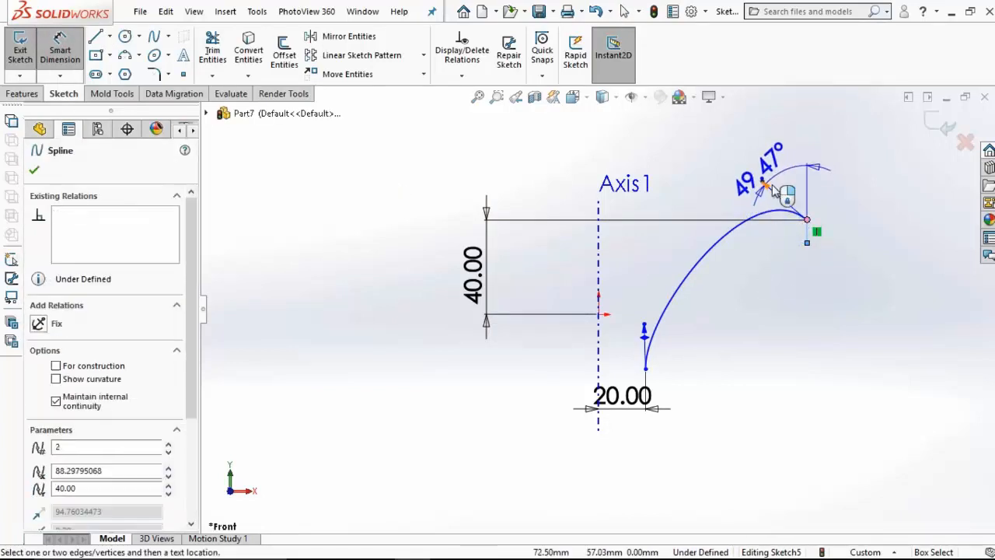
left_click(773, 174)
type("40")
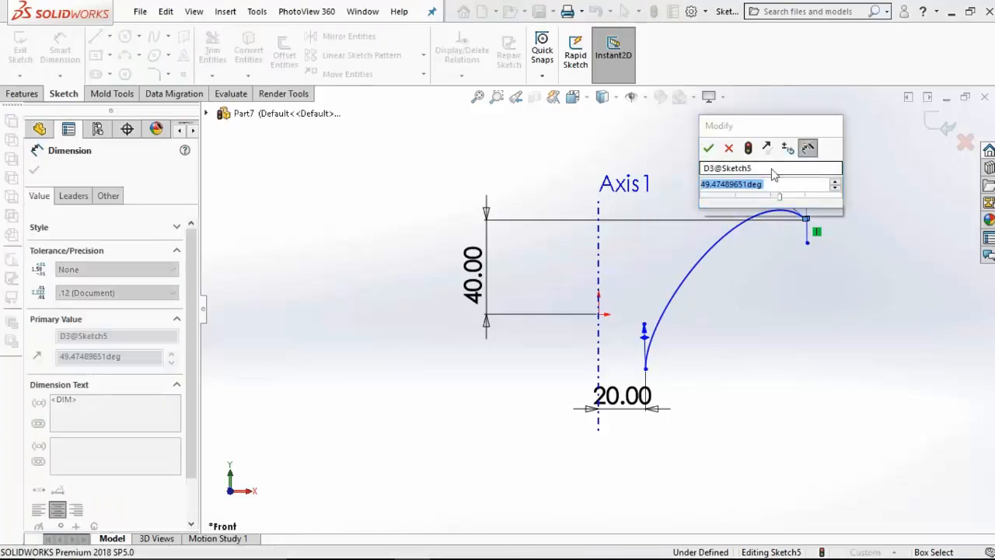
key("Return")
Step: Dimension the tangent magnitude of both spline end handles, upper and lower, as 140 mm each
left_click(785, 193)
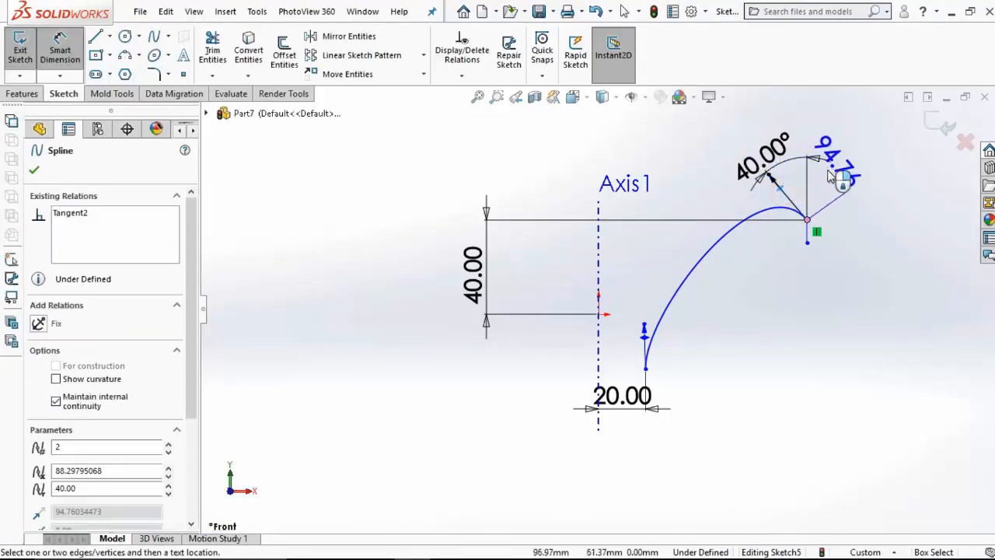
left_click(848, 160)
type("140")
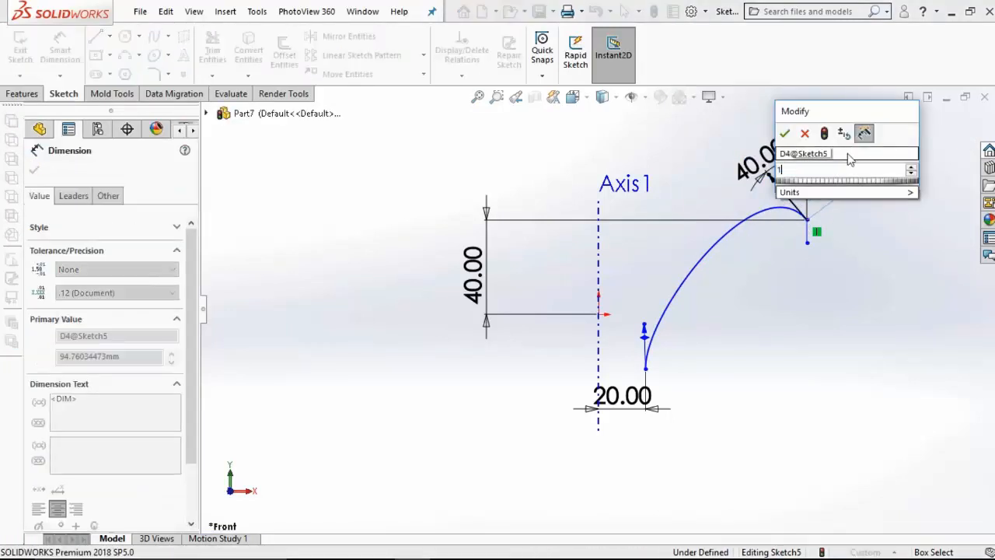
key("Return")
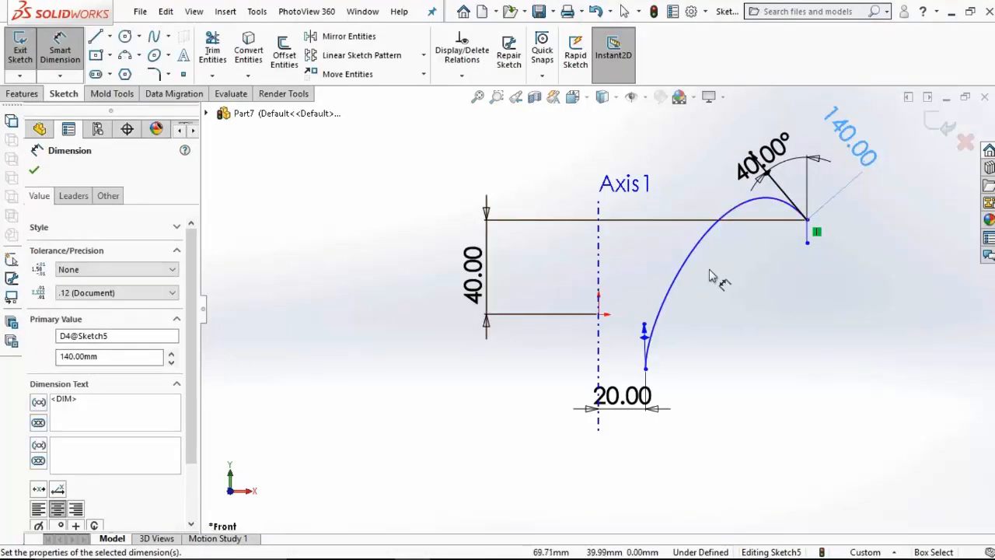
left_click(643, 334)
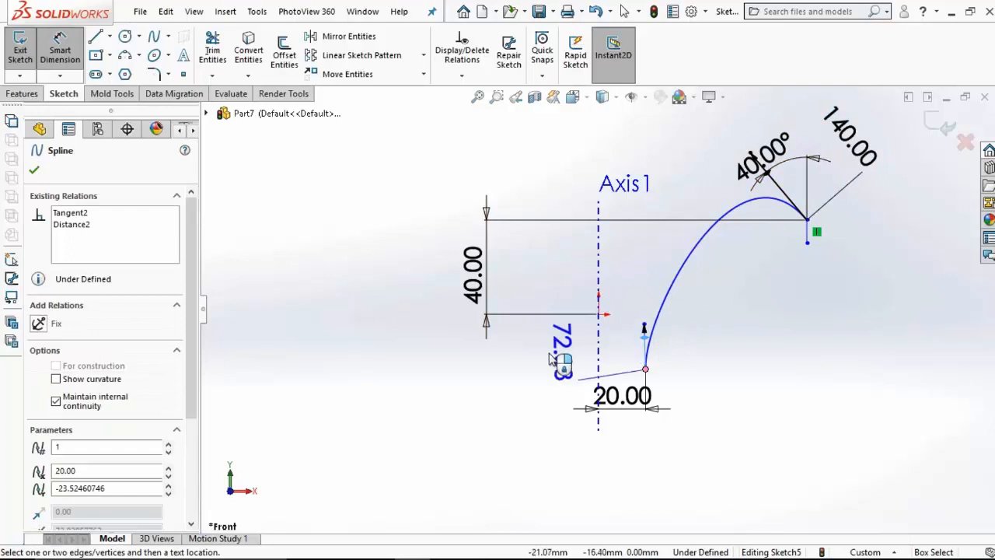
left_click(552, 348)
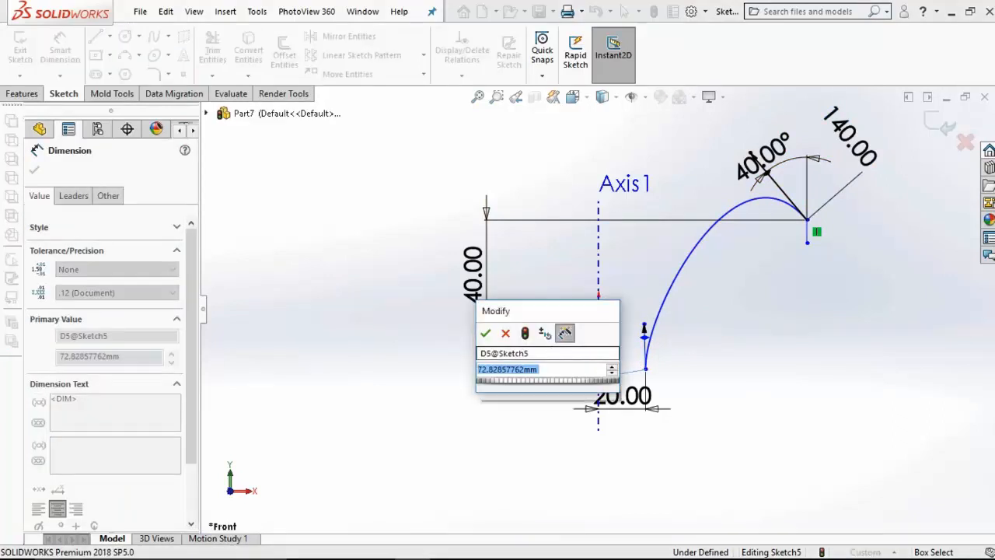
type("140")
key("Return")
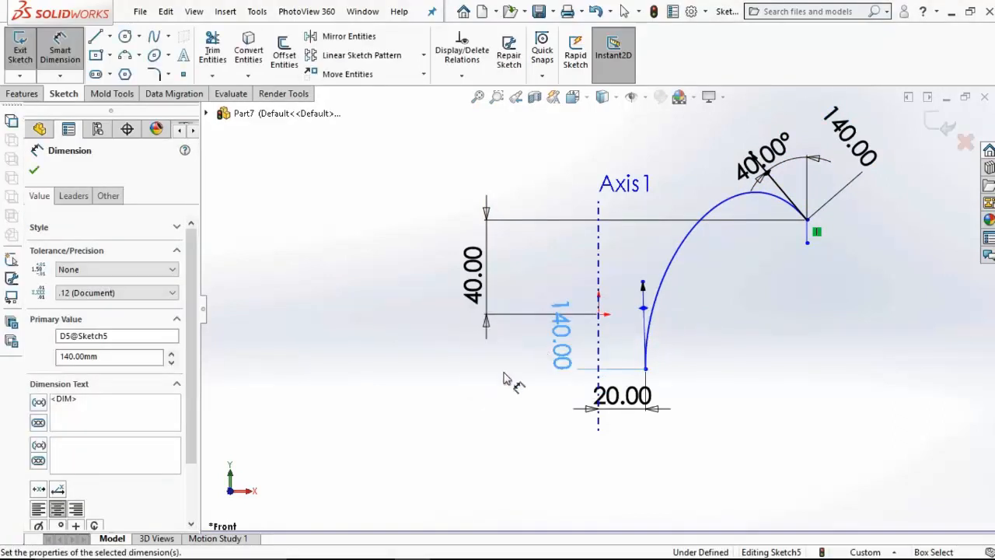
Step: Dimension the horizontal distance from Axis1 to the spline's upper endpoint as 102 mm
left_click(599, 339)
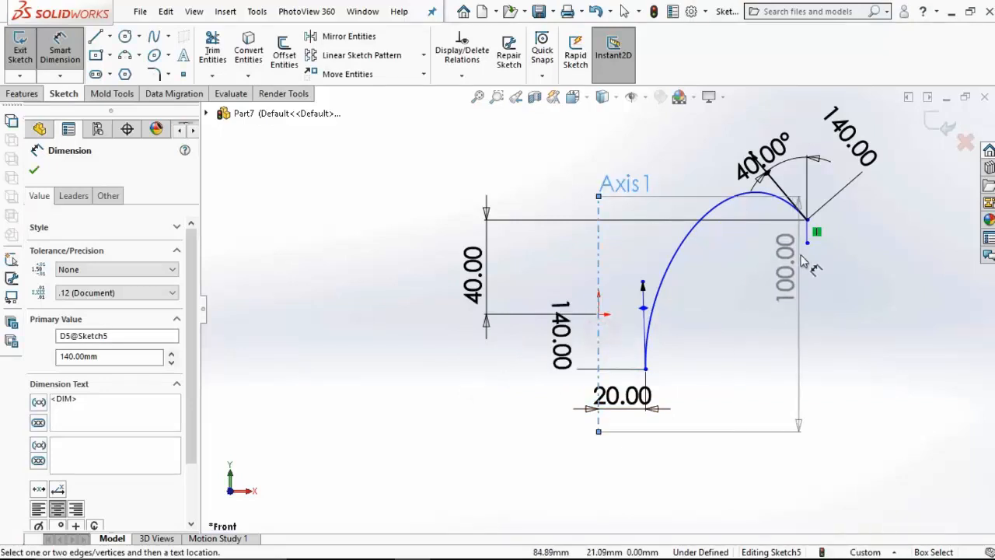
left_click(808, 221)
left_click(711, 488)
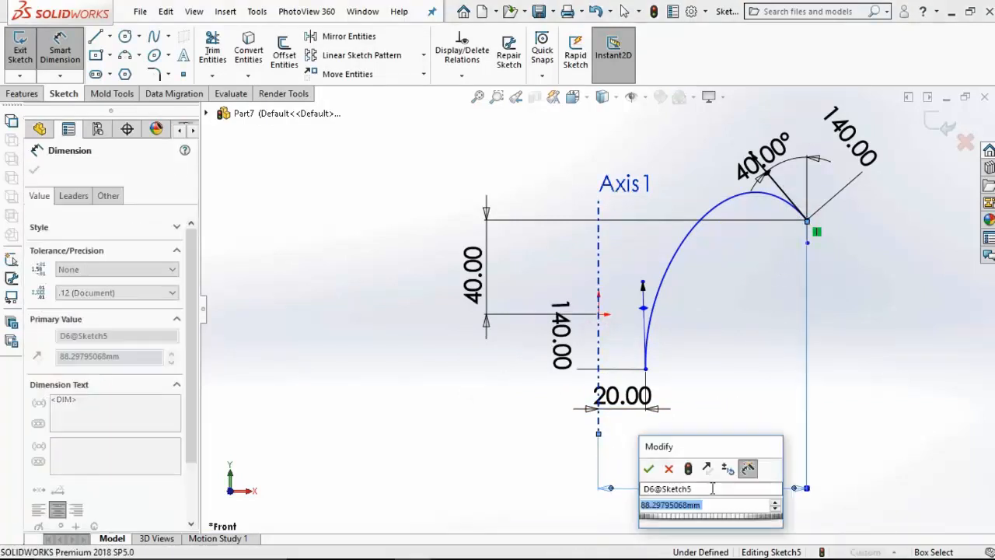
type("102")
key("Return")
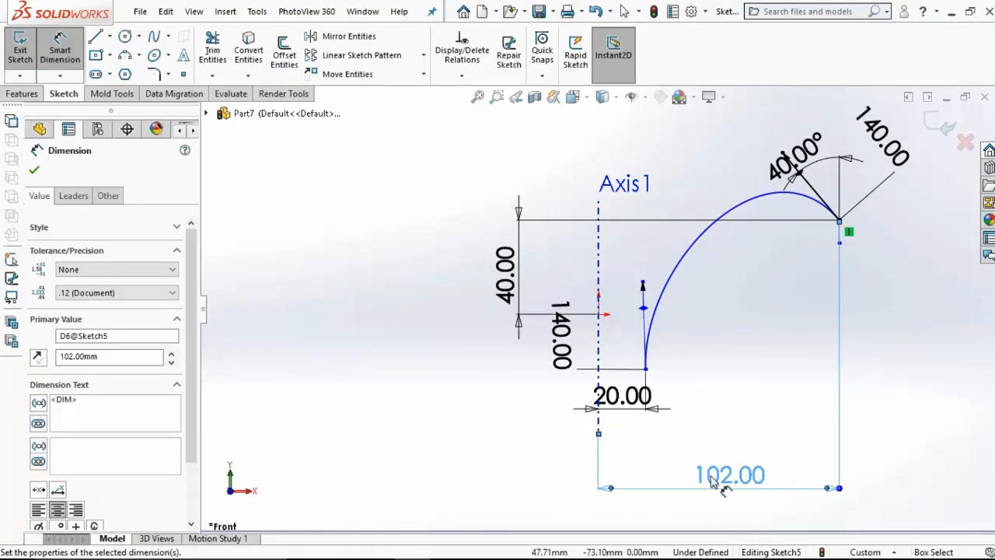
Step: Dimension the vertical distance from the origin to the spline's lower endpoint as 15 mm
left_click(600, 315)
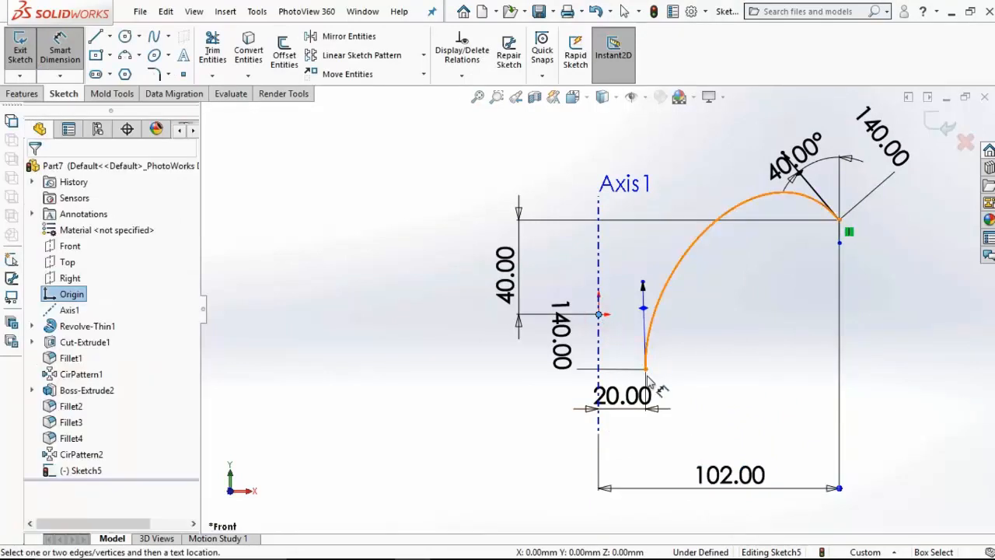
left_click(647, 374)
left_click(465, 342)
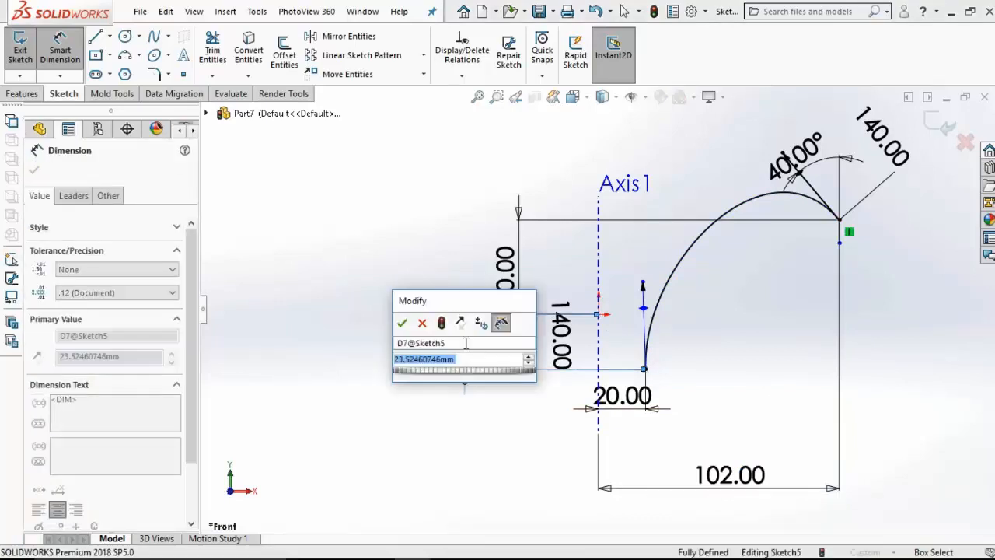
type("15")
key("Return")
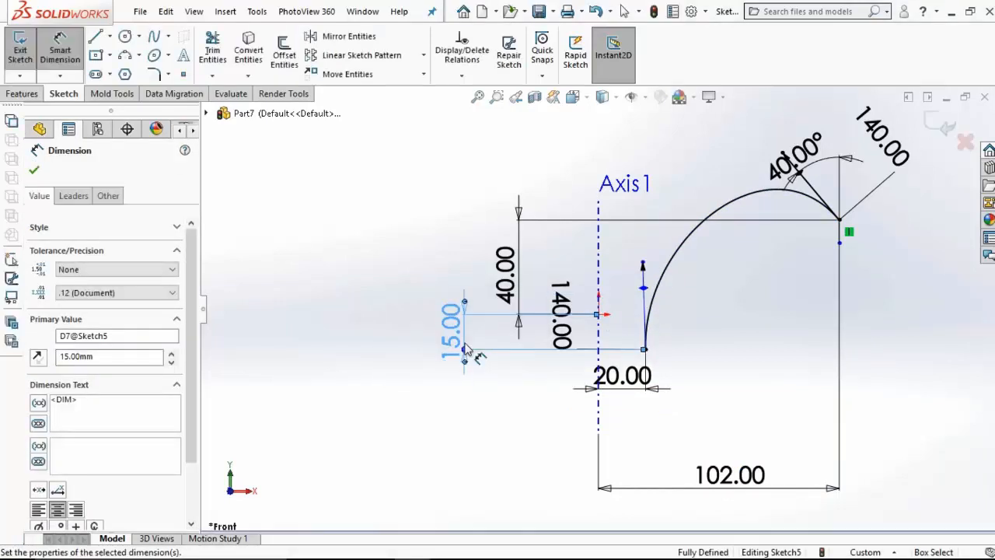
Step: Revolve the open spline 360 degrees about Axis1 as a 1.5 mm one-direction thin feature, without merging it with the existing body
left_click(680, 323)
left_click(15, 94)
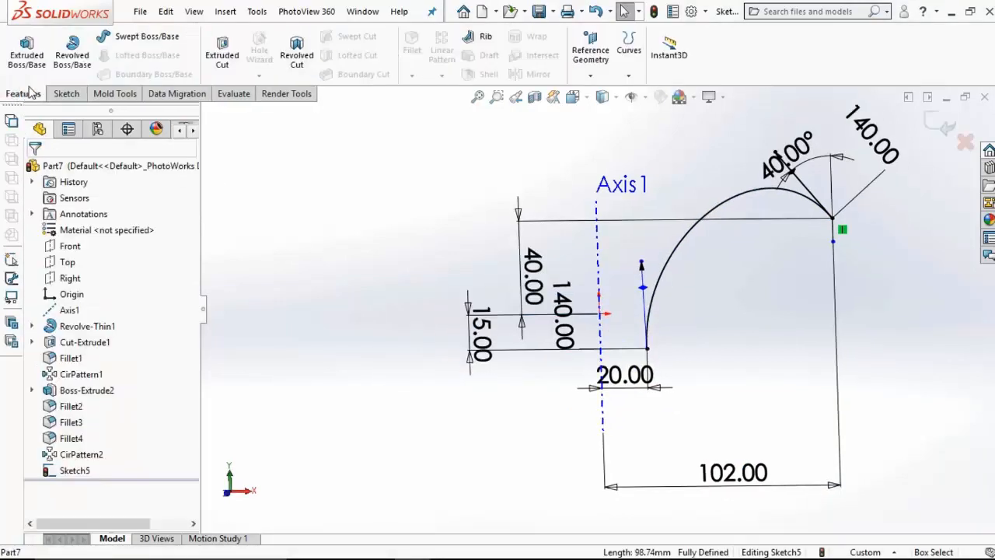
left_click(68, 59)
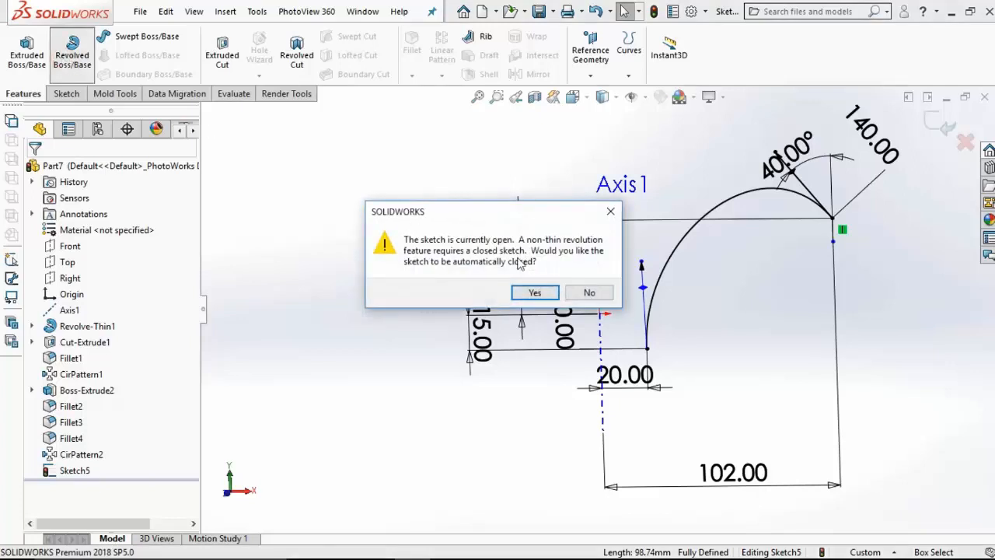
left_click(570, 292)
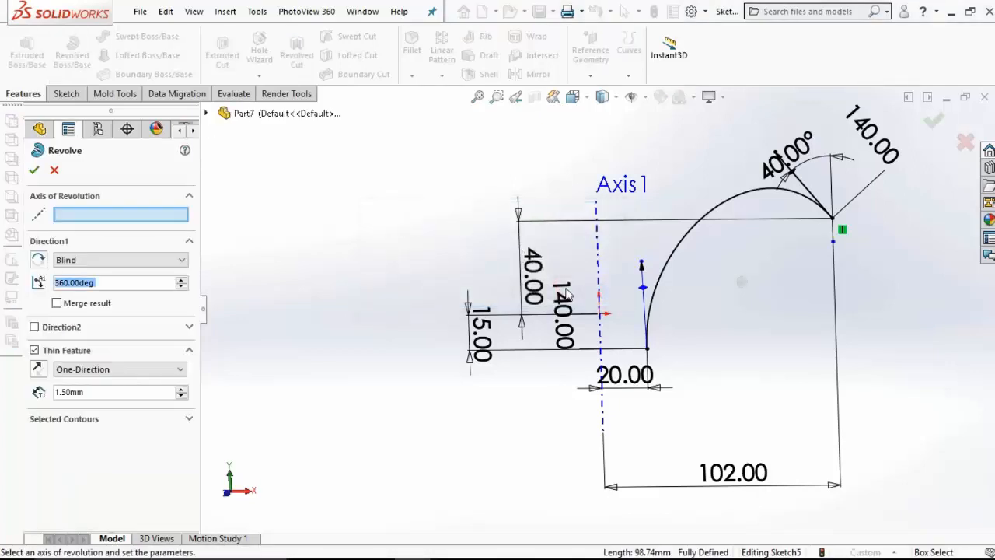
left_click(97, 217)
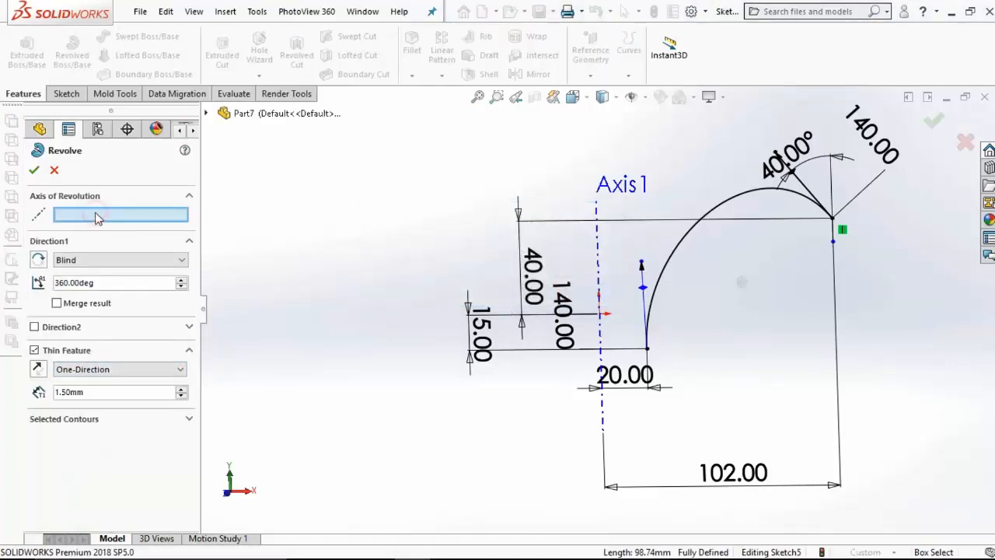
left_click(600, 259)
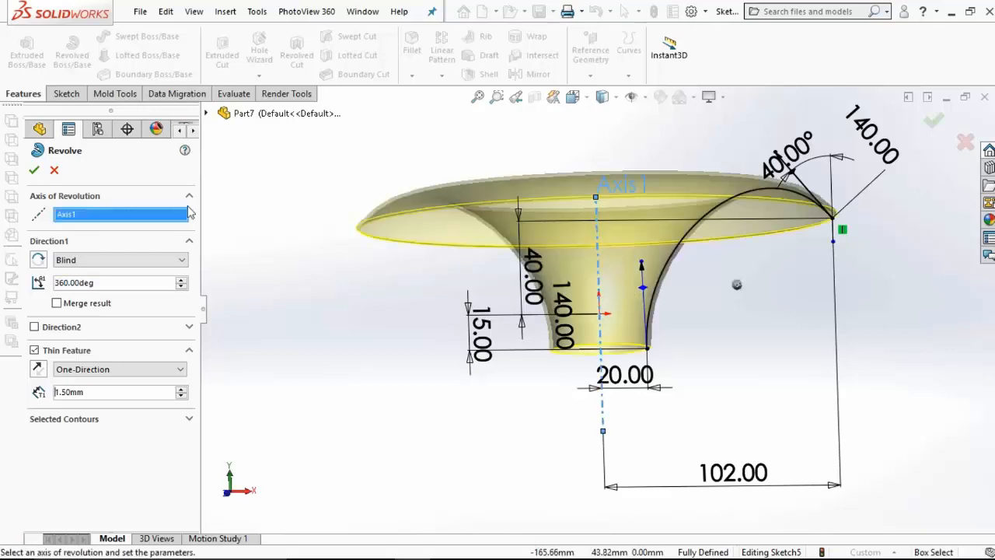
left_click(35, 170)
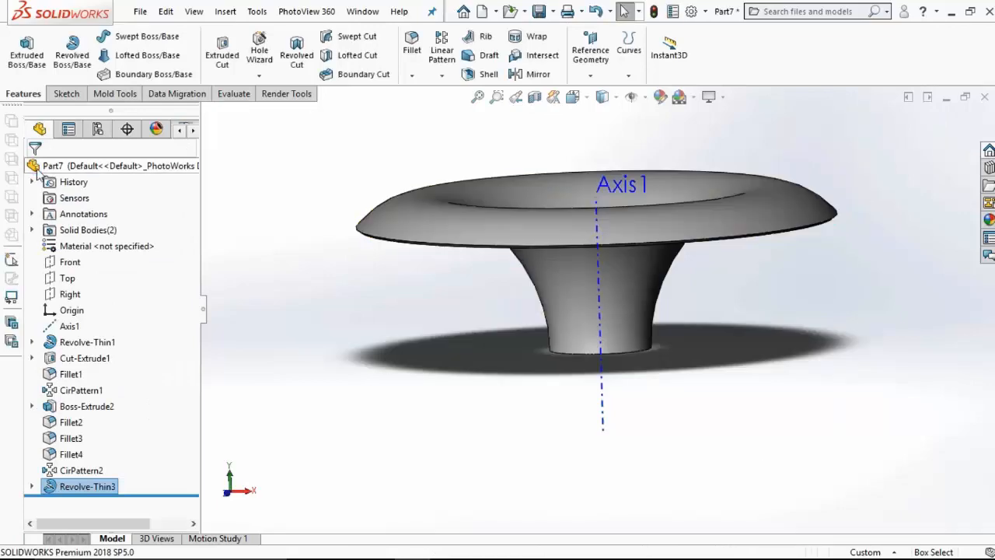
Step: Start a new sketch on the Top plane and view it normal to the plane
left_click(68, 278)
left_click(78, 258)
left_click(572, 96)
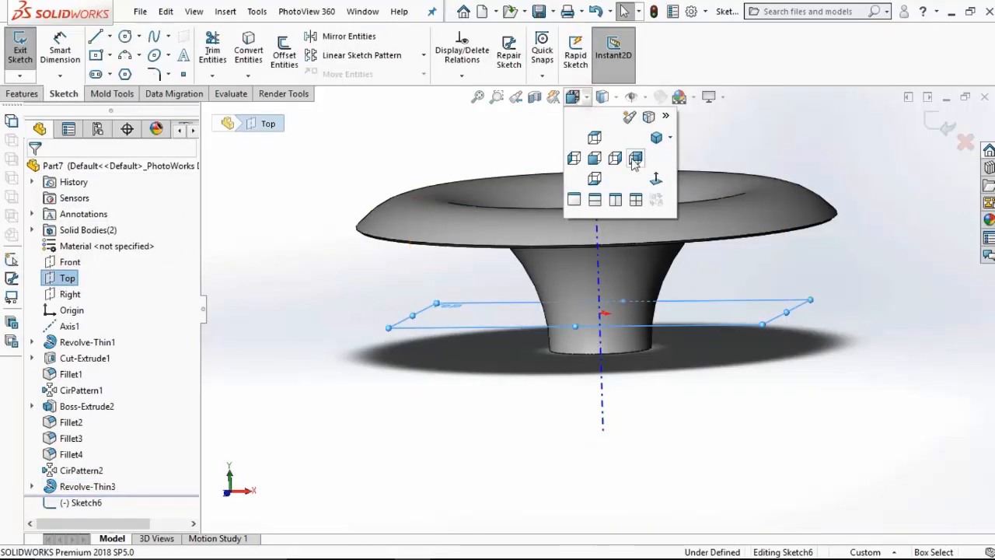
left_click(658, 178)
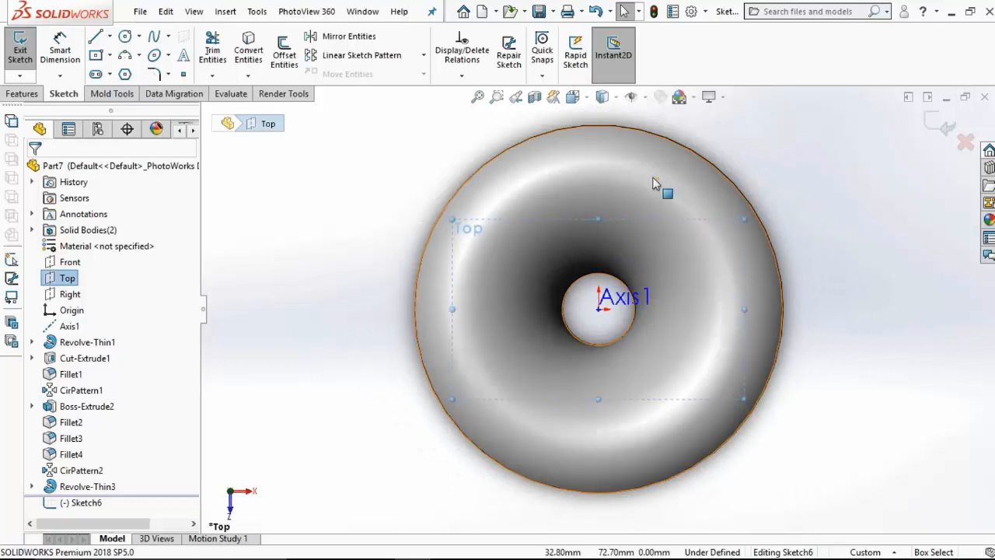
Step: Sketch a construction circle about 240 mm in diameter, centred on the origin and surrounding the flared body
left_click(124, 38)
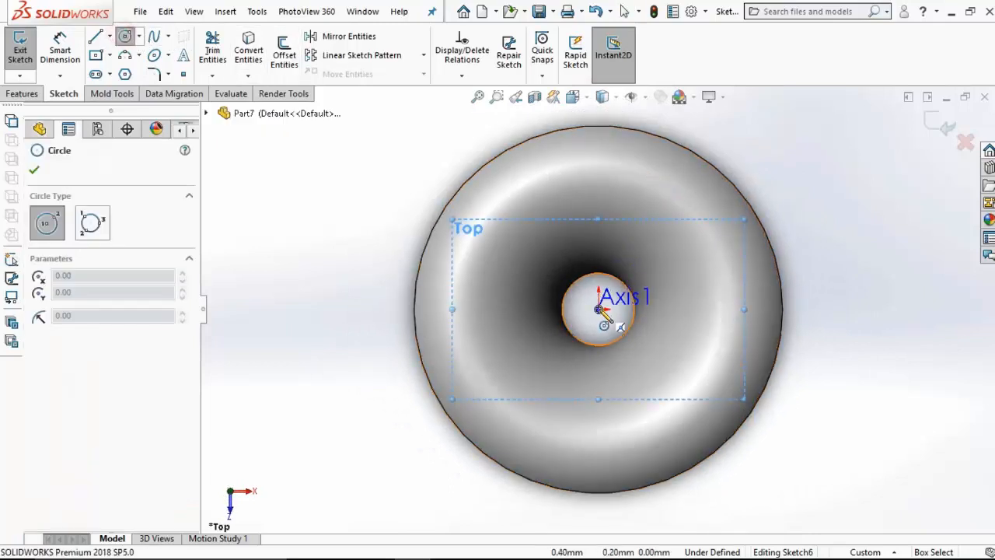
left_click(598, 309)
left_click(781, 196)
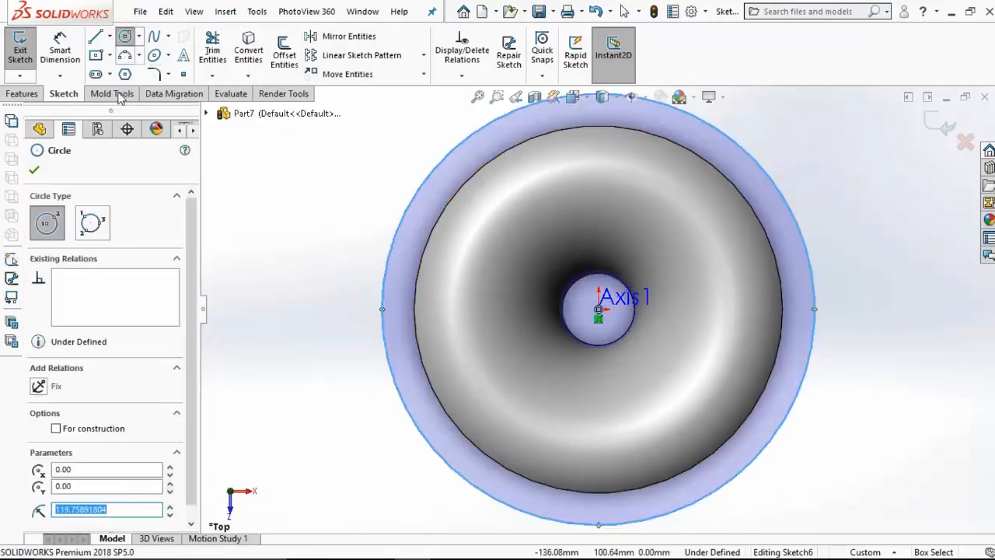
left_click(56, 429)
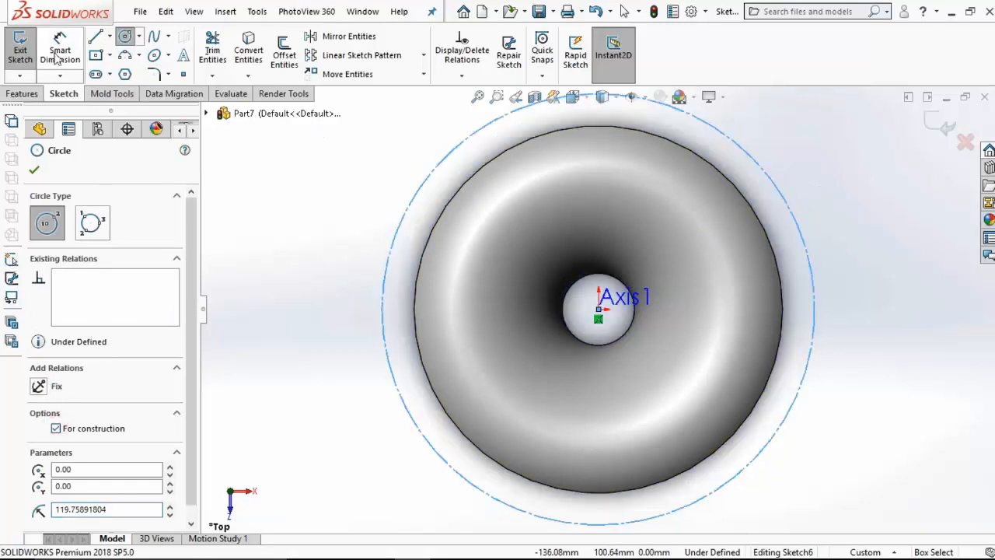
Step: Dimension the construction circle's diameter as 226 mm
left_click(57, 56)
left_click(816, 280)
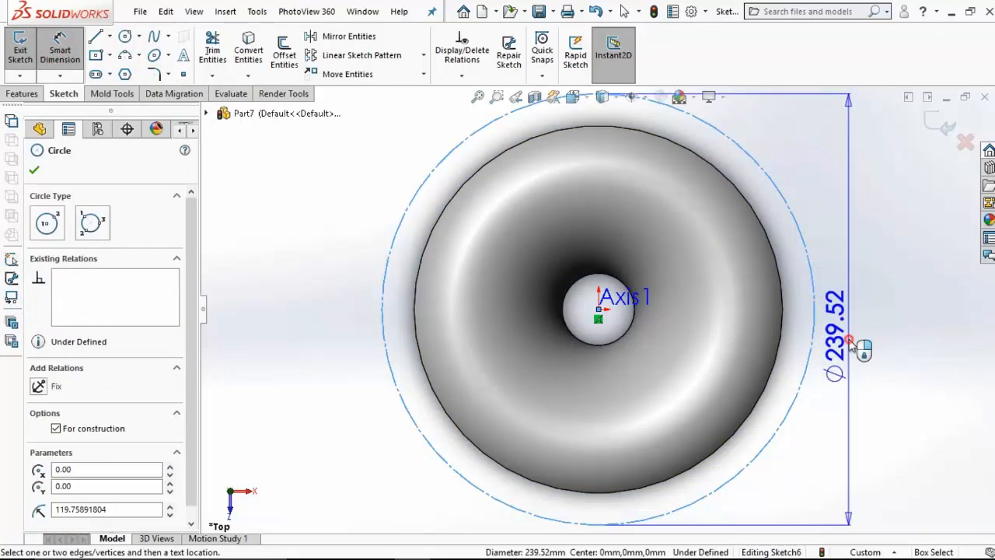
left_click(852, 342)
type("226")
key("Return")
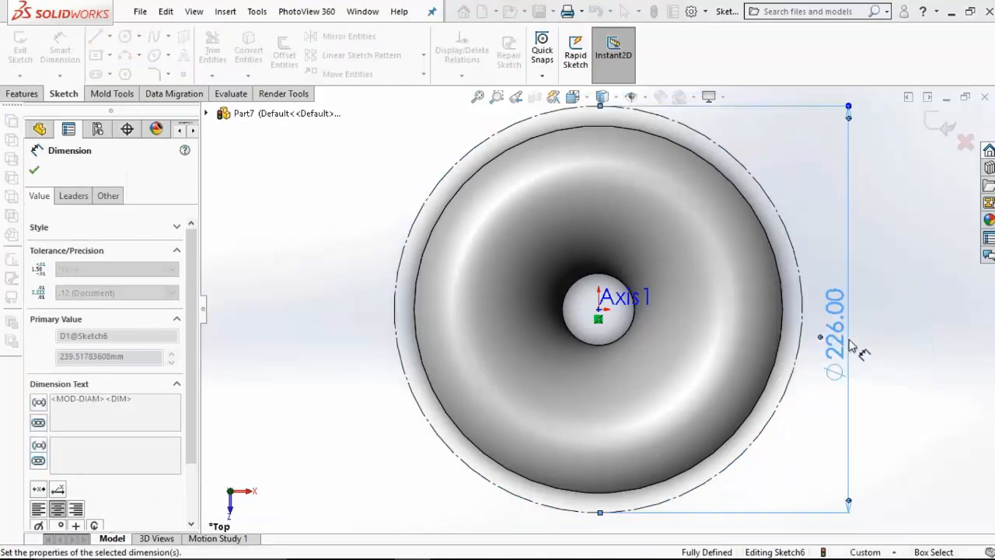
key("Escape")
Step: Sketch a horizontal centerline from the origin in the positive X direction, ending inside the body's outer edge
left_click(110, 36)
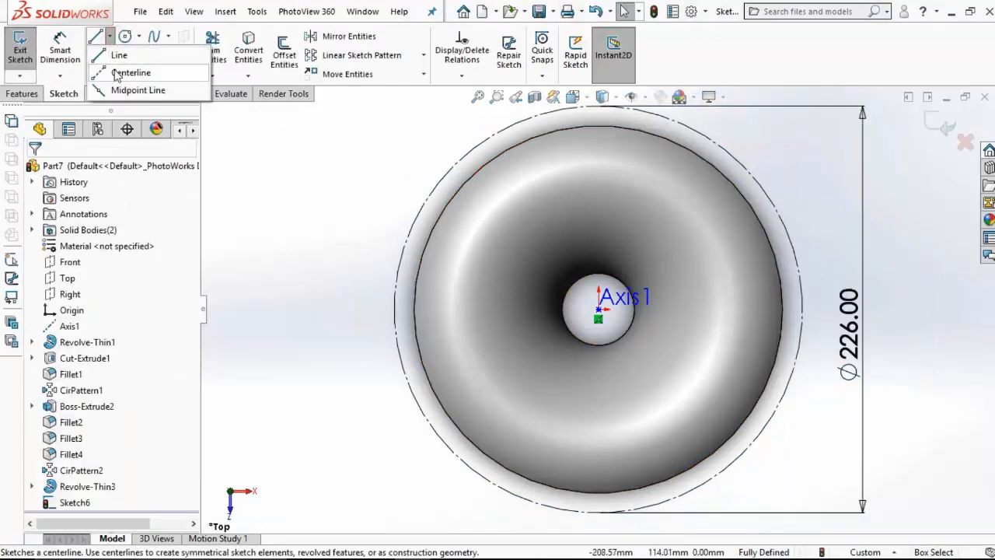
left_click(128, 69)
left_click(598, 309)
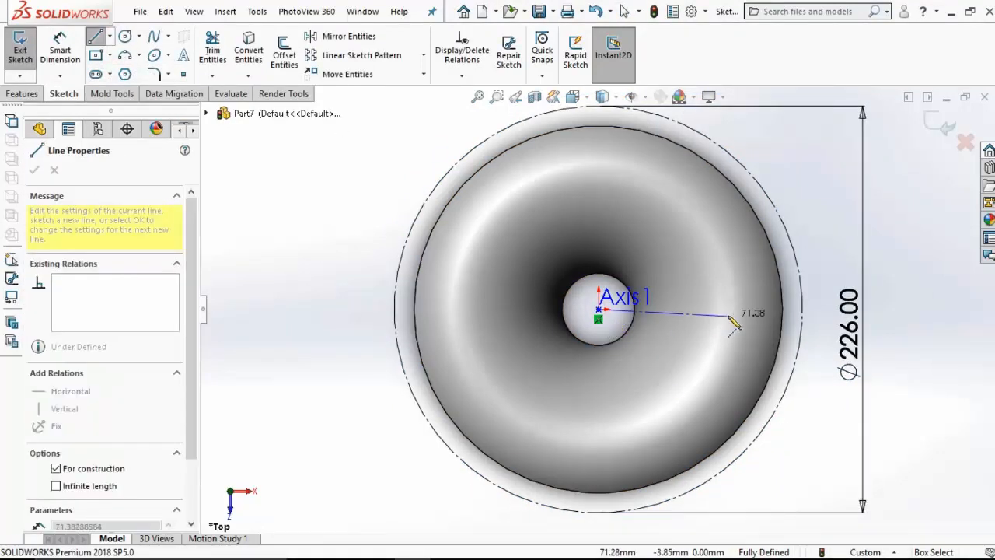
left_click(731, 310)
key("Escape")
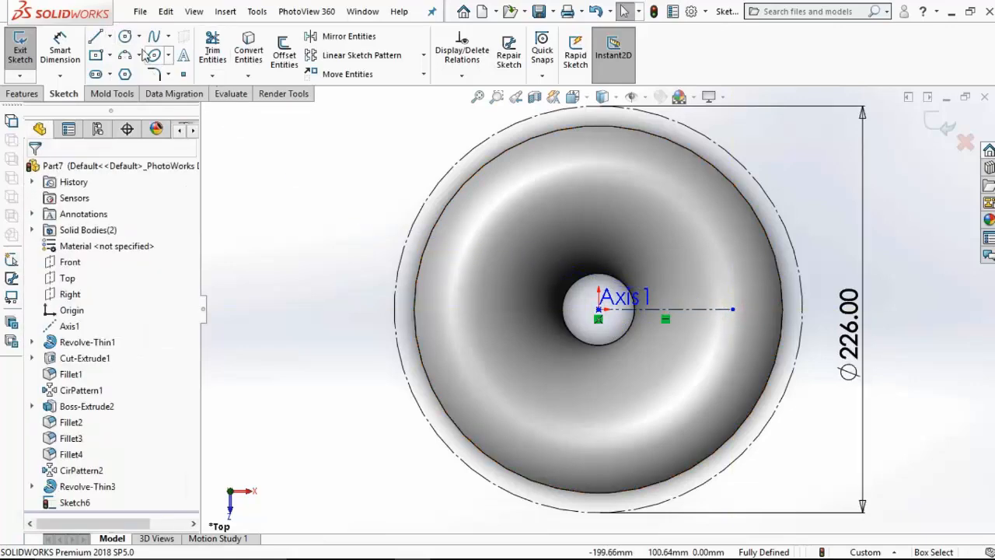
Step: Sketch a slanted centerline about 80 mm long from the origin, up and to the right at about 52° from the horizontal centerline
left_click(110, 37)
left_click(128, 69)
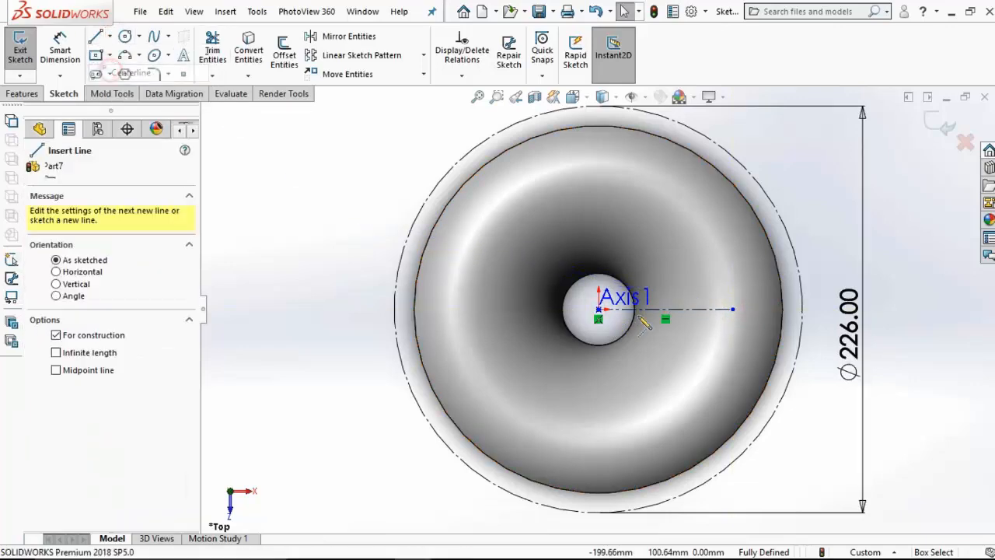
left_click(597, 309)
left_click(687, 194)
key("Escape")
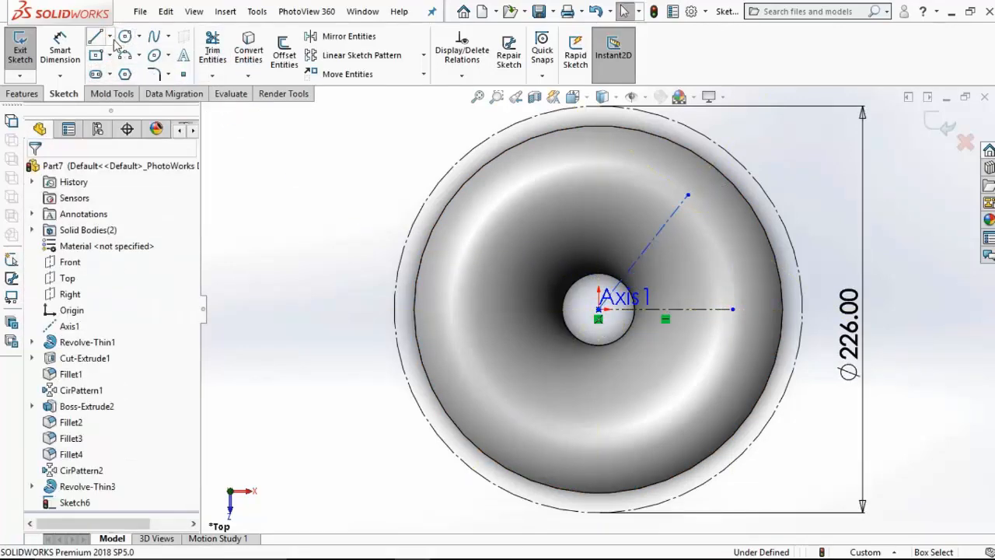
Step: Sketch a vertical centerline about 71 mm long upward from the origin
left_click(110, 36)
left_click(128, 70)
left_click(597, 310)
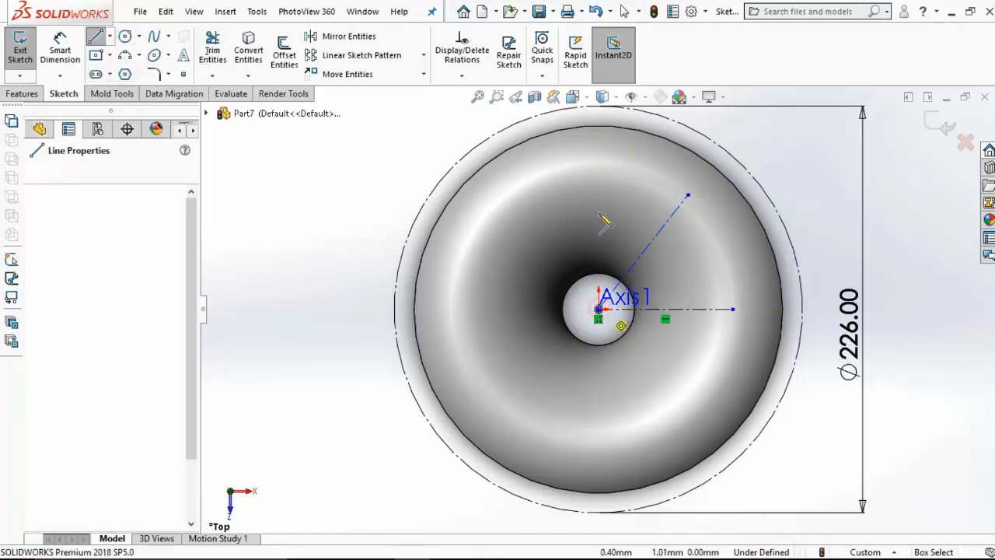
left_click(599, 182)
key("Escape")
Step: Sketch a third centerline from the origin, leaning slightly left of the vertical centerline and ending at about the same height
left_click(110, 37)
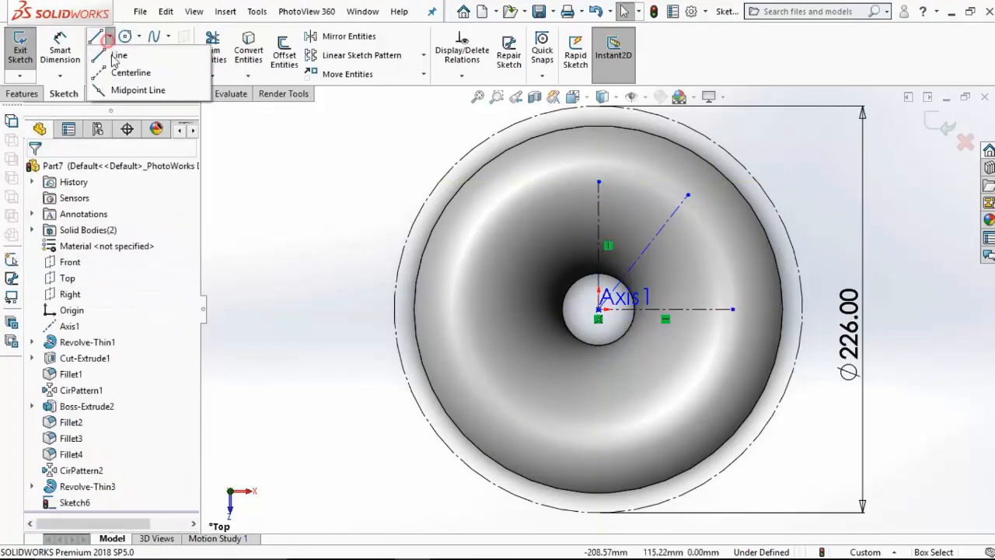
left_click(128, 72)
left_click(598, 310)
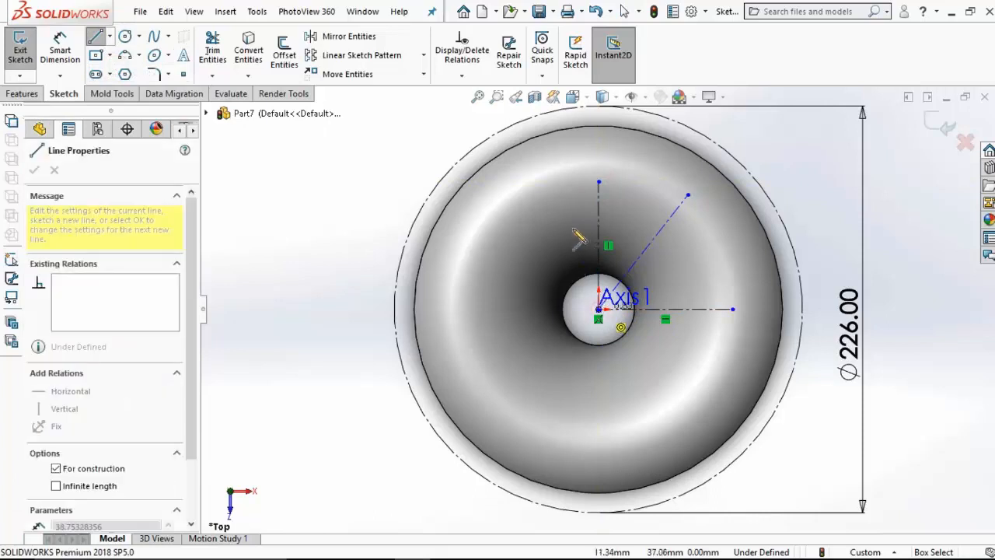
left_click(573, 182)
key("Escape")
Step: Dimension the angle between the horizontal centerline and the right-hand slanted centerline as 65°
left_click(60, 50)
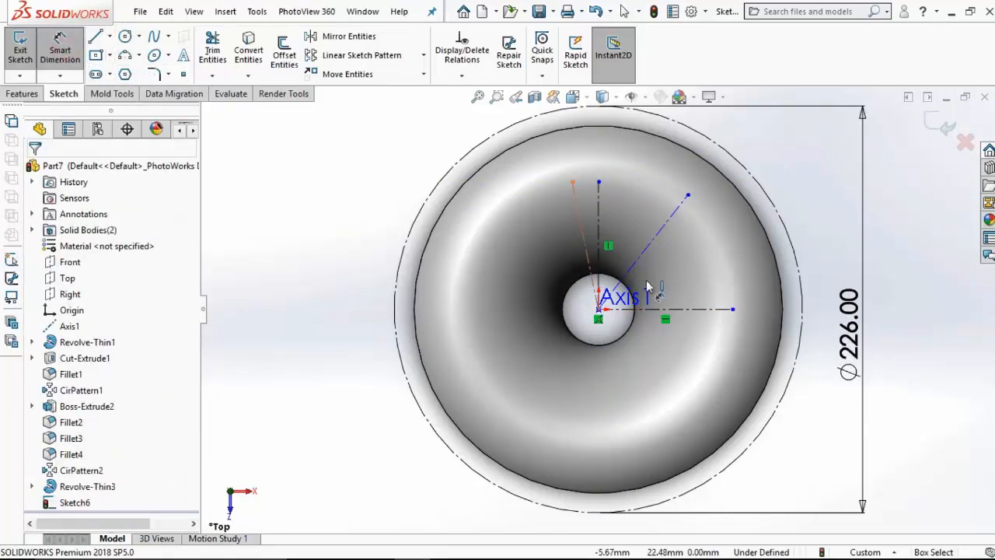
left_click(685, 309)
left_click(658, 235)
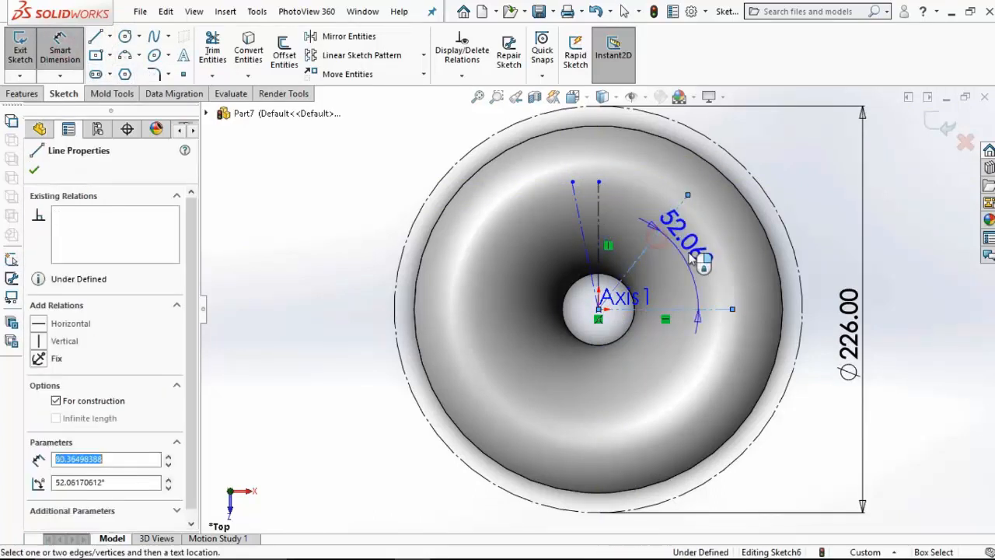
left_click(693, 254)
type("65")
key("Return")
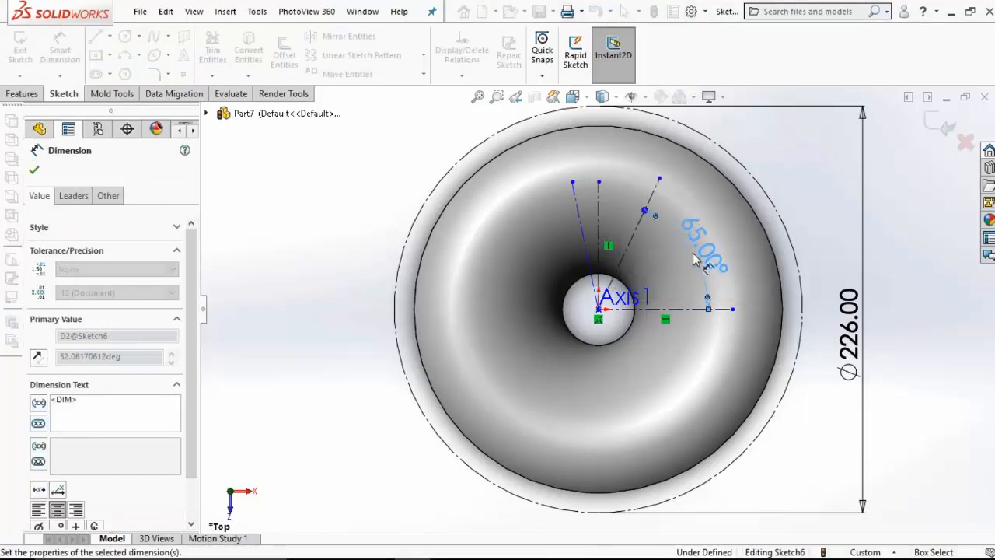
Step: Dimension the angle between the vertical and left-leaning centerlines as 5°, and extend the left-leaning one to the construction circle
left_click(599, 221)
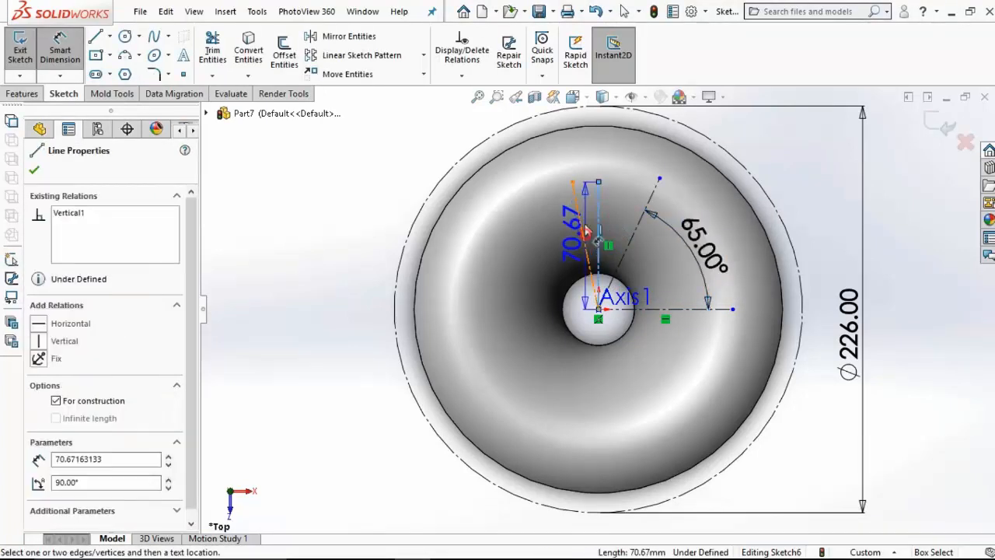
left_click(583, 233)
left_click(578, 156)
type("5")
key("Return")
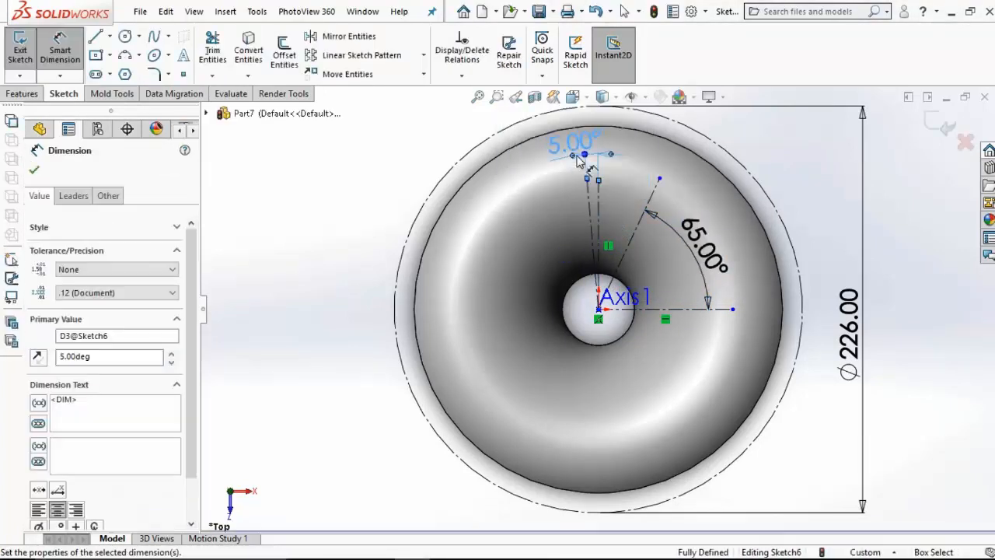
key("Escape")
scroll(623, 170, "down", 2)
Step: Sketch an ellipse with radii about 40 and 12 mm, its major axis ending where the 5° centerline meets the construction circle
left_click(159, 58)
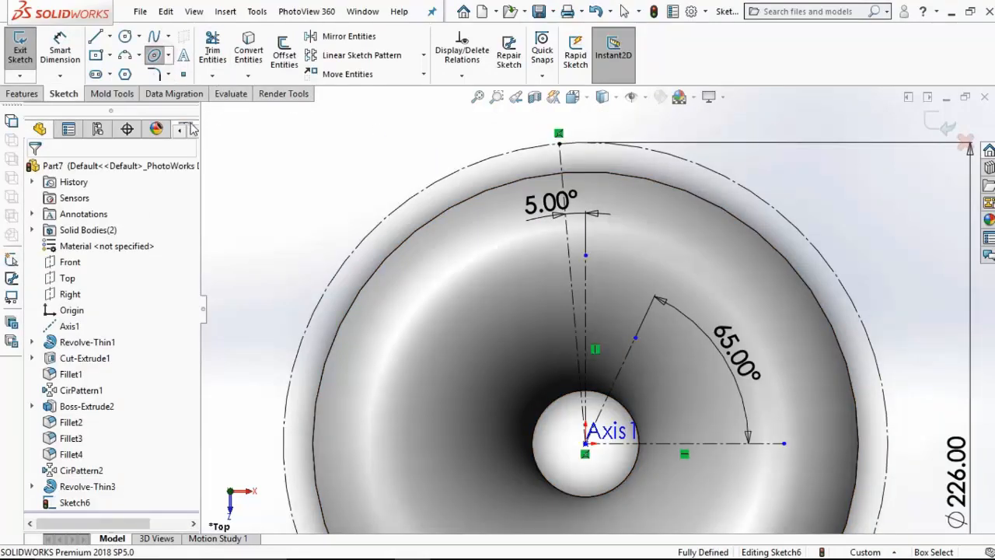
left_click(620, 230)
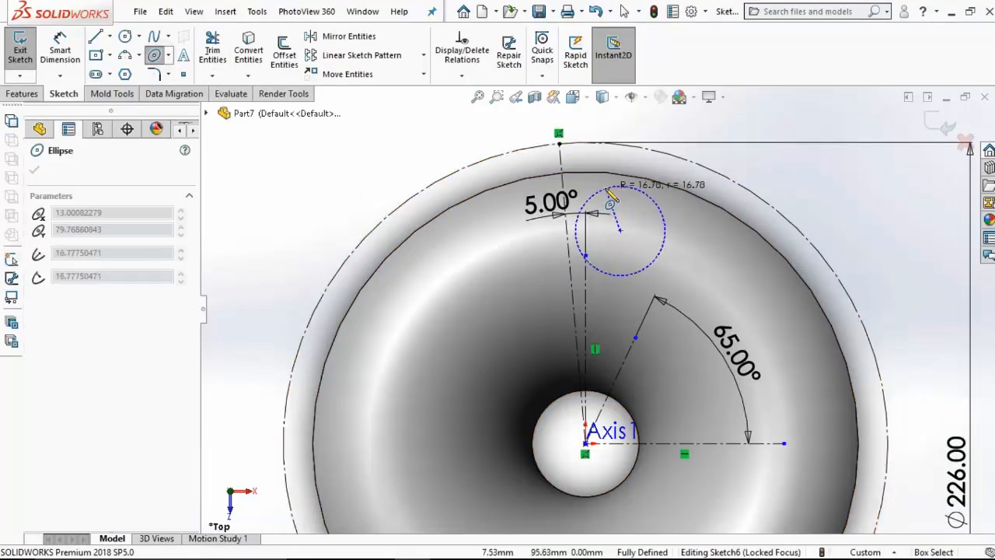
left_click(558, 144)
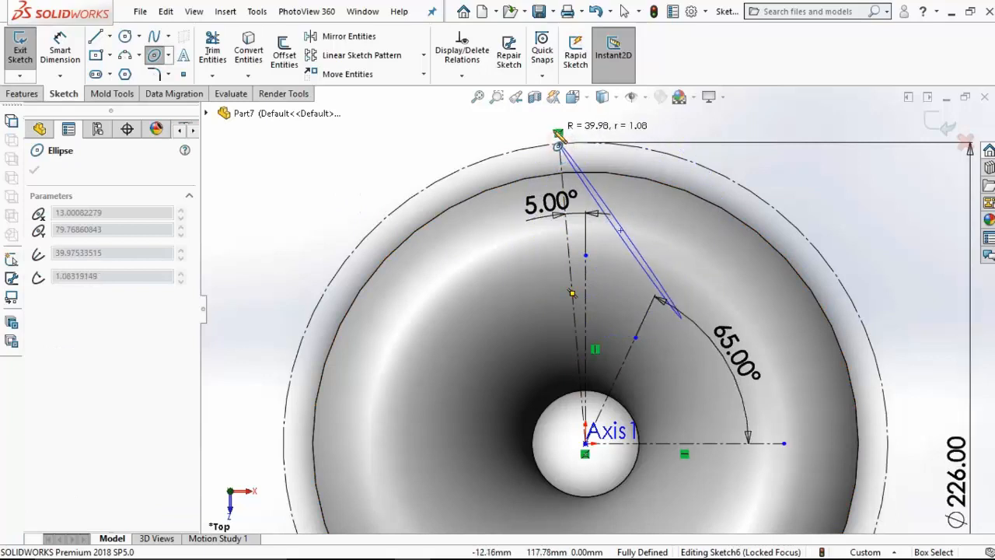
left_click(584, 126)
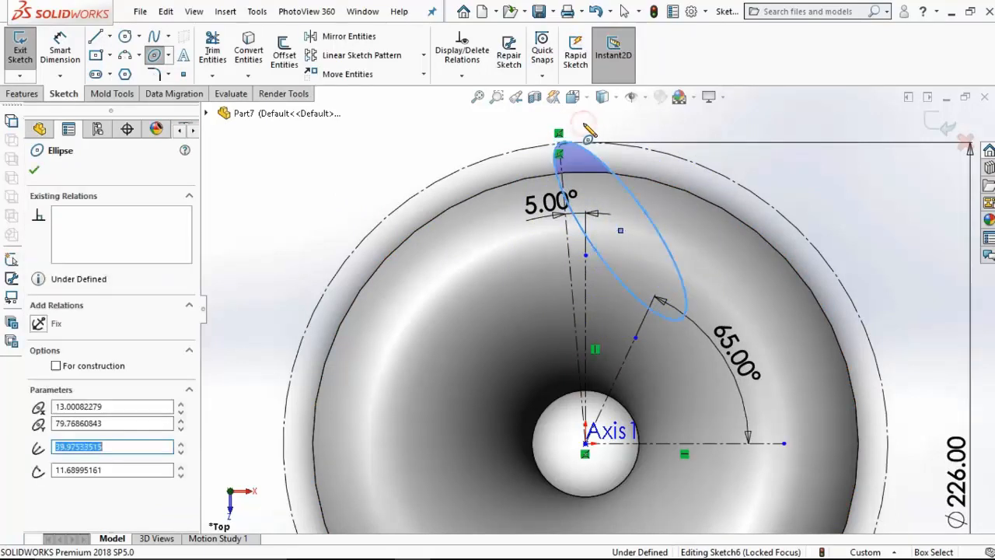
key("Escape")
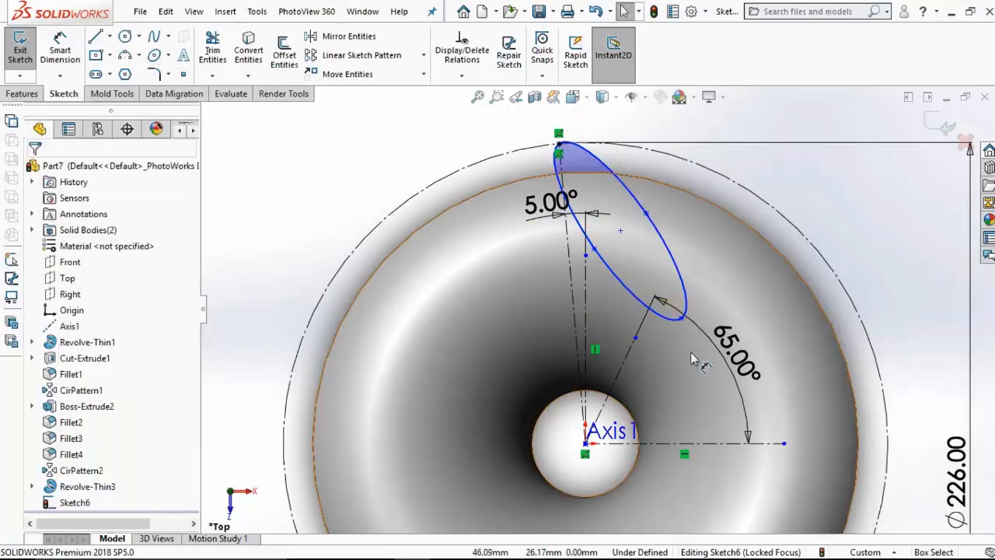
Step: Make the ellipse's lower major-axis point coincident with the free endpoint of the 65° centerline
left_click(681, 317)
left_click(635, 338, "ctrl")
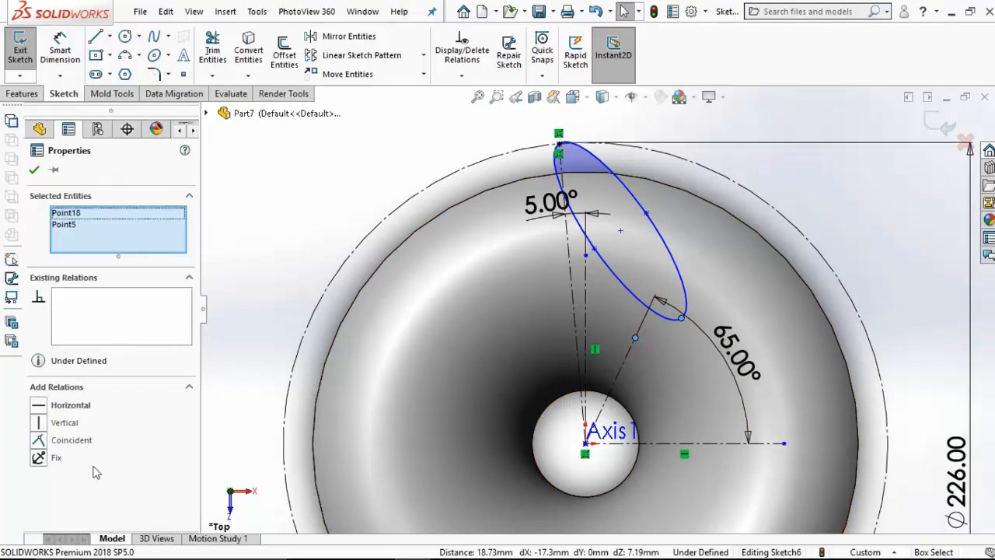
left_click(39, 440)
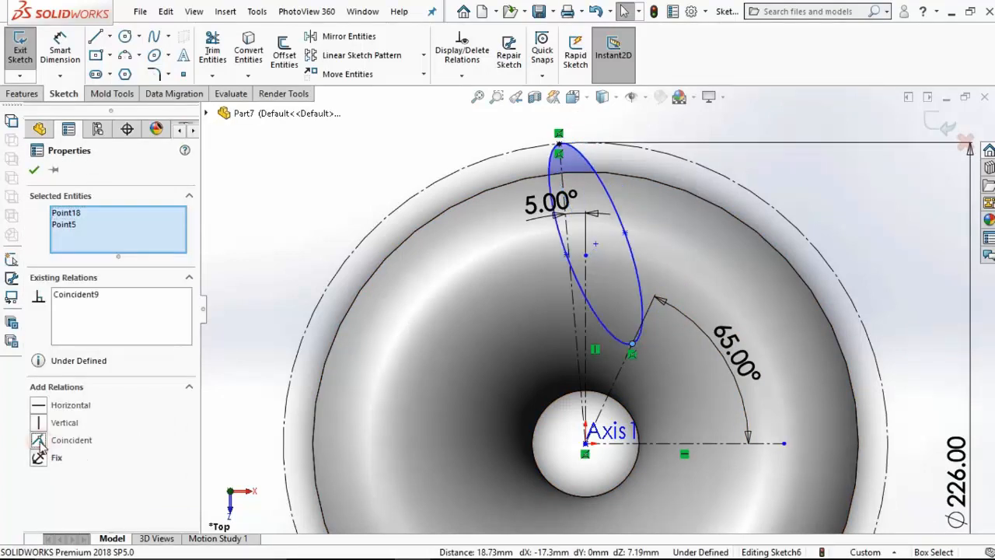
Step: Dimension the ellipse's minor axis as 20 mm between its two side points
left_click(60, 51)
left_click(566, 255)
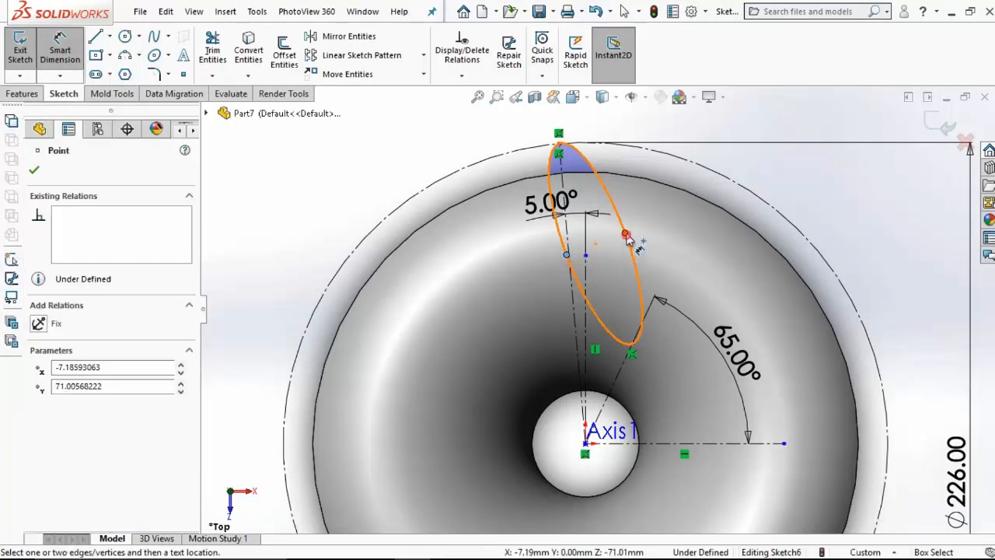
left_click(626, 234)
left_click(412, 140)
type("20")
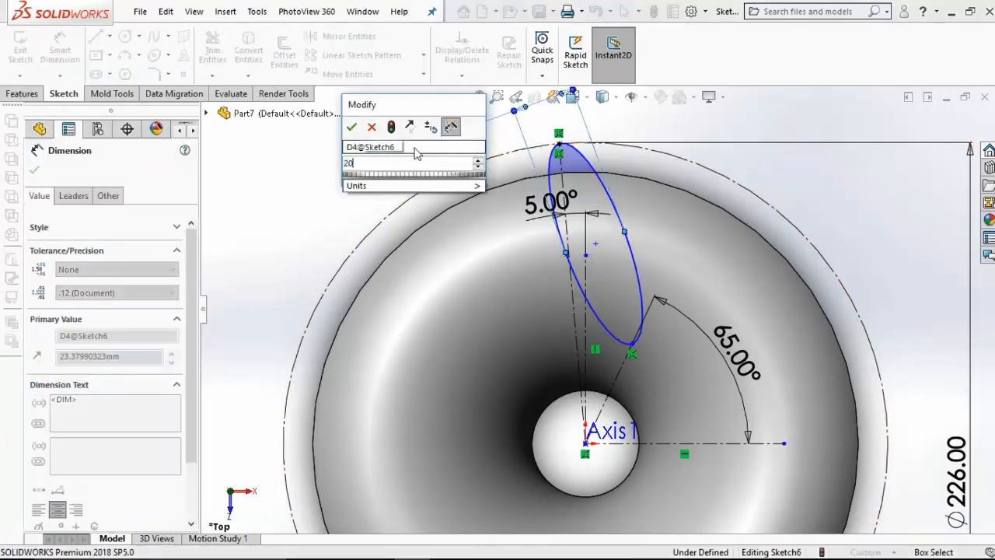
key("Return")
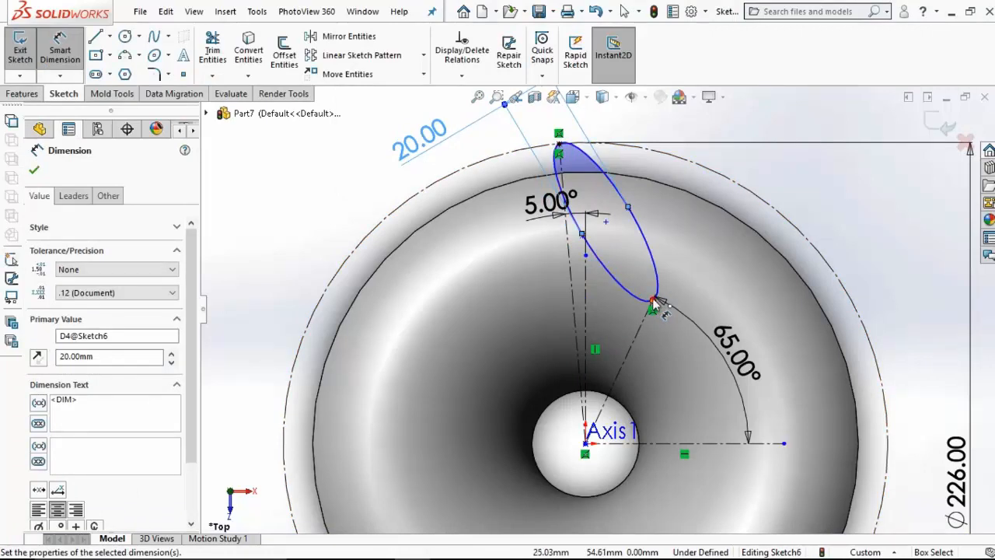
Step: Dimension the ellipse's major axis as 80 mm between its two end points
left_click(655, 302)
left_click(558, 144)
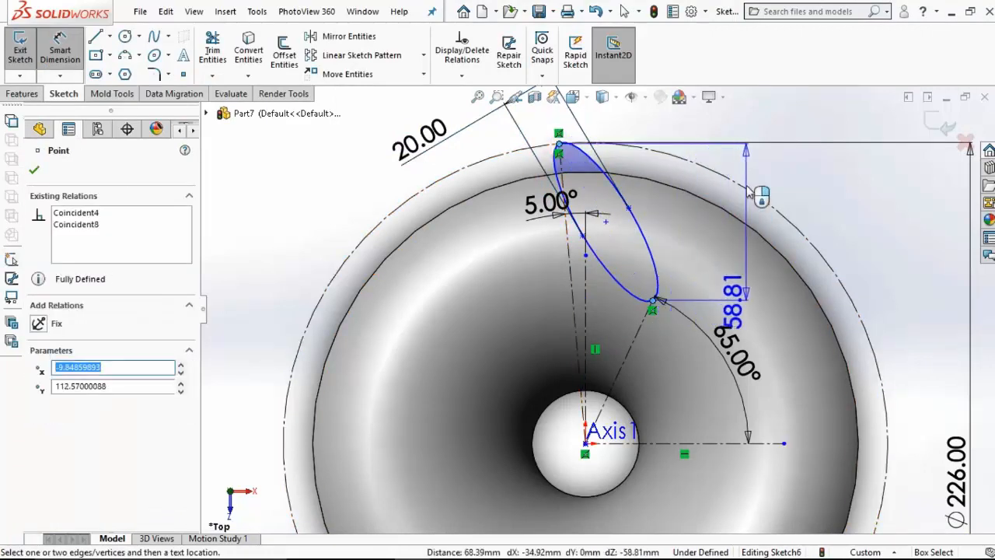
left_click(709, 109)
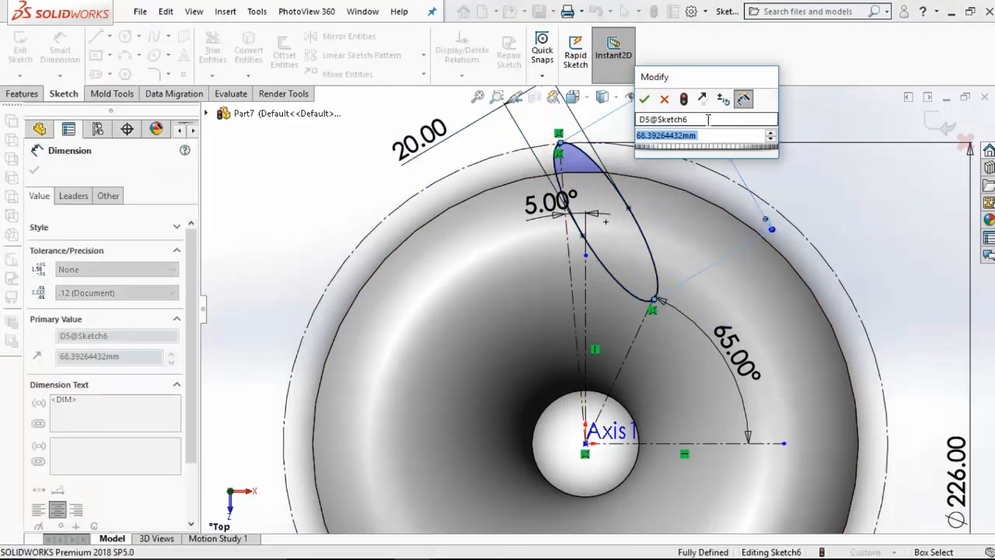
type("80")
key("Return")
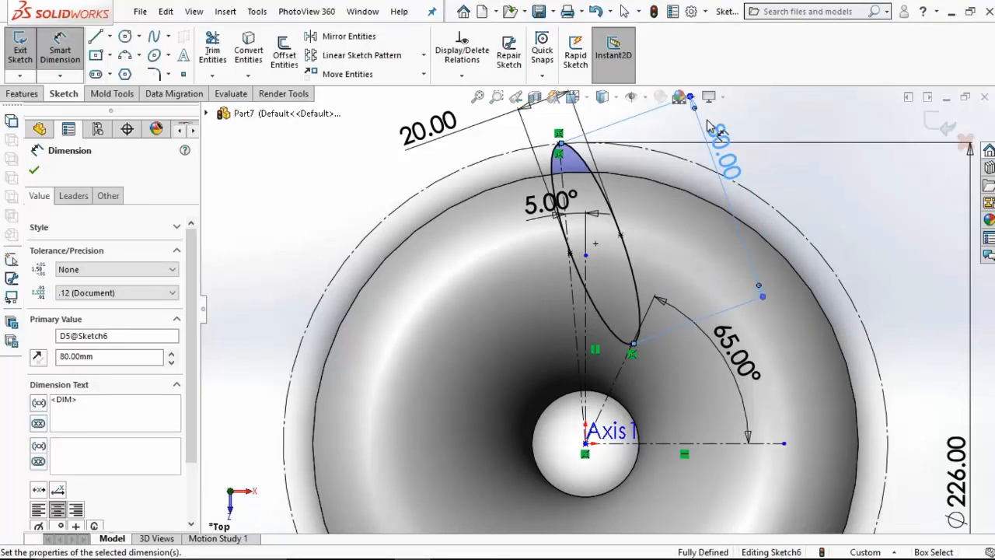
Step: Change the construction circle's diameter to 265 mm
scroll(787, 285, "up", 3)
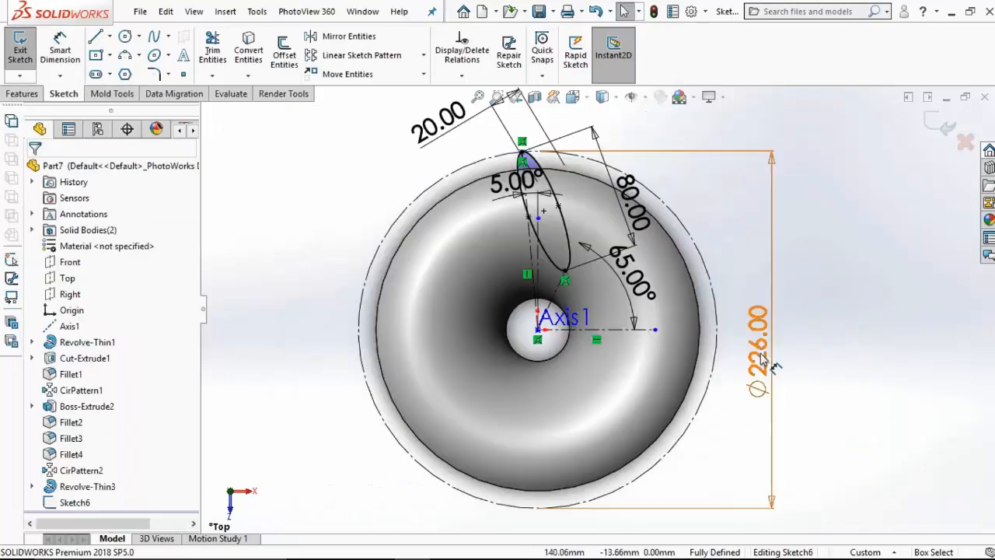
left_click(765, 359)
double_click(760, 354)
type("265")
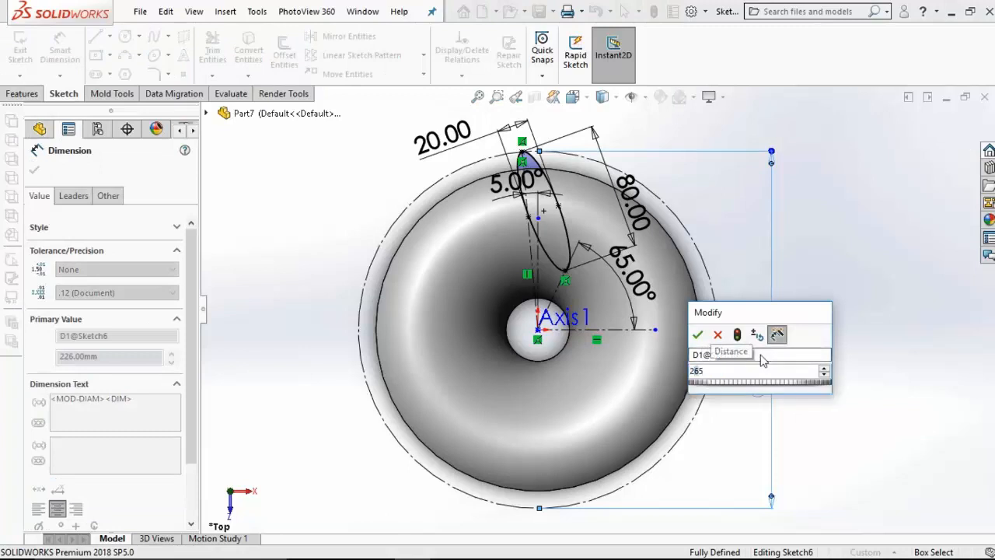
key("Return")
scroll(762, 361, "up", 2)
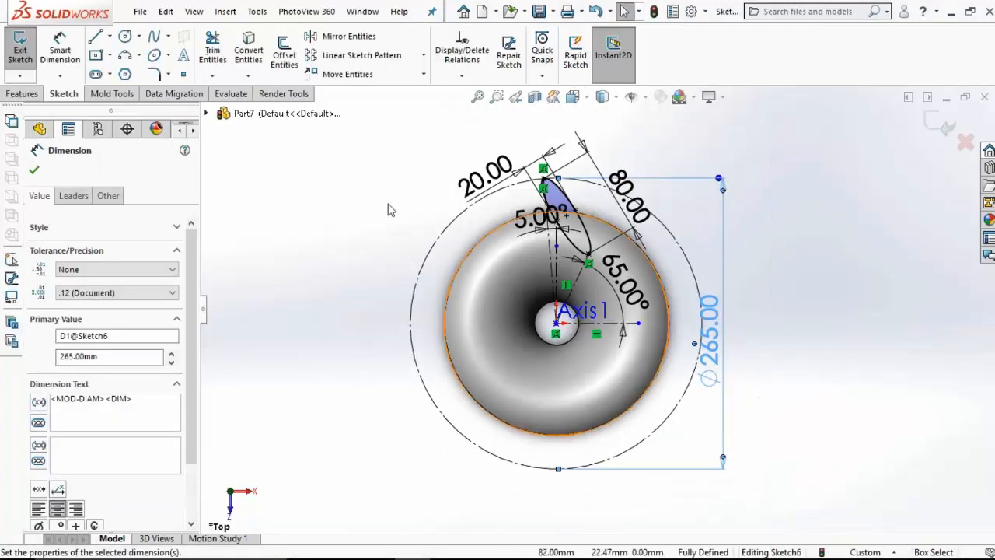
Step: Cut-extrude the ellipse sketch through the flared body with the Up To Next end condition and the direction reversed
left_click(17, 93)
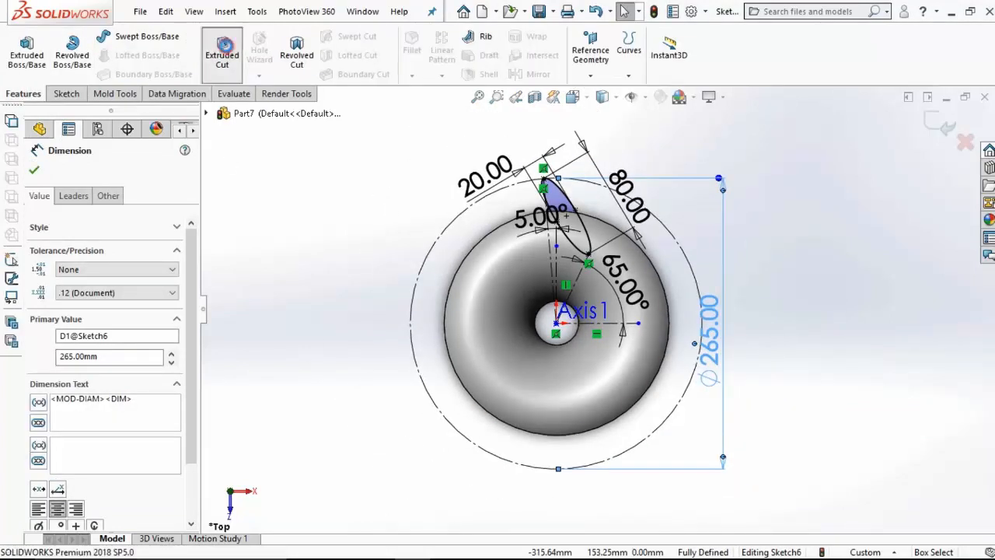
left_click(223, 48)
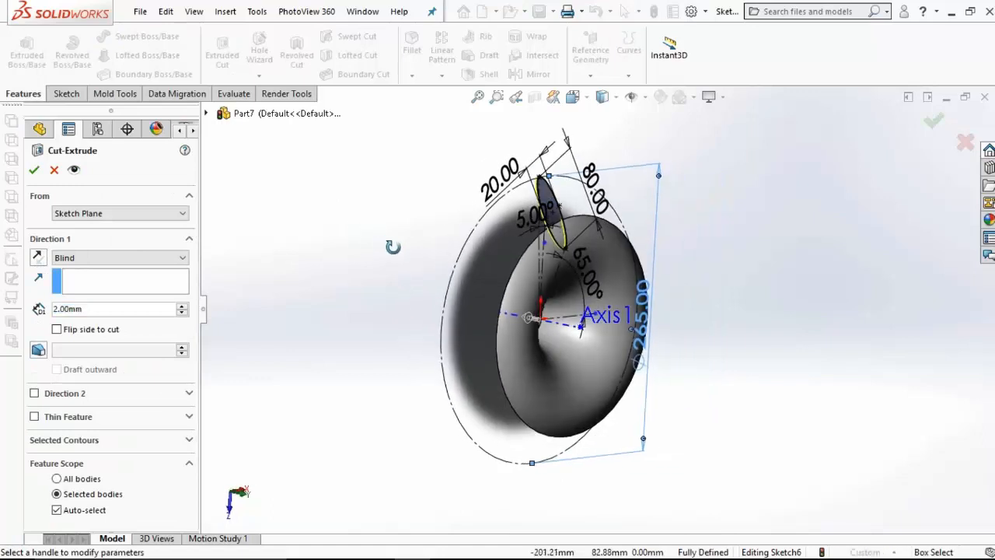
left_click(118, 258)
left_click(89, 299)
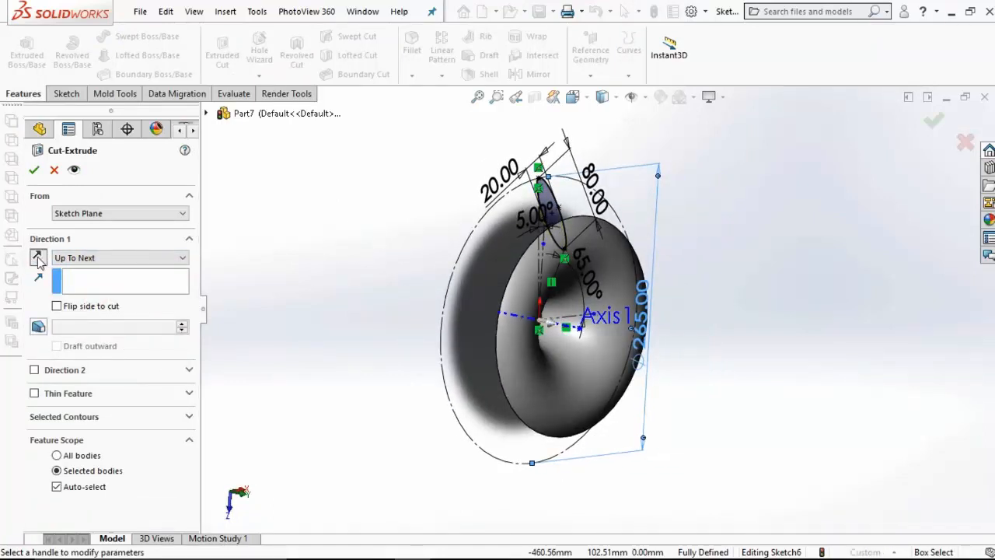
left_click(33, 171)
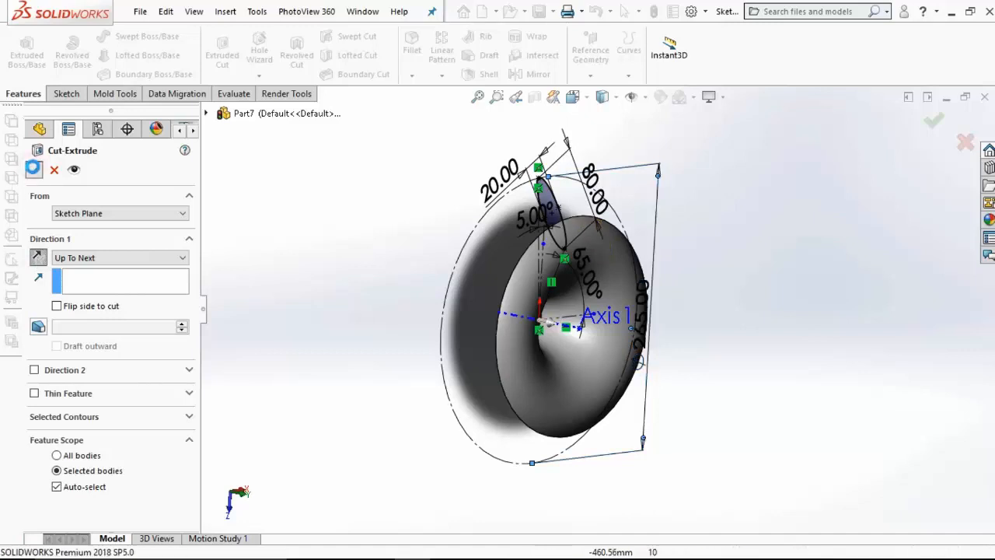
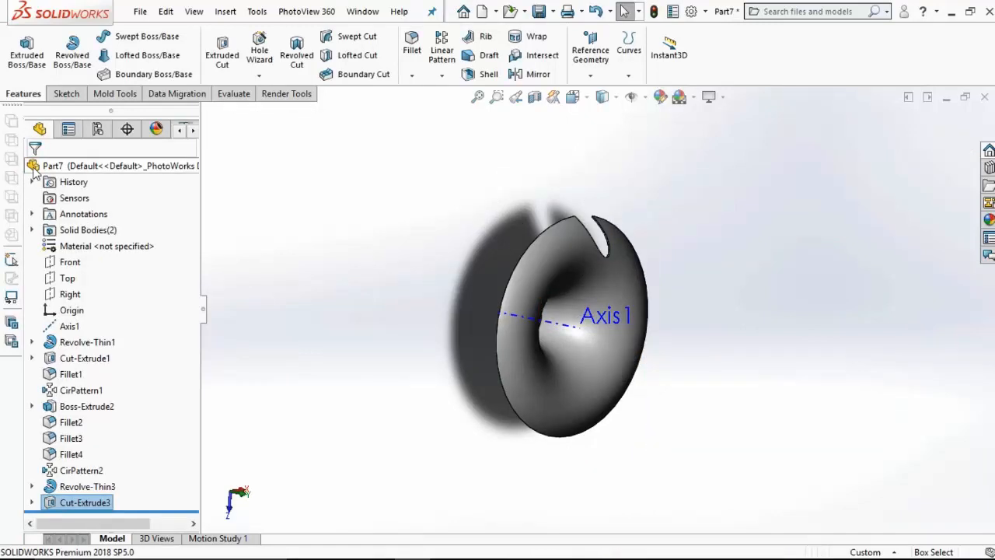
Step: Start a sketch on the Top plane, viewed from above, and draw a construction circle of about 65 mm radius centred on the origin
left_click(68, 277)
left_click(78, 257)
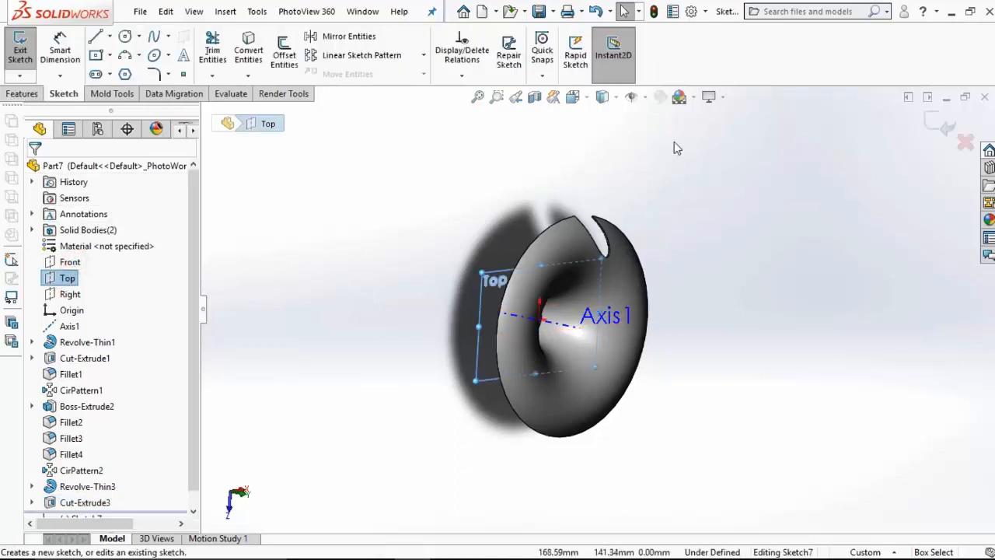
left_click(583, 99)
left_click(624, 147)
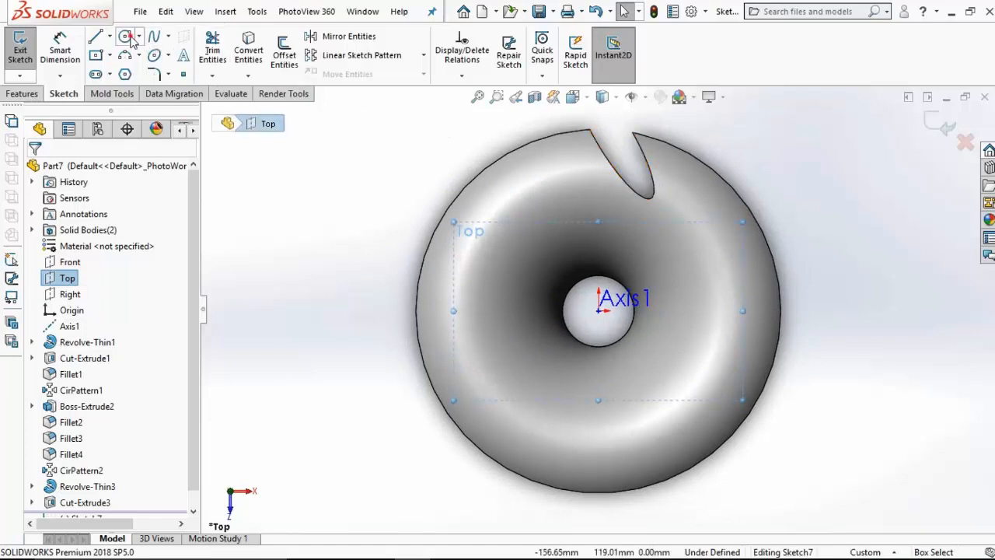
left_click(126, 37)
left_click(599, 310)
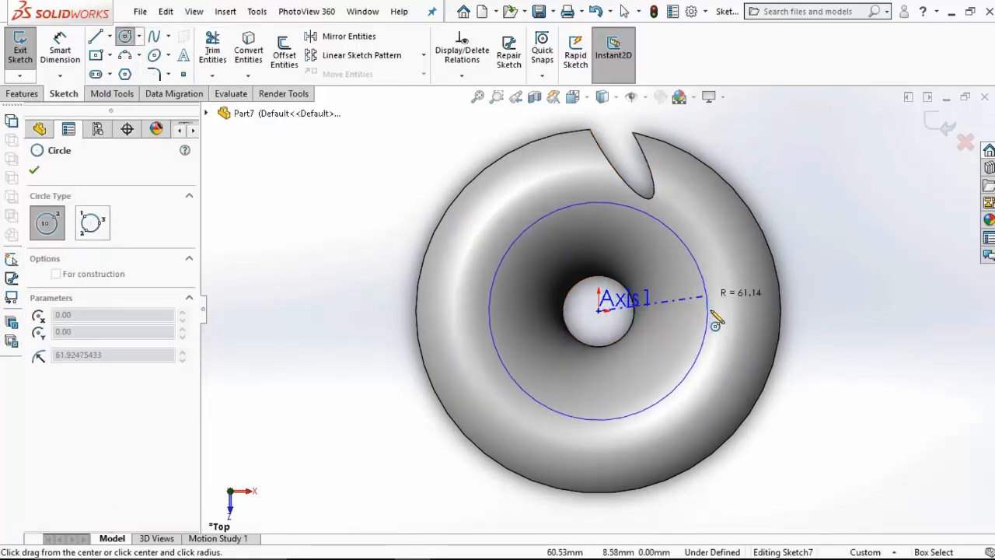
left_click(713, 311)
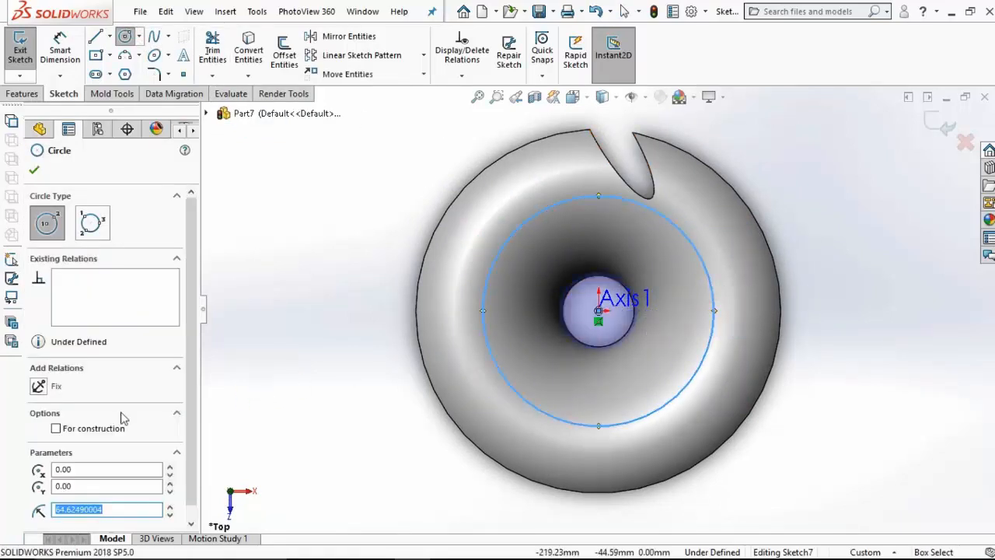
left_click(64, 433)
Step: Dimension the construction circle's diameter as 140 mm
left_click(59, 55)
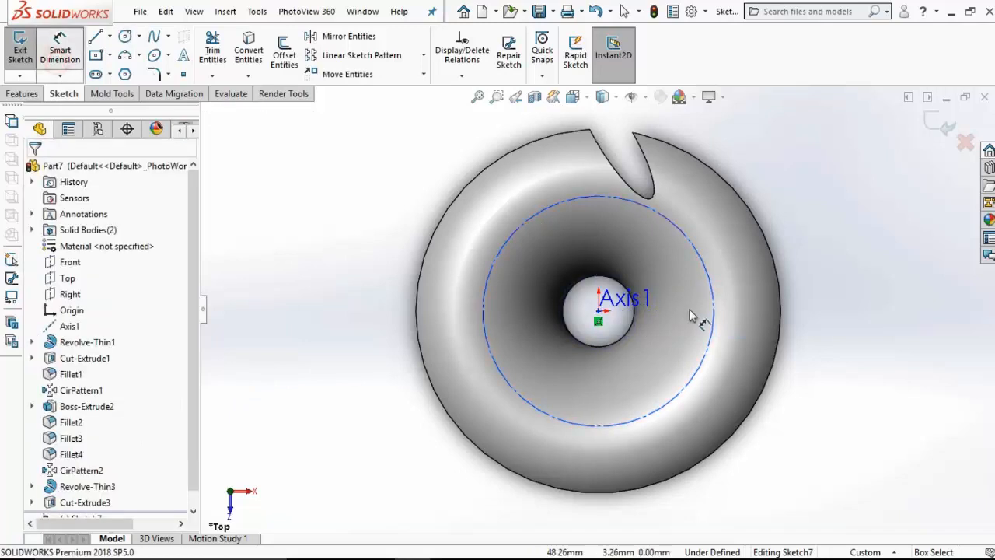
left_click(714, 316)
left_click(840, 319)
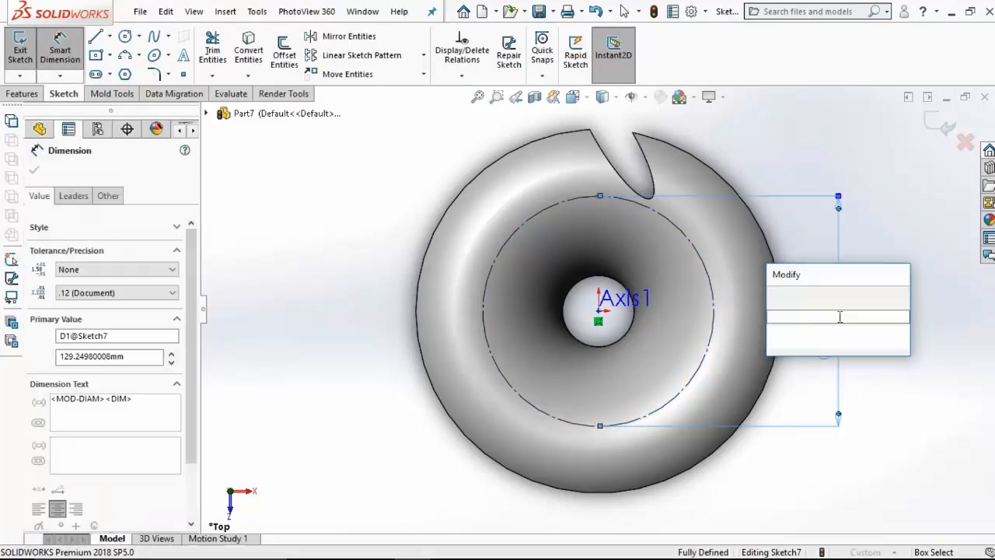
type("140")
key("Return")
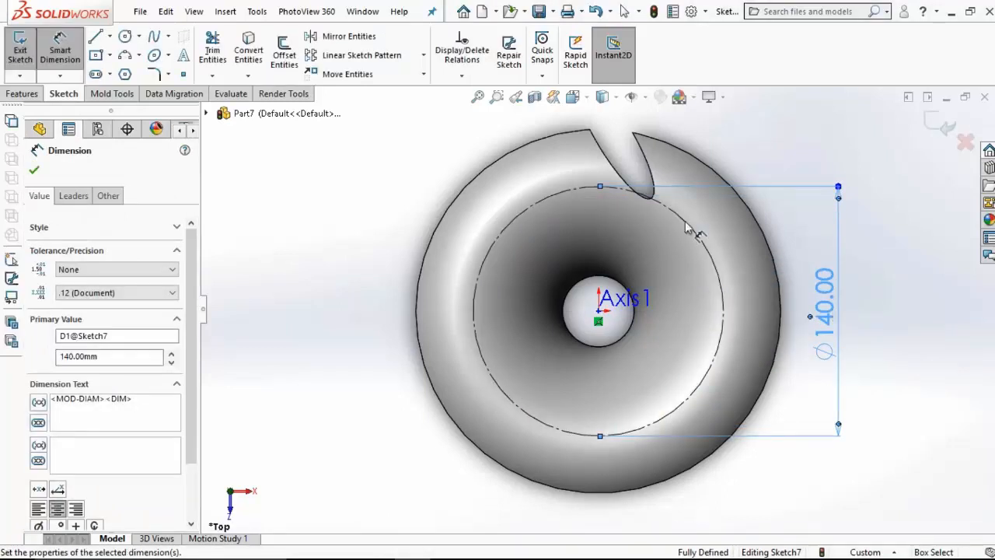
Step: Draw two centerlines from the origin inside the circle: a 45-degree diagonal about 43 mm long and a horizontal one
left_click(110, 36)
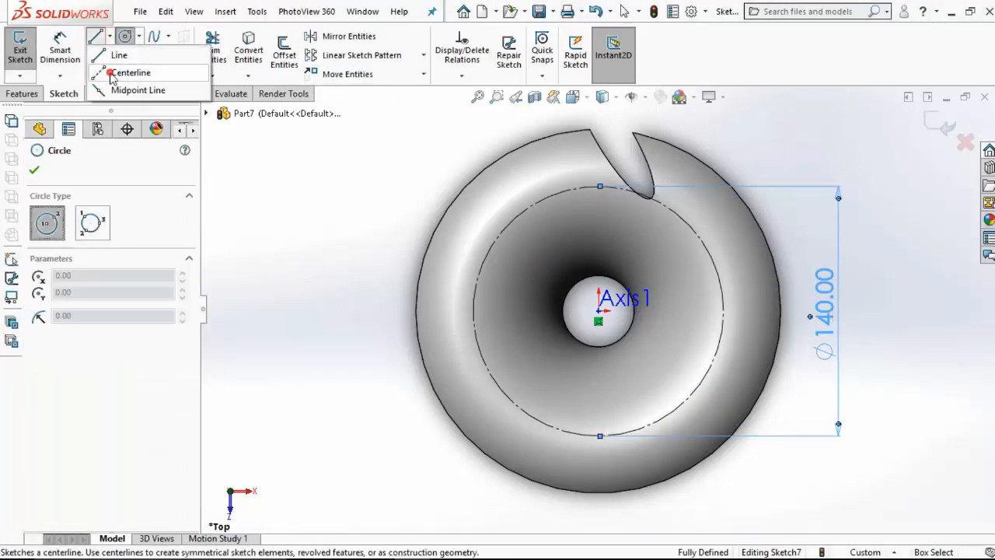
left_click(175, 72)
left_click(598, 311)
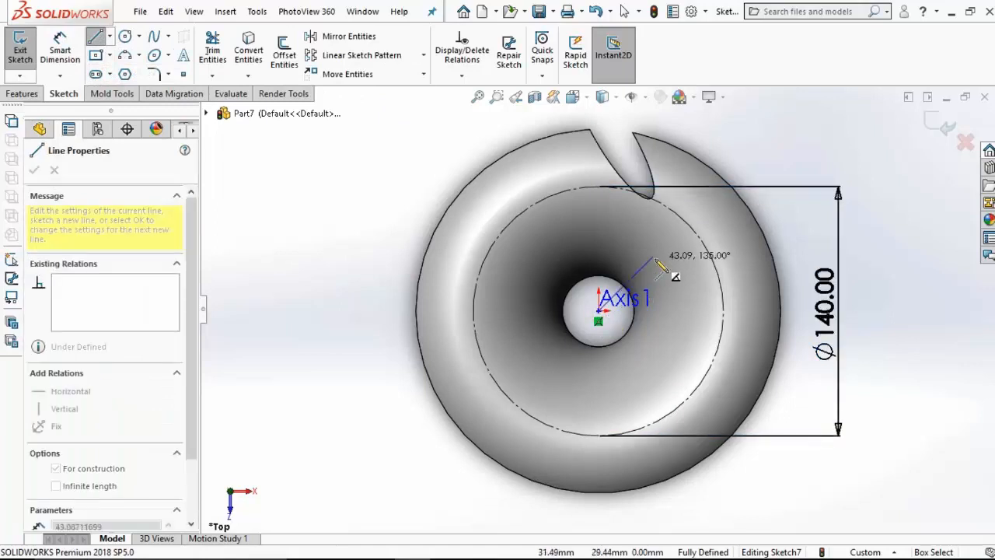
key("Escape")
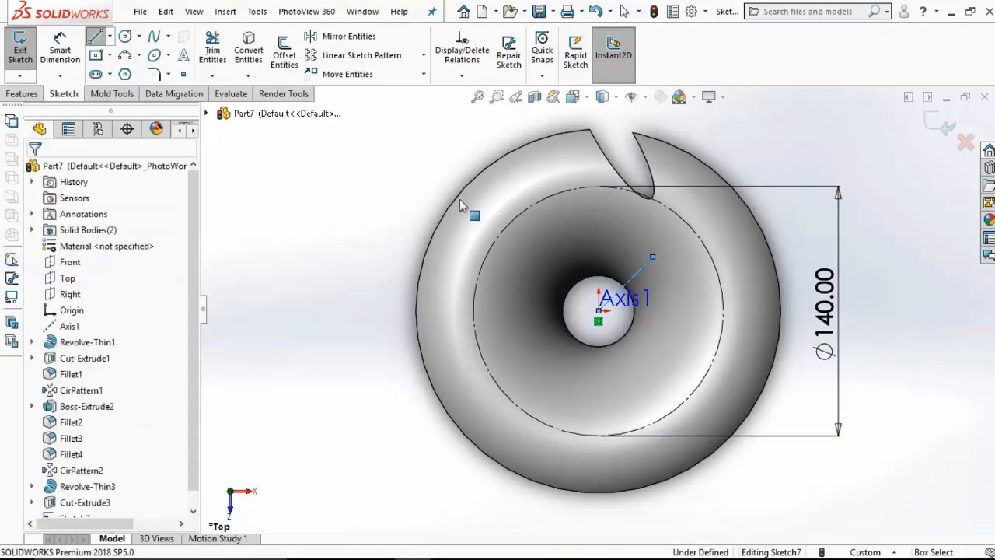
left_click(109, 37)
left_click(140, 69)
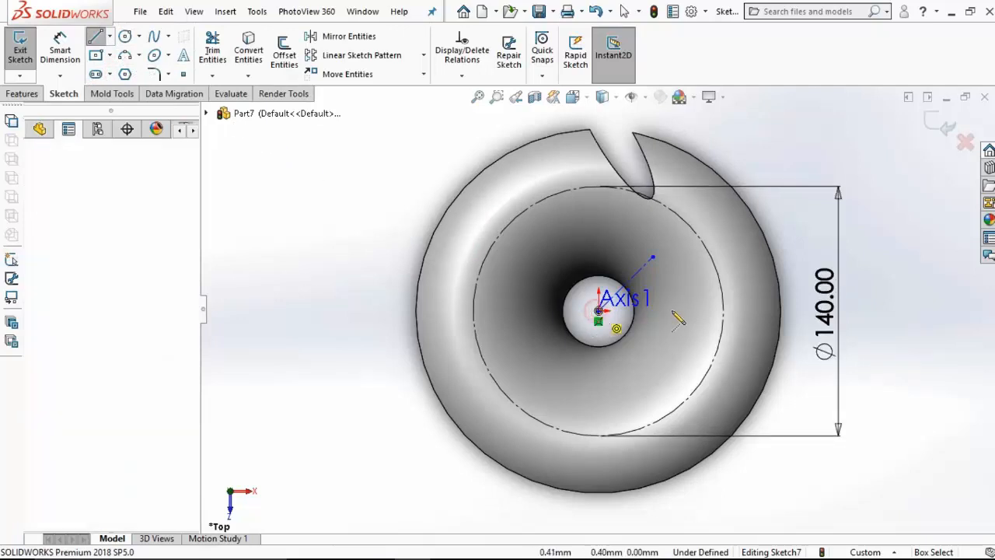
mouse_move(599, 311)
left_mouse_down()
mouse_move(707, 315)
mouse_move(699, 311)
left_mouse_up()
key("Escape")
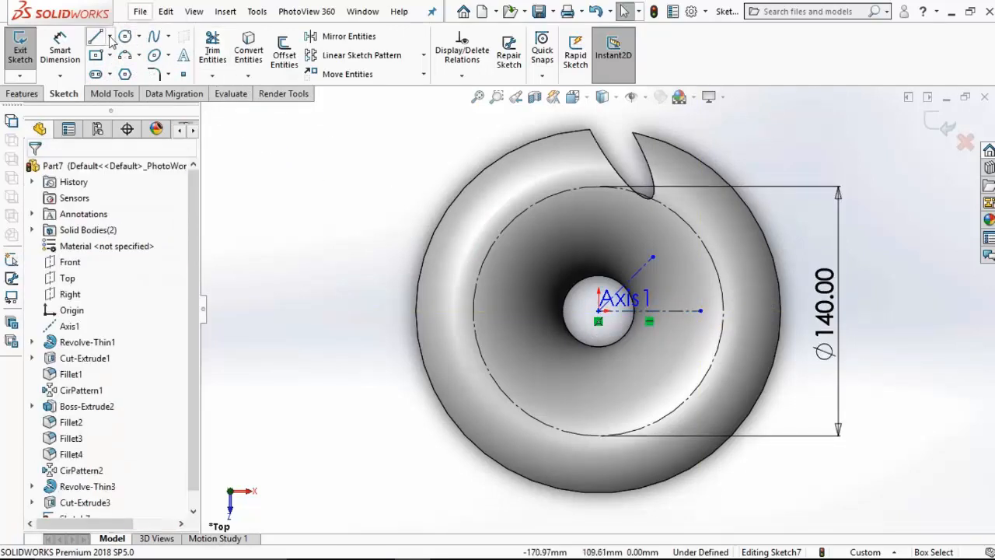
Step: Draw a steep centerline from the origin toward the notch and make its outer end coincident with the construction circle
left_click(110, 36)
left_click(138, 71)
left_click(601, 314)
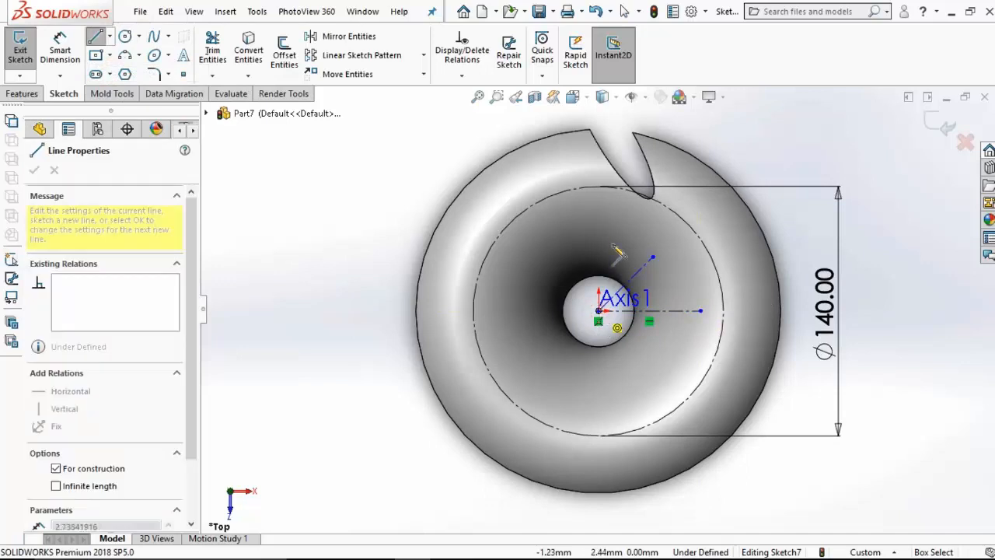
left_click(619, 220)
key("Escape")
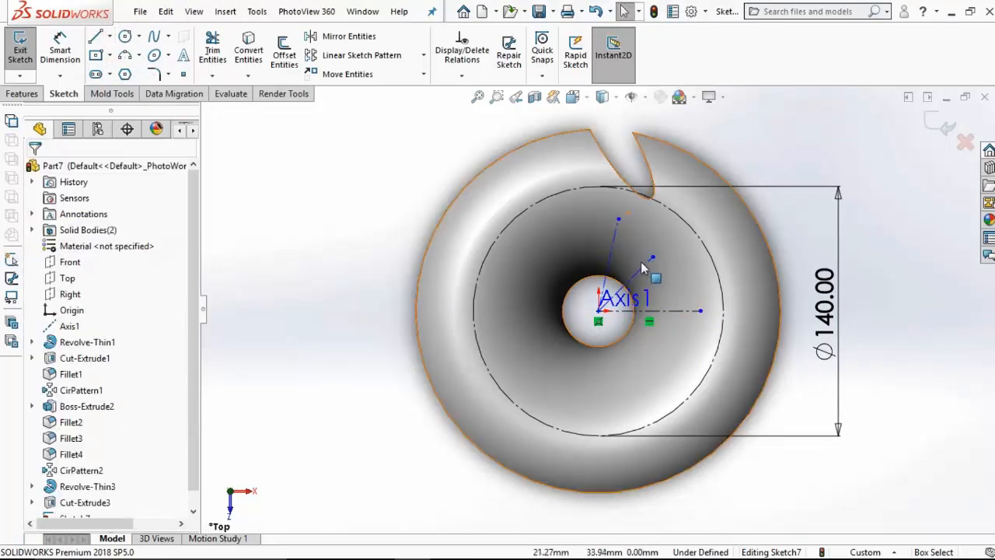
left_click(618, 220)
left_click(614, 188, "ctrl")
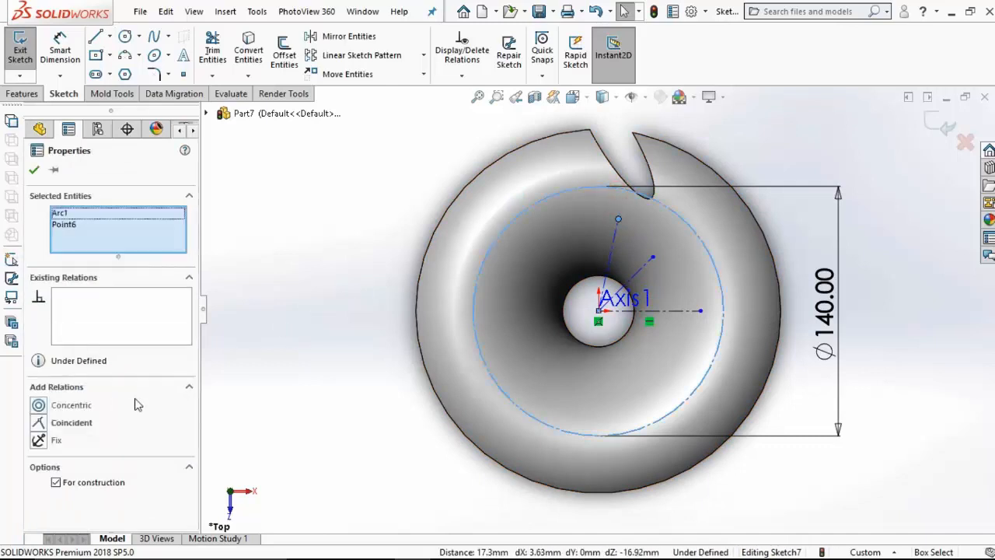
left_click(39, 425)
left_click(218, 358)
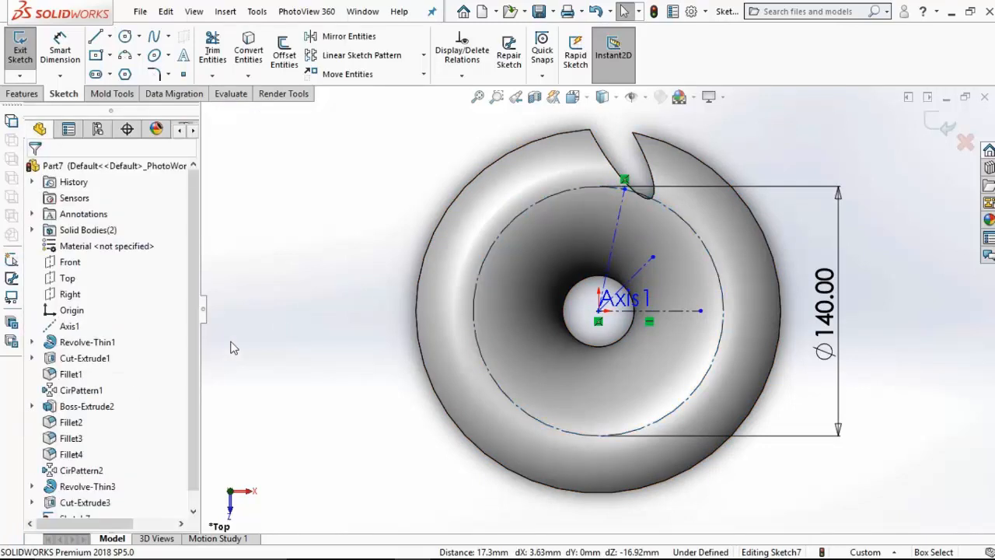
Step: Sketch a narrow ellipse with half-axes of about 31 and 5 mm, its upper tip on the steep centerline's outer end
left_click(153, 56)
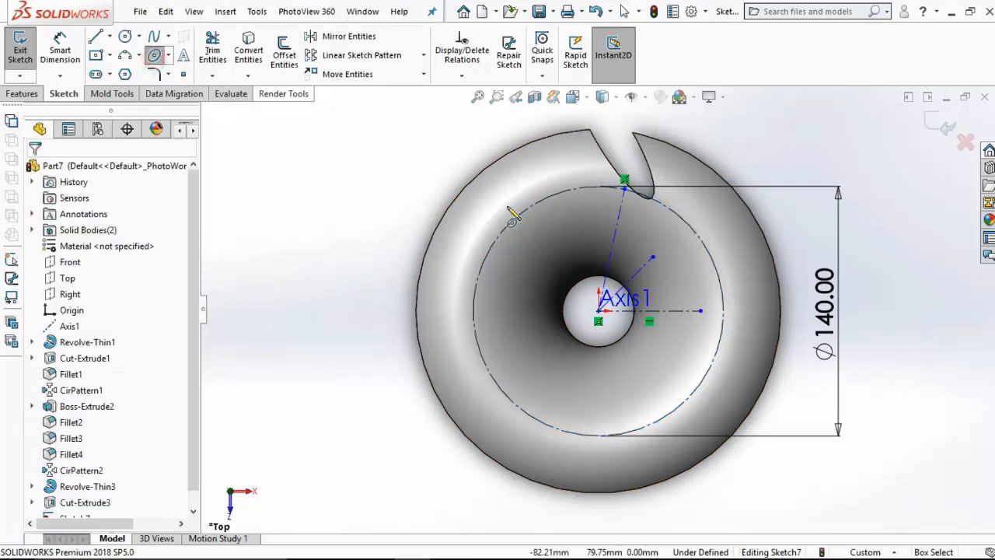
left_click(644, 241)
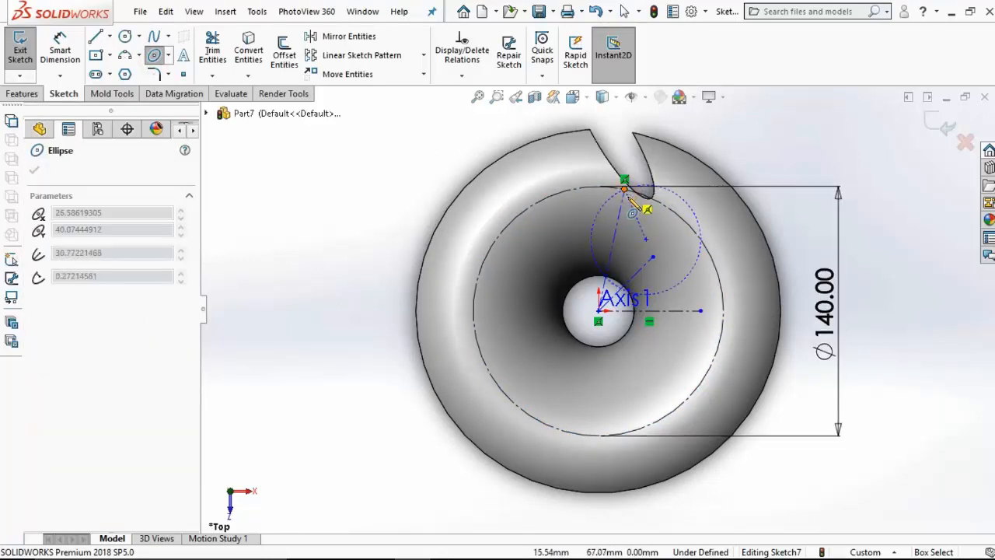
left_click(626, 189)
left_click(651, 226)
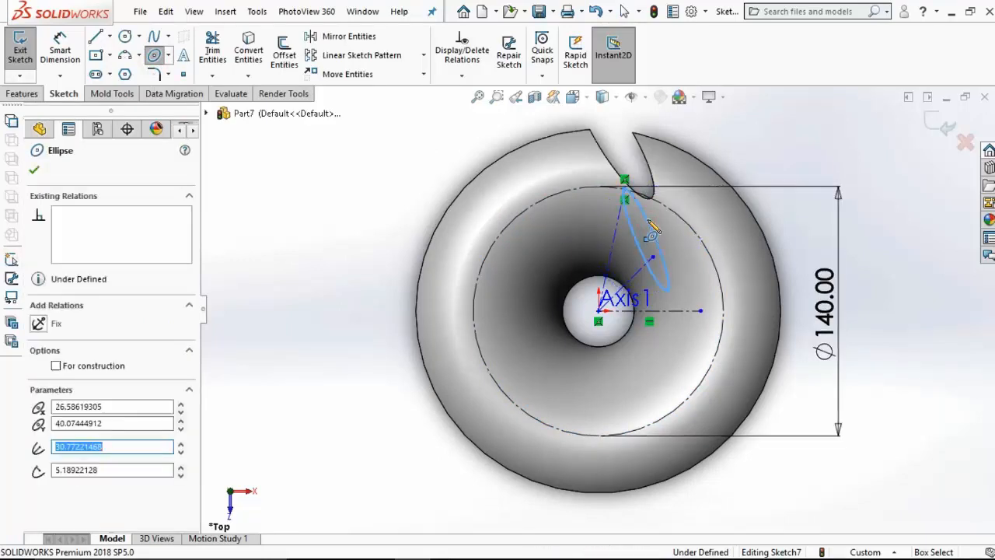
key("Escape")
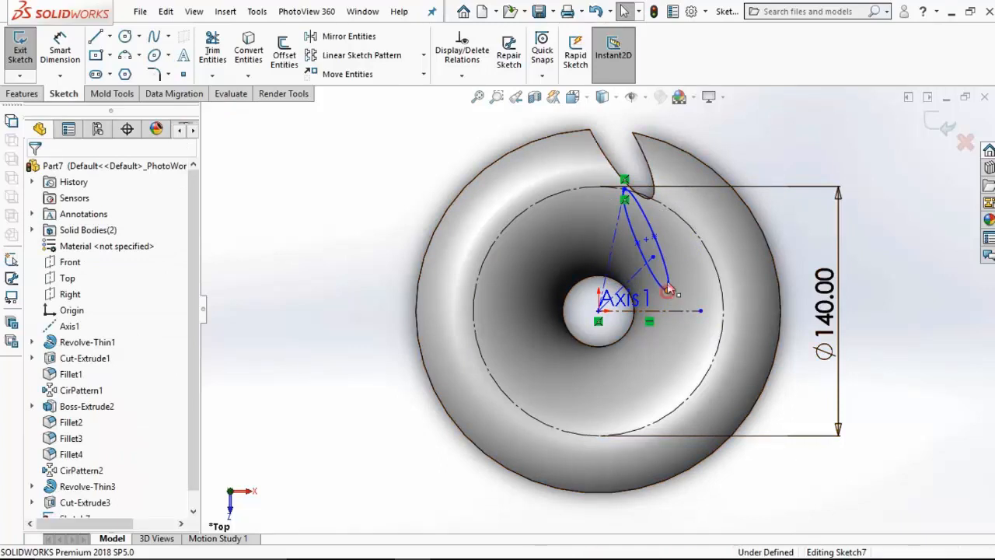
Step: Make the ellipse's lower tip coincident with the outer end of the diagonal centerline
left_click(668, 290)
left_click(652, 257, "ctrl")
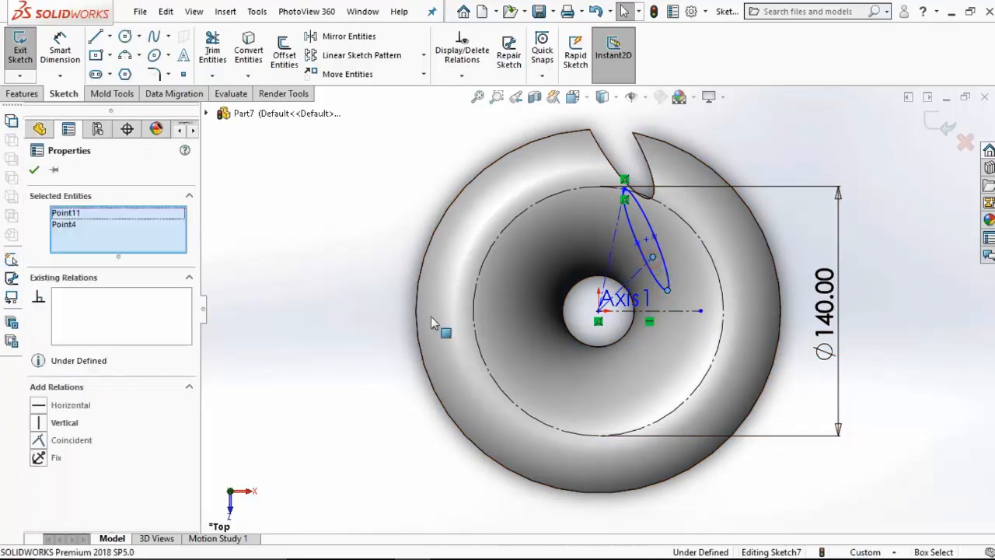
left_click(38, 440)
left_click(626, 265)
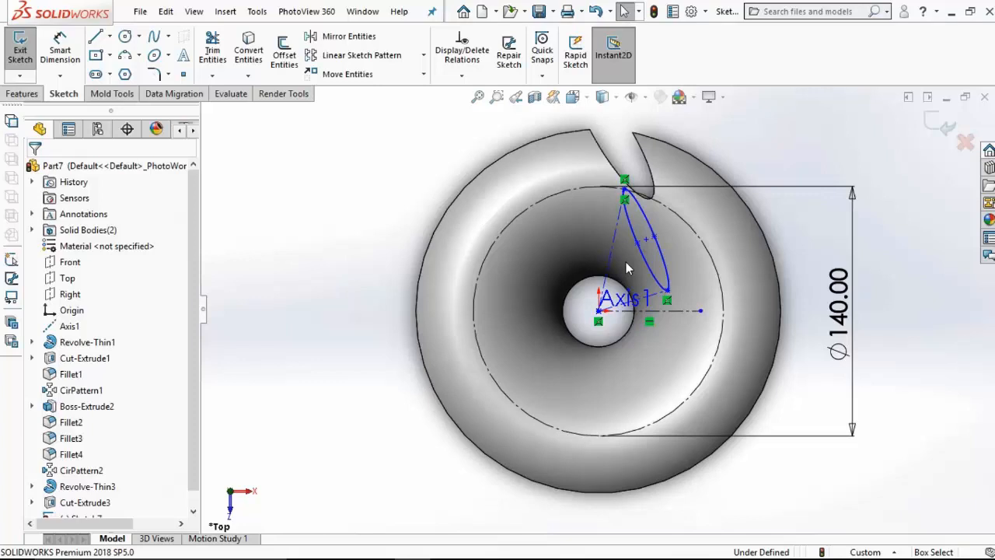
Step: Dimension the ellipse's minor axis as 10 mm between its two side points
left_click(77, 60)
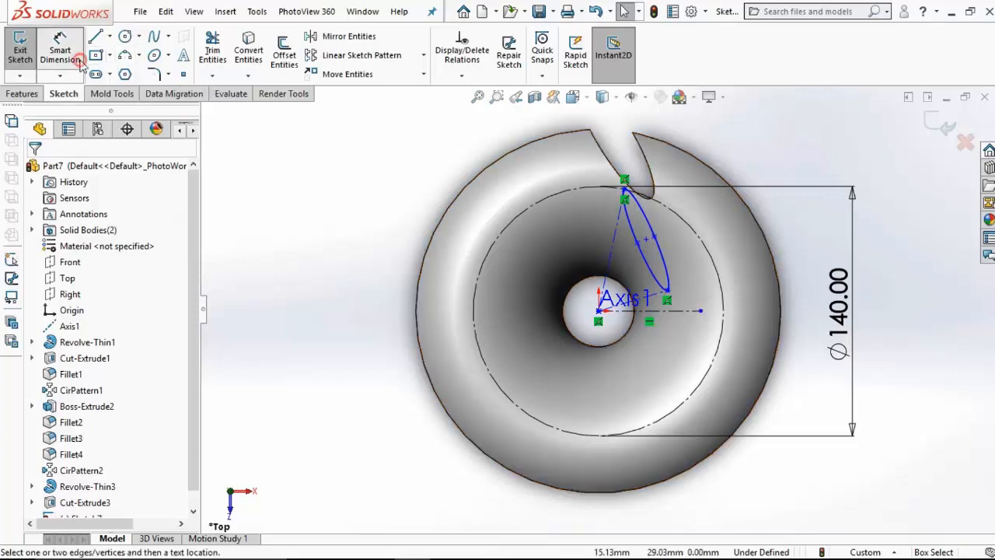
left_click(654, 239)
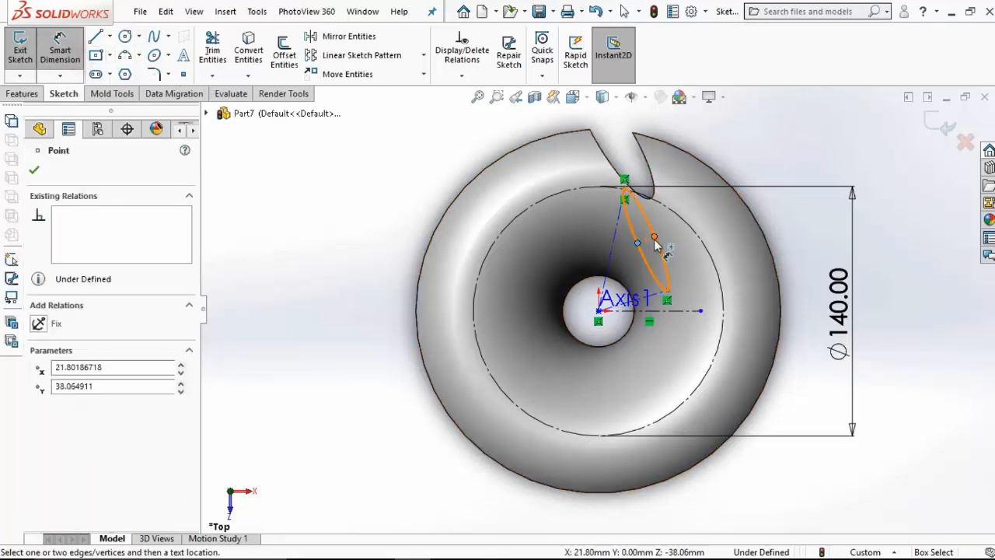
left_click(638, 243)
left_click(676, 354)
type("1")
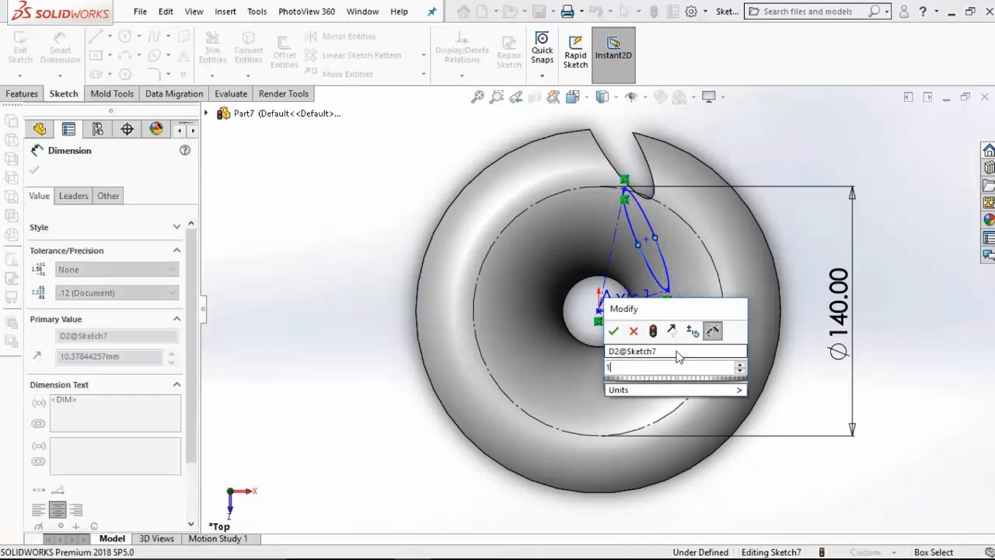
type("0")
key("Return")
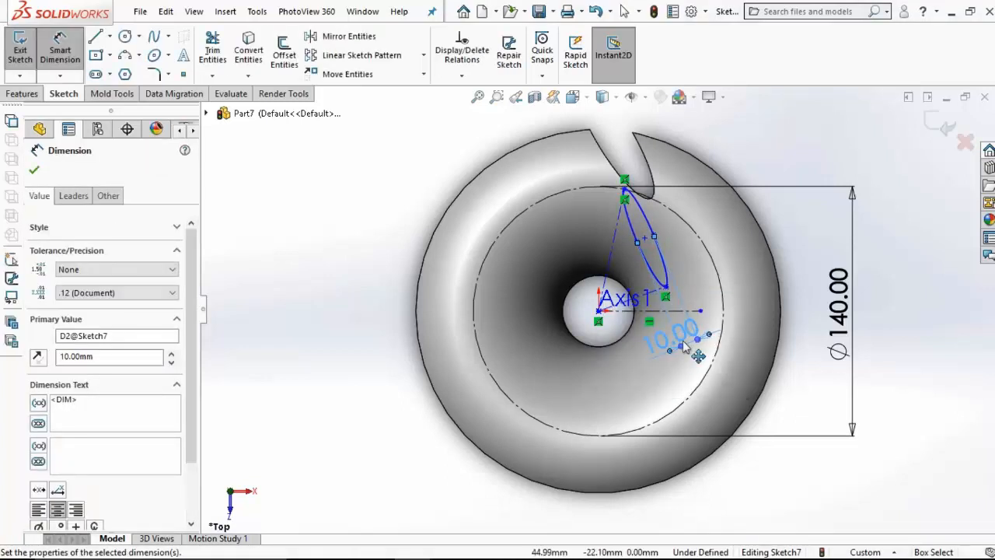
Step: Dimension the ellipse's major axis as 44 mm between its upper and lower tips
left_click(625, 193)
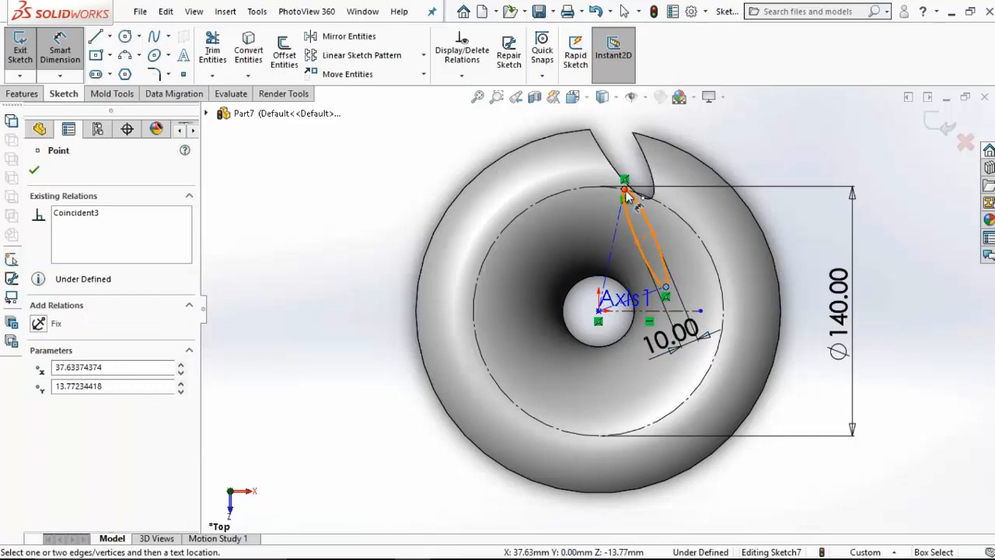
left_click(665, 288)
left_click(517, 333)
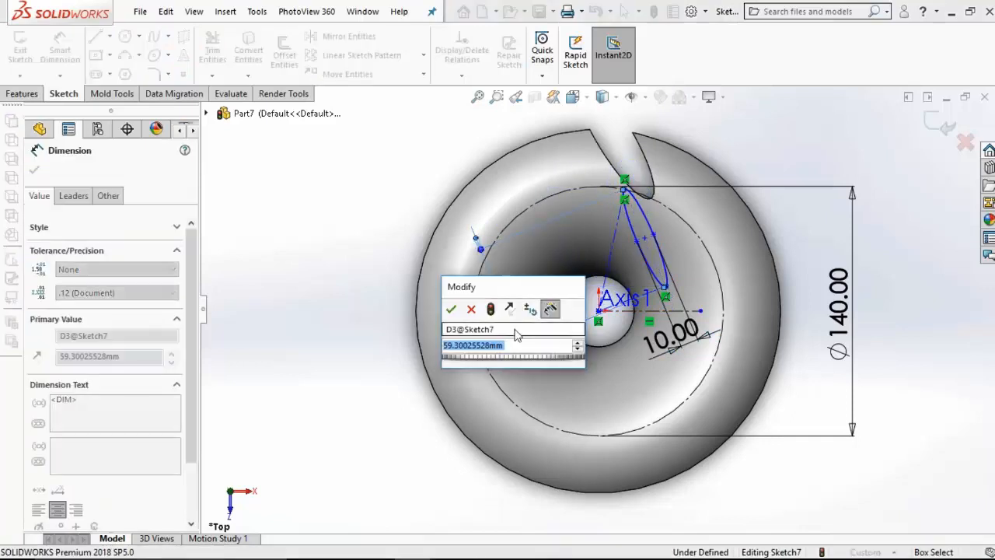
type("44")
key("Return")
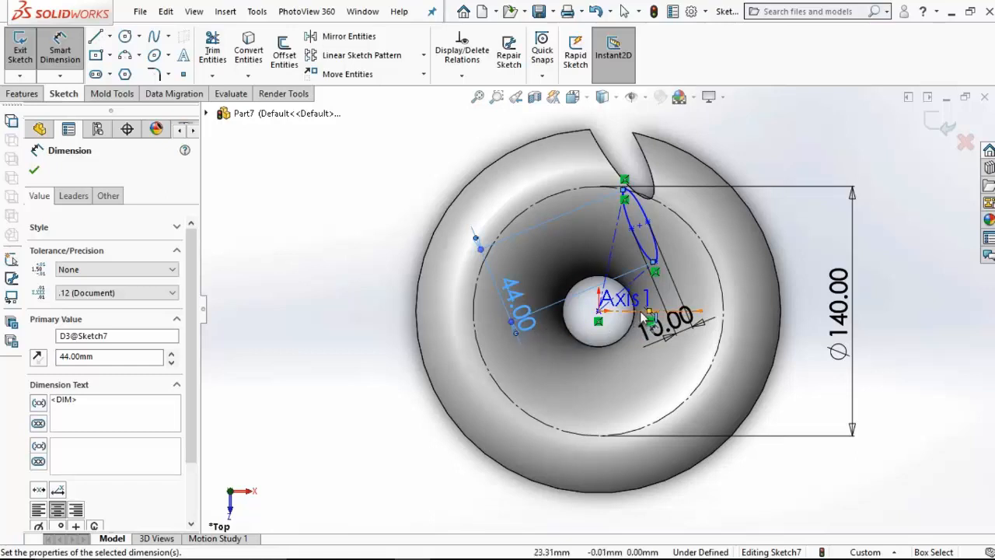
Step: Dimension the angle between the diagonal and the steep centerline as 30 degrees
left_click(636, 276)
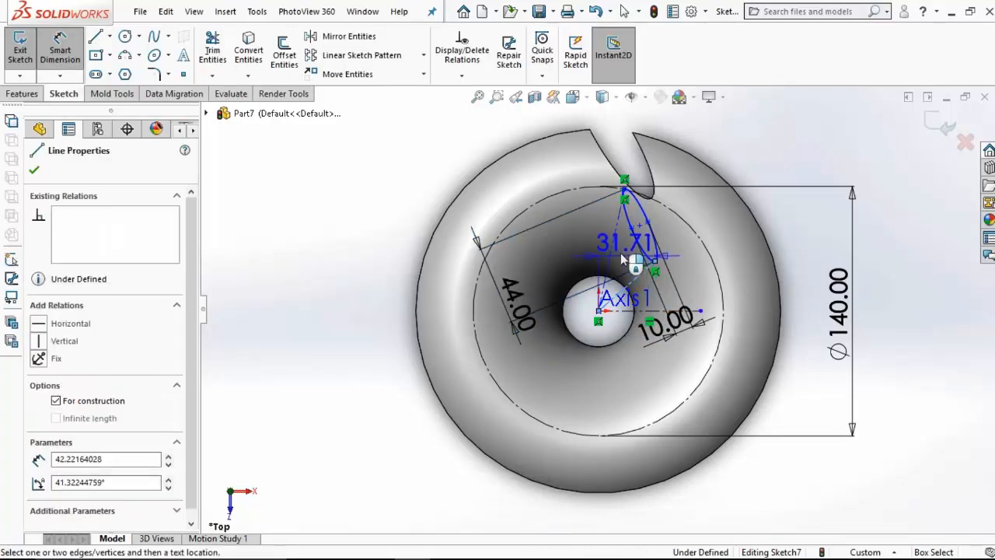
left_click(612, 251)
left_click(628, 264)
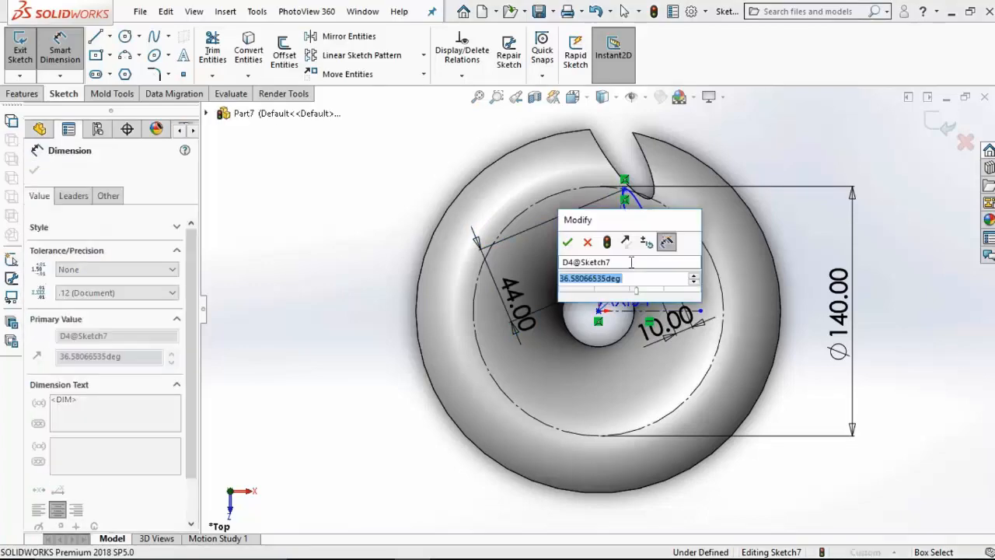
type("30")
key("Return")
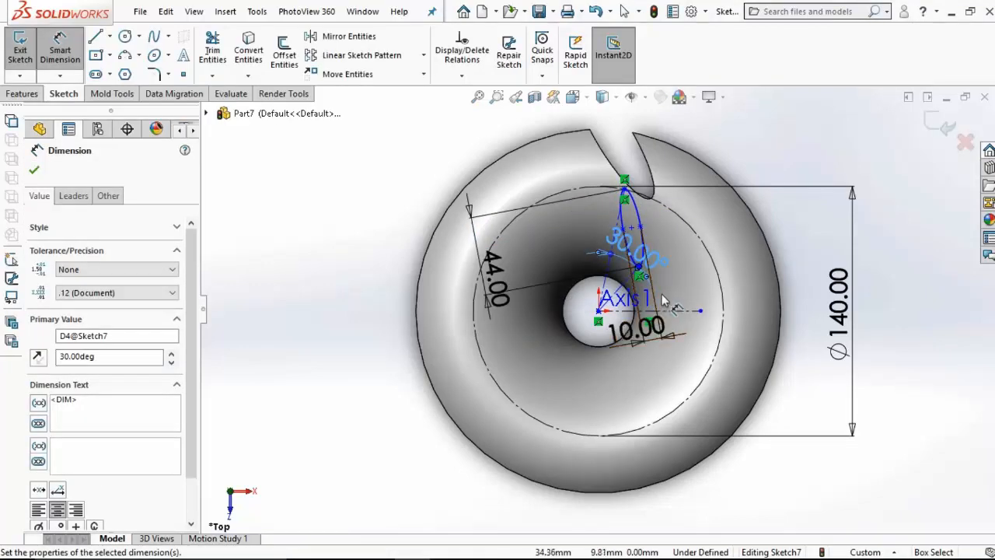
Step: Dimension the angle between the diagonal and the horizontal centerline as 50 degrees
scroll(670, 295, "down", 3)
left_click(570, 284)
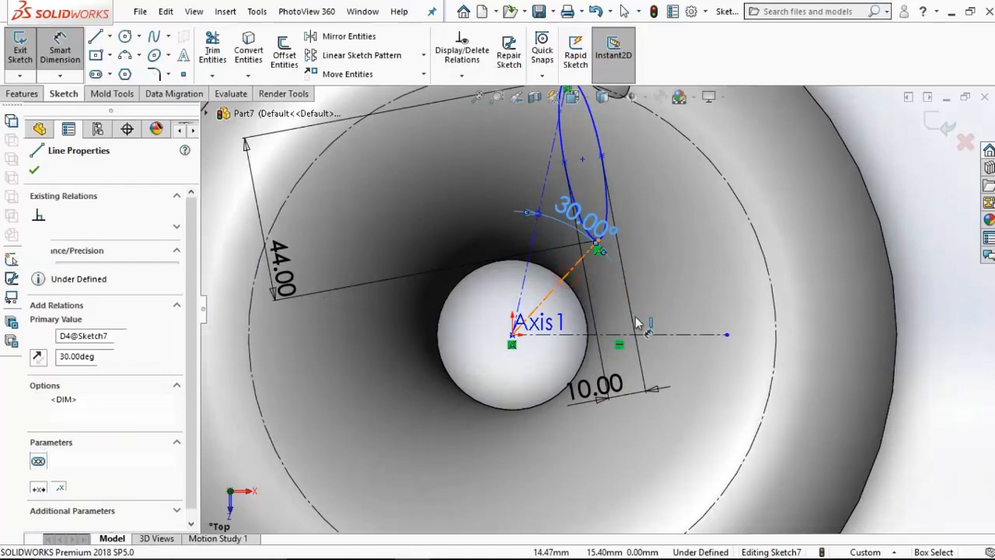
left_click(684, 334)
left_click(678, 311)
type("50")
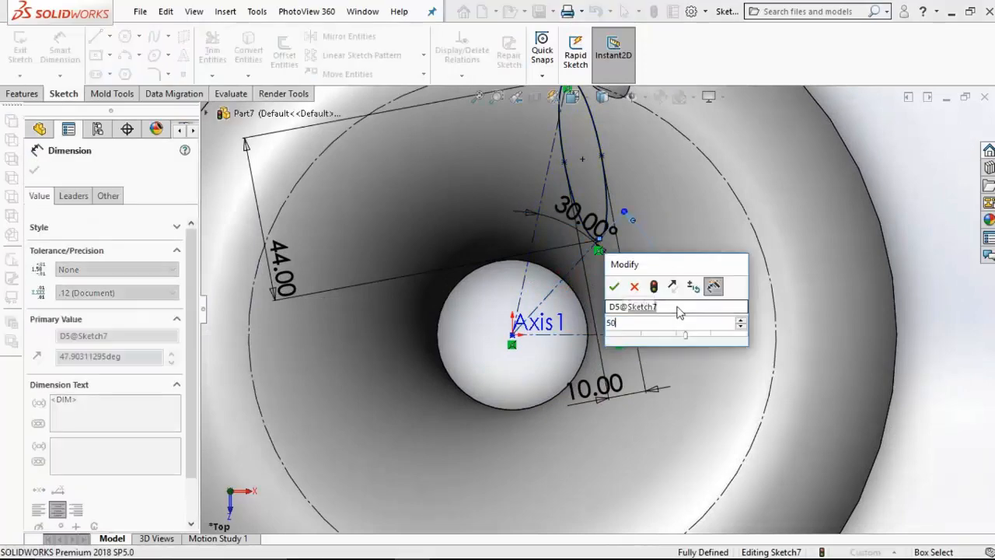
key("Return")
scroll(678, 309, "up", 3)
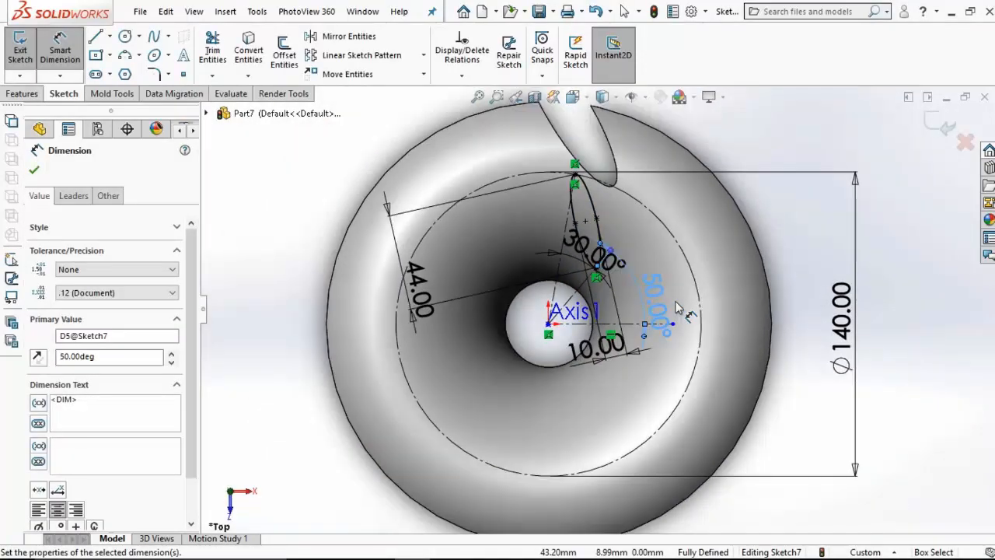
Step: Cut the inner ellipse sketch through the flared body with an extruded cut set to Up To Next
left_click(23, 94)
left_click(222, 52)
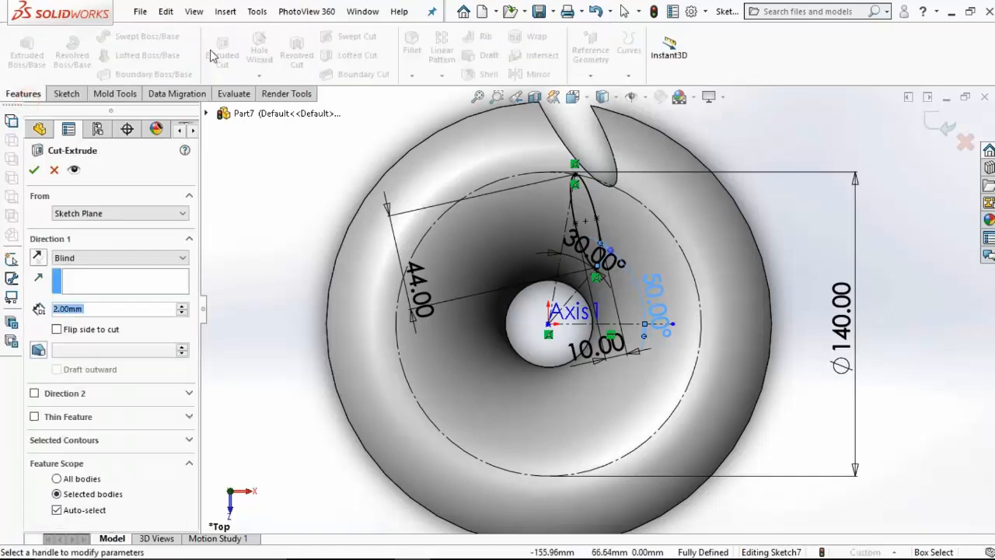
left_click(125, 257)
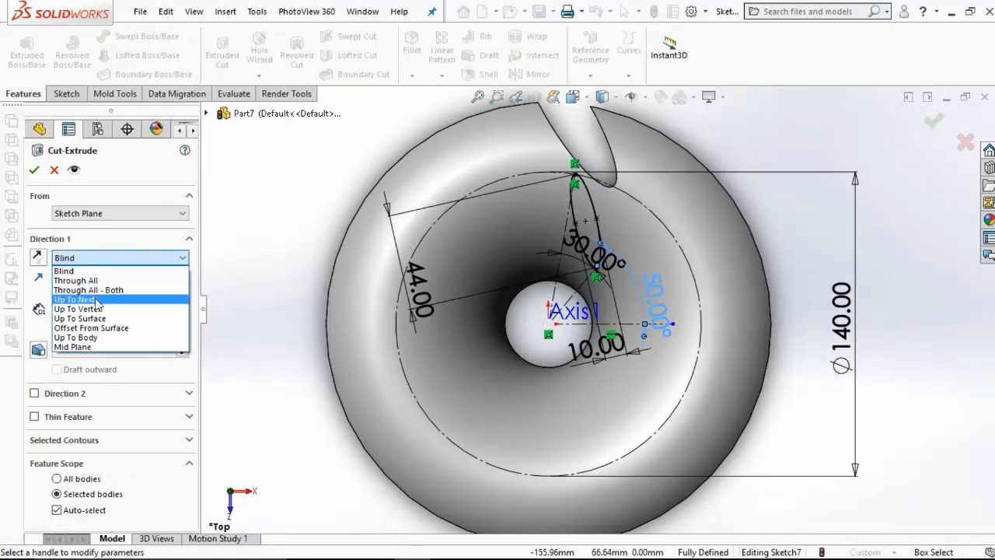
left_click(97, 300)
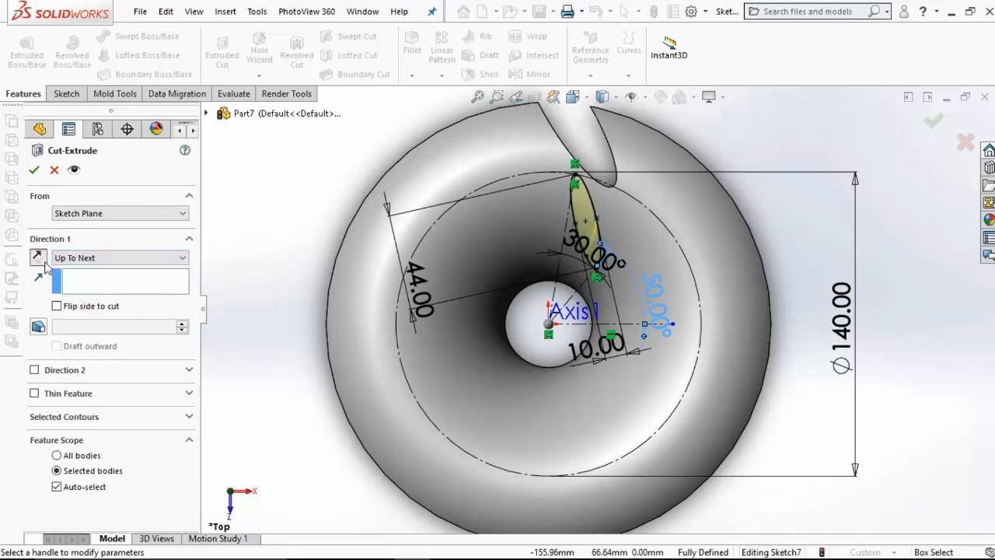
left_click(35, 169)
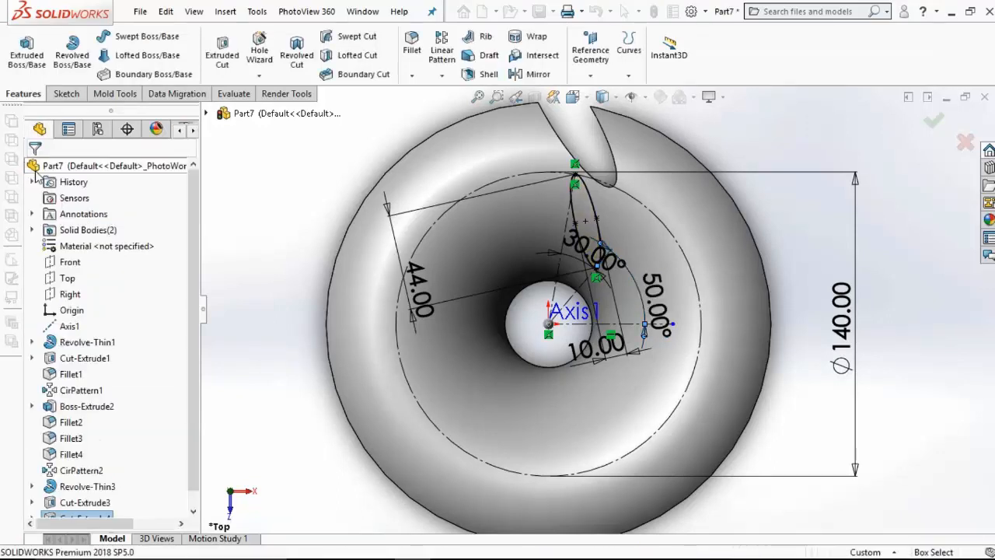
Step: Fillet the edge of the inner elliptical cut with a 1 mm radius
left_click(411, 48)
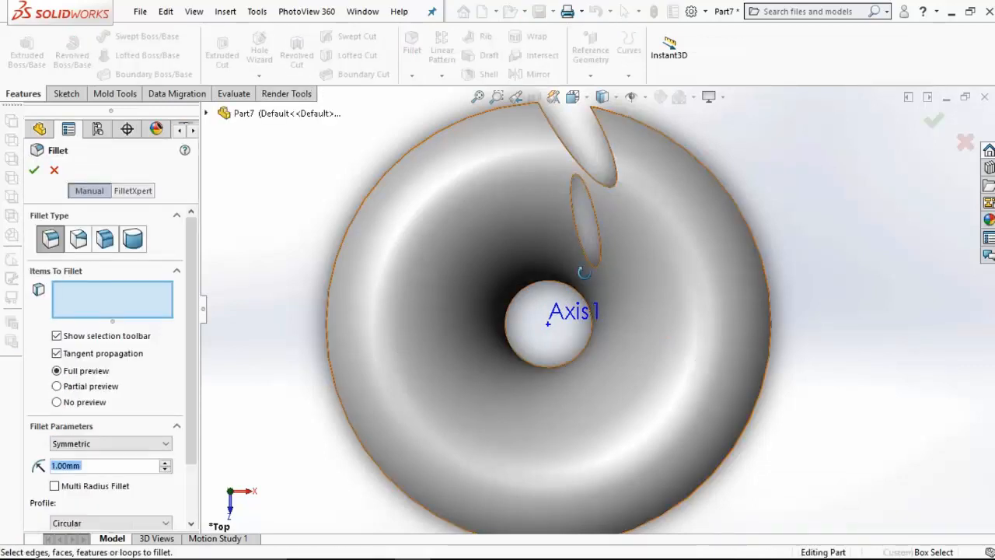
middle_click_drag(581, 271, 613, 266)
scroll(617, 246, "down", 3)
left_click(616, 233)
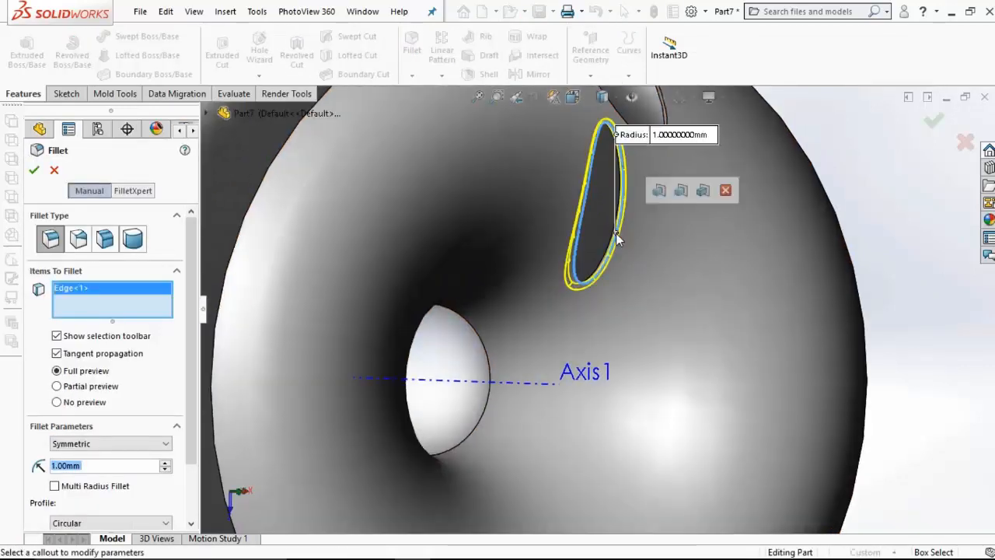
left_click(35, 170)
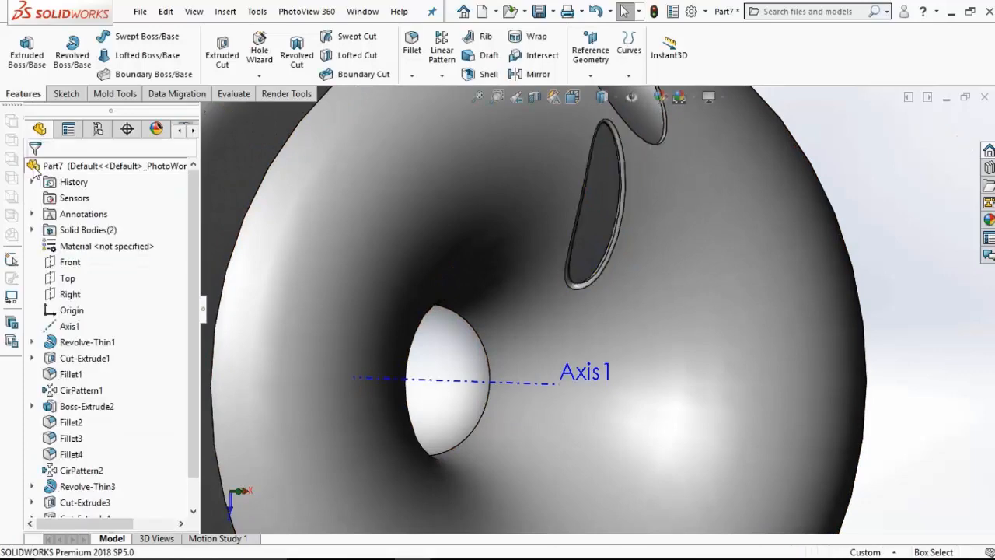
Step: Start a sketch on the Top plane and draw a vertical centerline about 54 mm long upward from the origin
left_click(68, 277)
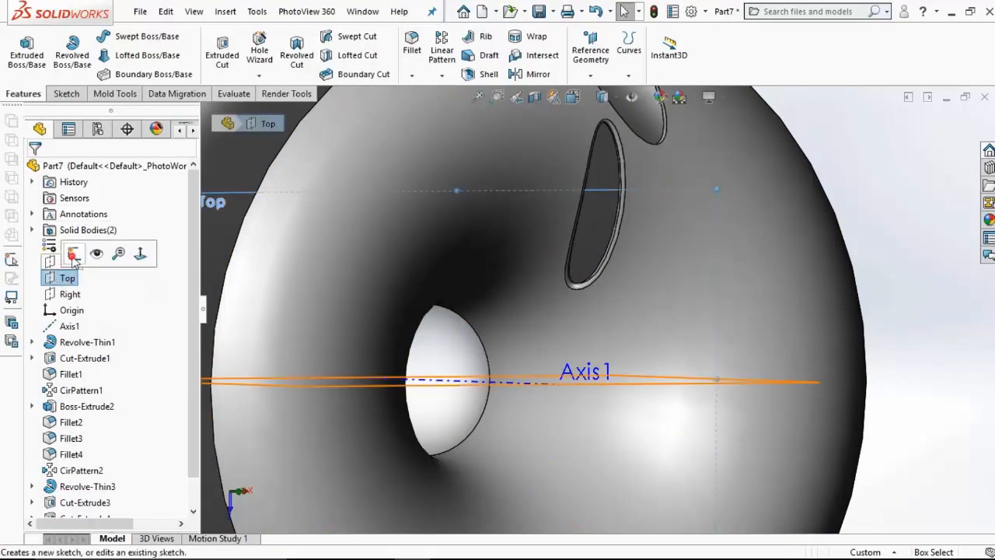
left_click(67, 255)
left_click(572, 96)
left_click(653, 187)
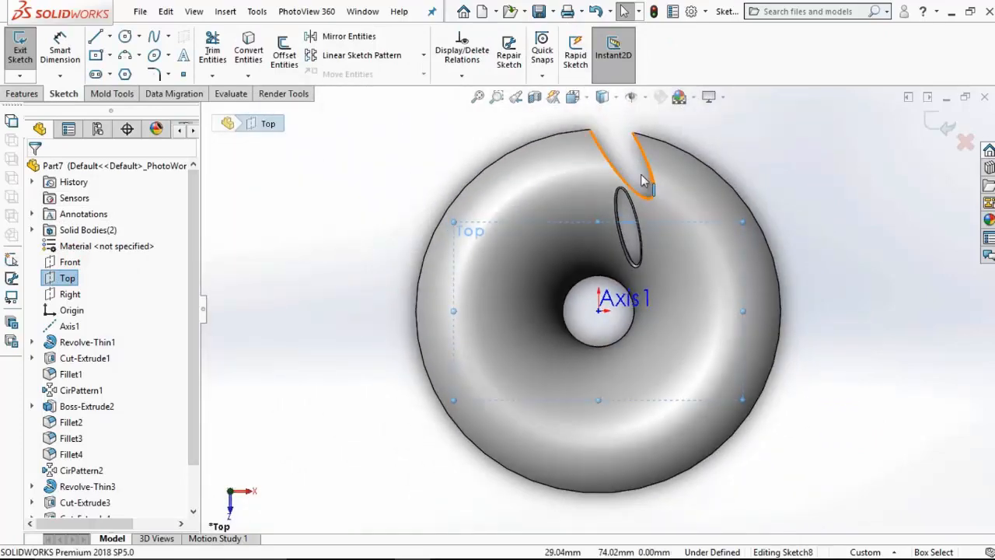
left_click(109, 36)
left_click(132, 69)
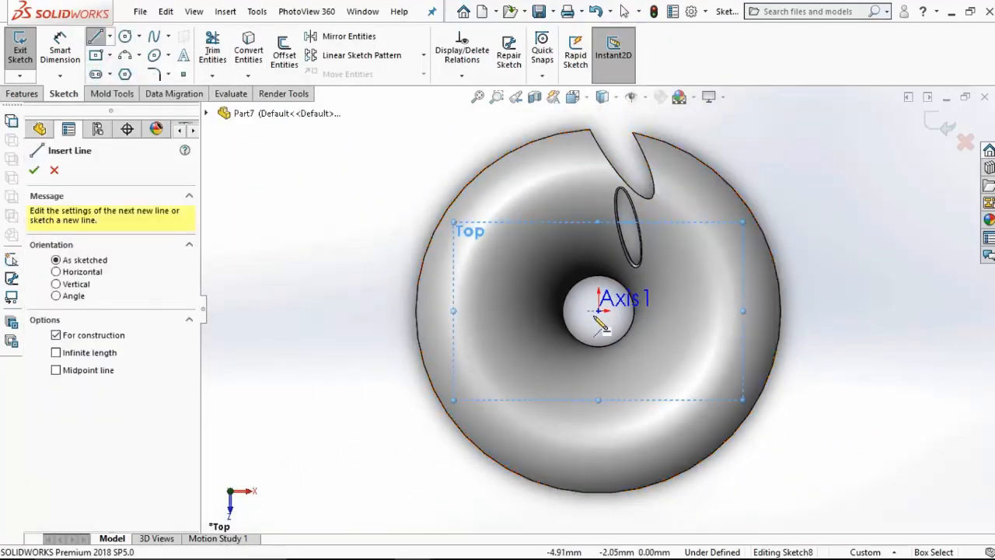
left_click(600, 309)
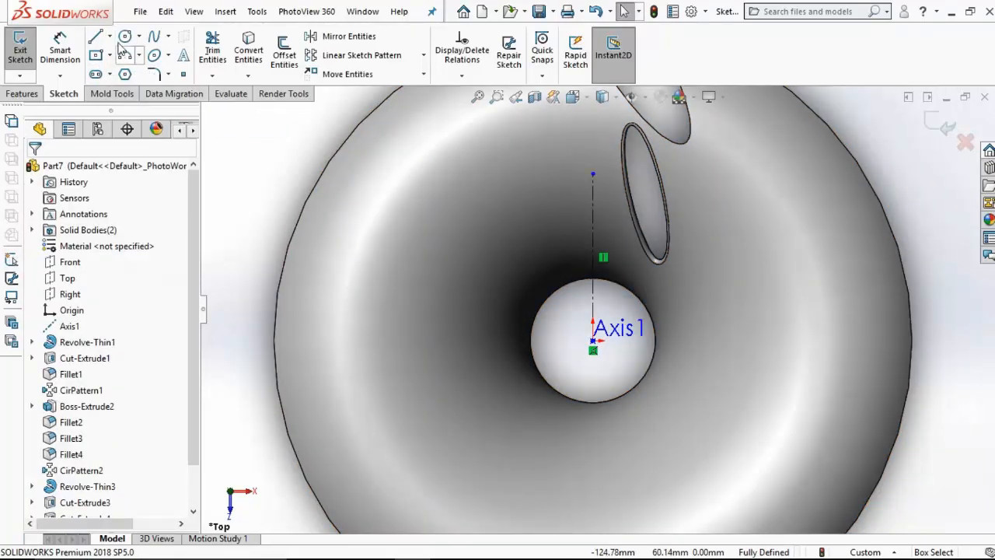
Step: Draw a second centerline about 41 mm long from the origin, leaning slightly toward the inner elliptical cut
left_click(110, 37)
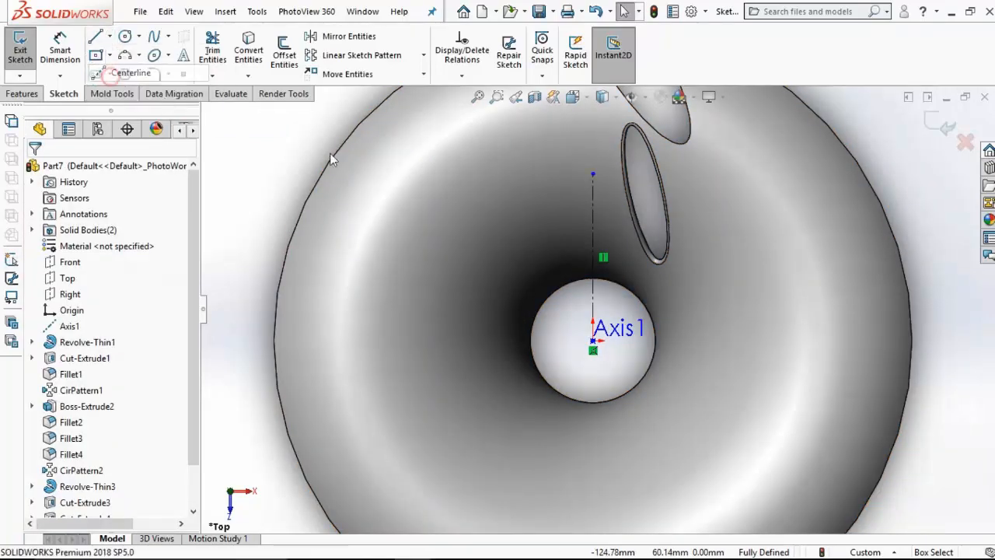
left_click(132, 69)
left_click(593, 342)
left_click(619, 215)
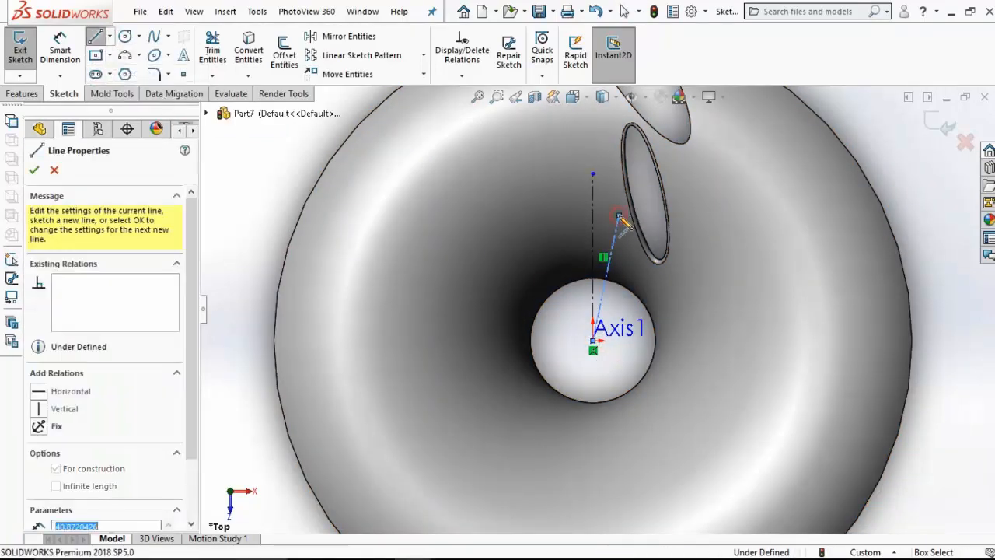
key("Escape")
Step: Dimension the angle between the slanted and vertical centerlines as 10 degrees
left_click(62, 52)
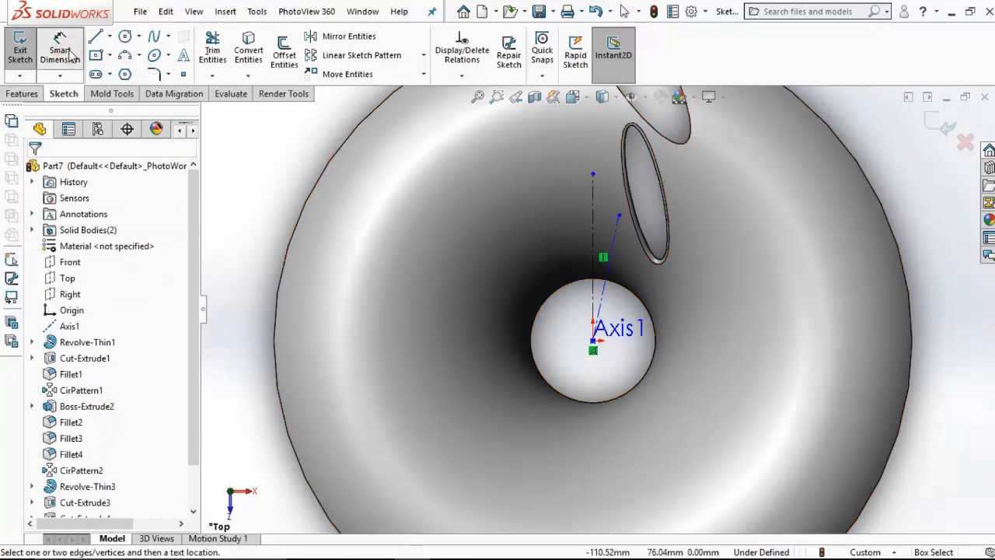
left_click(614, 241)
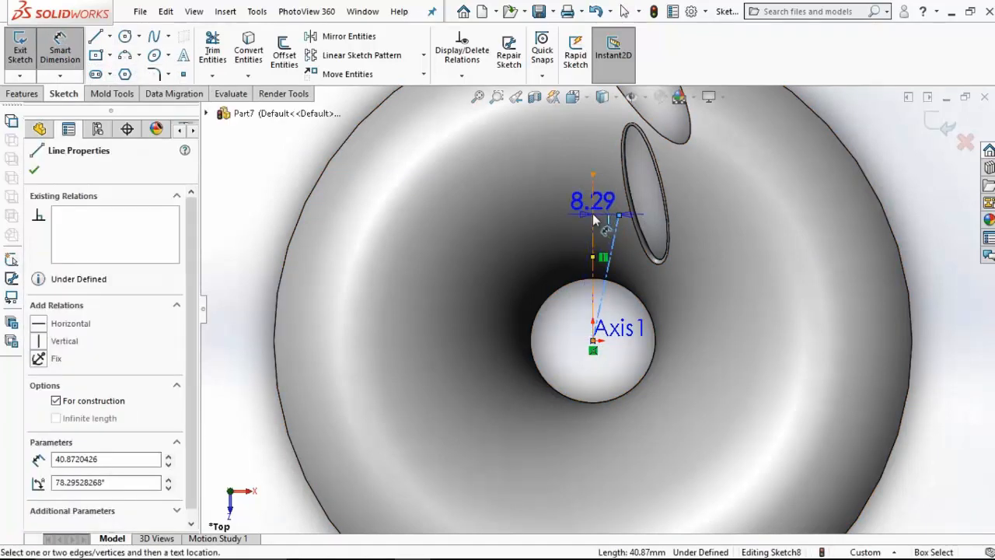
left_click(593, 213)
left_click(605, 153)
type("10")
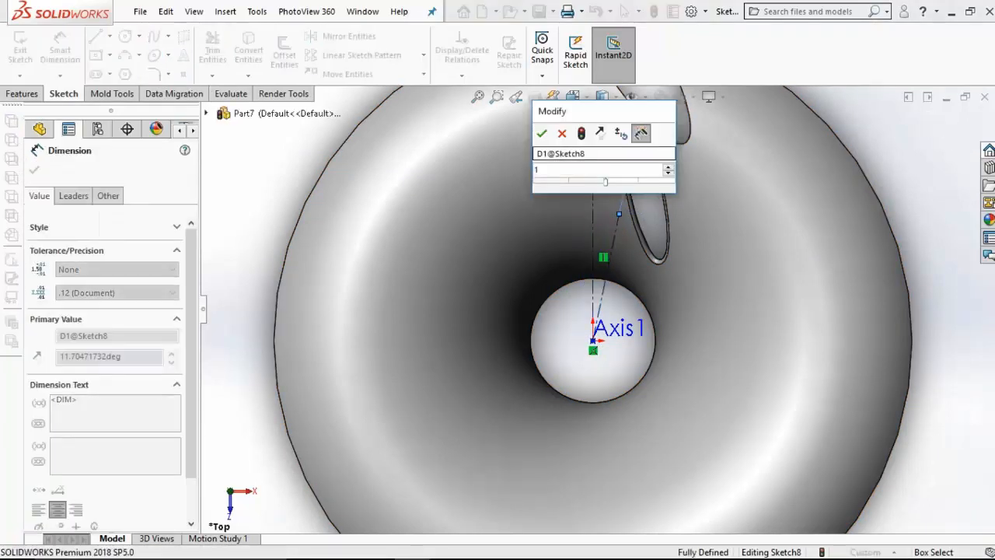
key("Return")
Step: Draw a circle centered on the slanted centerline and dimension its diameter as 7 mm
left_click(125, 36)
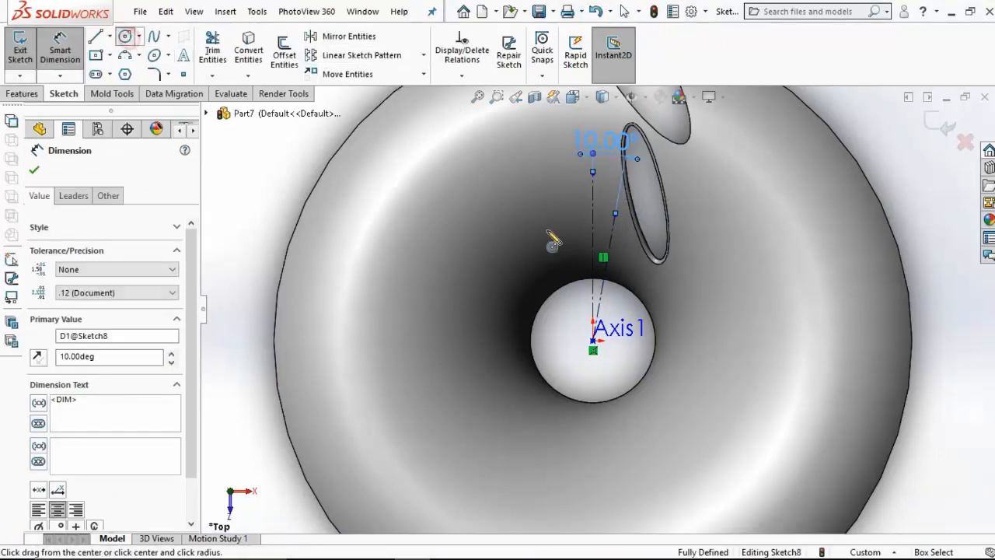
left_click(611, 245)
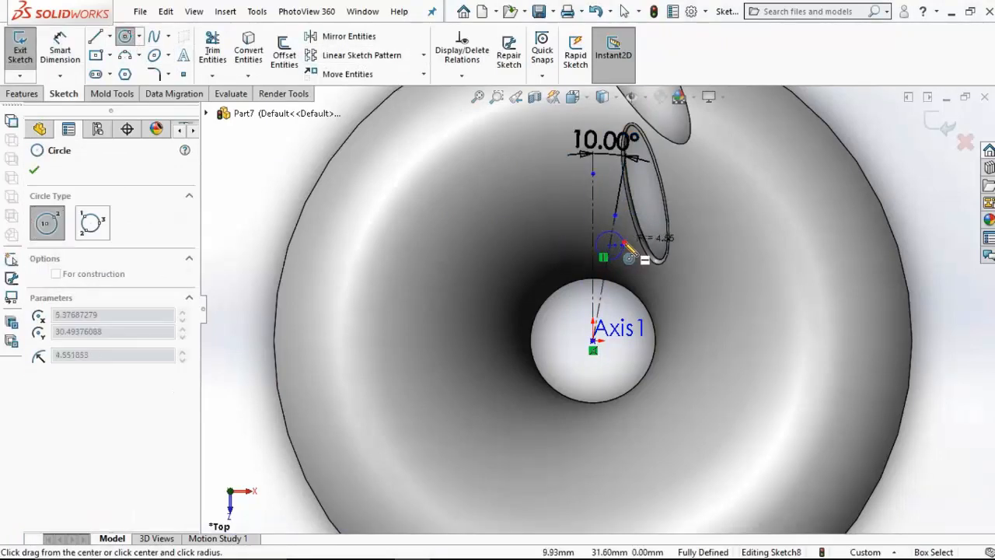
left_click(620, 246)
left_click(60, 48)
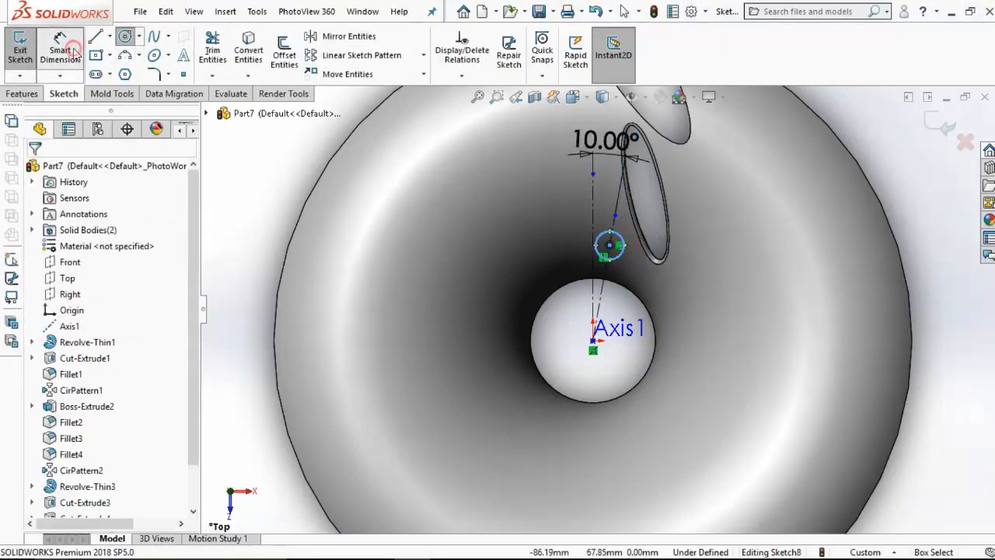
left_click(619, 249)
left_click(670, 285)
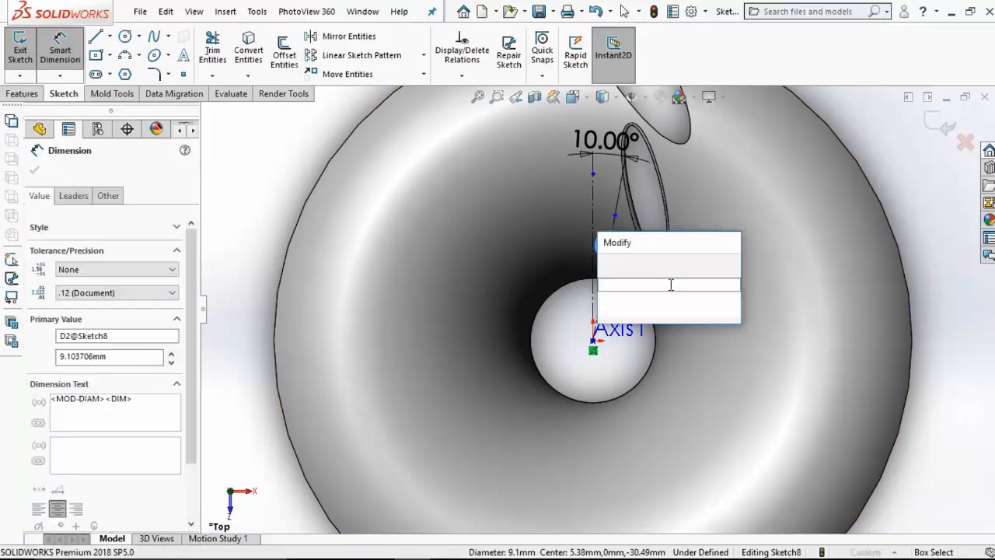
type("7")
key("Return")
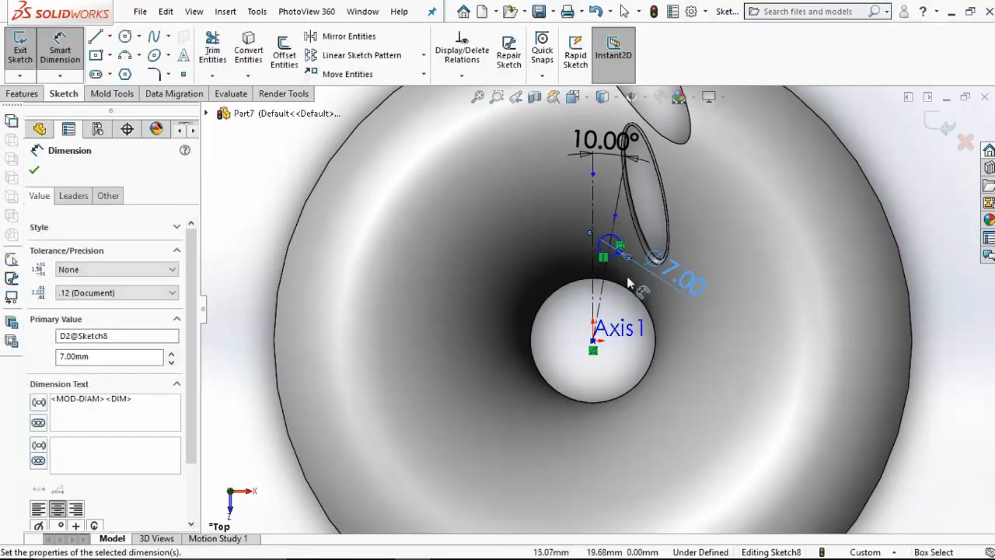
Step: Dimension the distance from the origin to the small circle's center as 27.5 mm
left_click(610, 246)
left_click(593, 342)
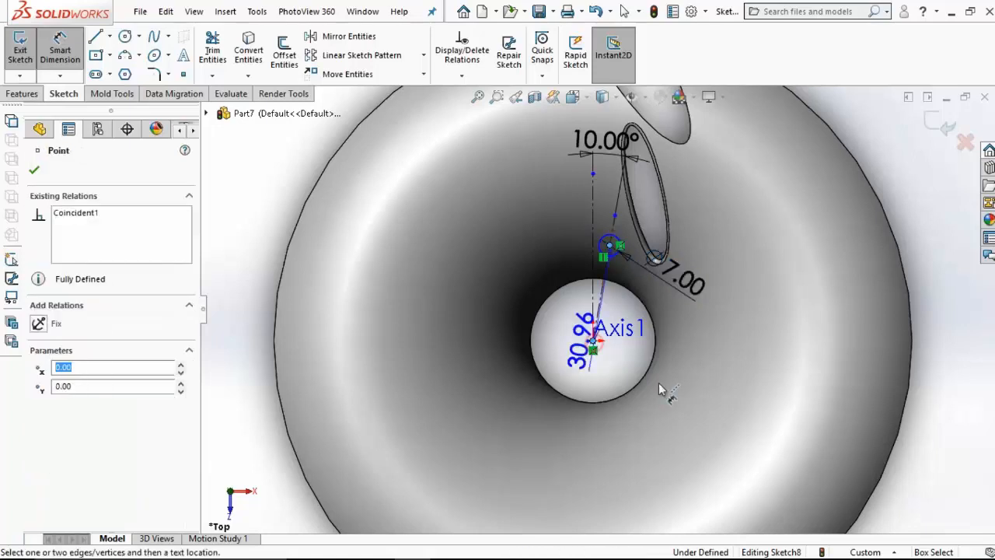
left_click(729, 454)
type("2")
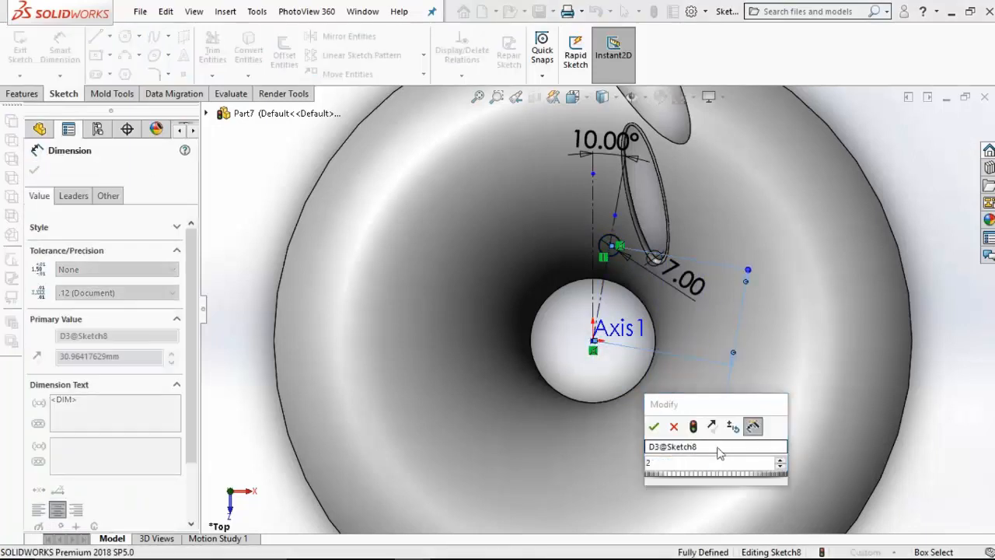
type("7.5")
key("Return")
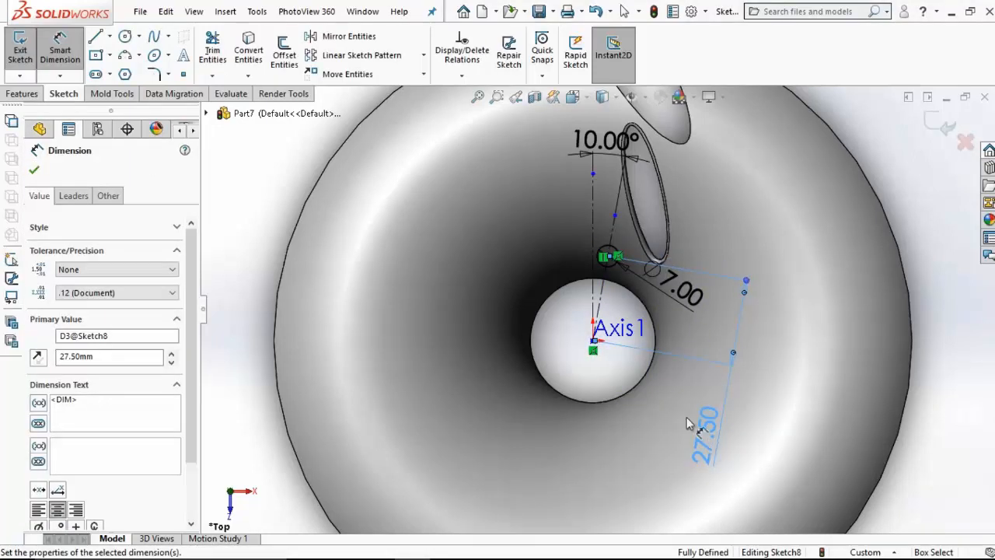
Step: Cut the 7 mm circle through the flared body with an extruded cut set to Up To Next
left_click(24, 93)
left_click(223, 48)
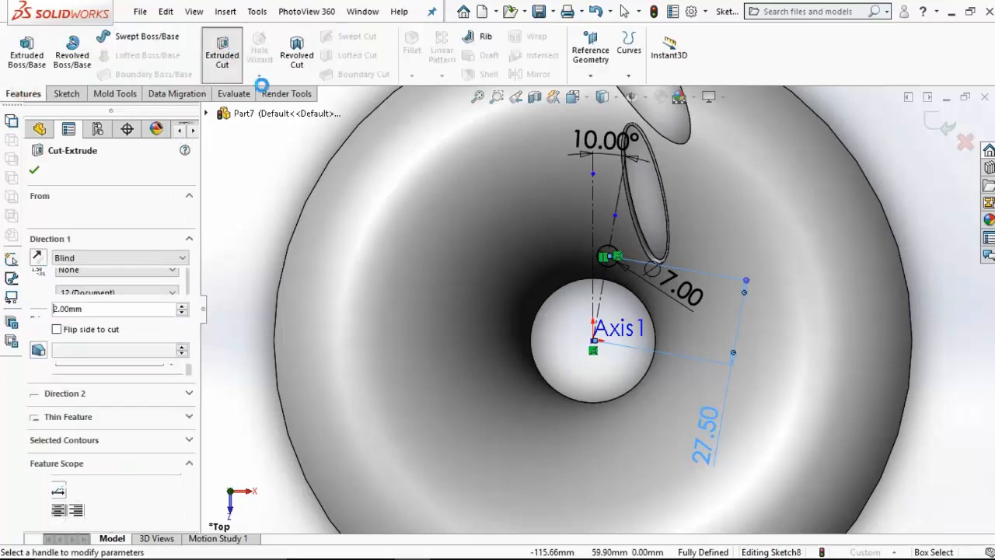
left_click(109, 257)
left_click(89, 288)
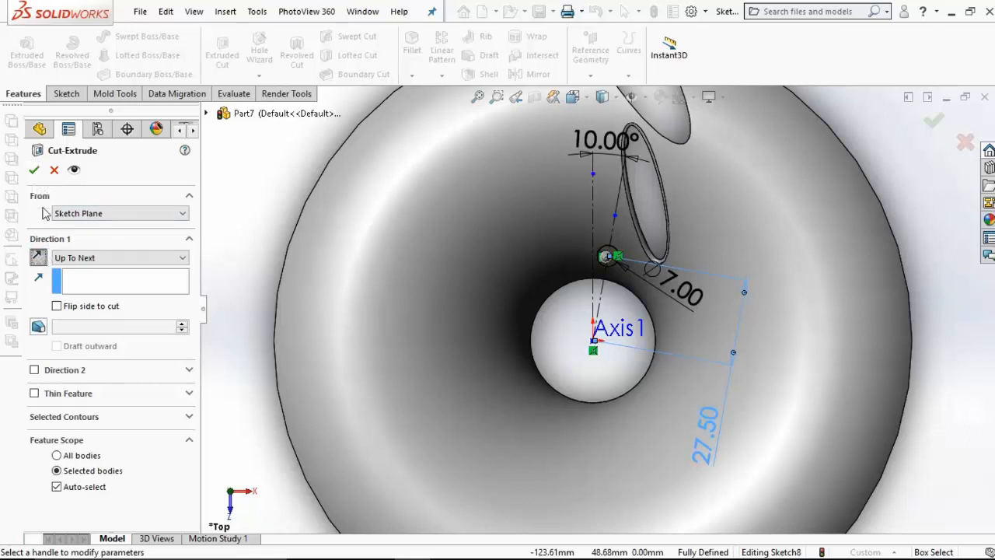
left_click(35, 174)
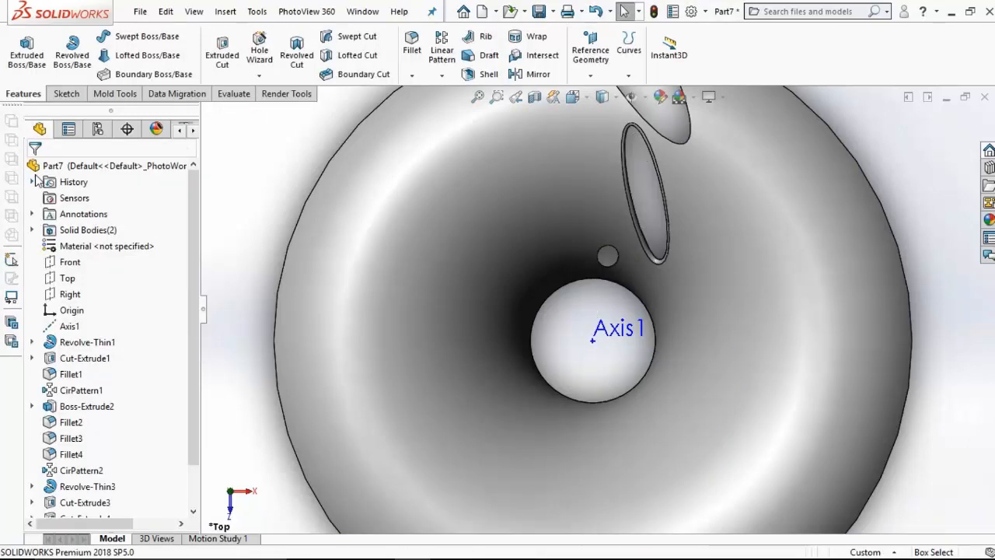
Step: Fillet the edge of the small round hole with a 0.75 mm radius
middle_click_drag(347, 231, 384, 237)
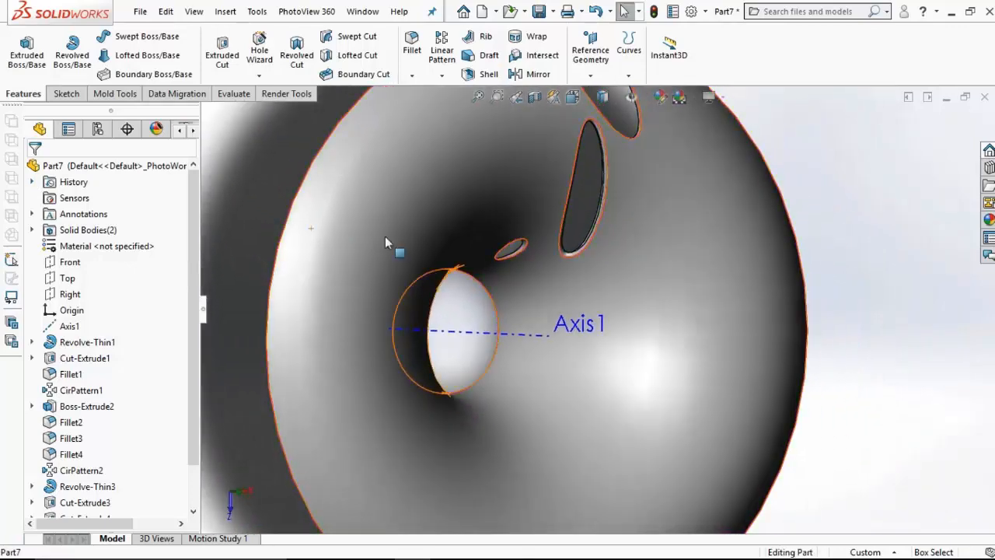
scroll(385, 239, "up", 2)
left_click(412, 45)
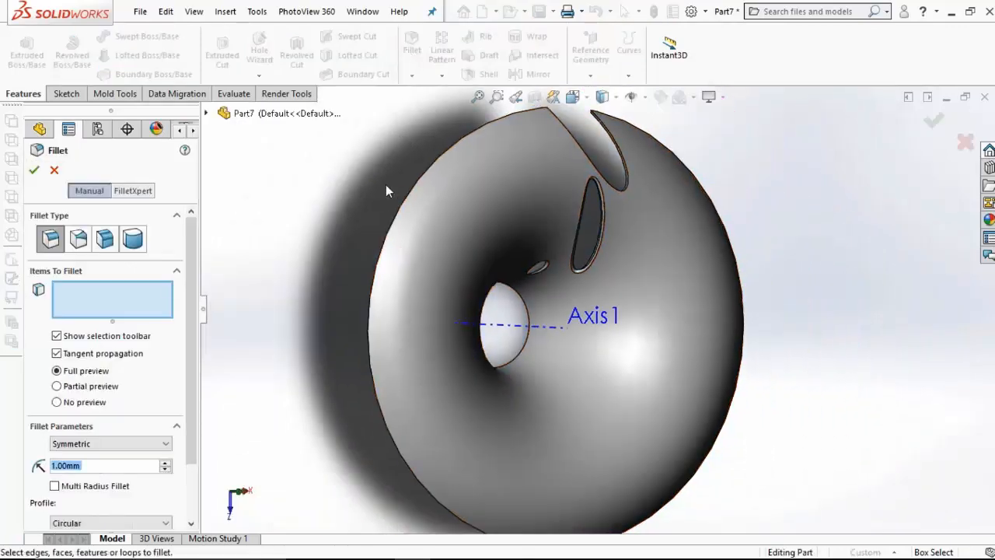
type("0.75")
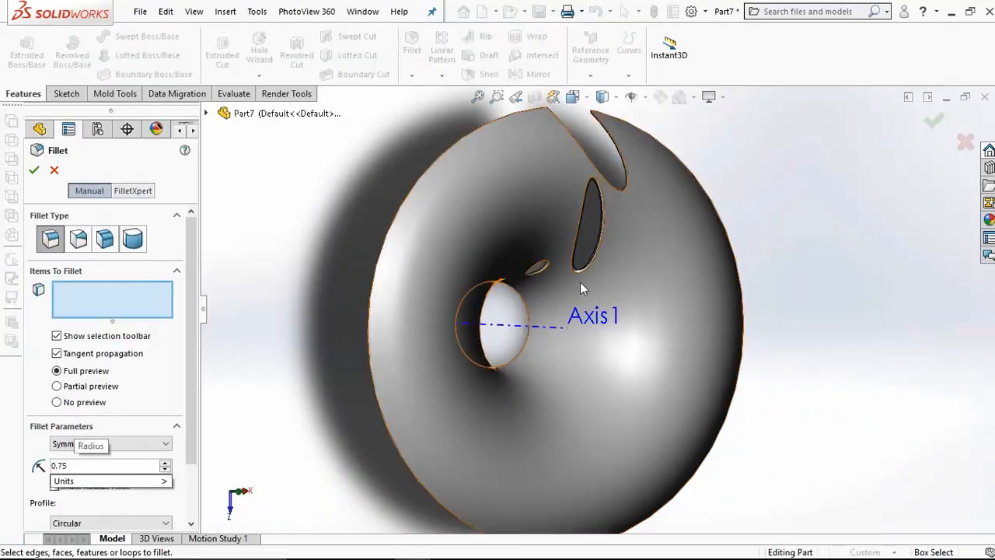
scroll(559, 278, "down", 3)
left_click(534, 263)
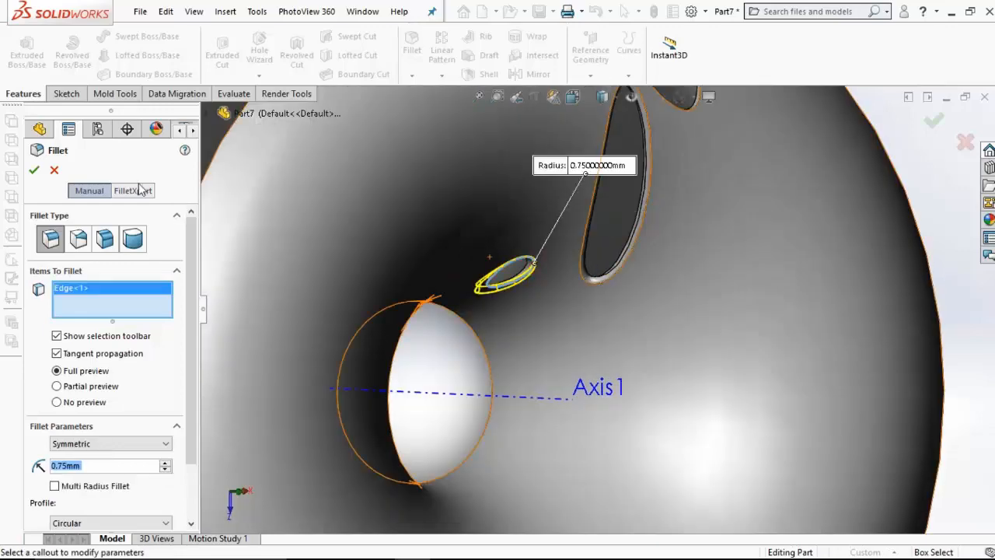
left_click(35, 170)
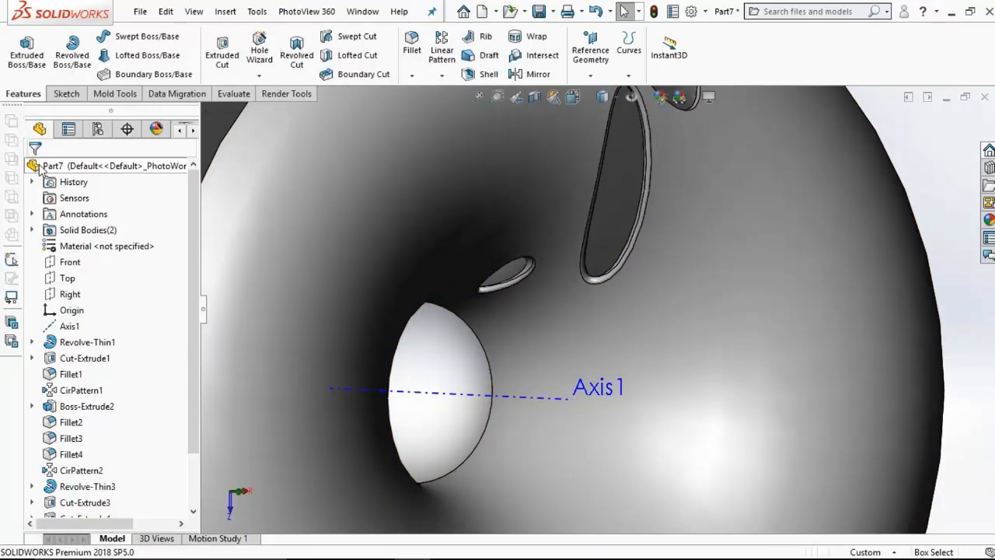
Step: Circular-pattern Fillet6, Cut-Extrude5, Fillet5, Cut-Extrude4 and Cut-Extrude3 around Axis1 with 18 equally spaced instances over 360 degrees
scroll(353, 213, "up", 5)
left_click(441, 75)
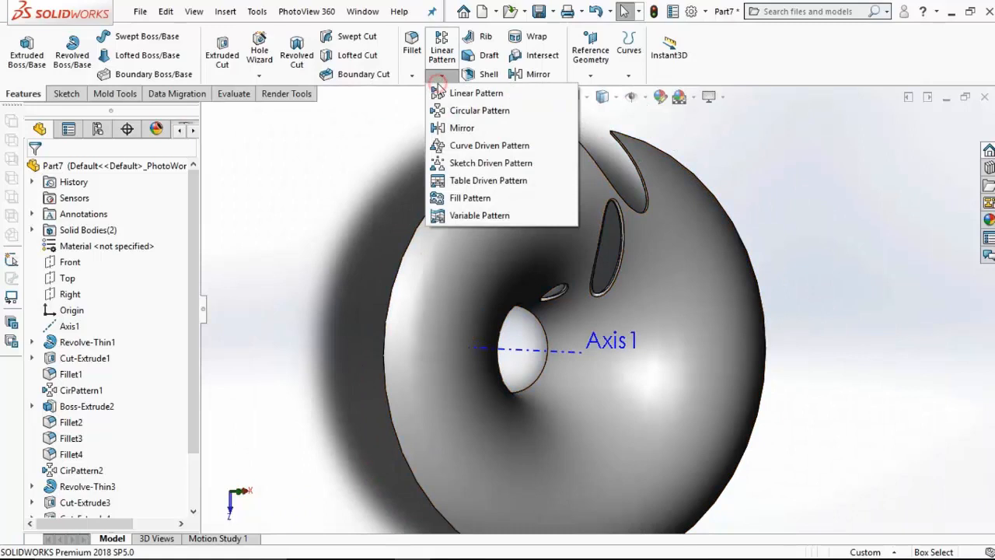
left_click(474, 110)
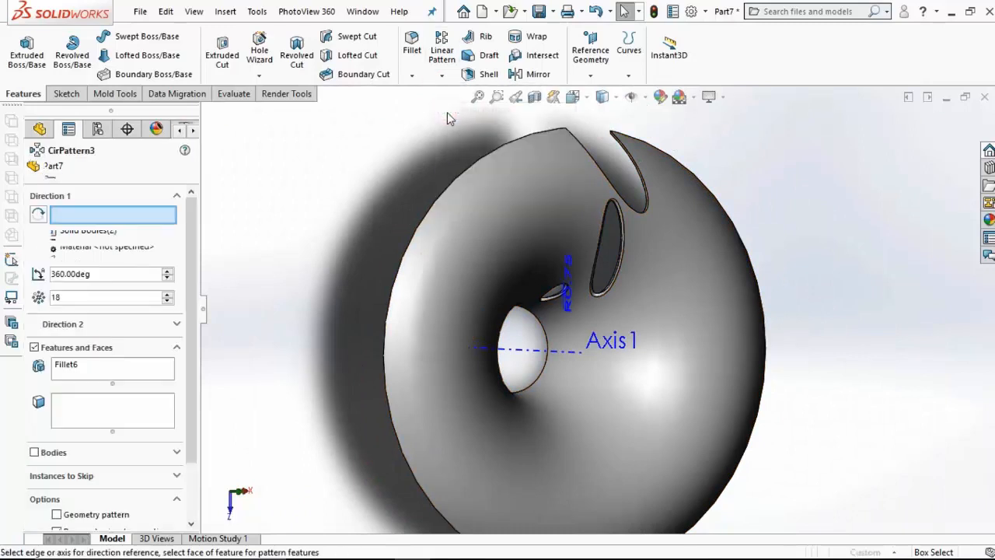
left_click(553, 349)
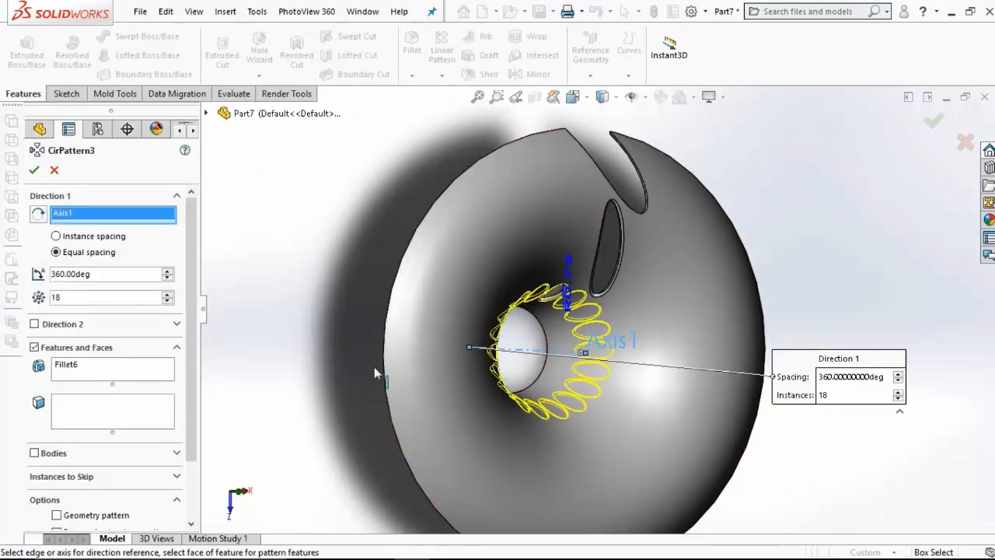
left_click(207, 116)
left_click(274, 499)
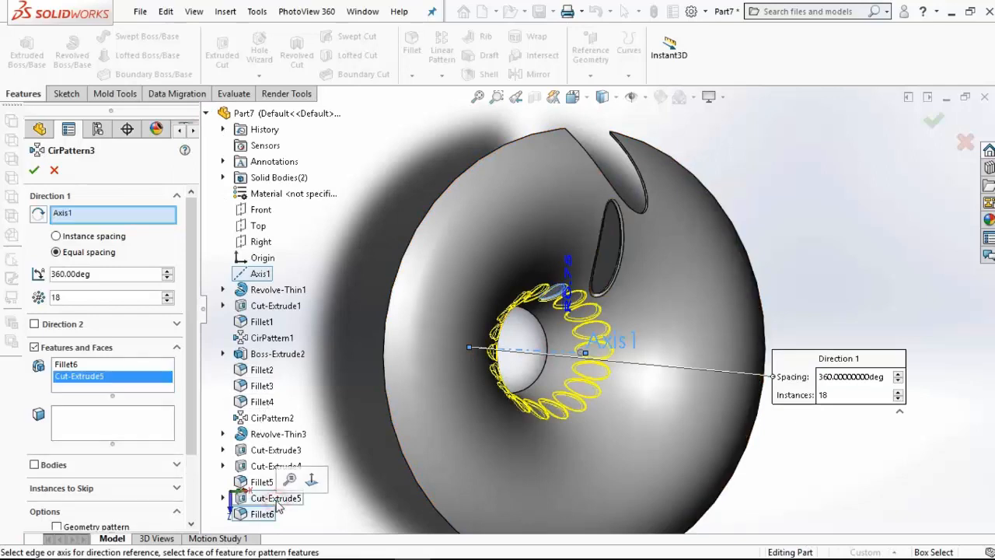
left_click(261, 482)
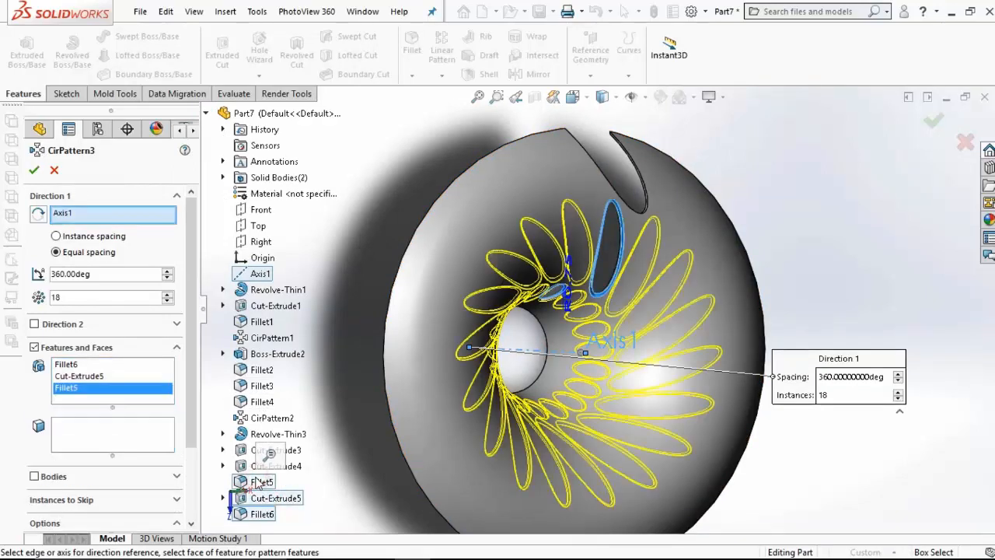
left_click(251, 466)
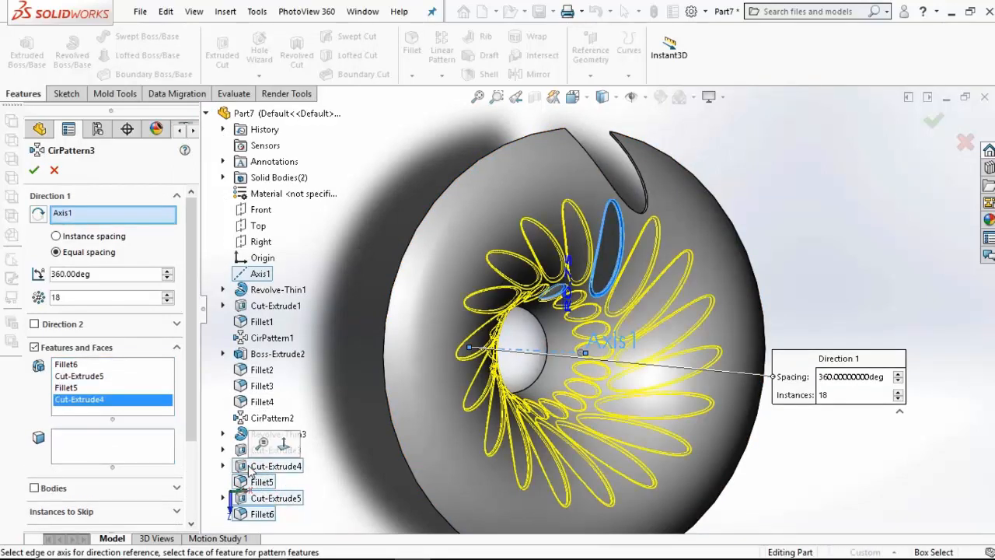
left_click(242, 454)
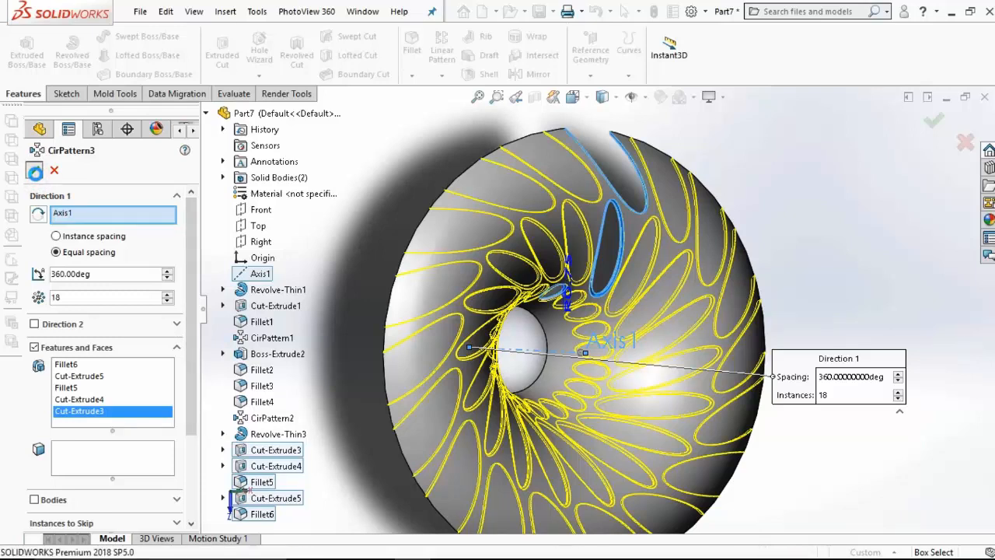
left_click(35, 171)
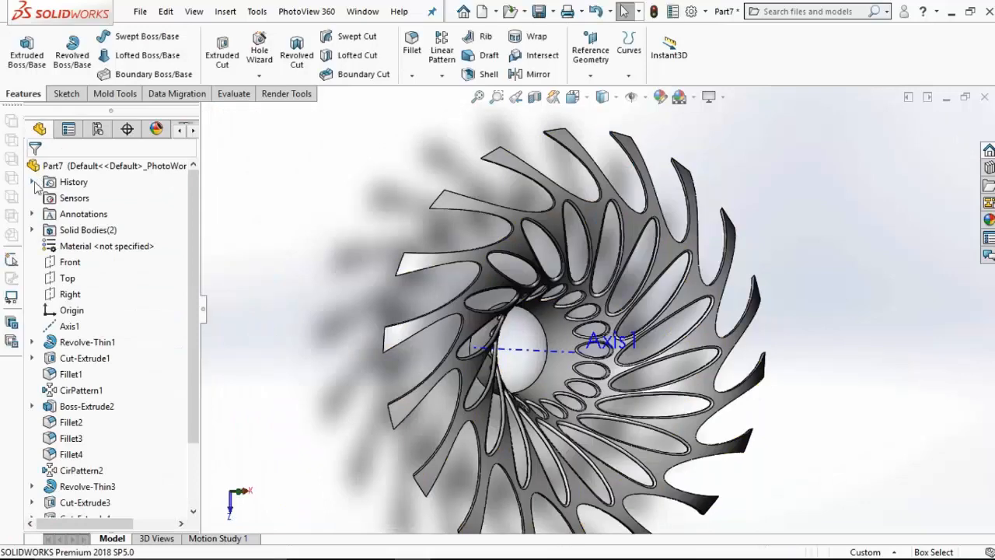
Step: Show the hidden first flared body, CirPattern2, from the solid bodies list
left_click(32, 230)
left_click(101, 244)
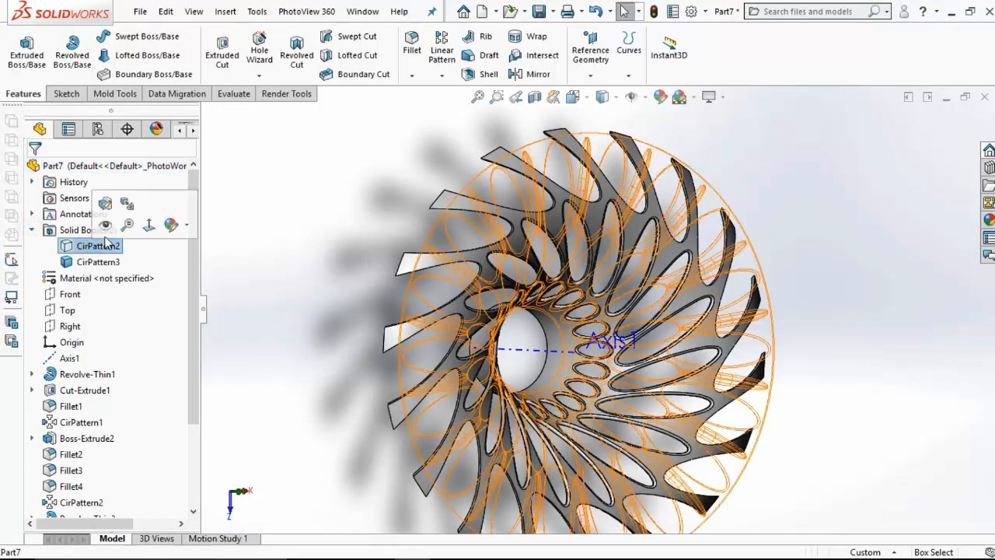
left_click(107, 226)
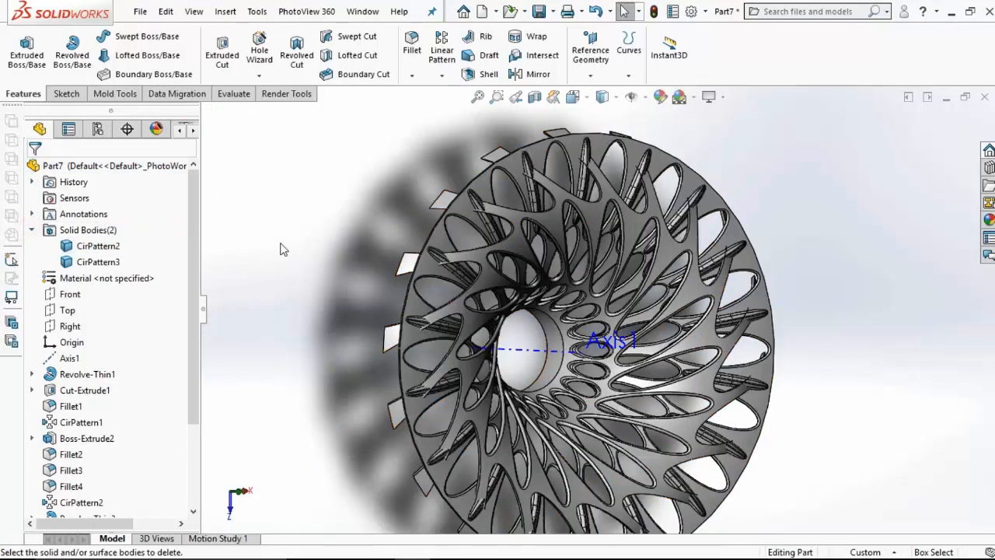
Step: Rotate the second flared body, CirPattern3, by 10 degrees about the Y axis with Move/Copy Body, without copying it
left_click(225, 11)
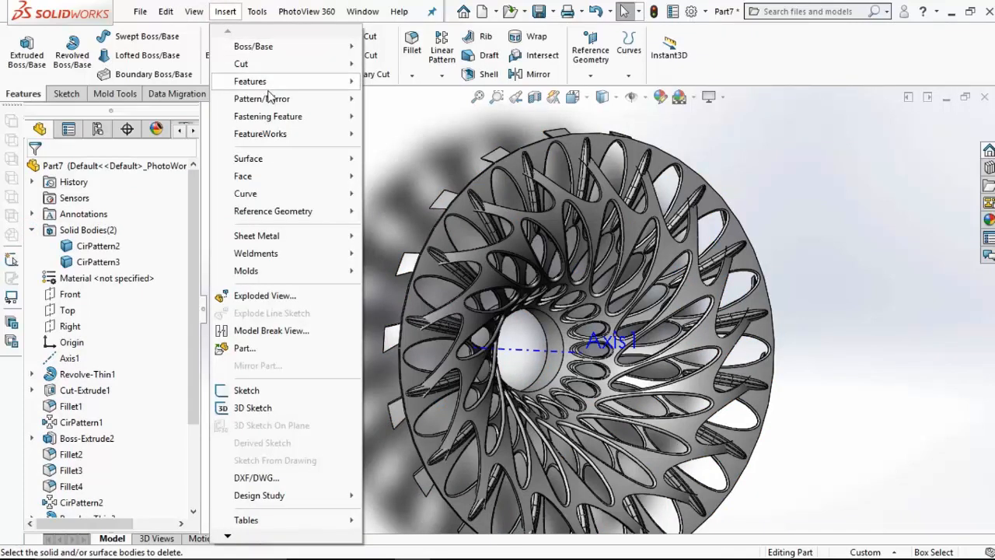
mouse_move(271, 89)
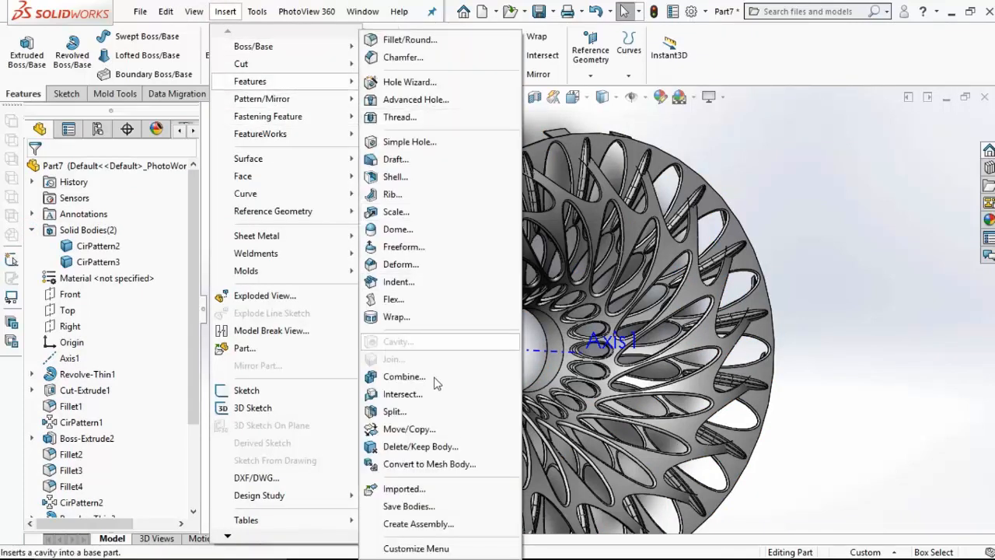
left_click(418, 428)
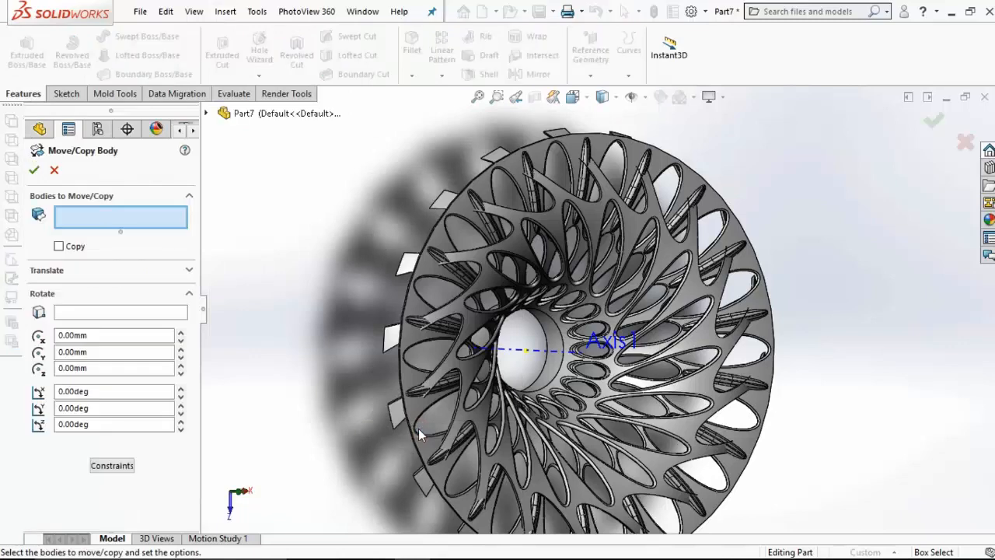
left_click(476, 330)
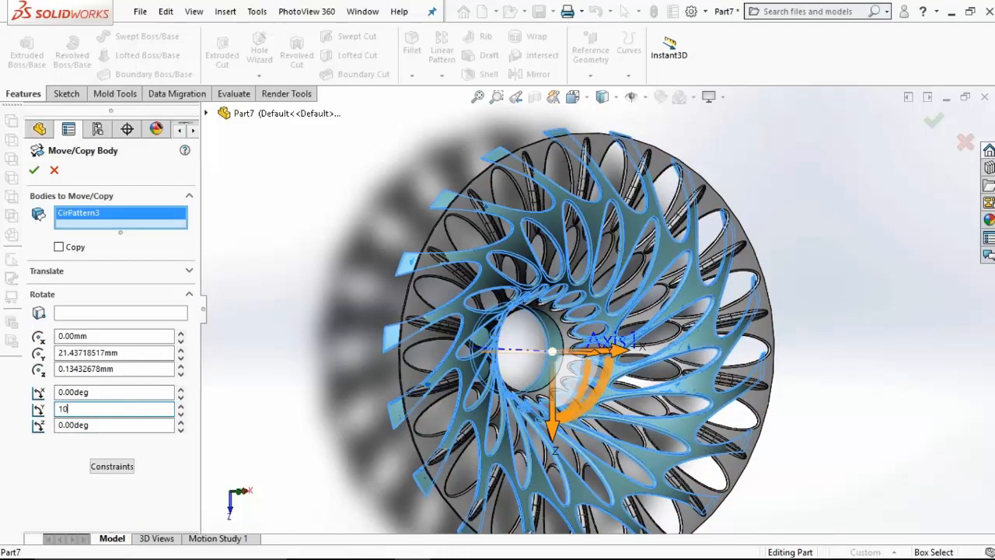
key("Return")
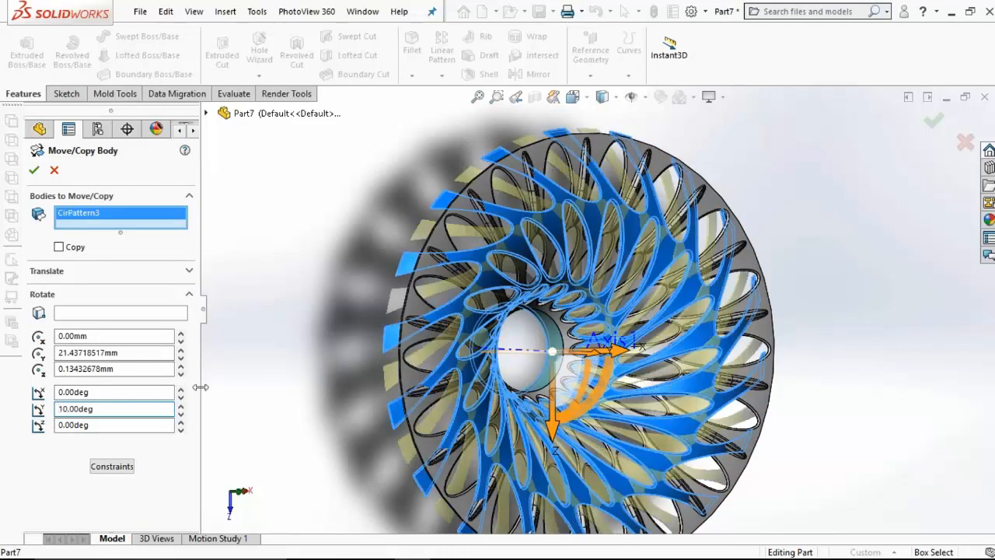
scroll(556, 234, "down", 8)
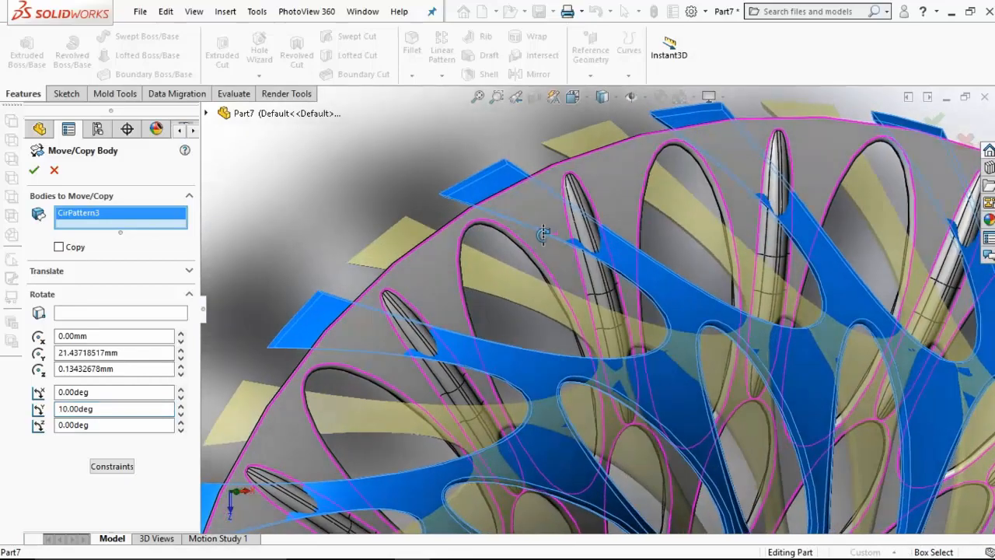
middle_click_drag(543, 233, 494, 241)
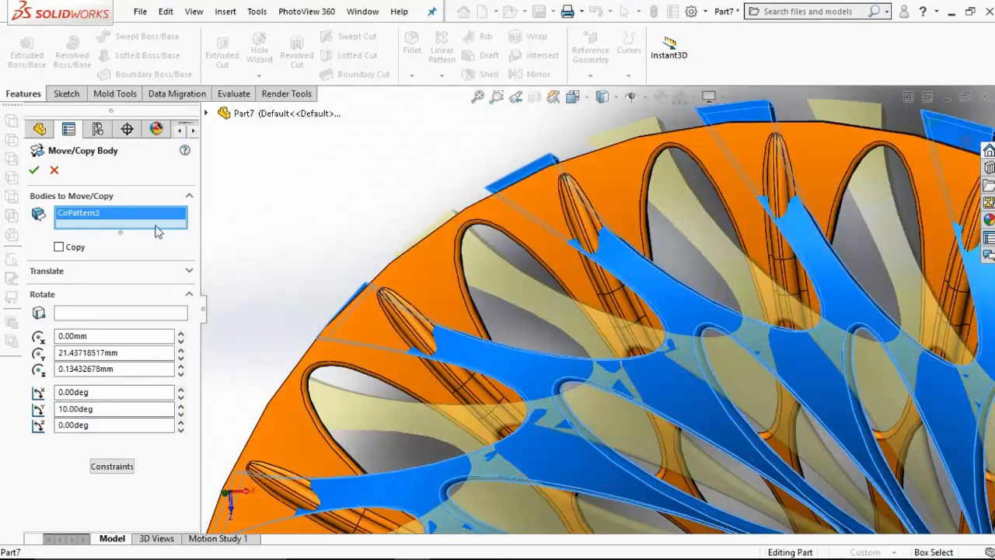
left_click(33, 168)
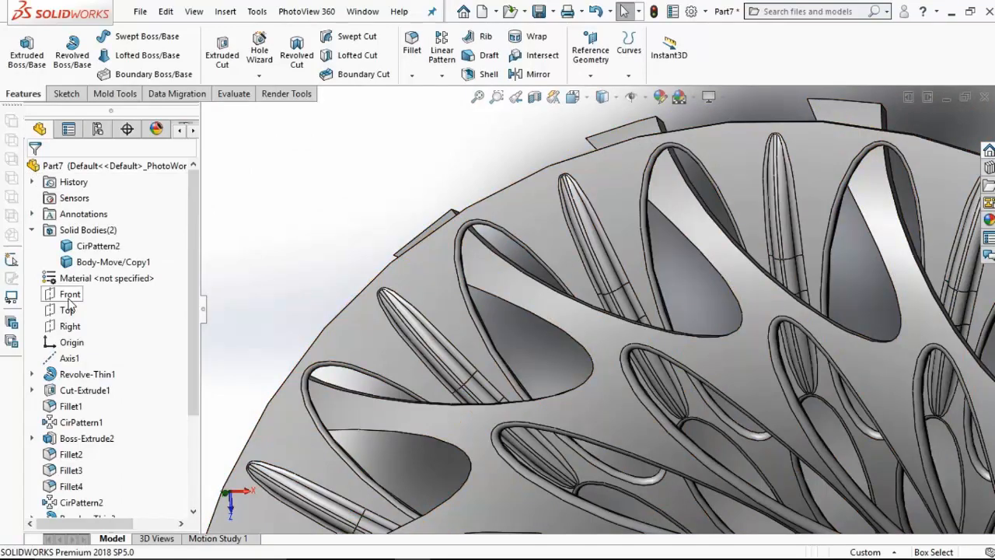
Step: Start a new sketch on the Front plane and set the view orientation to Front
left_click(70, 295)
left_click(82, 270)
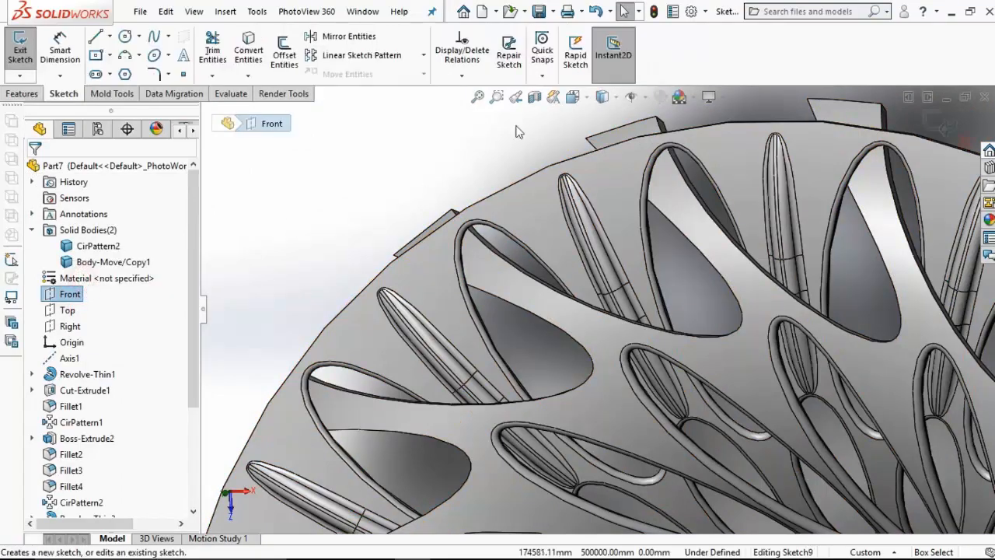
left_click(572, 97)
left_click(654, 180)
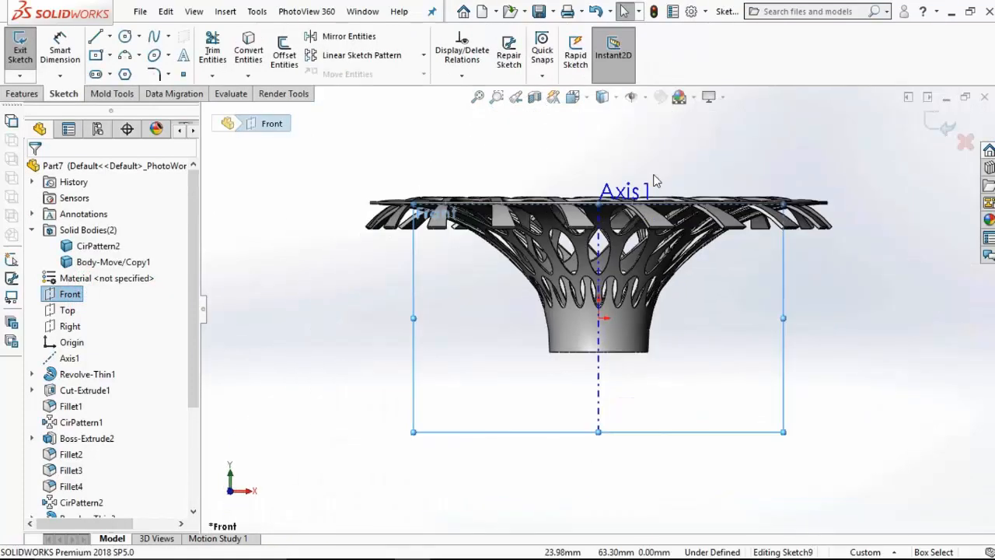
scroll(836, 254, "down", 2)
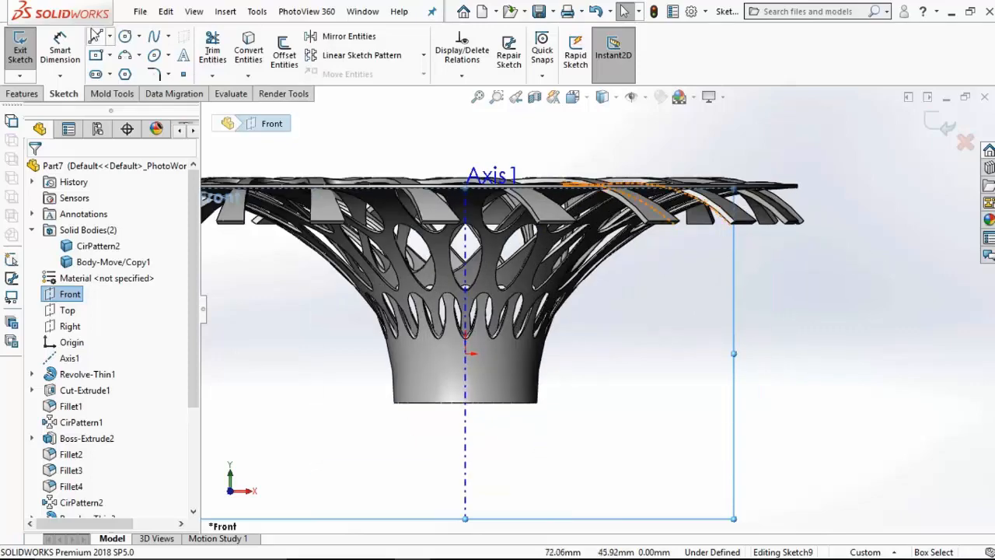
Step: Sketch the upper part of an open line profile outside the rim: a 45-degree slanted line, a vertical line and a short inward slant
left_click(95, 36)
scroll(889, 260, "down", 2)
scroll(862, 210, "up", 1)
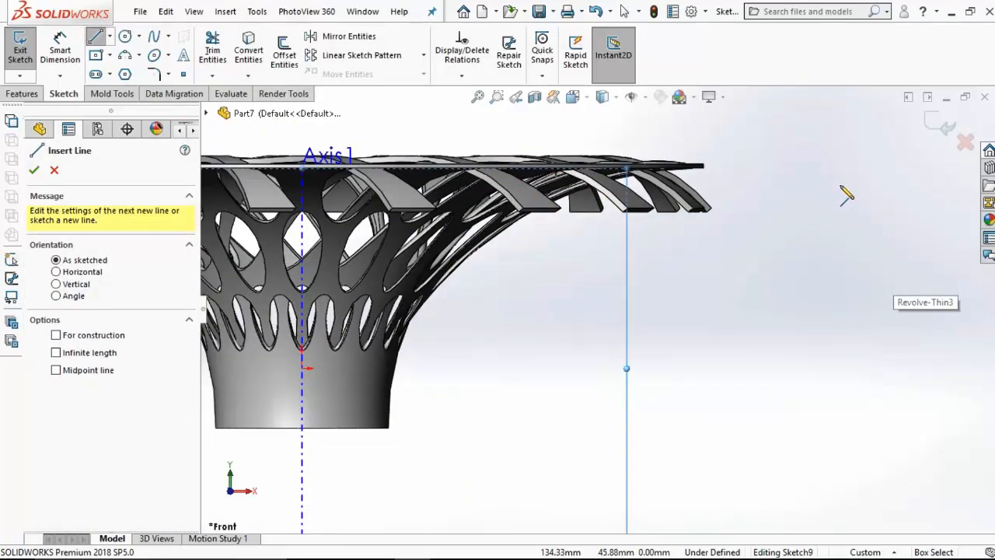
scroll(845, 196, "down", 1)
left_click(728, 133)
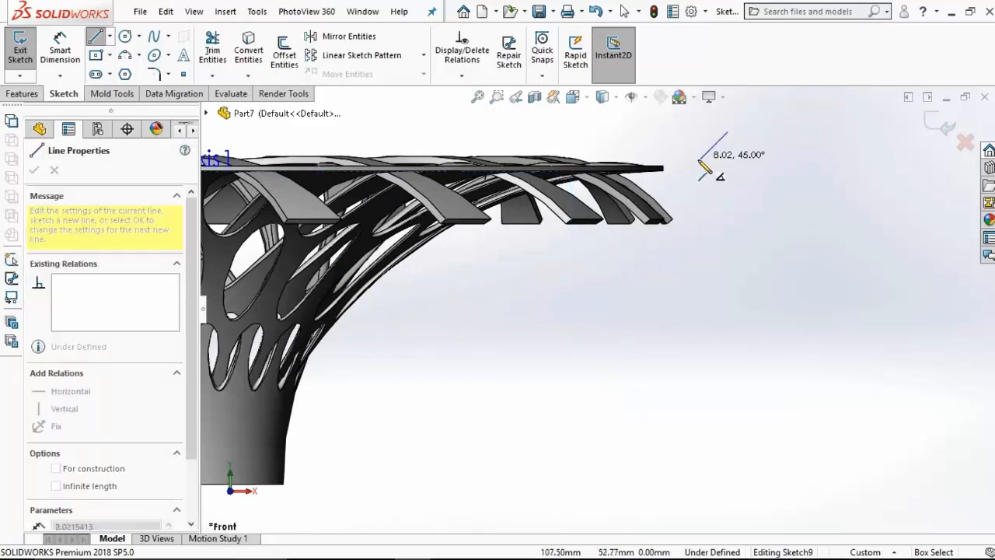
scroll(687, 172, "down", 2)
left_click(691, 168)
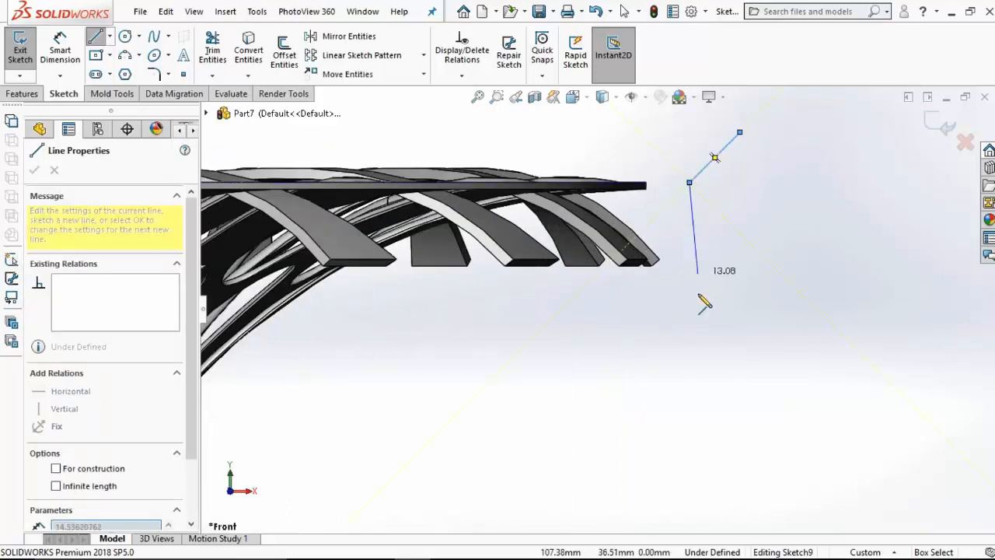
left_click(689, 313)
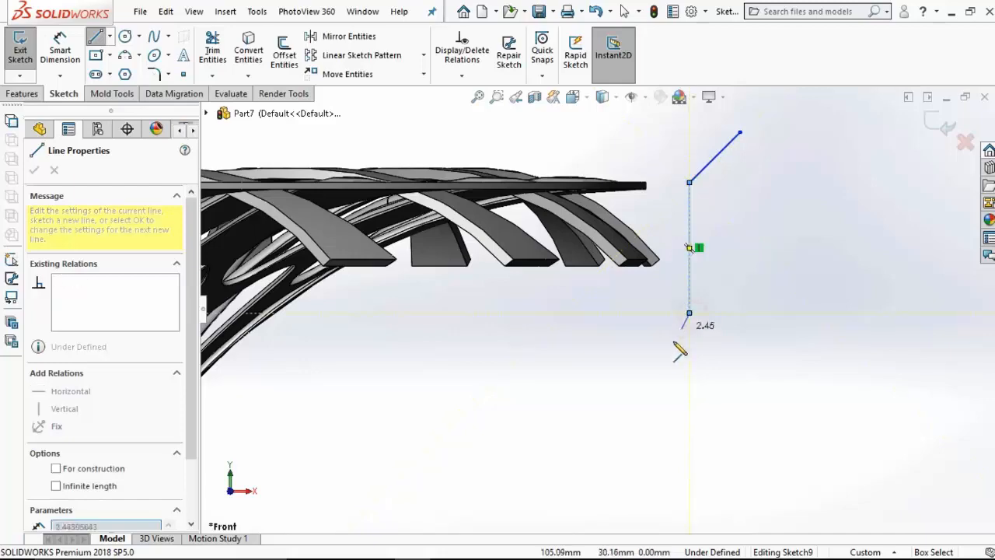
left_click(653, 361)
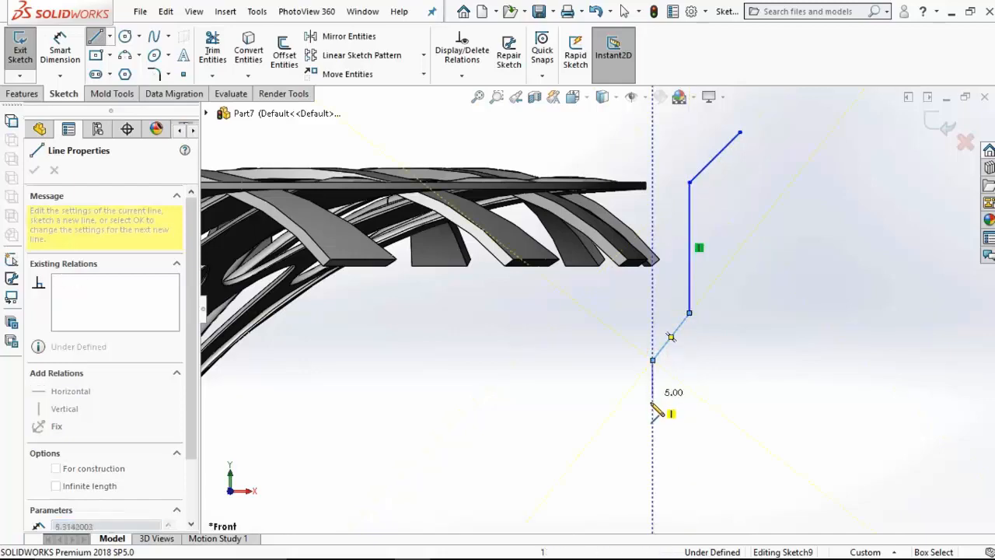
Step: Continue the profile downward with a vertical line about 34 mm long, an outward slant, a short vertical line and a final outward slant
scroll(661, 416, "up", 4)
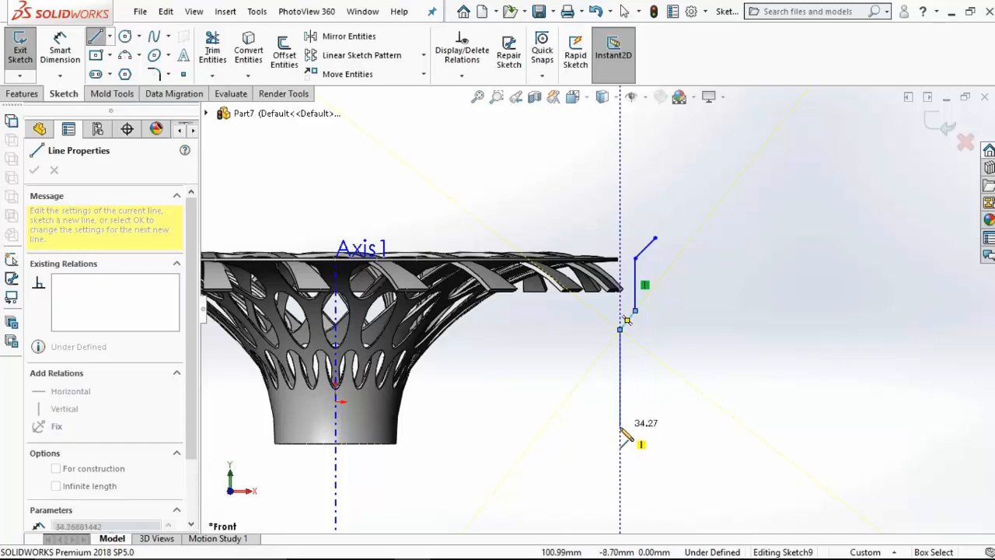
left_click(620, 429)
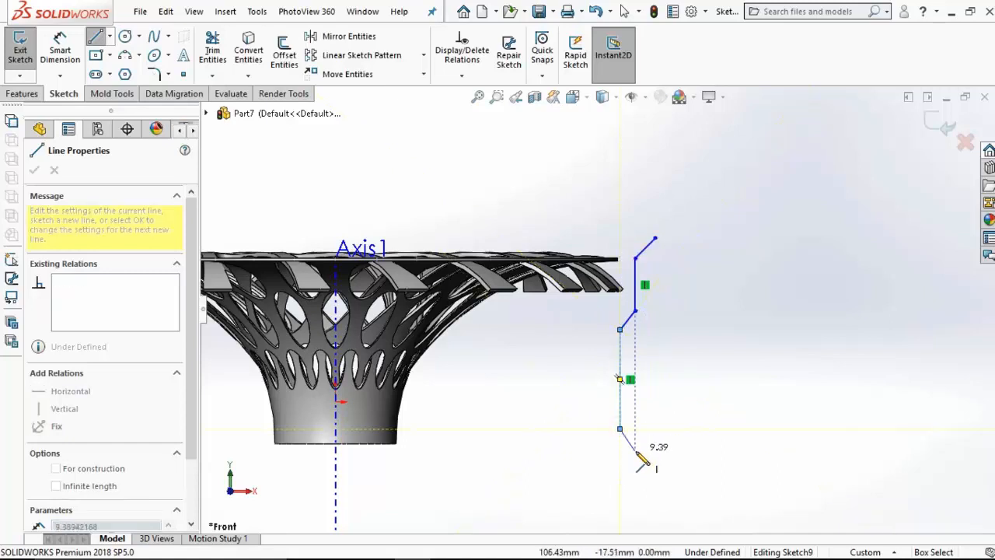
left_click(635, 450)
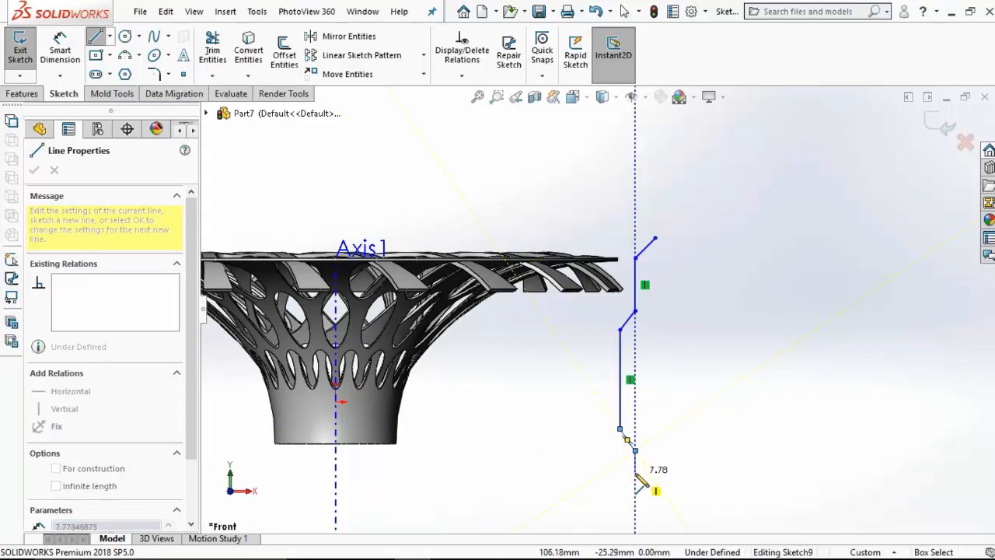
scroll(647, 485, "down", 2)
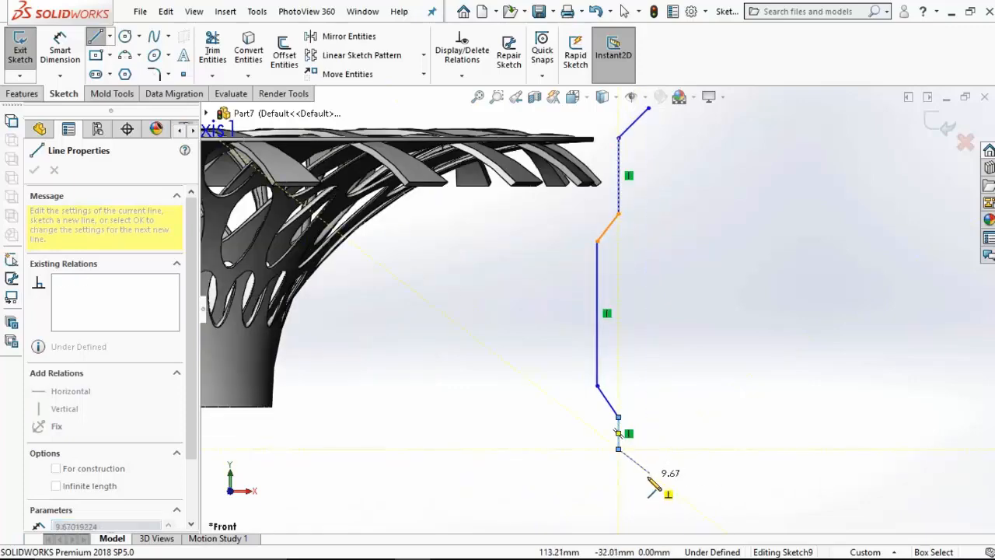
left_click(647, 477)
key("Escape")
scroll(650, 451, "up", 3)
scroll(635, 235, "down", 3)
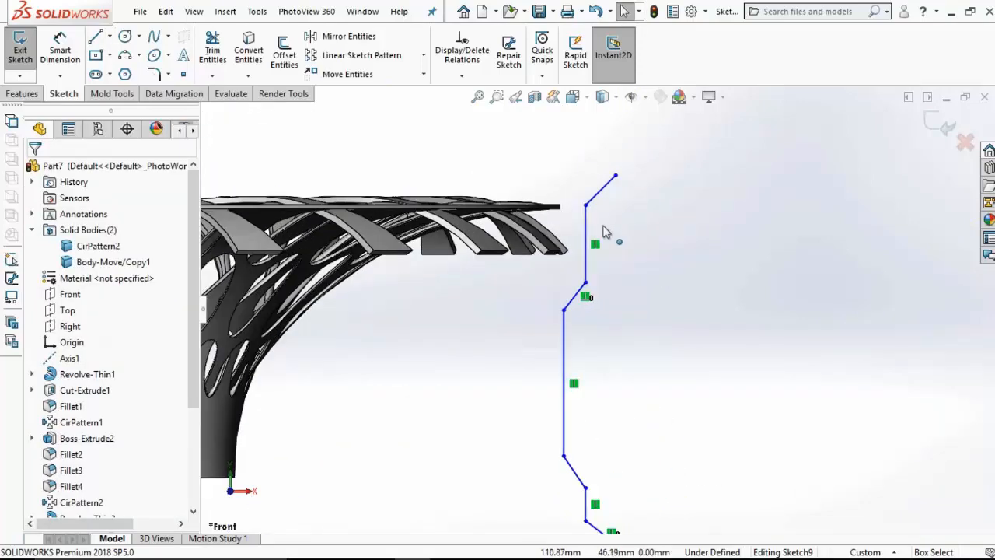
Step: Make the profile's corner below the top slanted line coincident with the upper outer corner of the flared rim
left_click(587, 206)
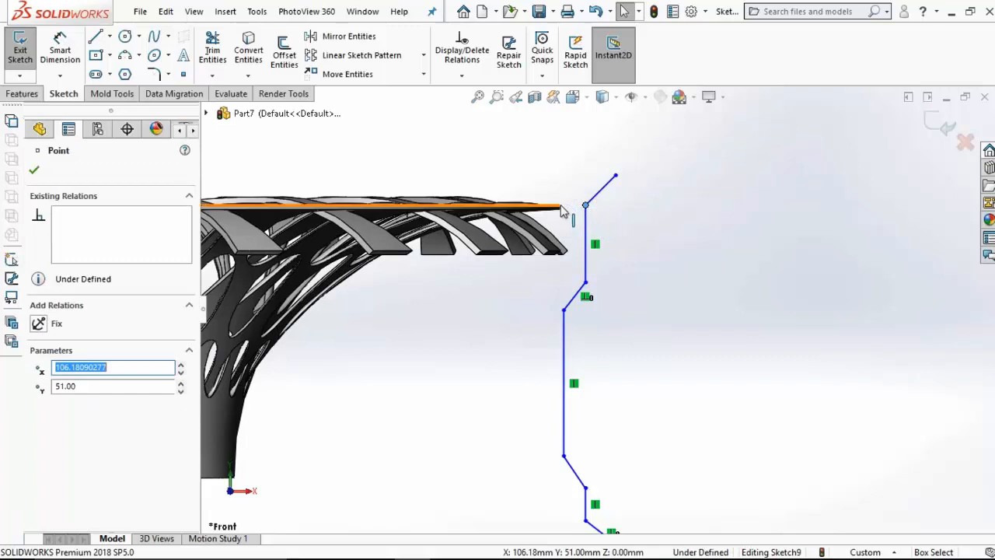
scroll(564, 210, "down", 5)
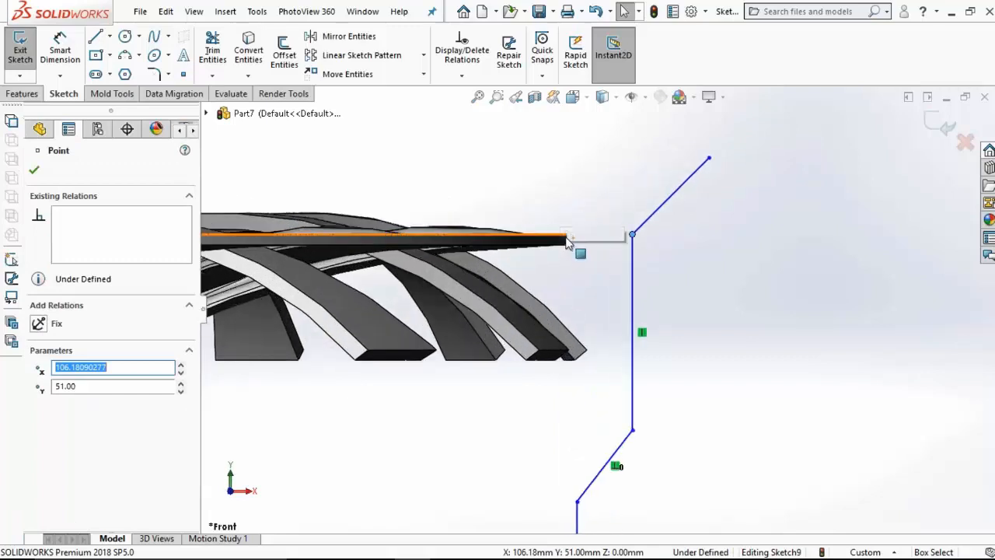
left_click(566, 236, "ctrl")
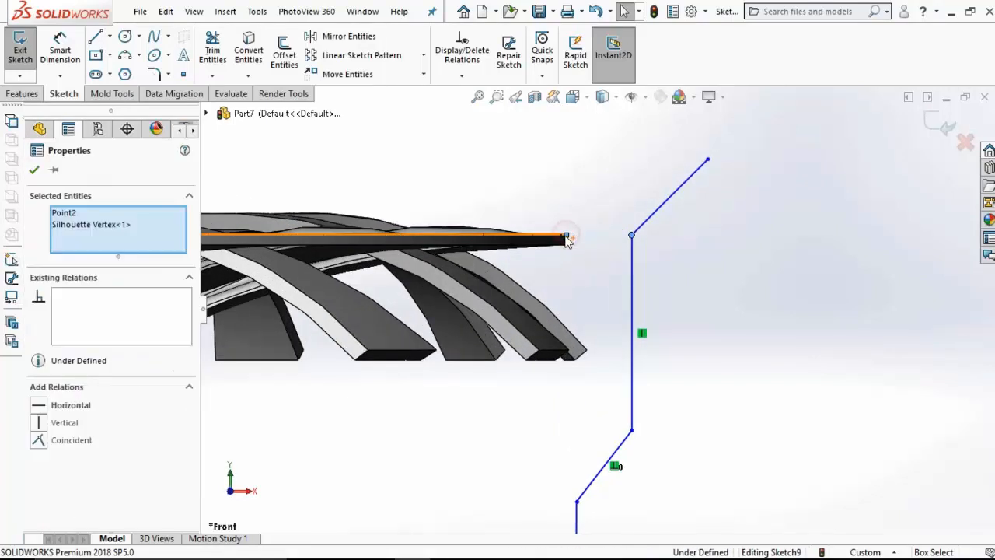
left_click(37, 440)
left_click(439, 409)
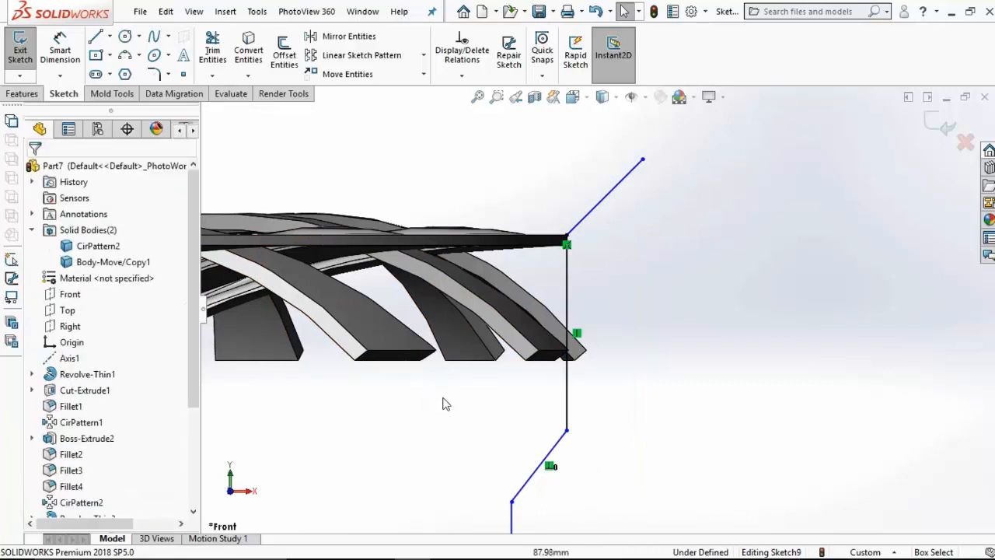
Step: Dimension the length of the profile's top slanted line as 6 mm
scroll(444, 402, "up", 5)
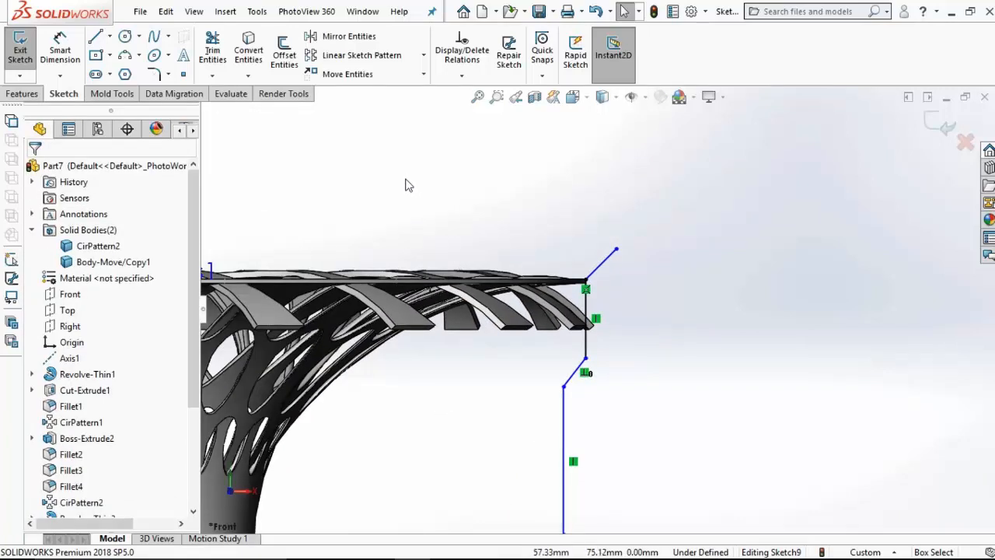
left_click(60, 51)
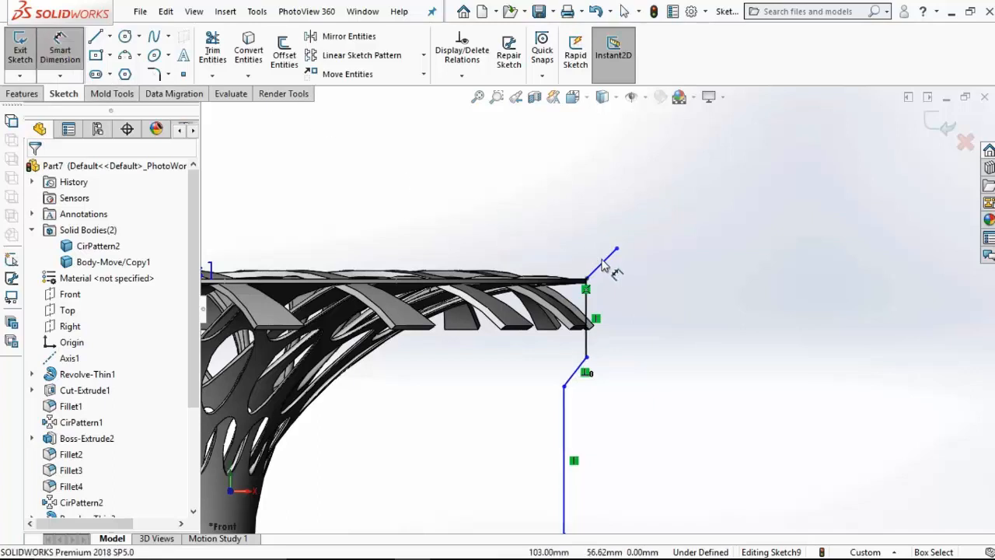
left_click(549, 246)
left_click(529, 228)
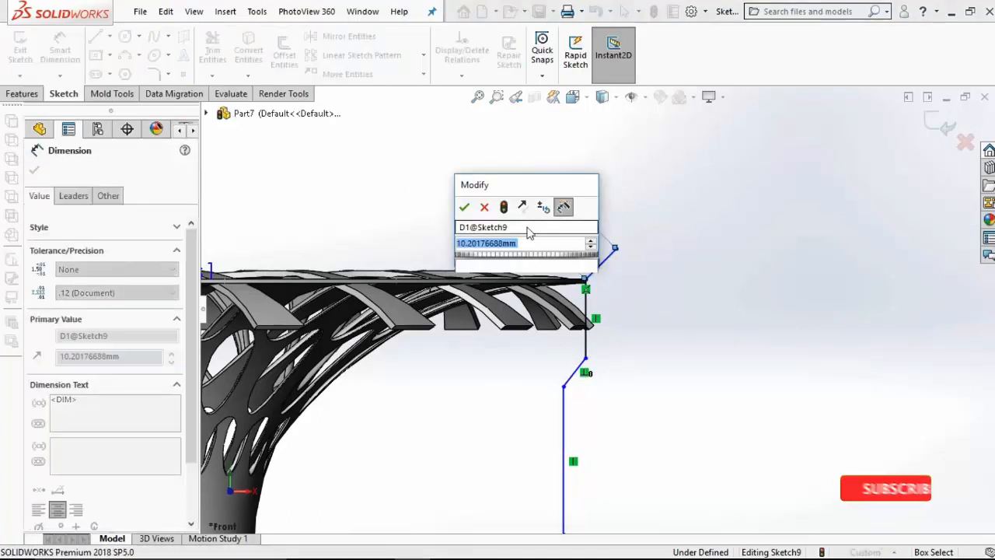
key("Return")
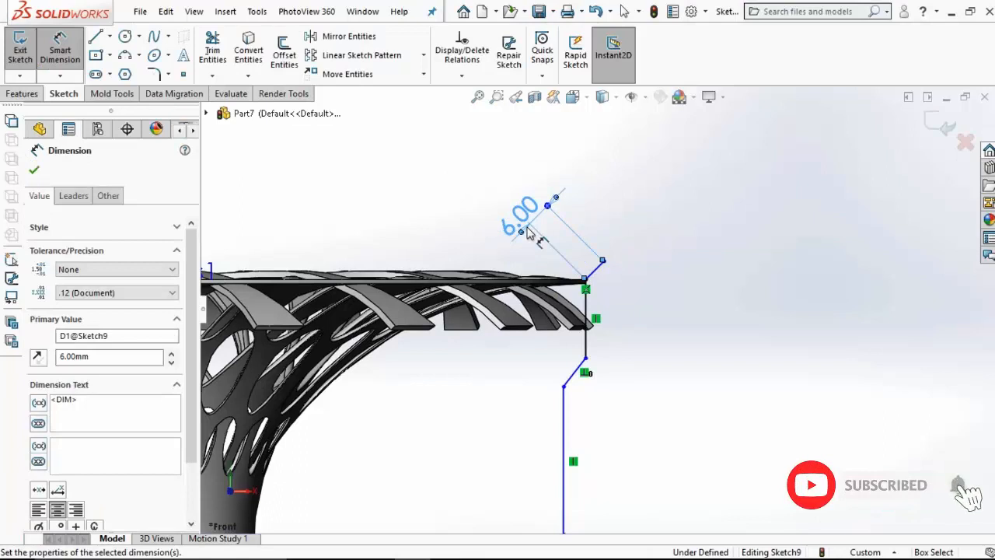
Step: Dimension the vertical line below the flared rim's corner as 20 mm
left_click(586, 287)
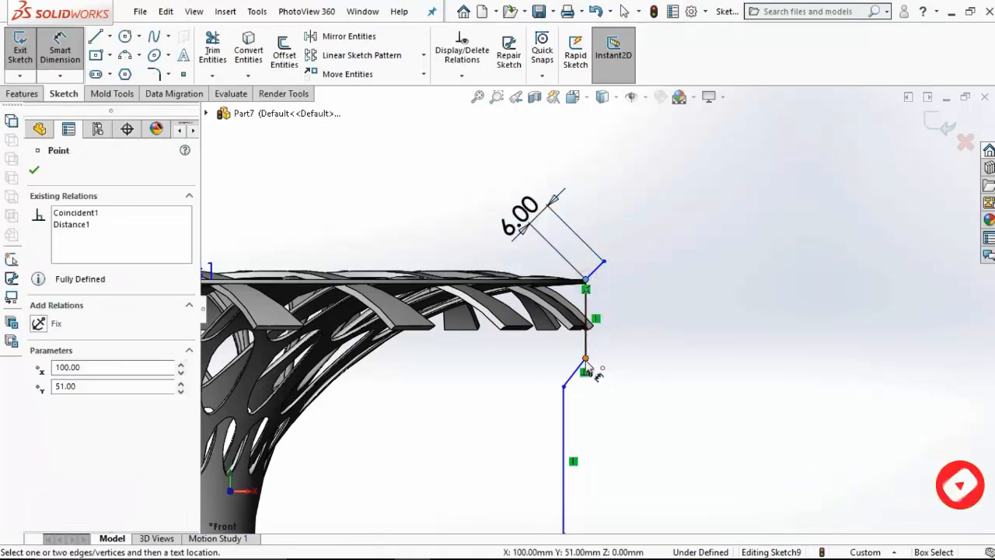
left_click(585, 359)
left_click(688, 338)
type("20")
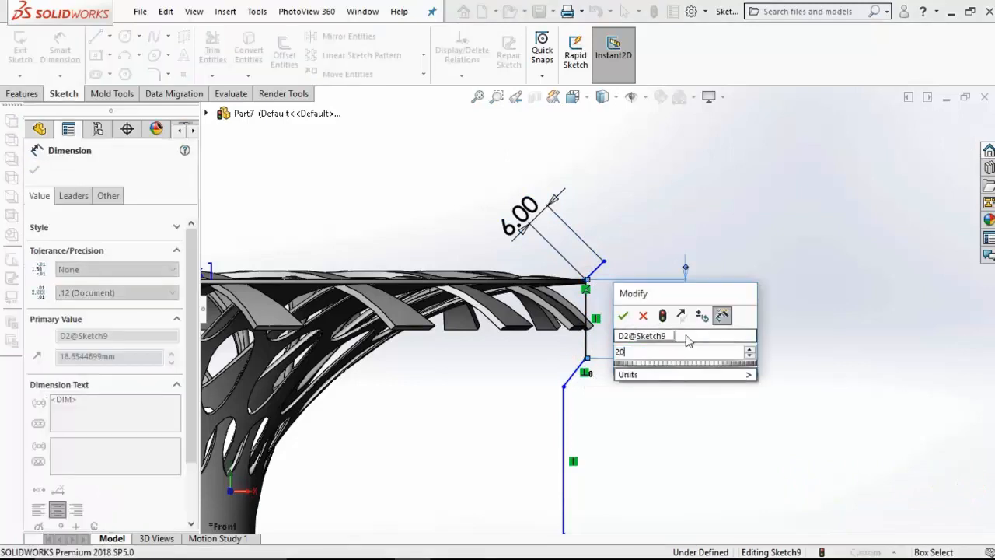
key("Return")
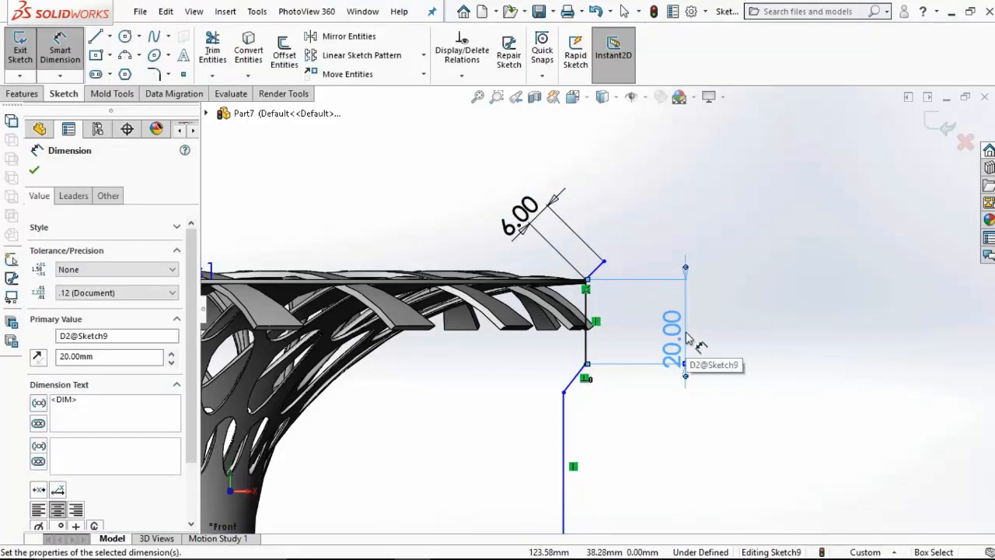
Step: Set the vertical height of the inward slant below the upper vertical line to 10 mm
left_click(581, 420)
left_click(564, 392)
left_click(585, 363)
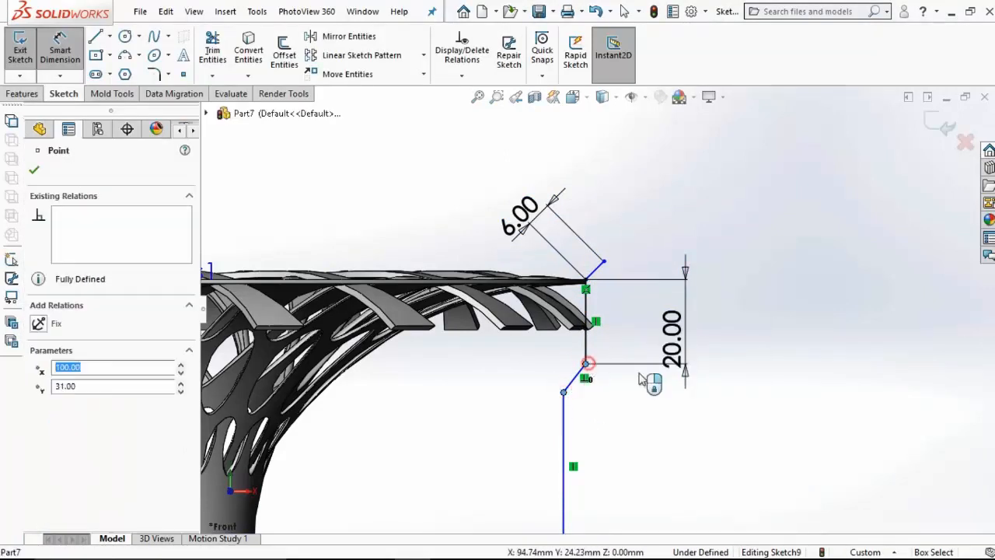
left_click(749, 397)
type("1")
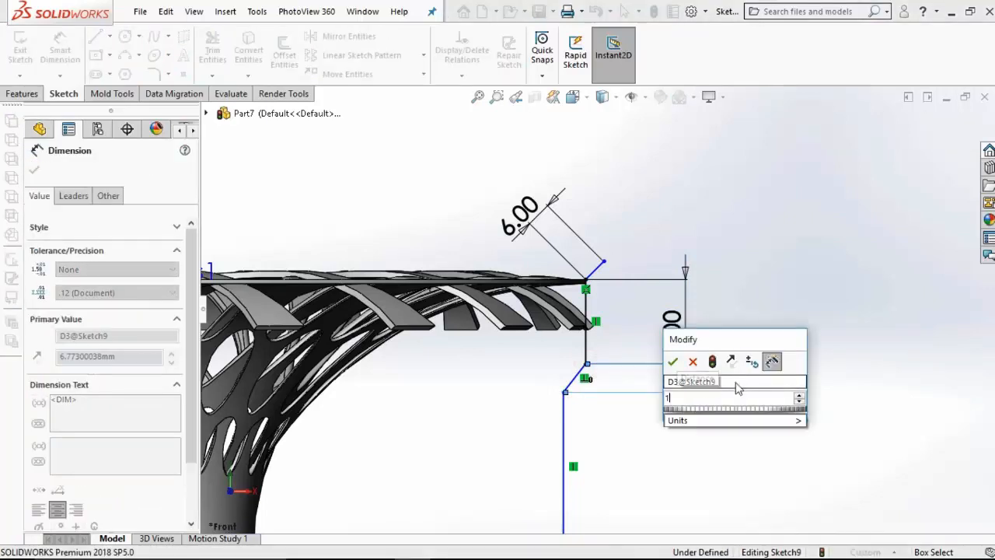
type("0")
key("Return")
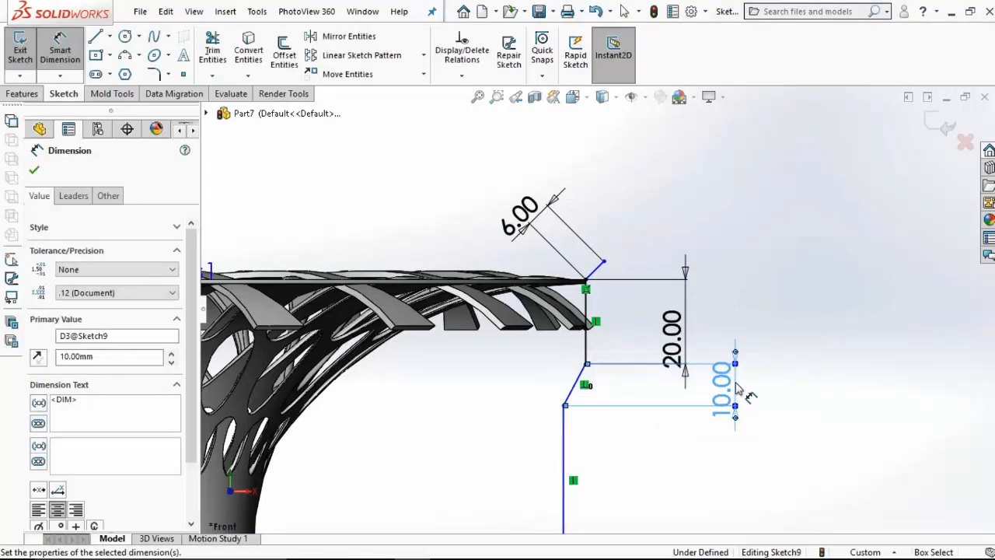
Step: Dimension the vertical distance from the rim corner to the start of the lowest outward slant as 100 mm
left_click(585, 280)
scroll(628, 362, "up", 3)
scroll(611, 477, "down", 2)
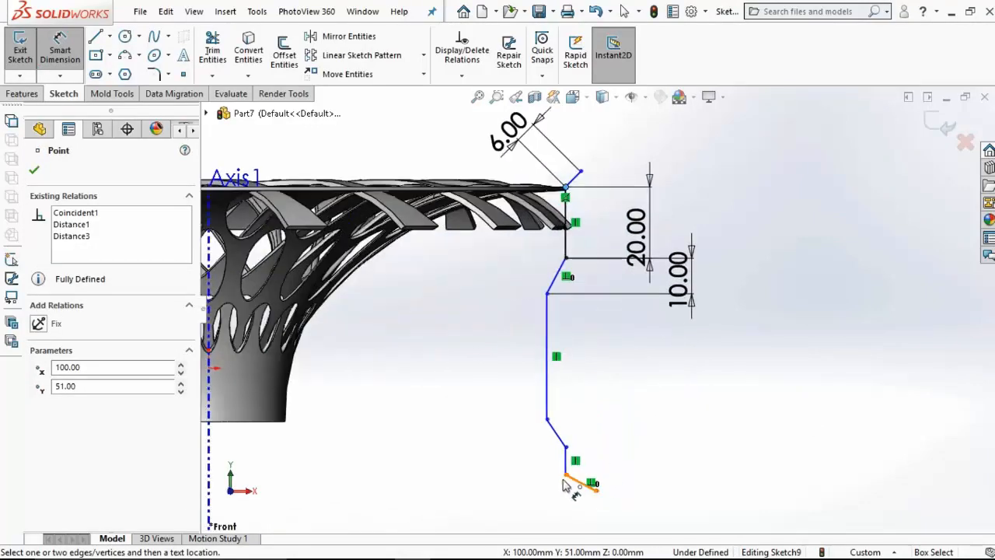
left_click(566, 476)
left_click(782, 357)
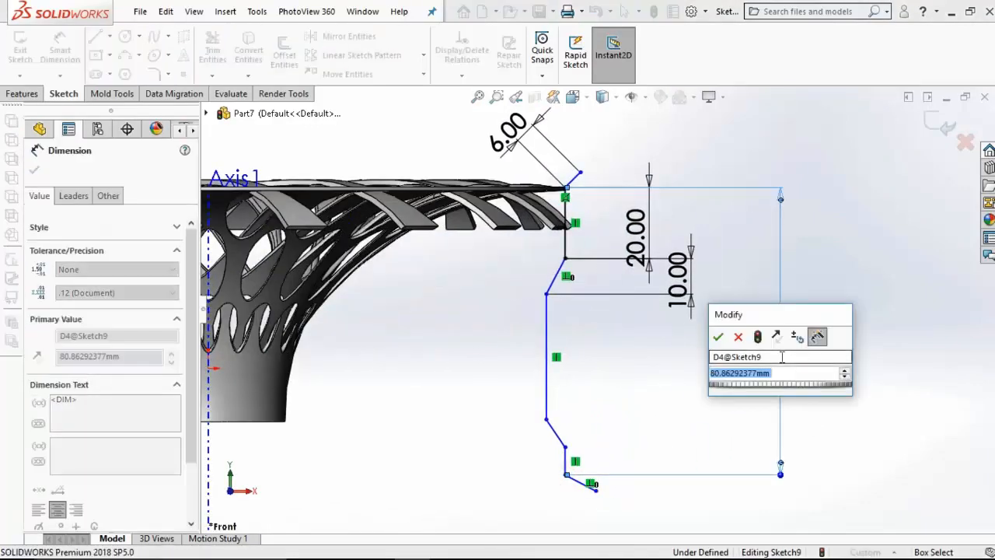
key("Return")
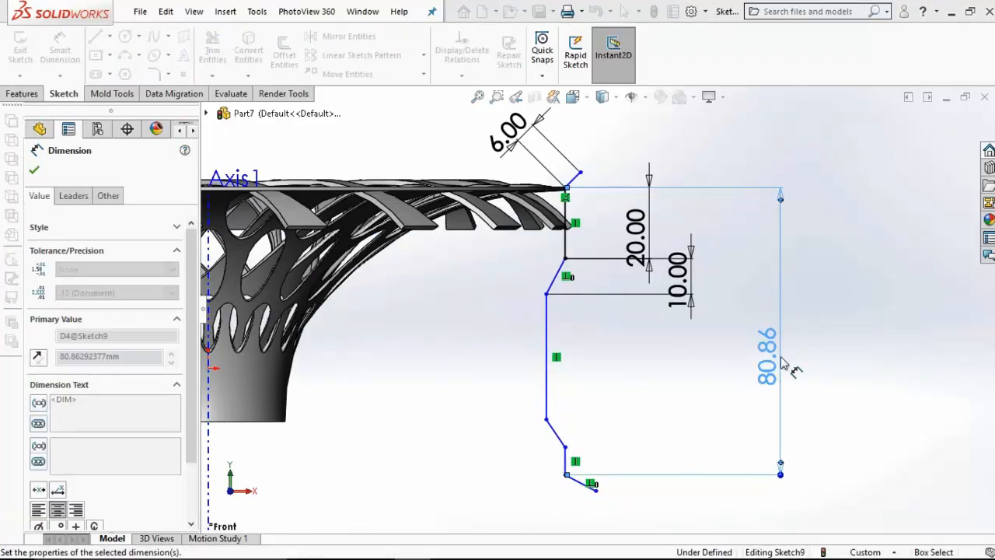
Step: Set the length of the short vertical line near the profile's lower end to 10 mm
scroll(762, 371, "up", 3)
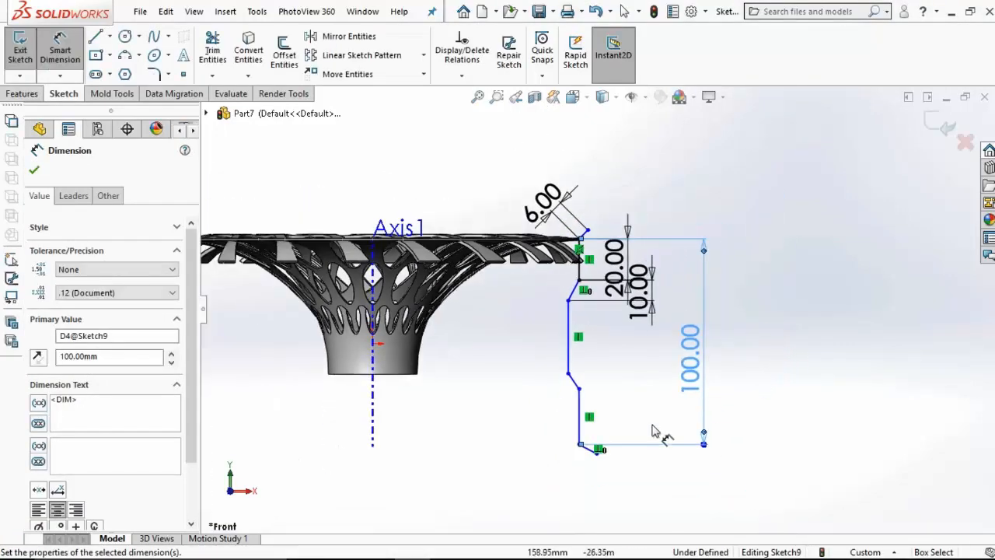
scroll(590, 453, "down", 2)
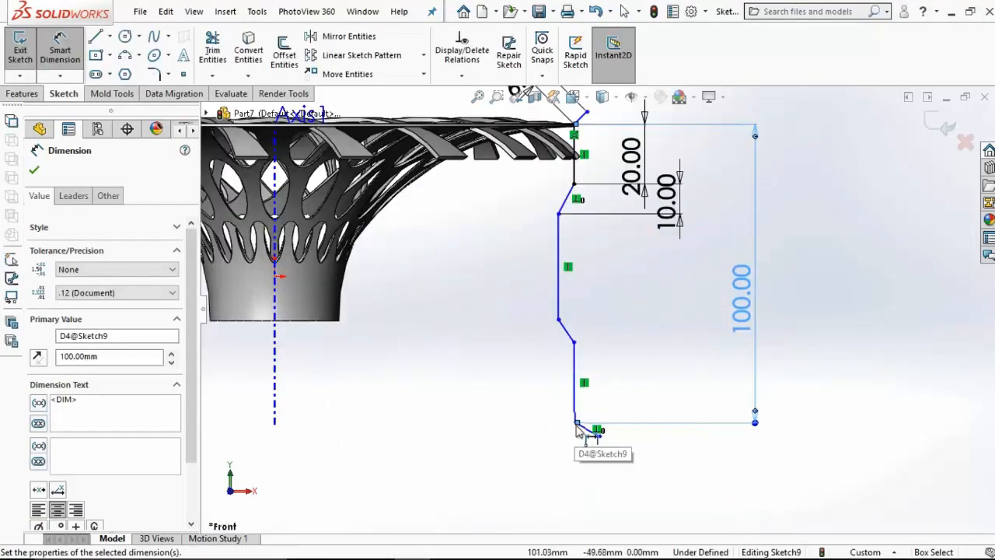
left_click(573, 381)
left_click(517, 387)
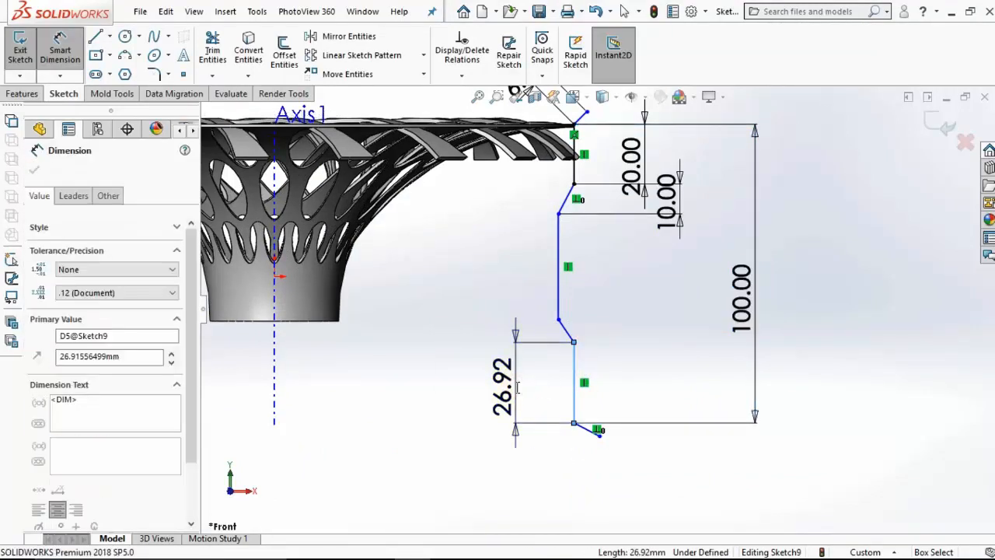
type("10")
key("Return")
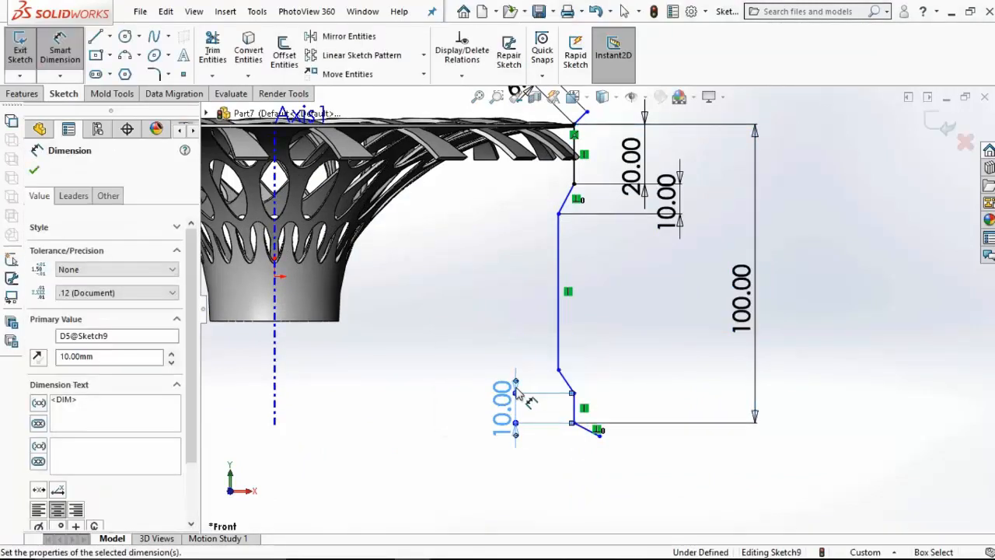
Step: Set the vertical height of the slant joining the long and the lower short vertical lines to 10 mm
left_click(566, 381)
left_click(432, 393)
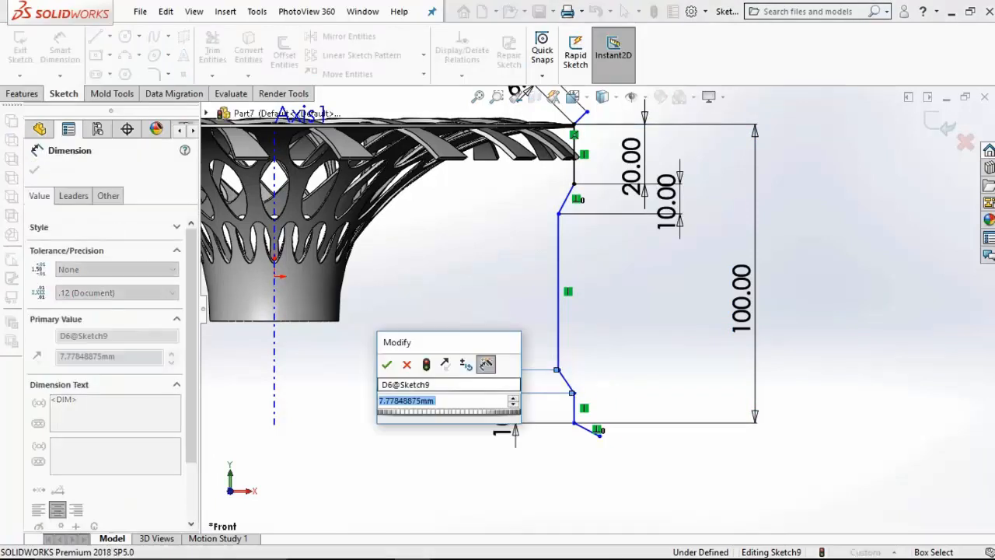
type("10")
key("Return")
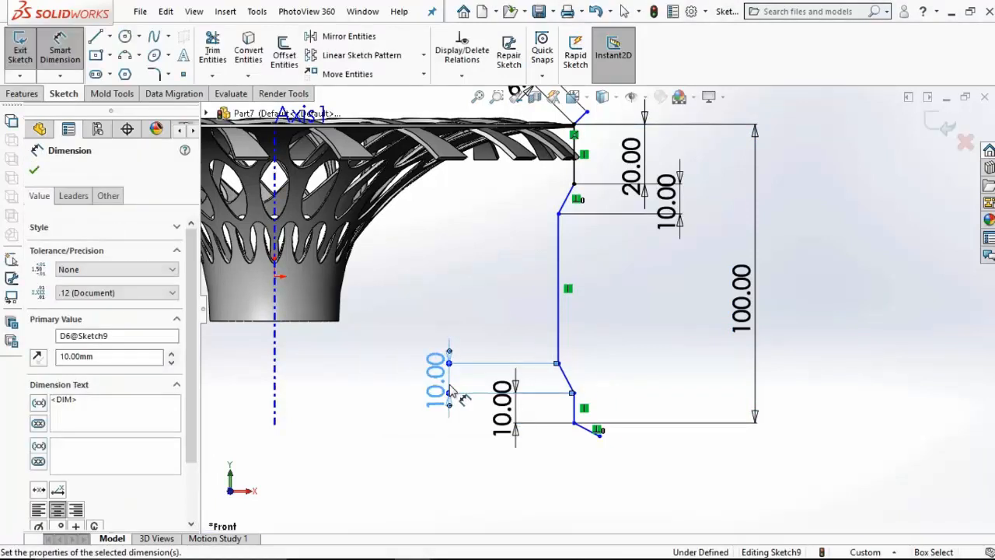
Step: Dimension the horizontal offset between the lower short vertical line and the long vertical line as 4 mm
left_click(573, 404)
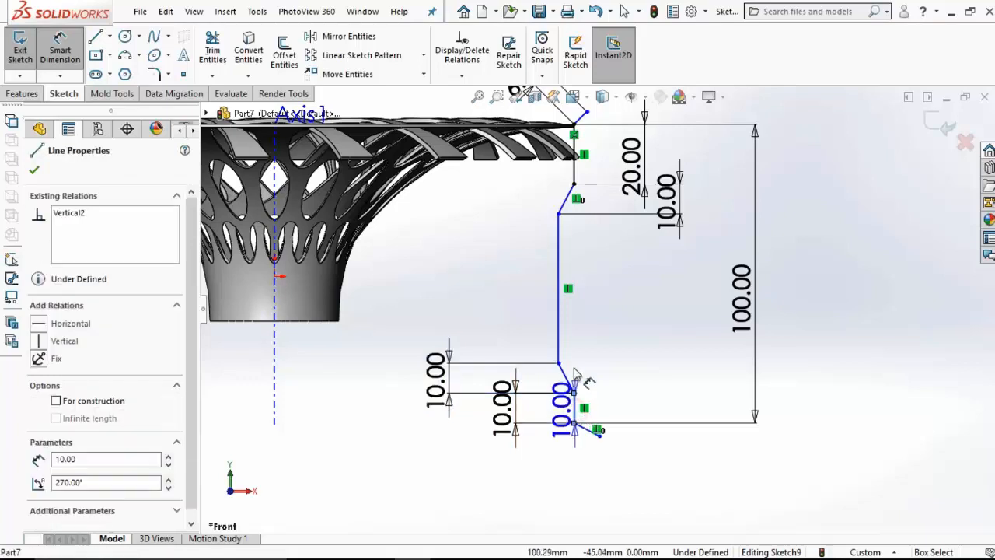
left_click(559, 342)
left_click(575, 478)
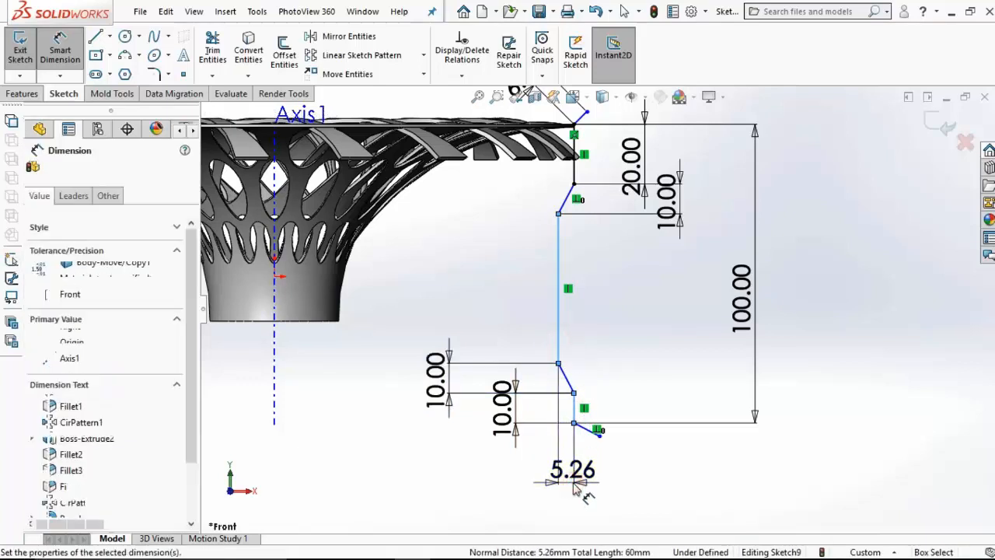
type("4")
key("Return")
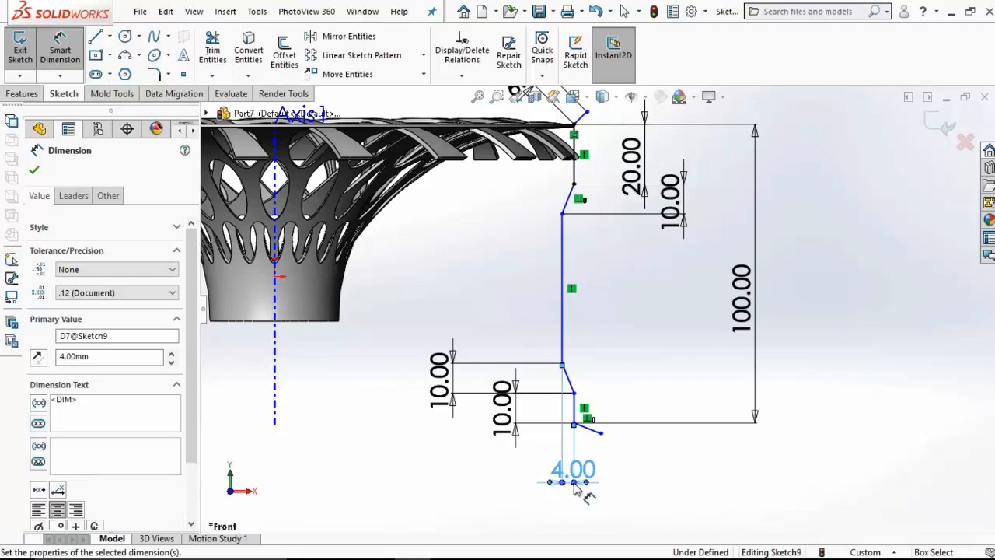
Step: Set the angle between the lowest outward slant and the short vertical line above it to 120°
left_click(589, 435)
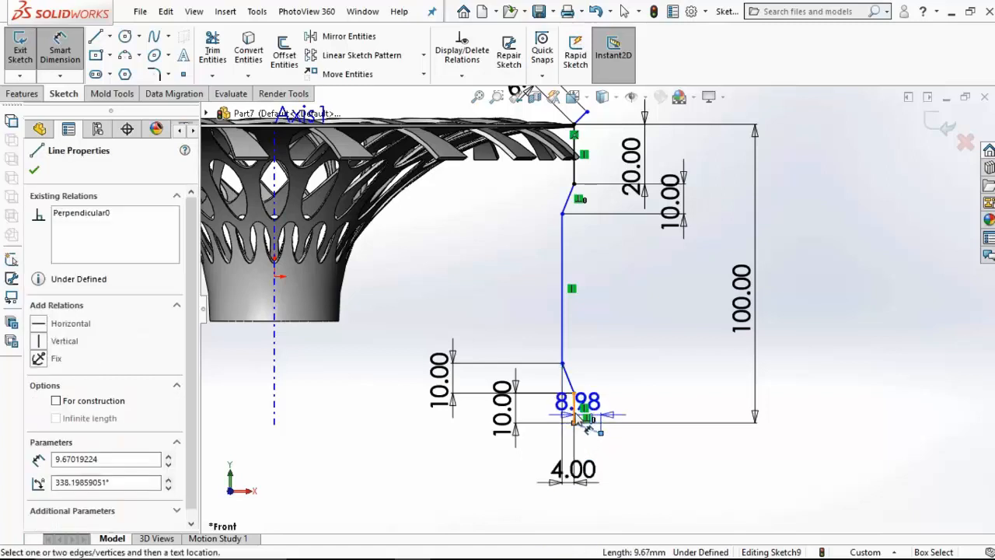
left_click(574, 408)
left_click(636, 379)
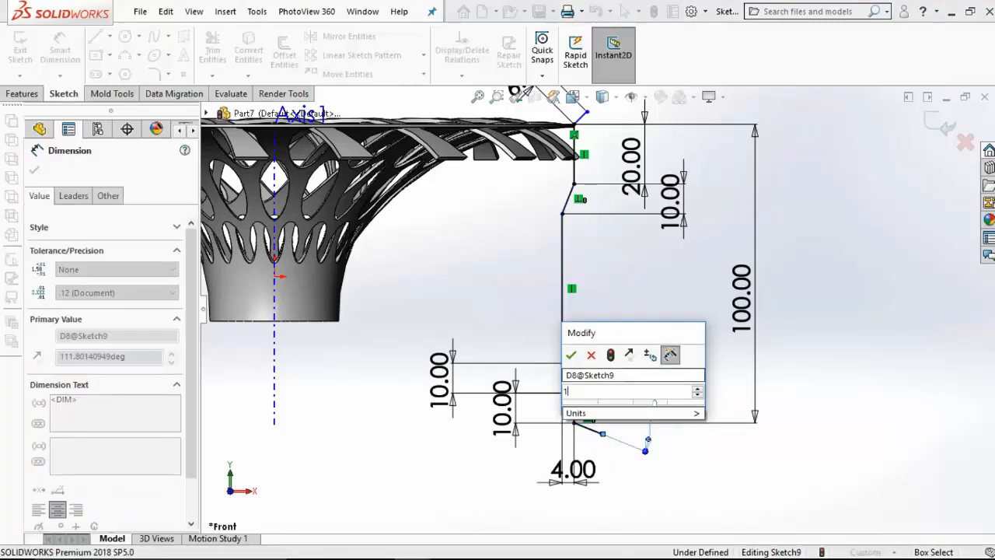
type("120")
key("Return")
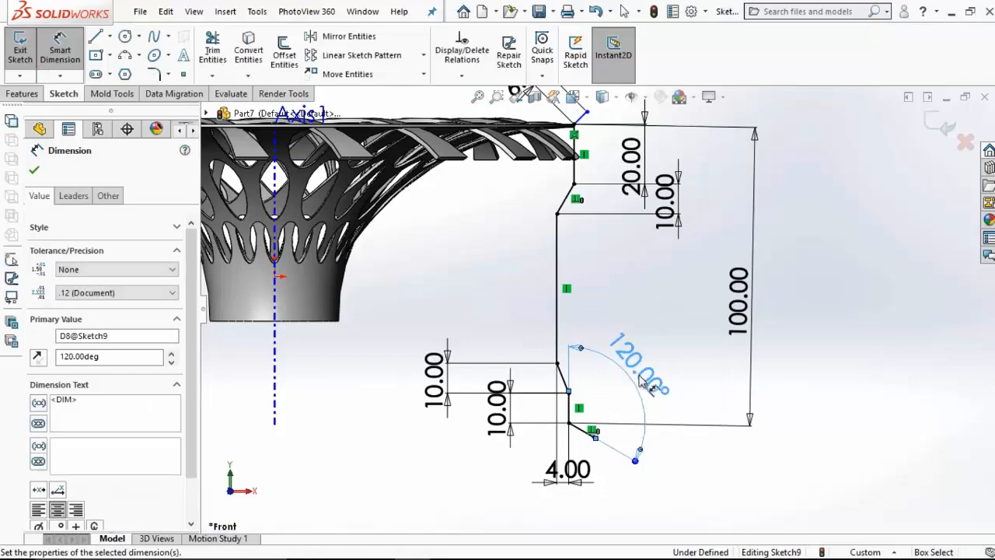
Step: Set the angle between the top slanted line and the upper vertical line to 120°
scroll(597, 183, "down", 5)
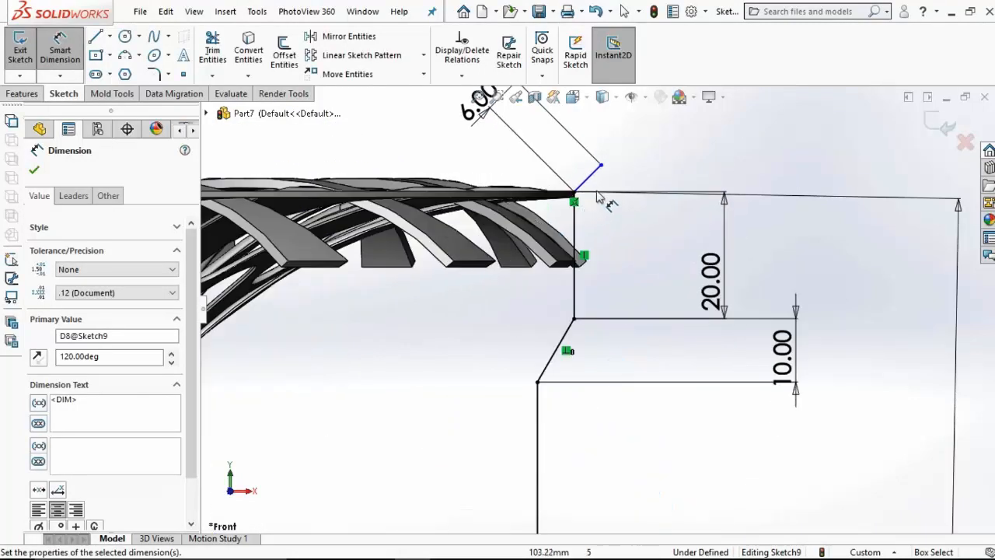
left_click(595, 181)
left_click(575, 260)
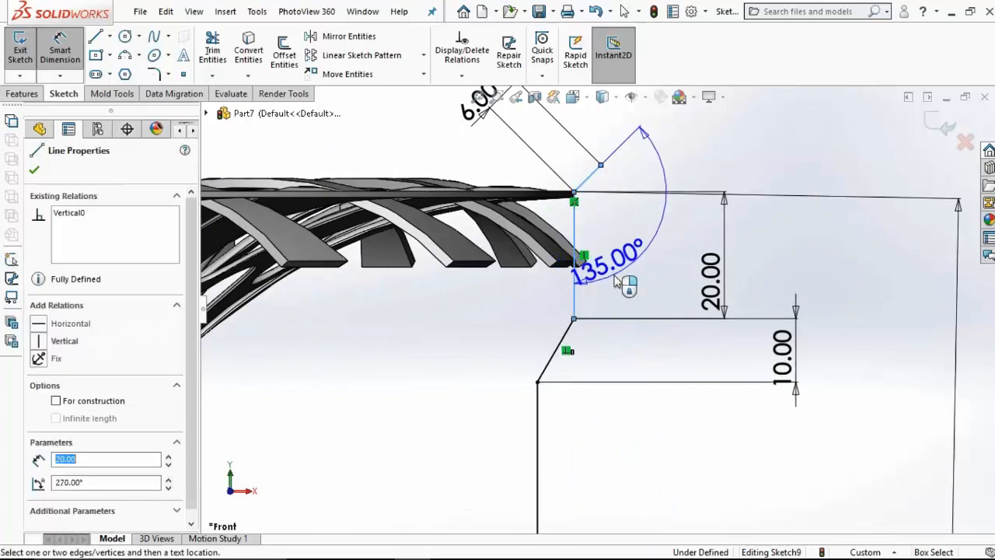
left_click(614, 281)
type("120")
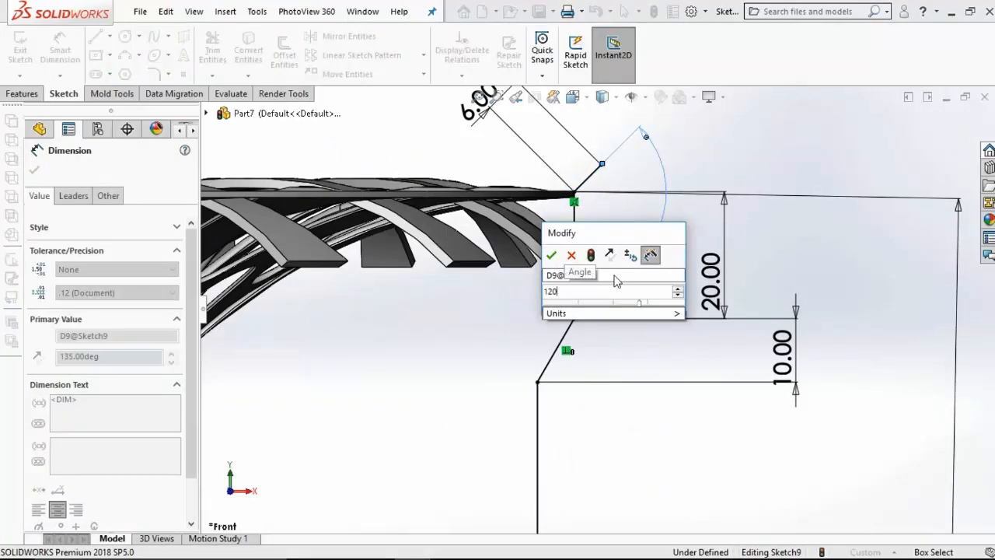
key("Return")
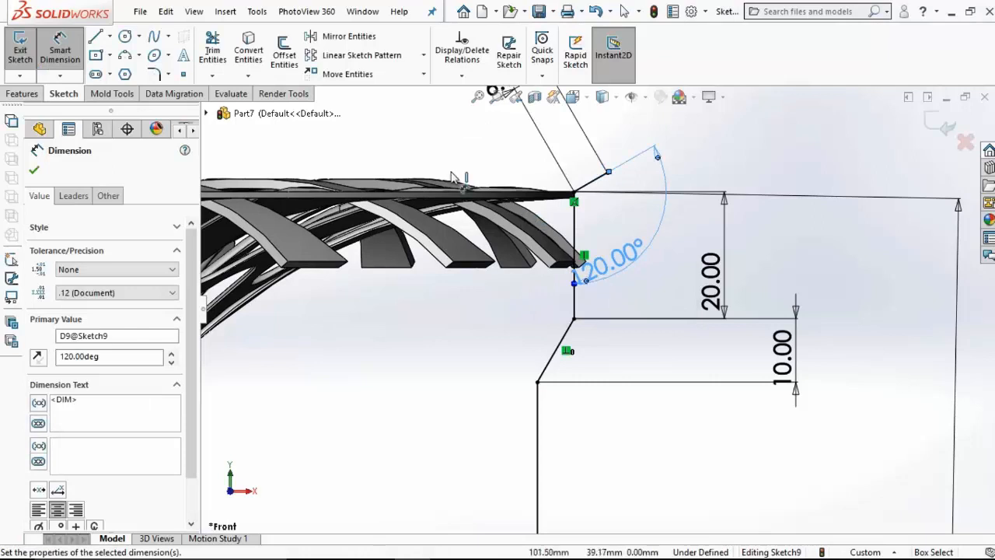
Step: Offset the whole profile chain outward by 2 mm, reversing the direction and capping the ends with arcs
left_click(284, 56)
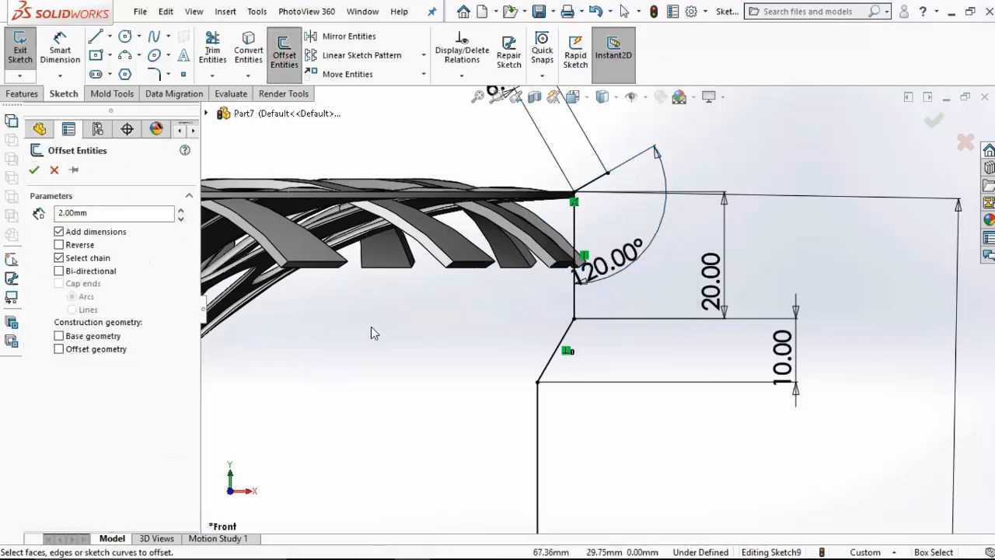
left_click(594, 187)
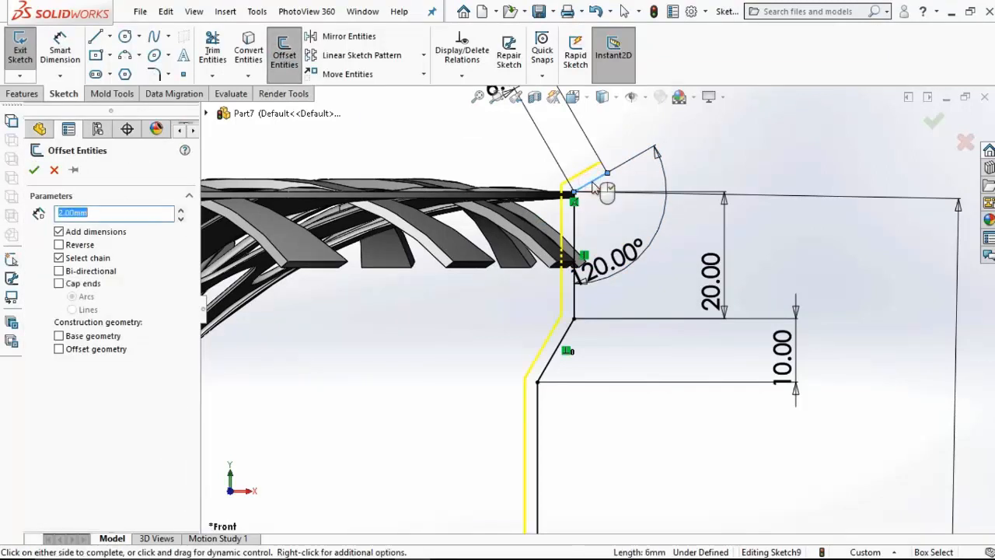
left_click(59, 244)
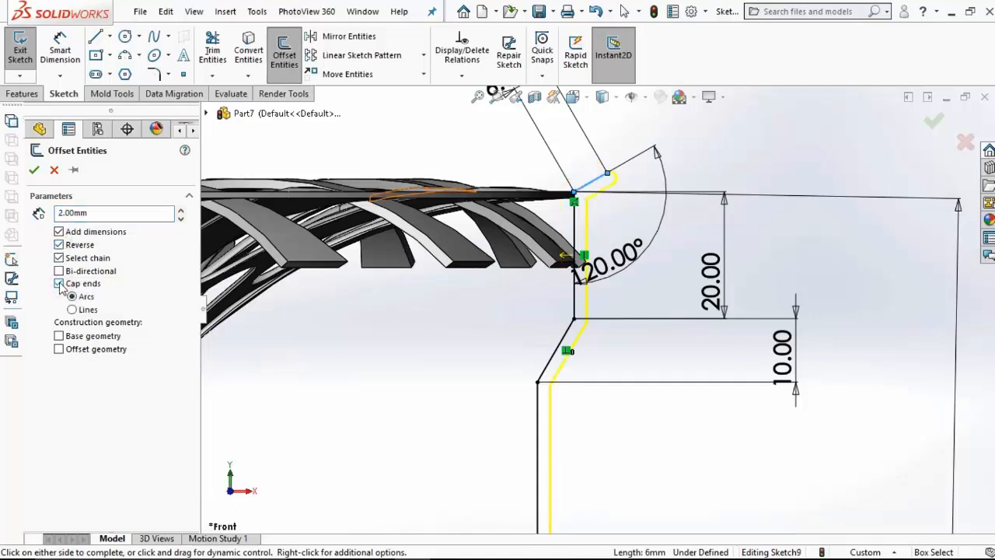
left_click(35, 170)
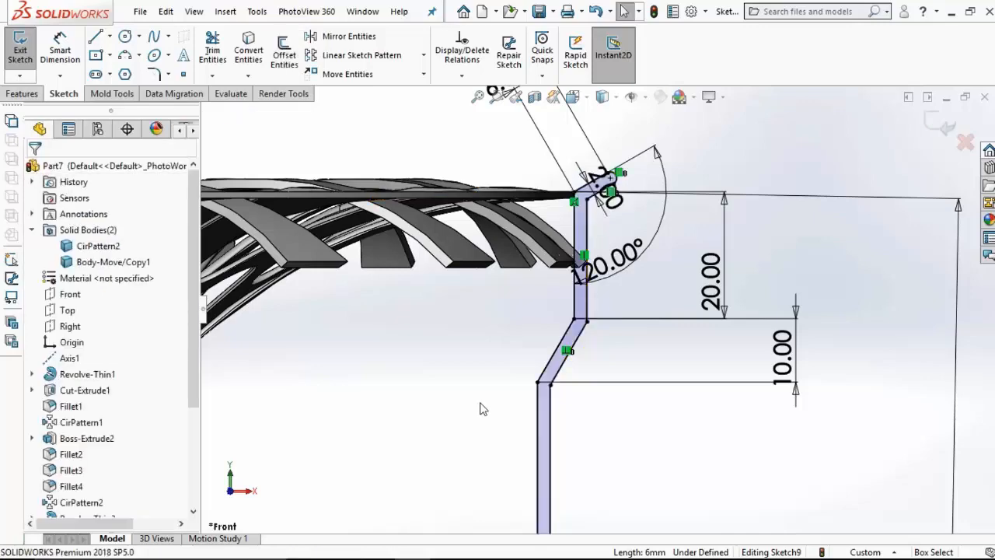
Step: Revolve the closed outer profile 360° about Axis1 as a solid body
key("f")
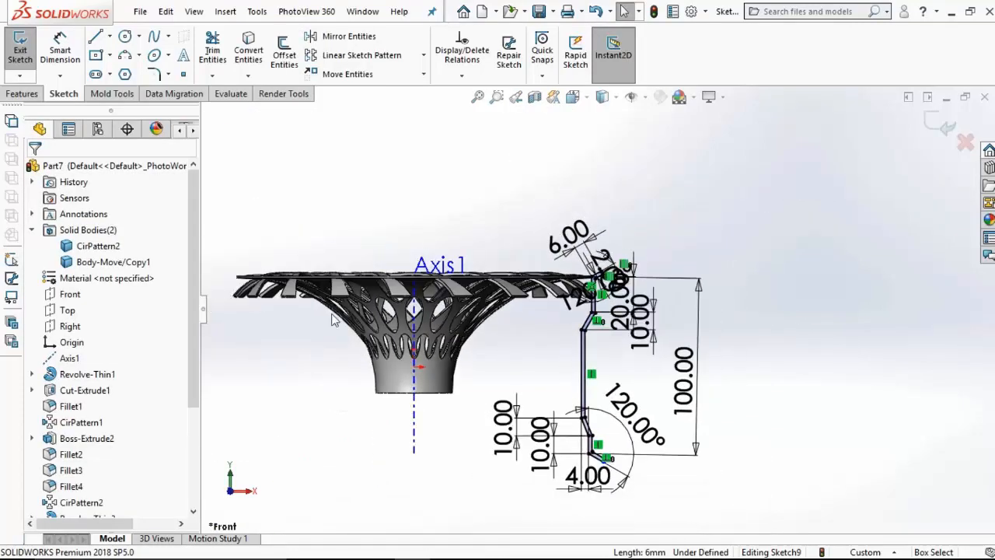
left_click(22, 93)
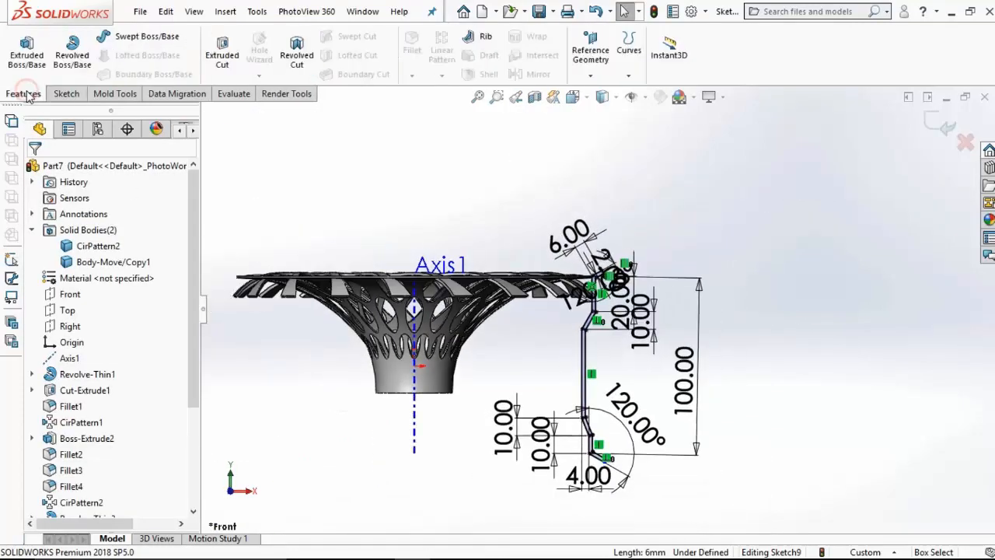
left_click(68, 61)
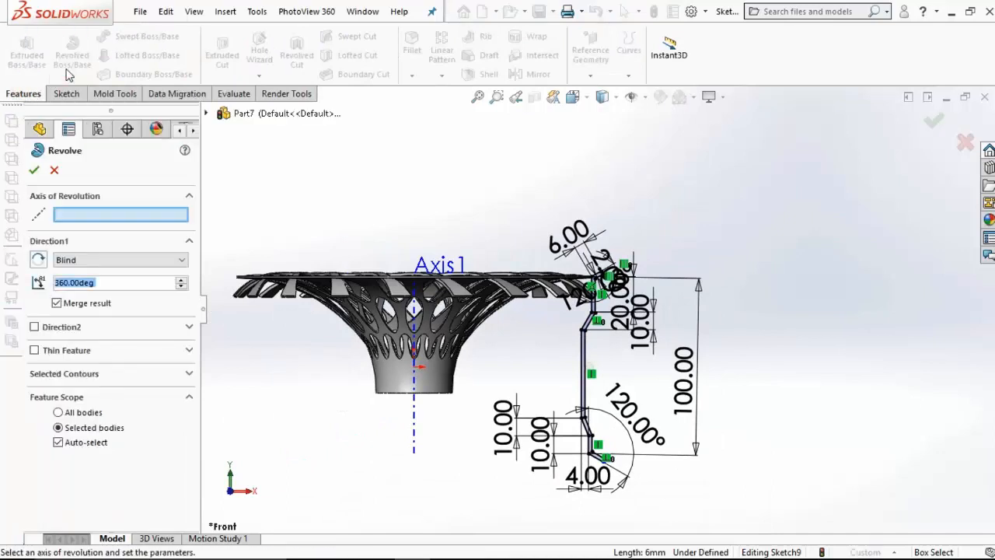
left_click(407, 420)
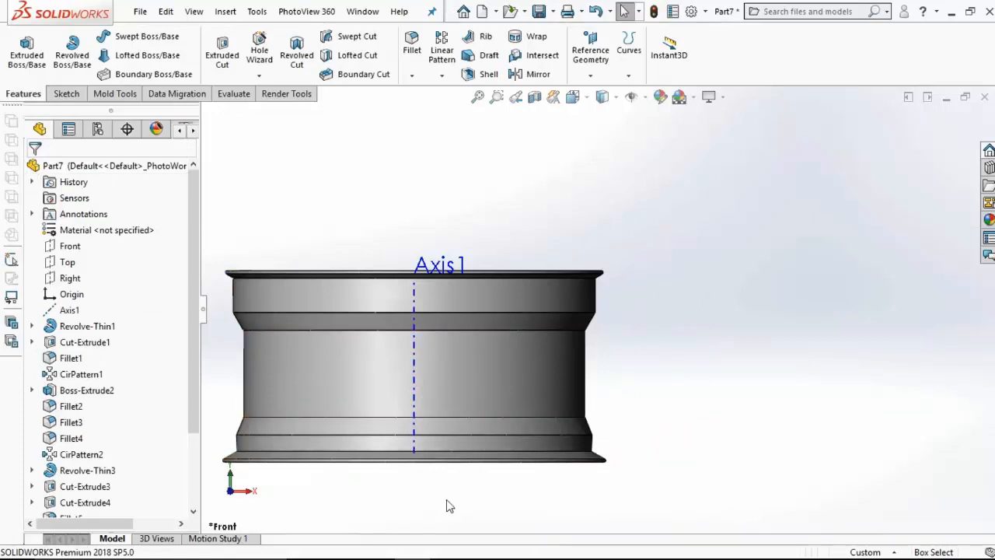
Step: Create a reference plane coincident with the circular end edge of the central hub
scroll(501, 366, "up", 2)
middle_click_drag(536, 338, 354, 244)
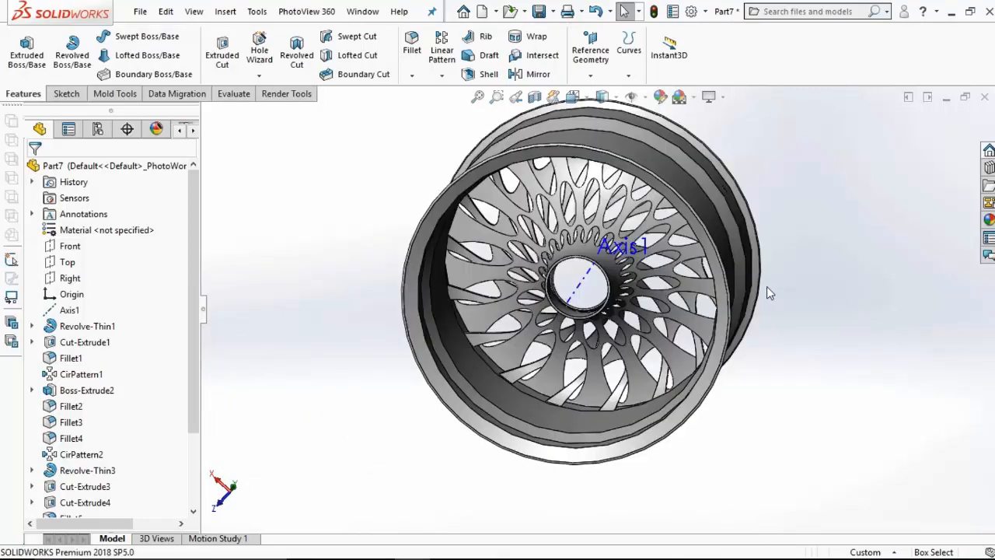
scroll(555, 305, "up", 5)
scroll(555, 299, "up", 2)
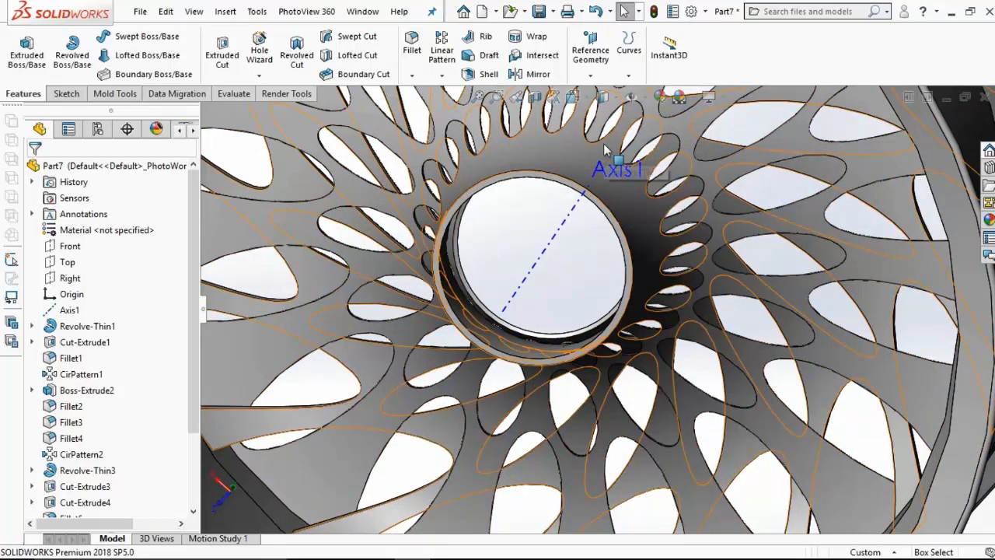
left_click(591, 75)
left_click(595, 91)
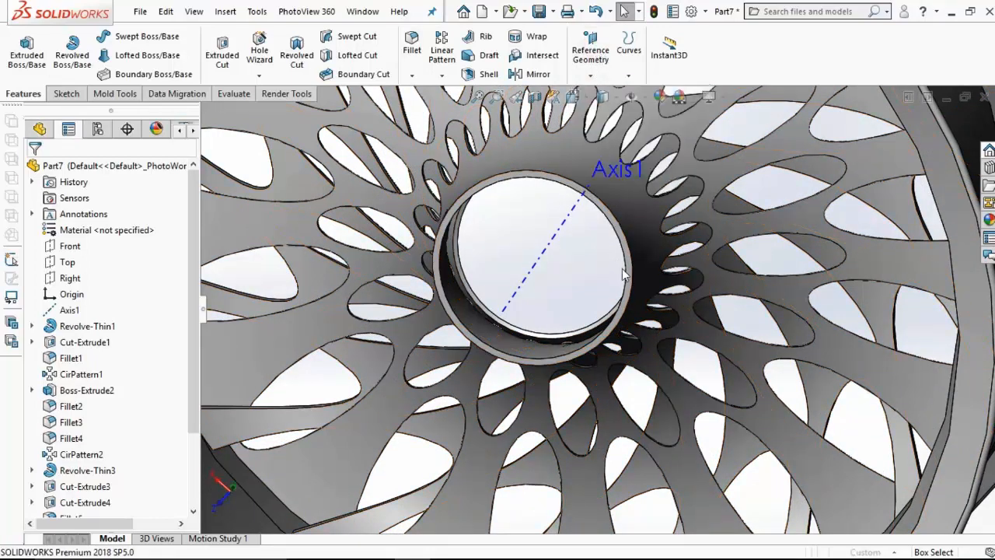
left_click(636, 276)
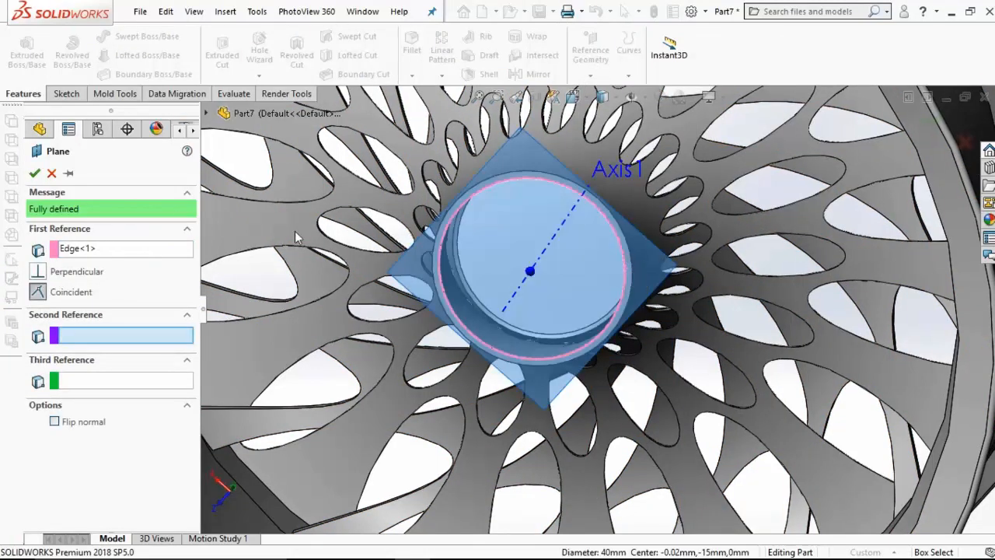
left_click(31, 173)
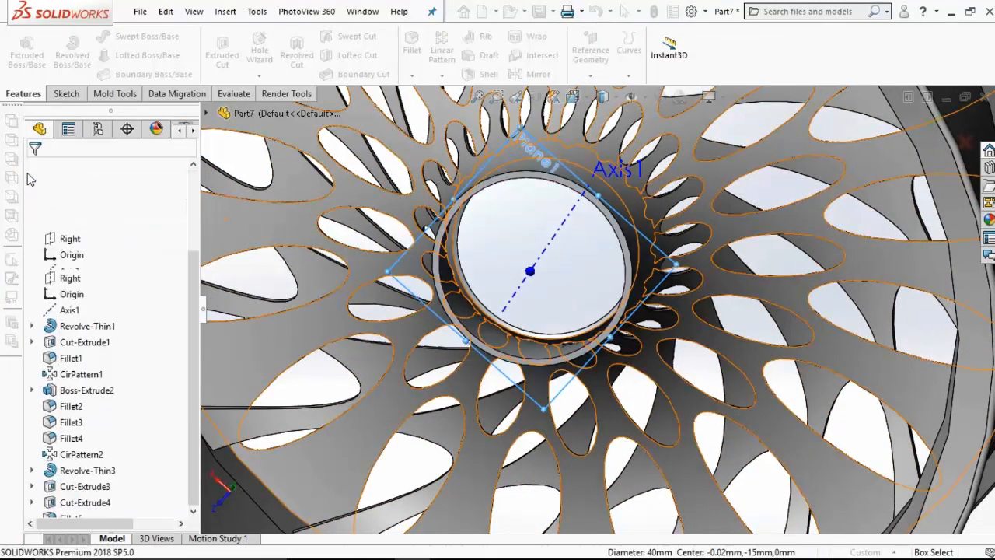
Step: Sketch a circle about 24.6 mm in diameter on the new hub plane, centred on the origin
left_click(58, 505)
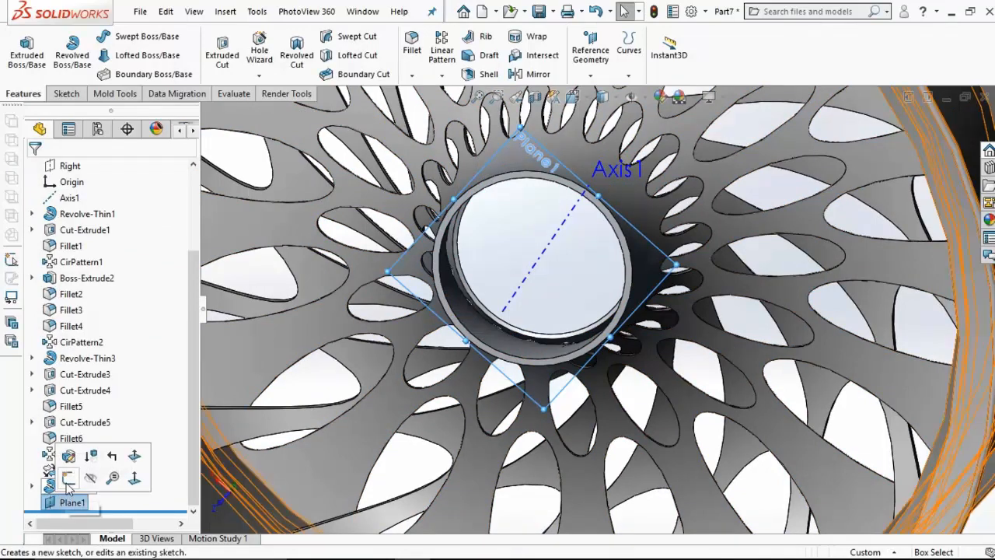
left_click(63, 476)
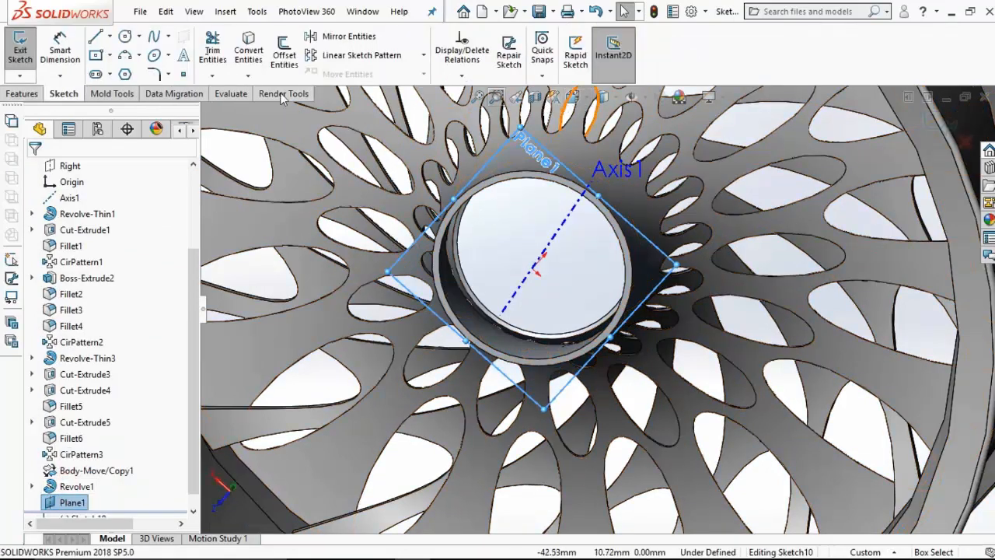
left_click(126, 37)
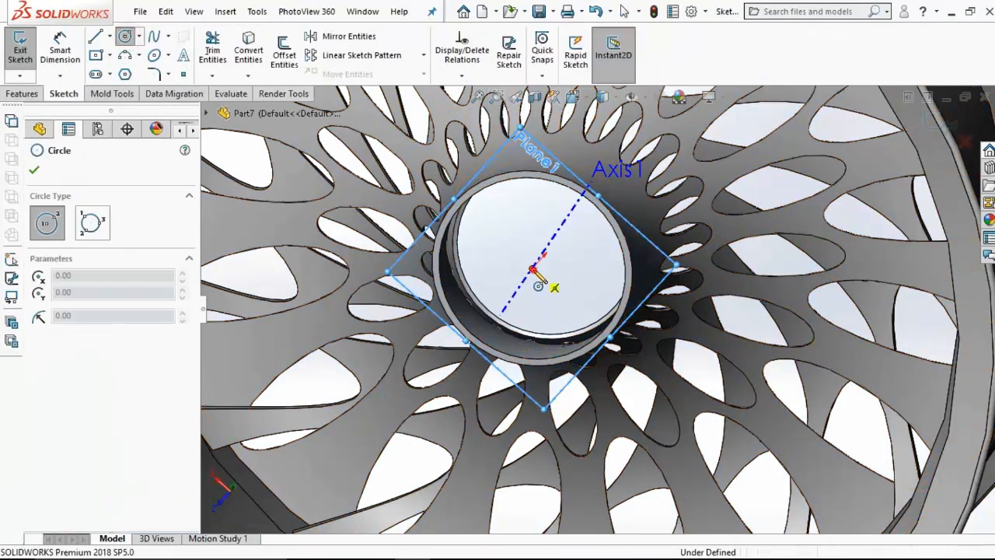
left_click(536, 268)
left_click(474, 236)
key("Escape")
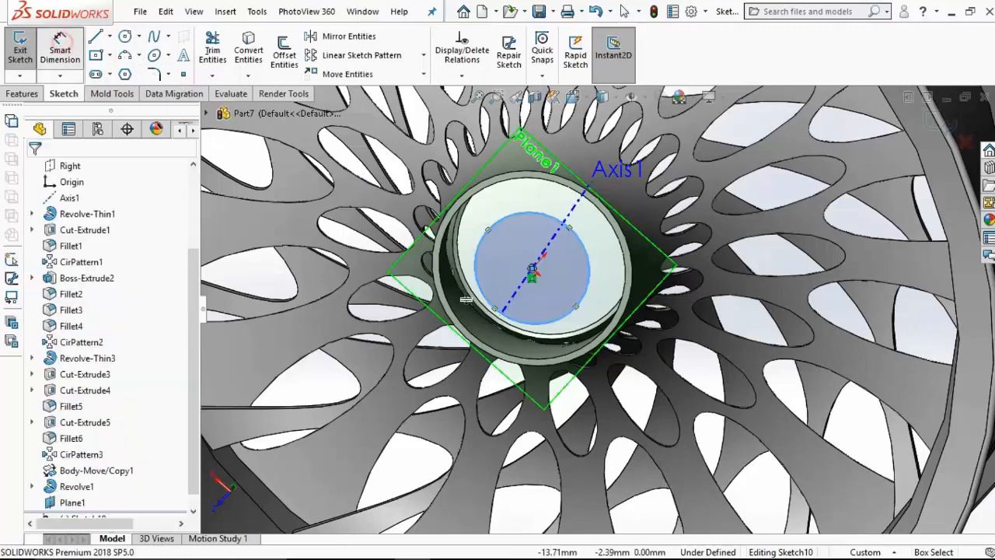
Step: Dimension the circle's diameter as 42 mm
left_click(480, 291)
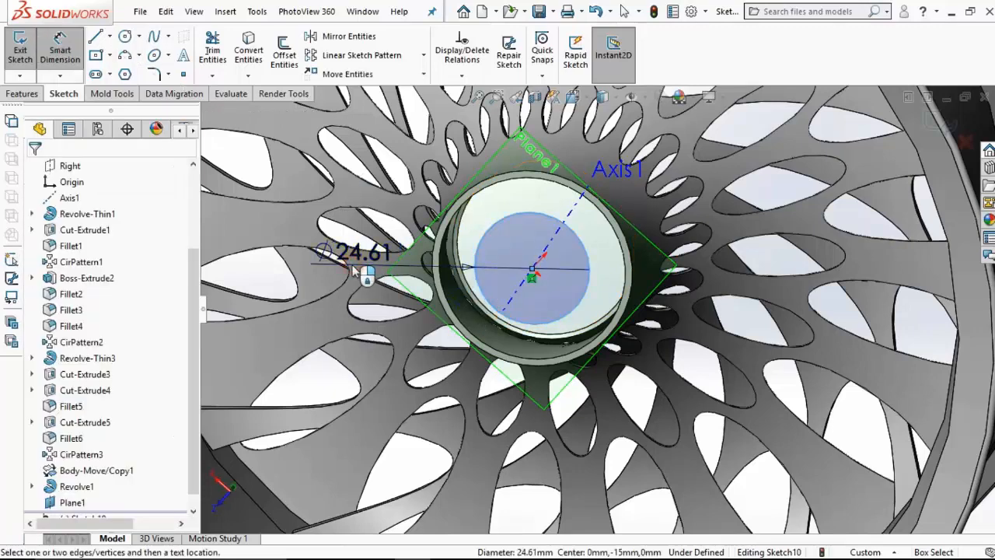
left_click(353, 265)
type("42")
key("Return")
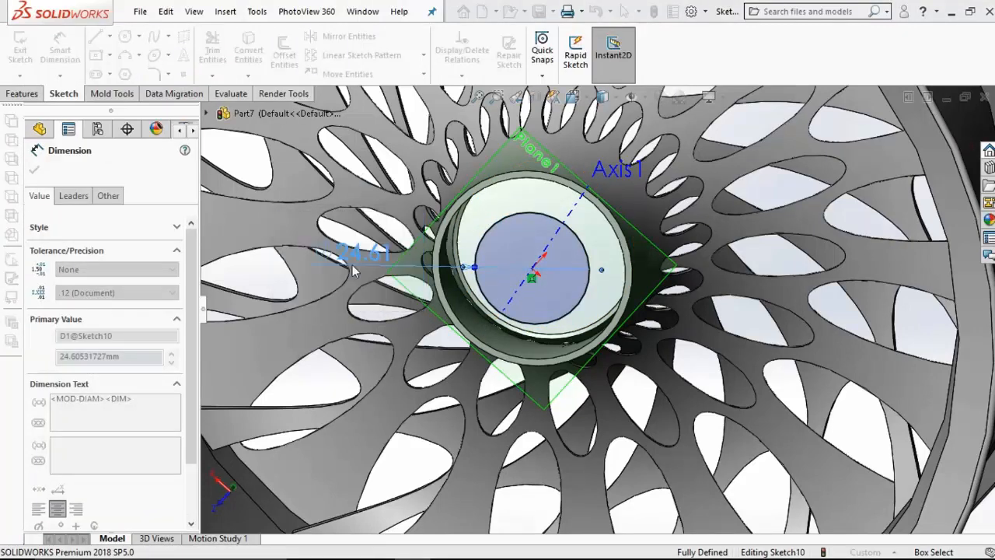
Step: Extrude the hub circle 16 mm blind in the reversed direction, into the wheel, with merging on
left_click(21, 93)
left_click(27, 53)
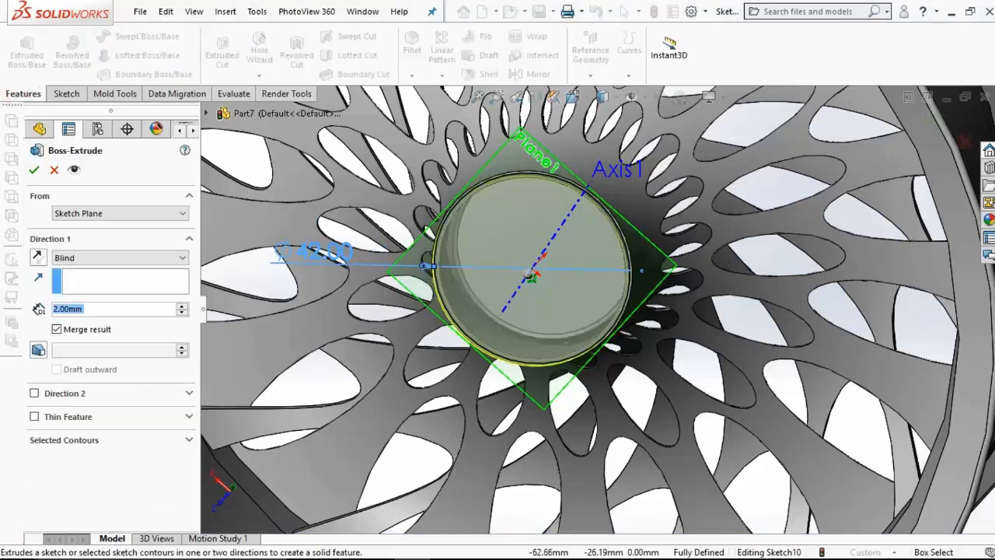
type("16")
key("Return")
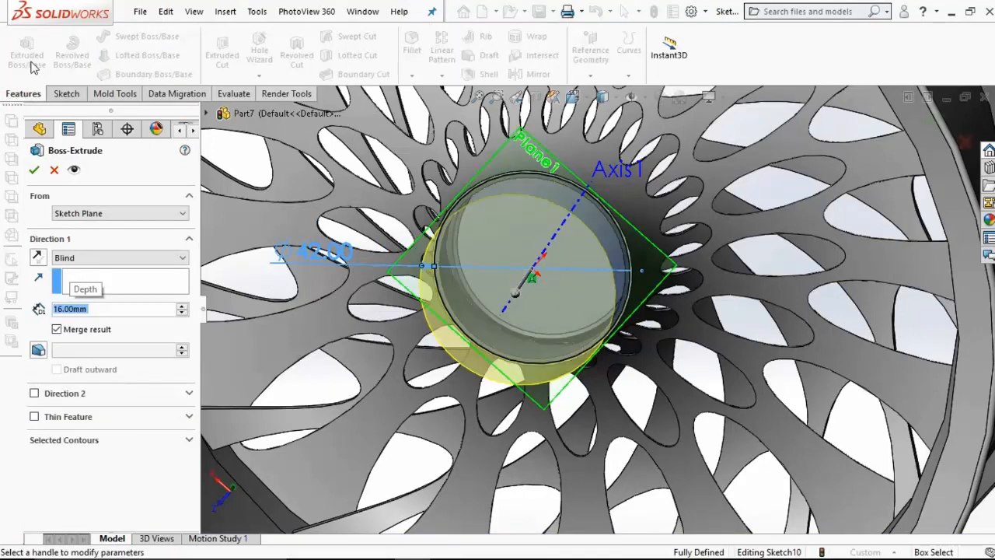
left_click(38, 257)
middle_click_drag(451, 292, 281, 294)
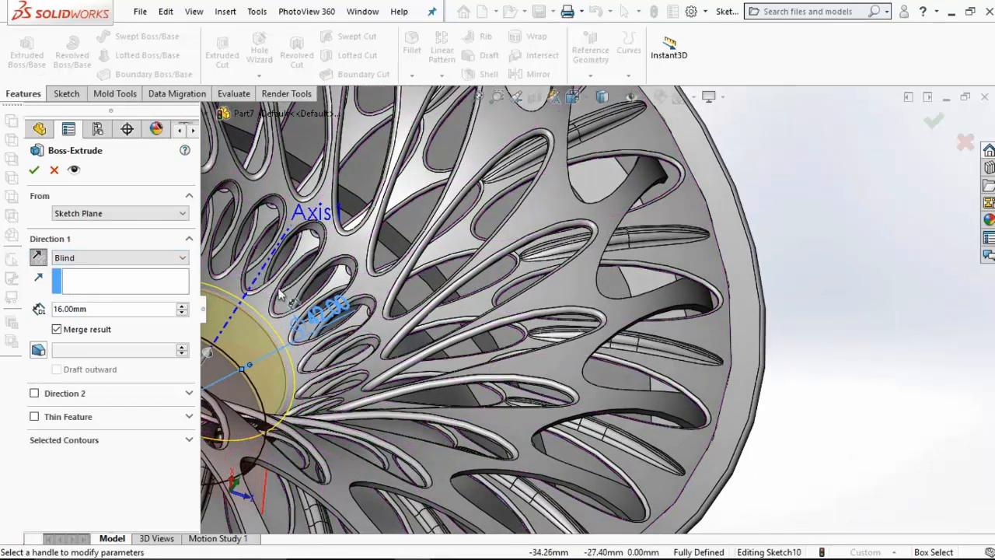
left_click(34, 170)
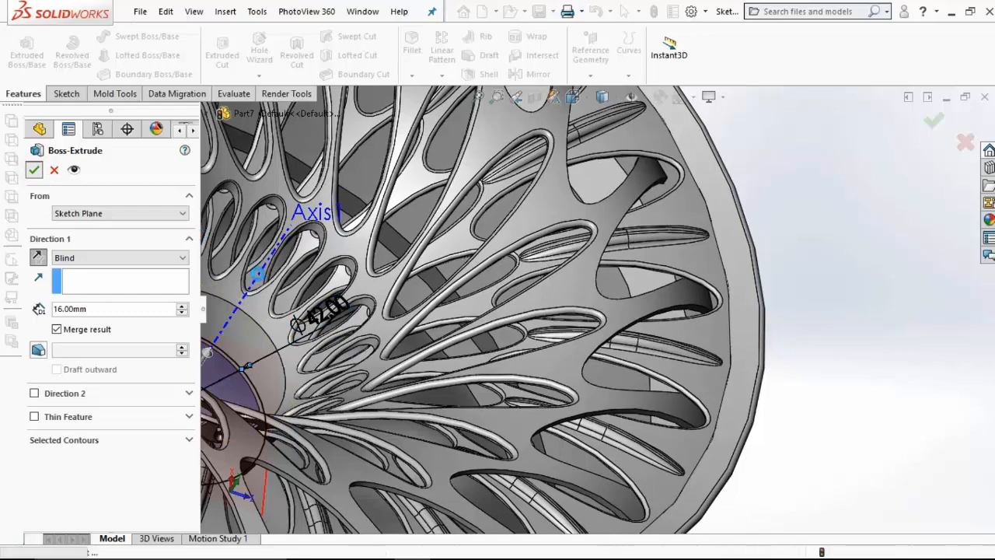
Step: Hide the reference axis Axis1 running through the hub
scroll(521, 320, "up", 7)
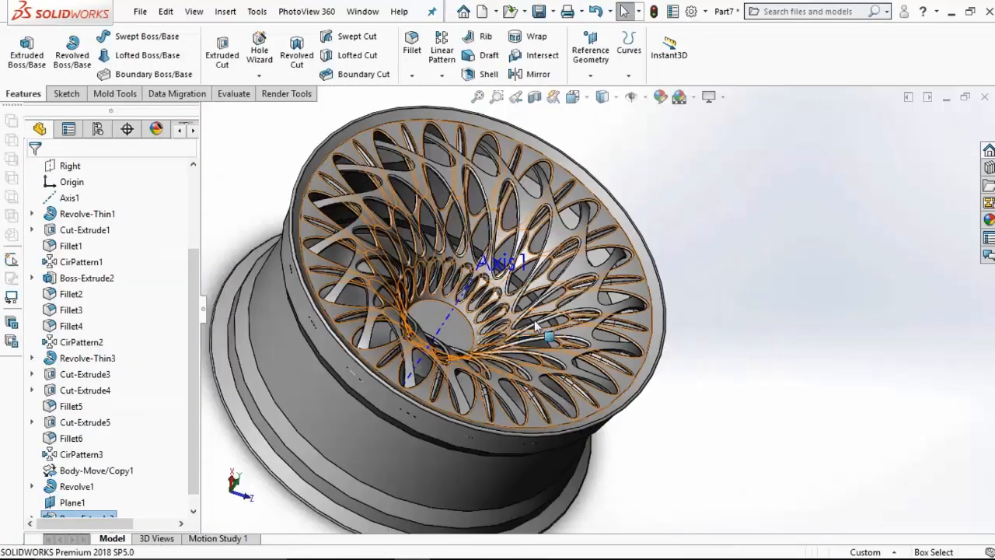
middle_click_drag(502, 319, 330, 314)
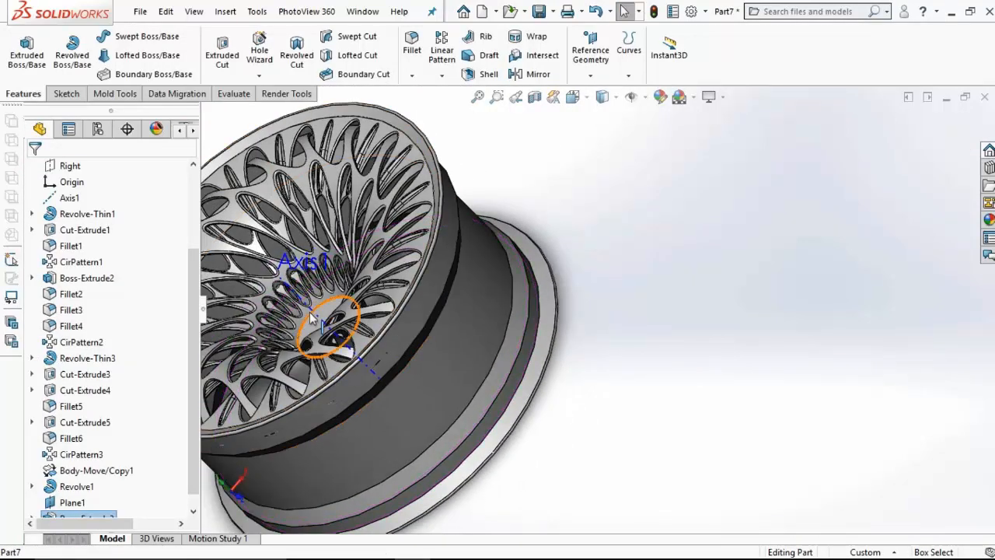
left_click(328, 312)
left_click(378, 266)
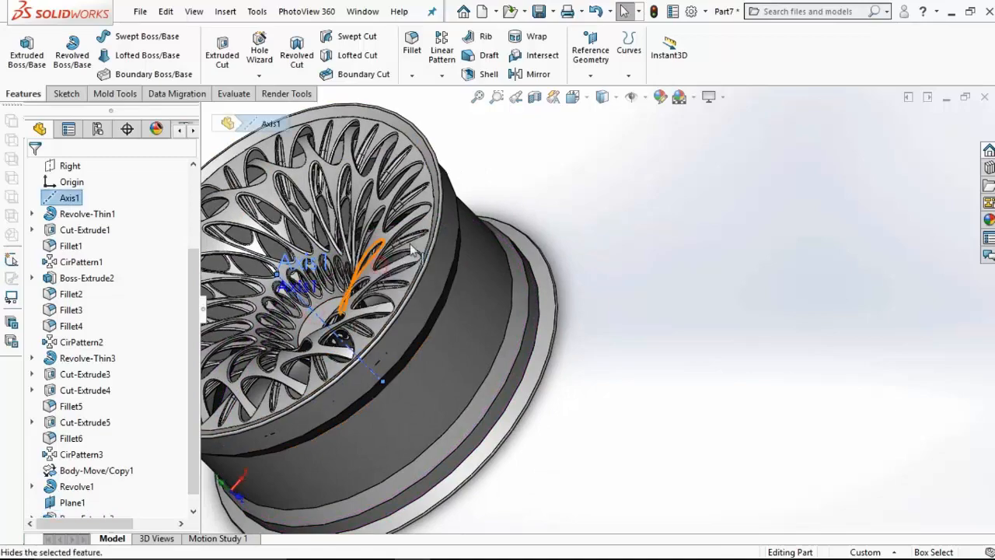